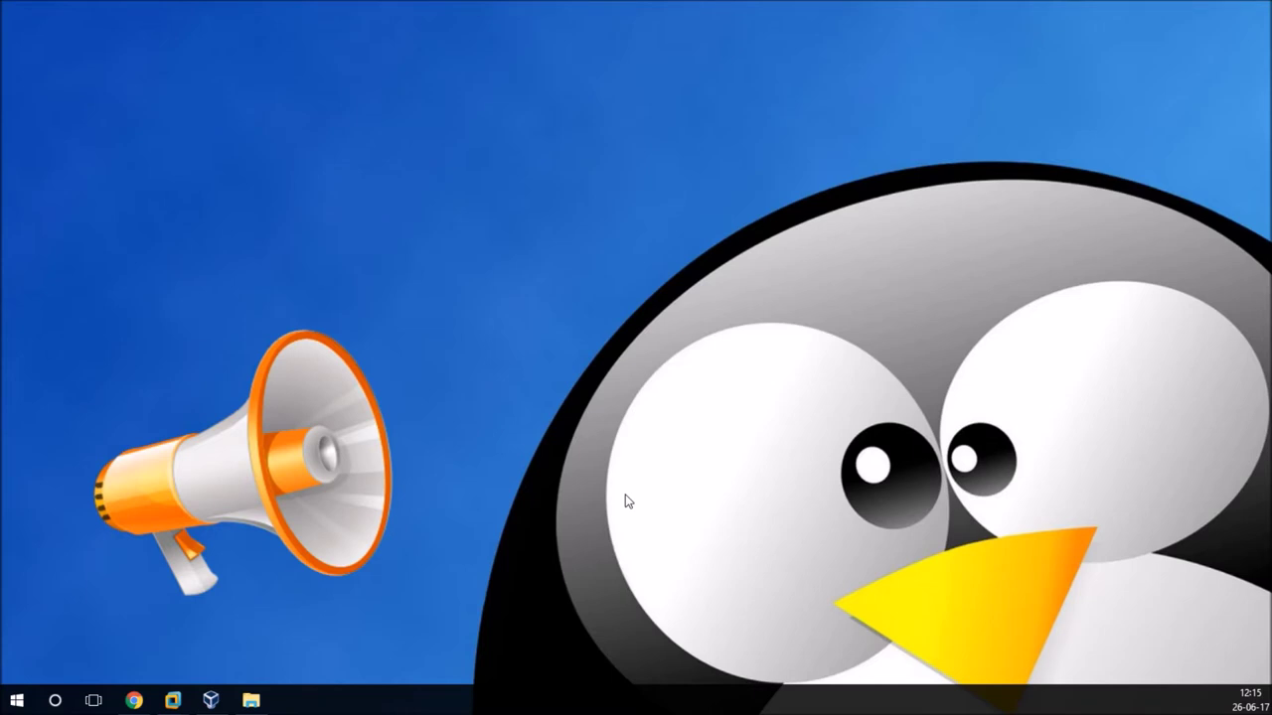
Step: Restore the Chrome window showing the blabla LINUX server-distributions article preview
click(133, 701)
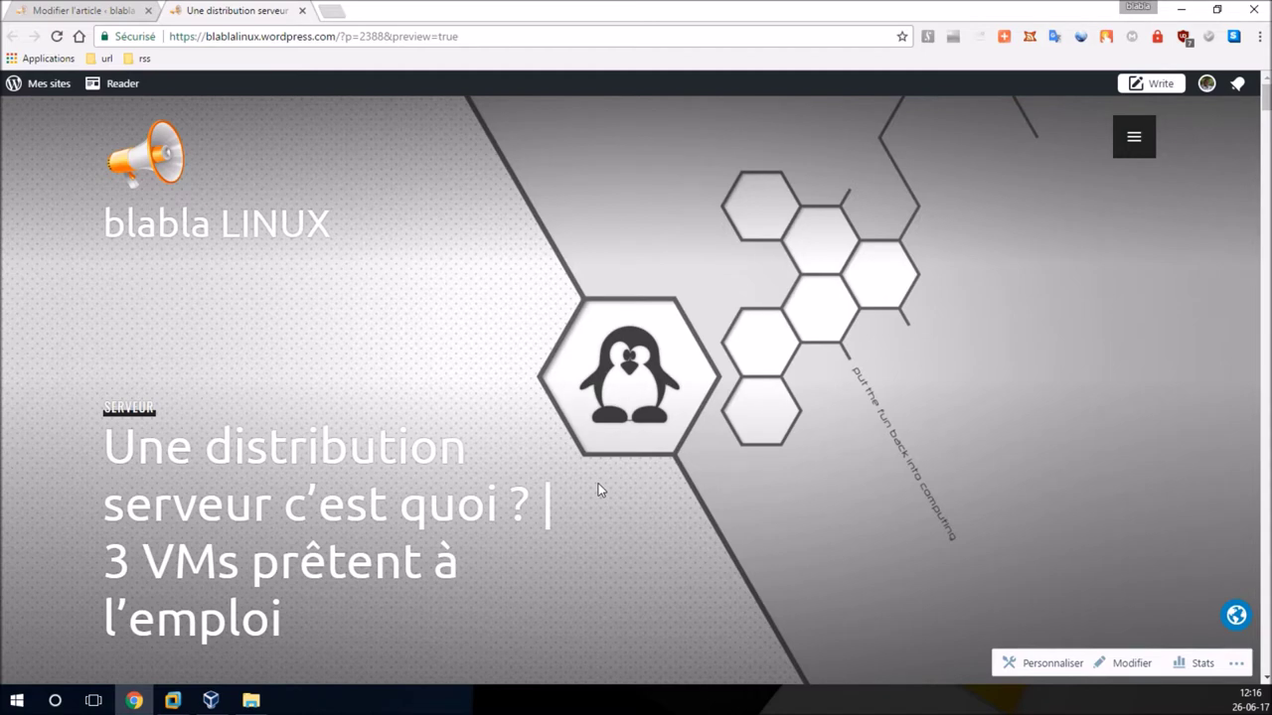
scroll(599, 489, down, 4)
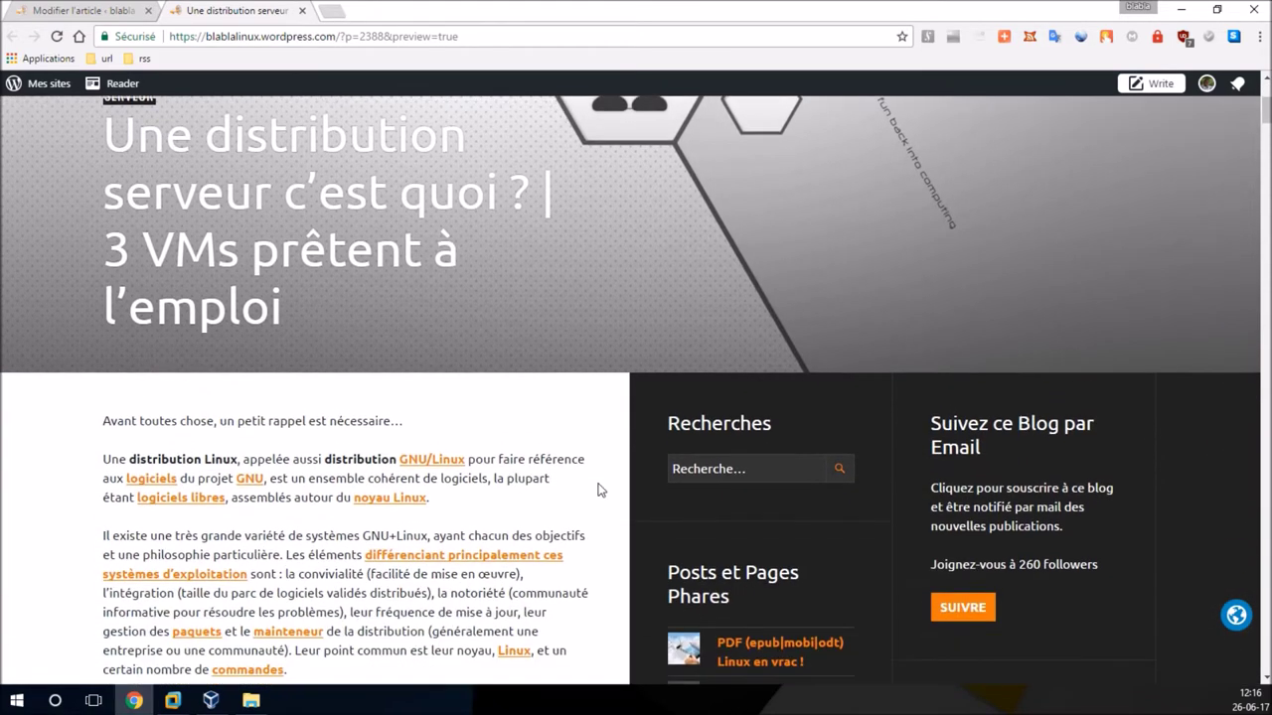
scroll(599, 489, down, 2)
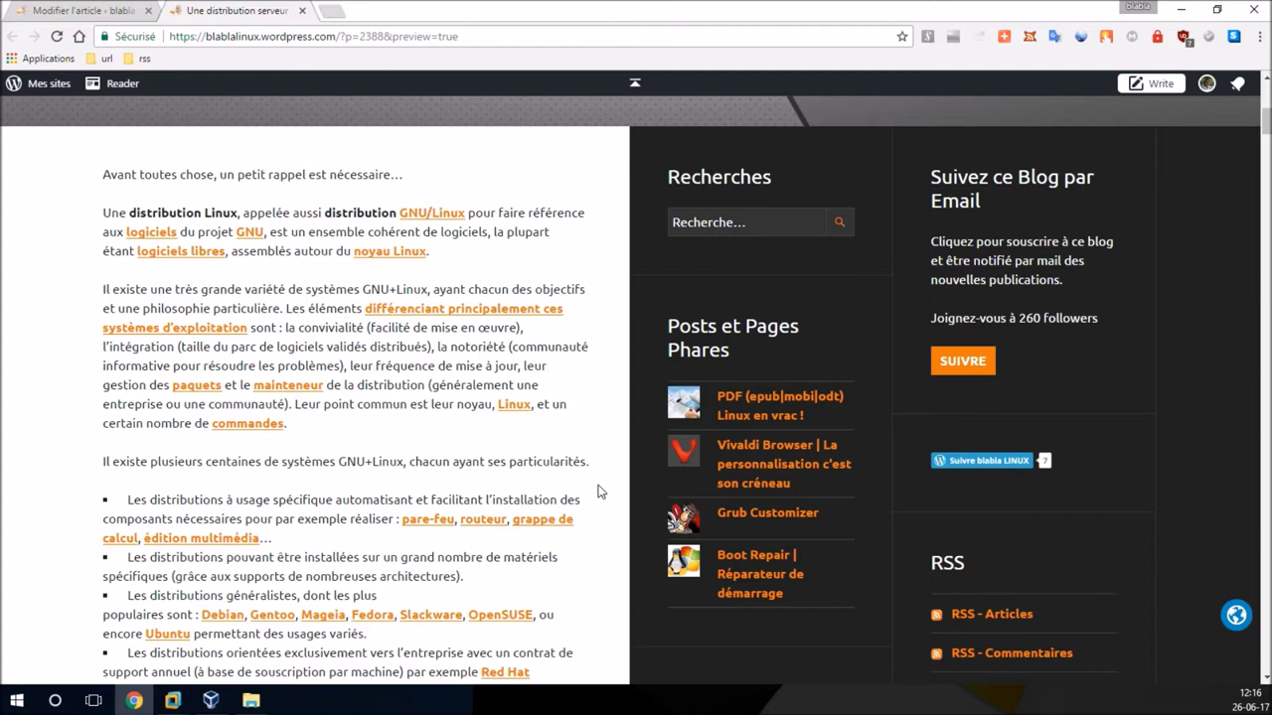
scroll(599, 489, down, 3)
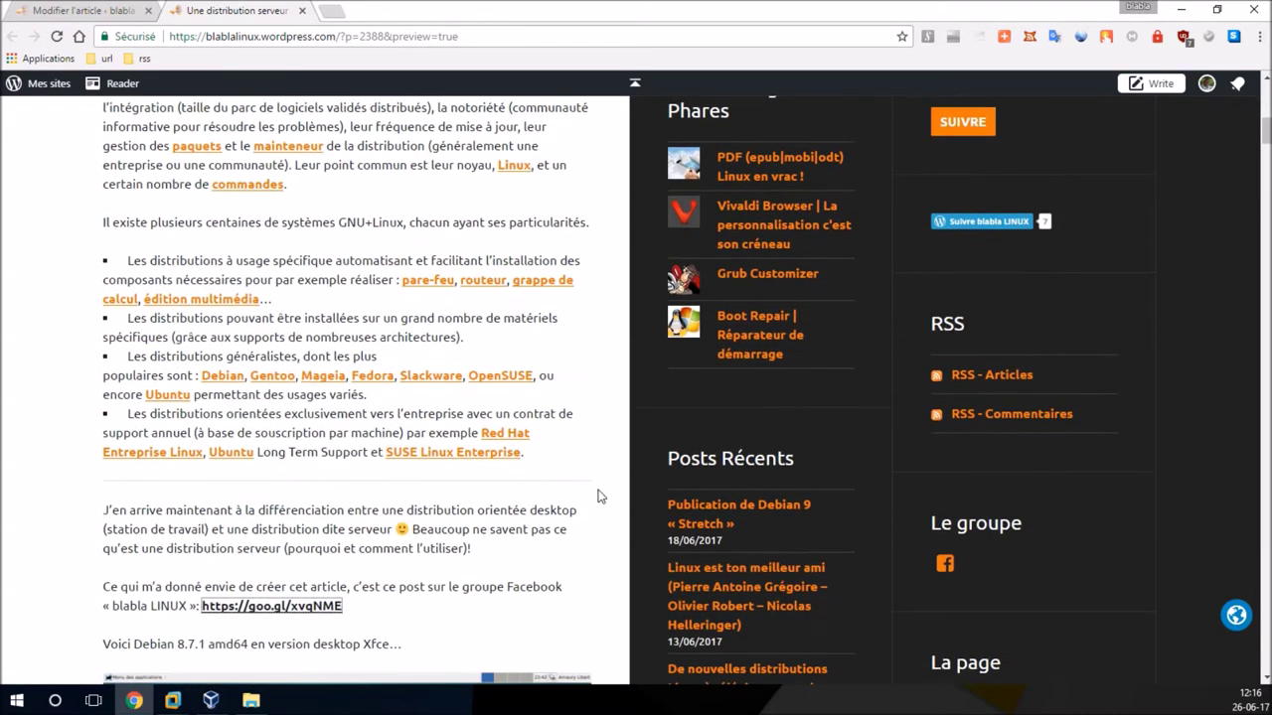
scroll(599, 495, down, 1)
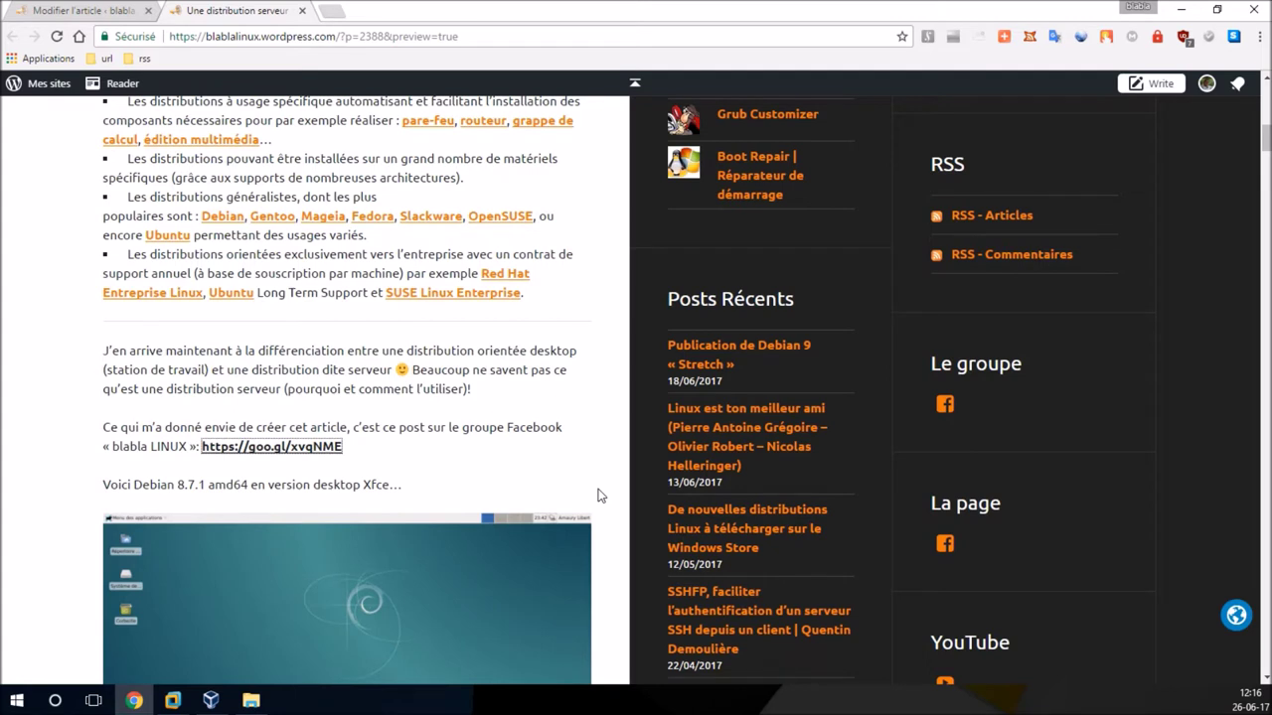
click(306, 447)
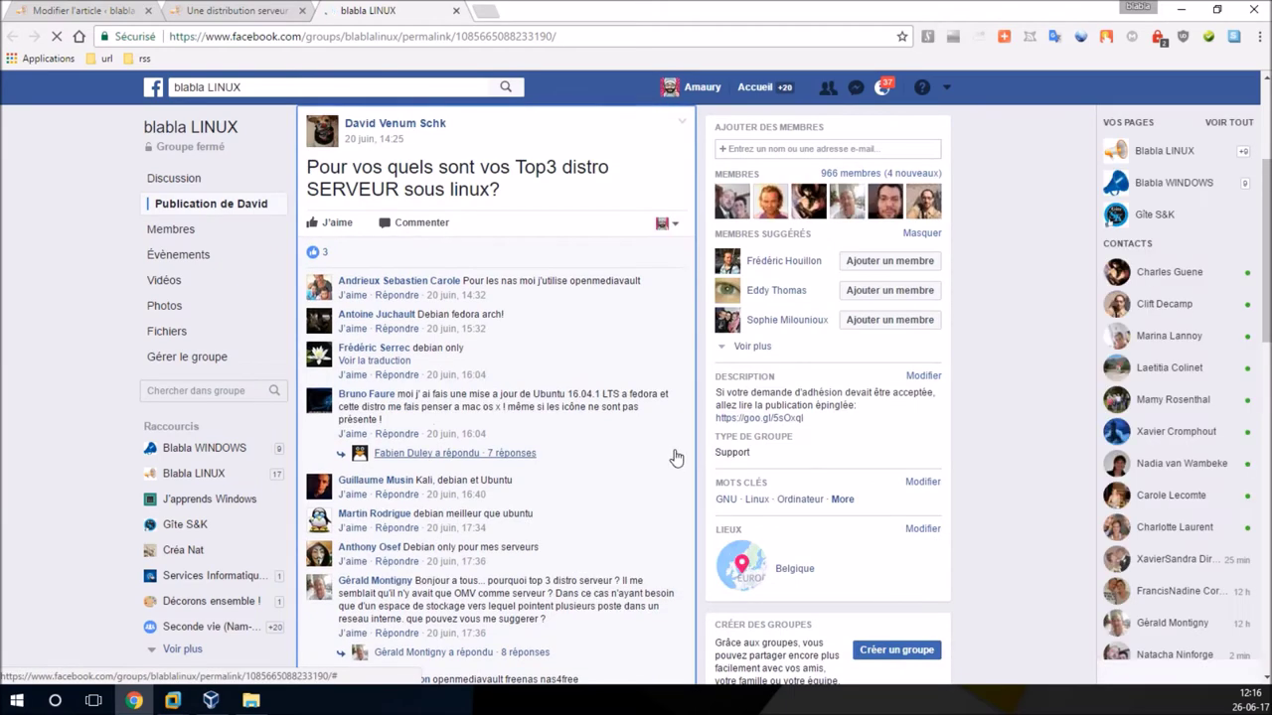
click(456, 10)
scroll(571, 428, down, 8)
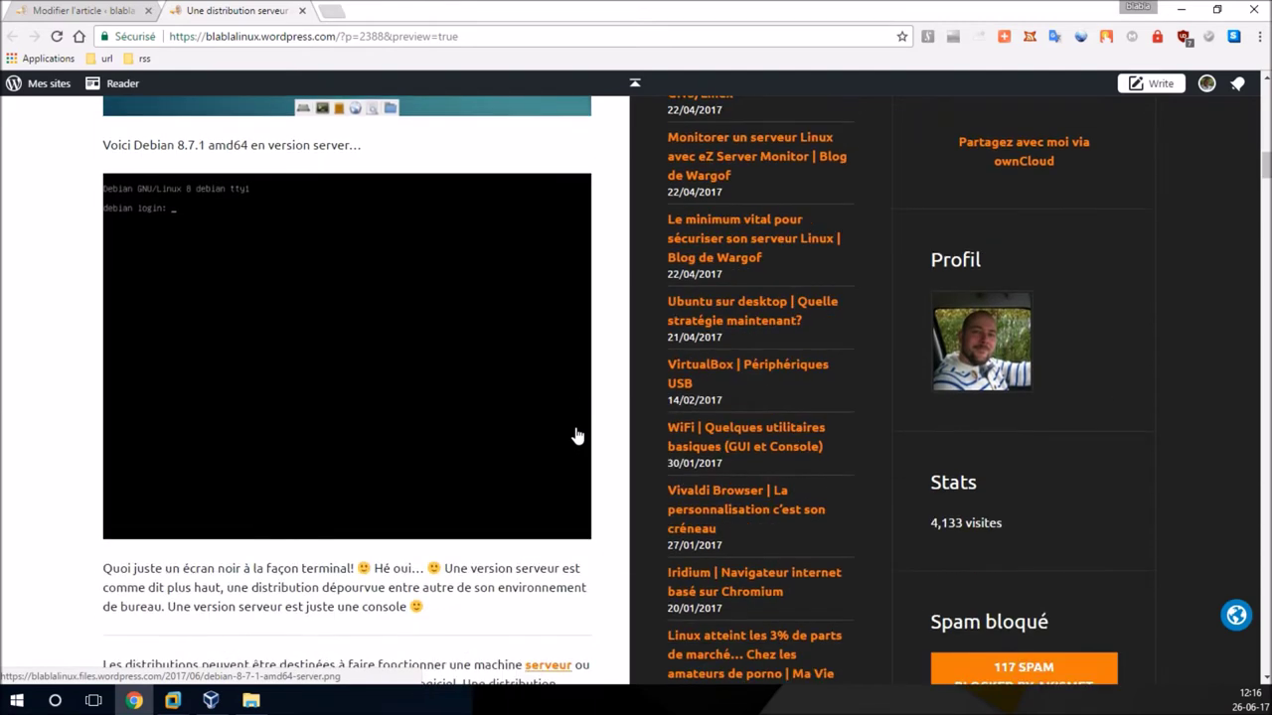
scroll(576, 436, down, 5)
scroll(576, 434, down, 4)
scroll(578, 438, down, 5)
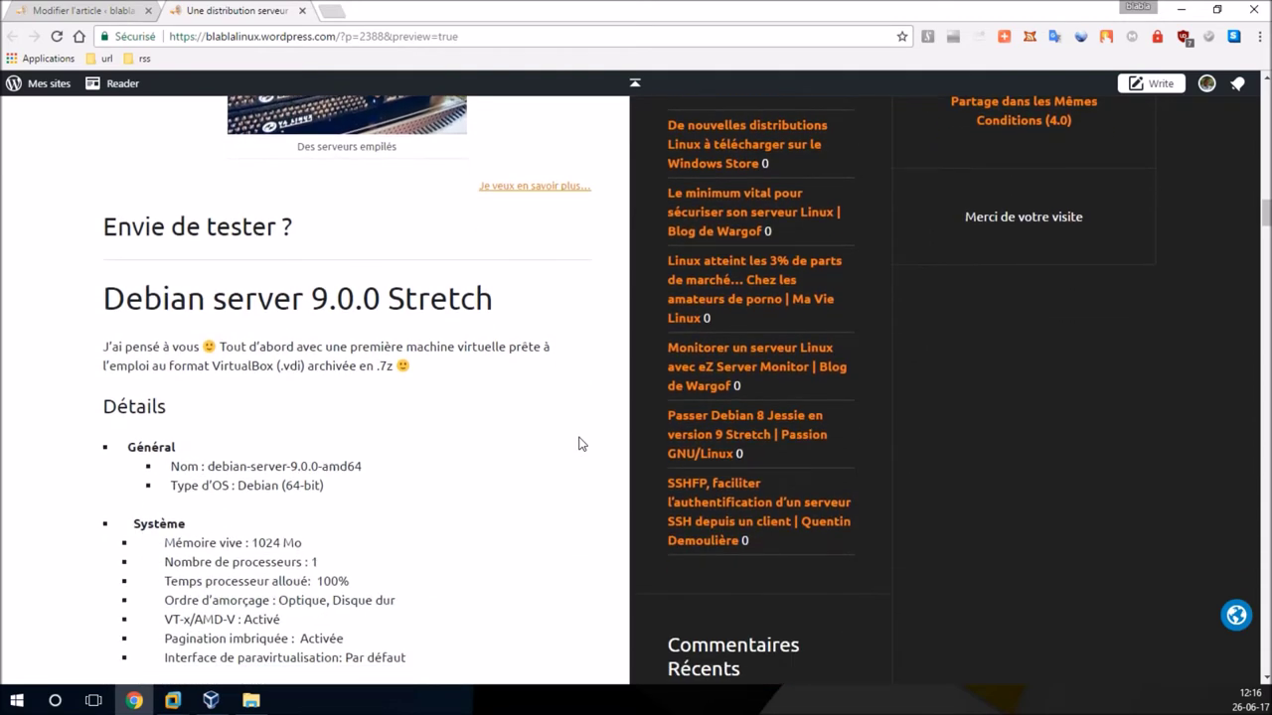
scroll(582, 443, down, 8)
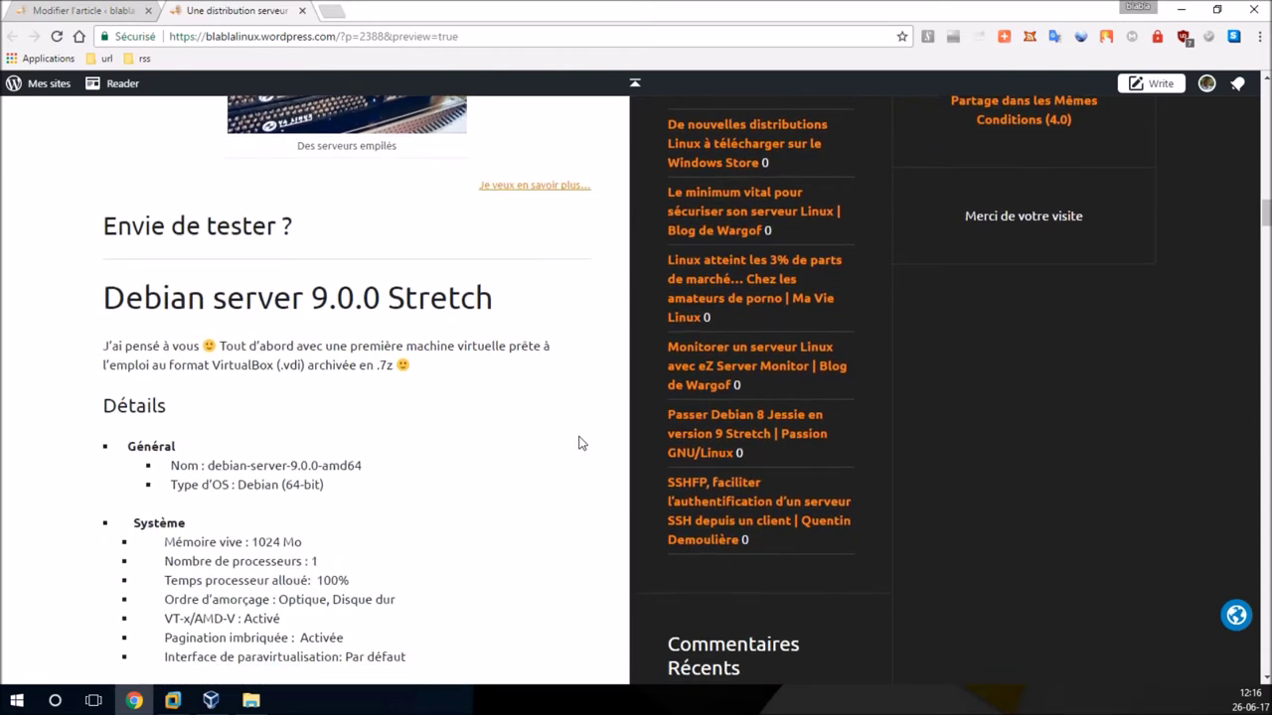
scroll(582, 443, down, 6)
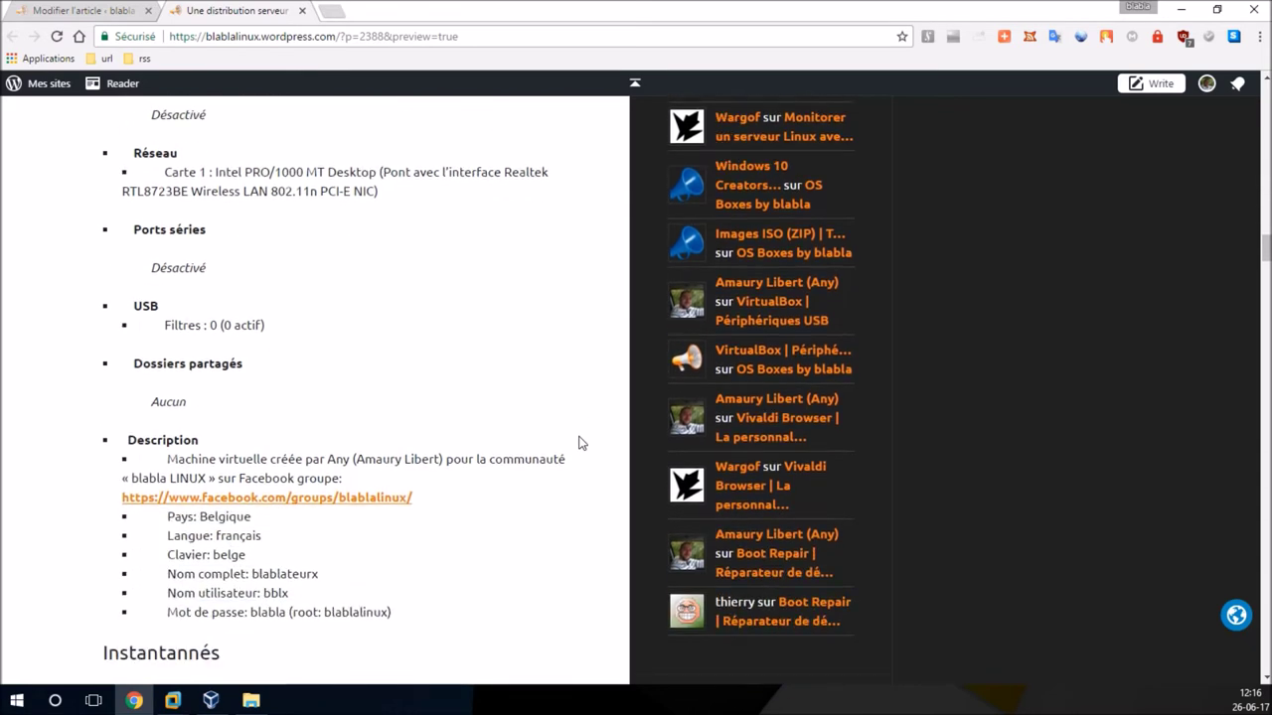
scroll(582, 443, down, 10)
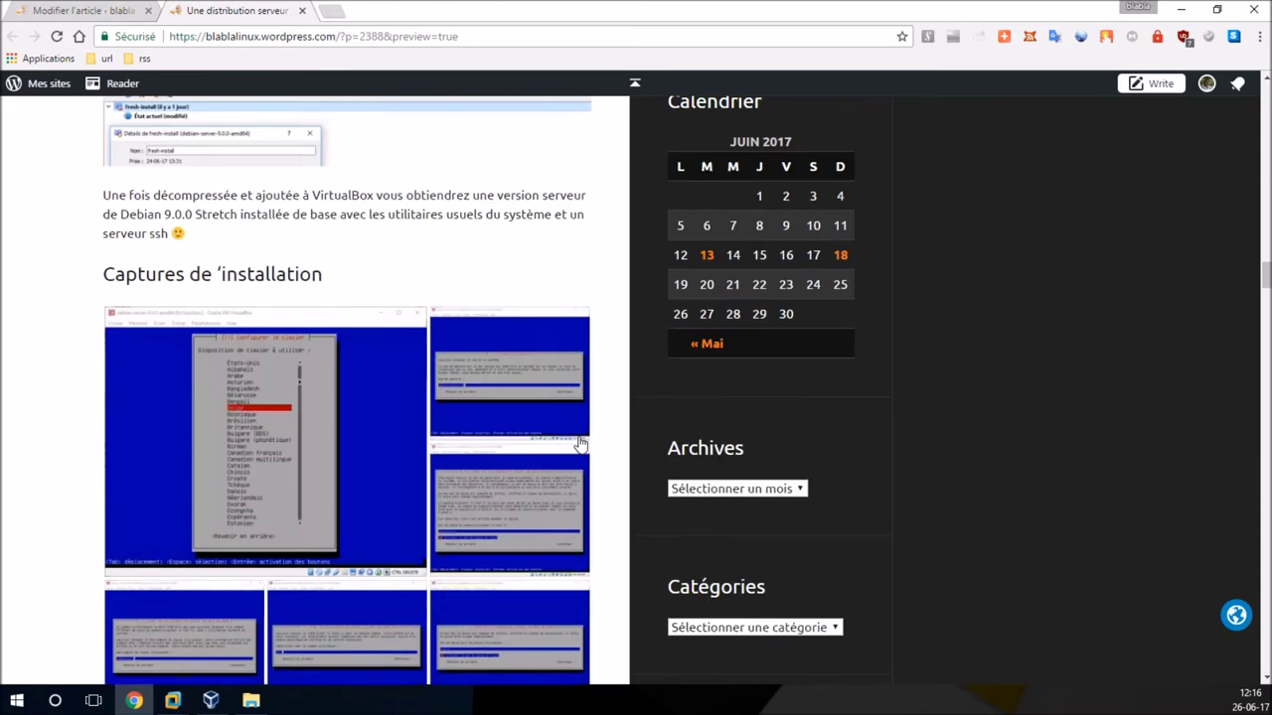
scroll(589, 460, down, 10)
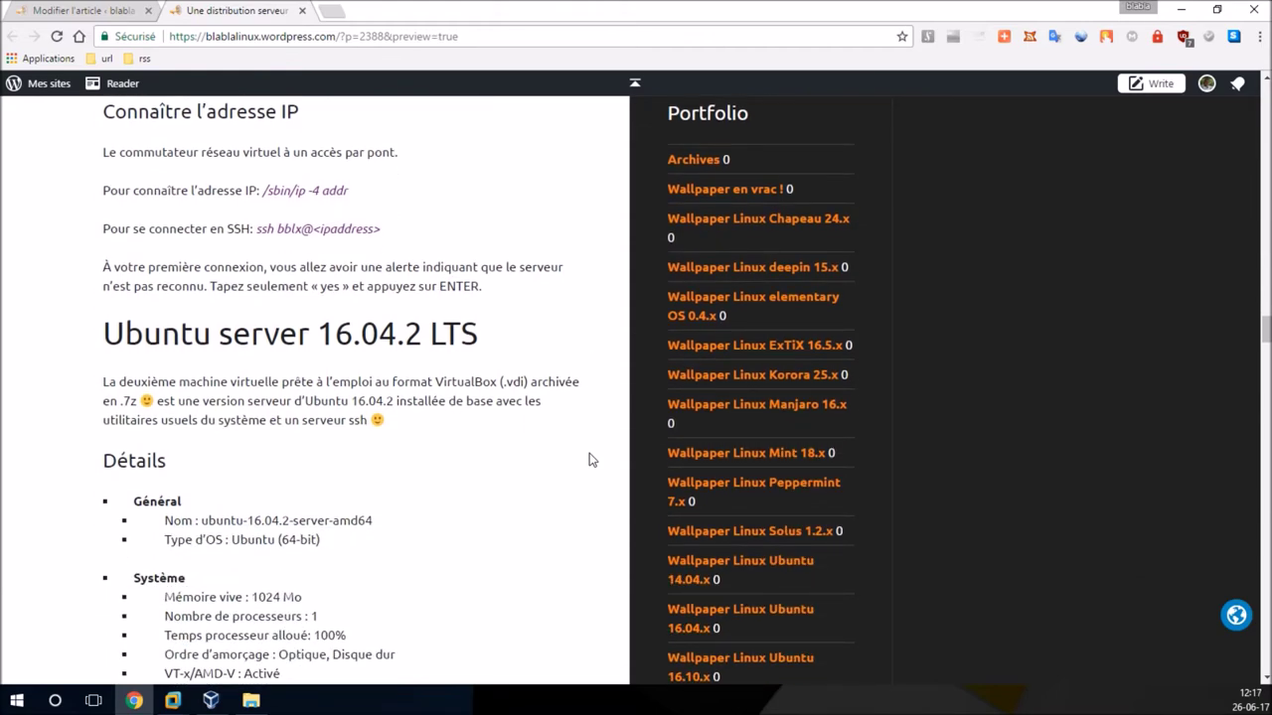
scroll(589, 460, down, 6)
scroll(590, 460, down, 6)
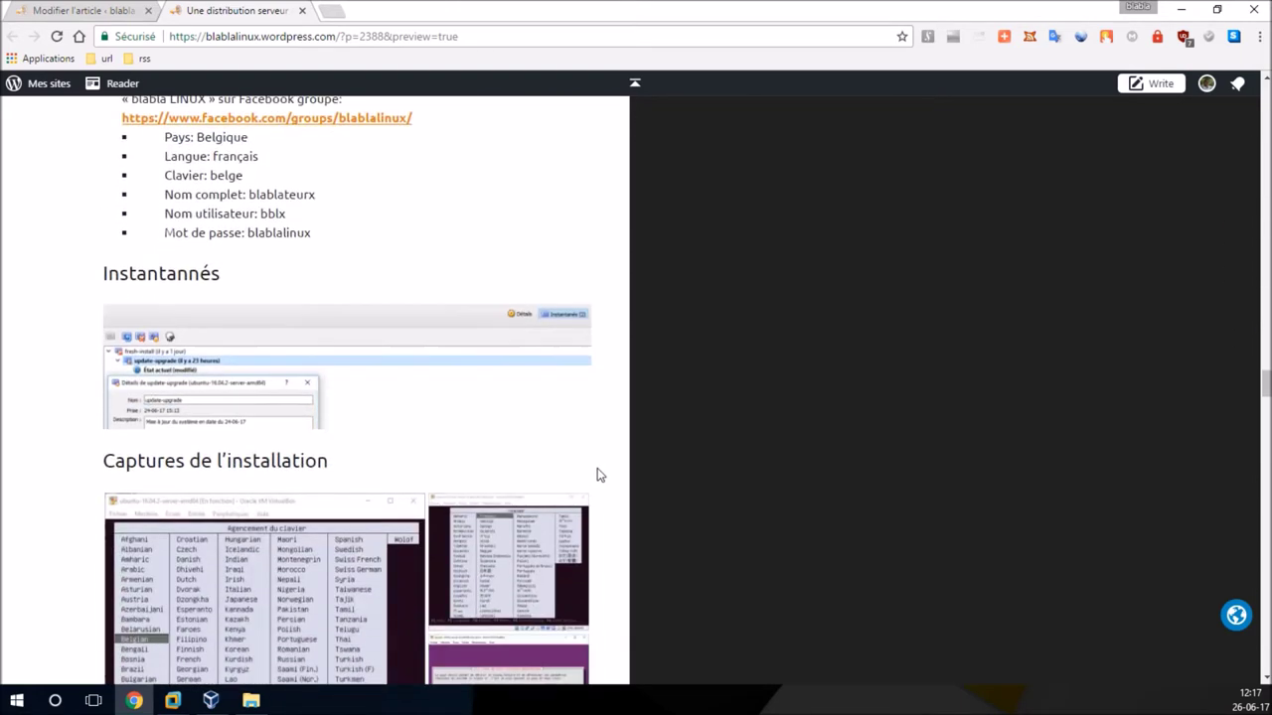
scroll(600, 475, down, 6)
scroll(599, 477, down, 7)
scroll(599, 478, down, 1)
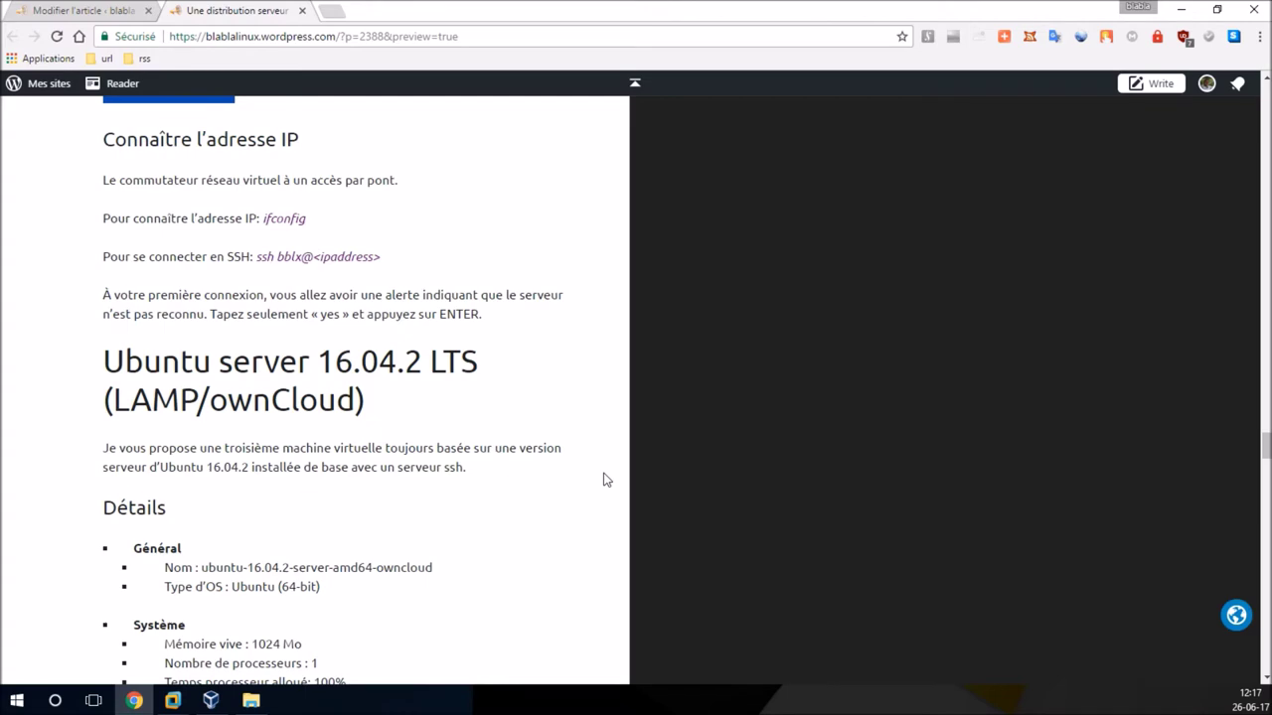
Step: Scroll the post preview down to the Debian server 9.0.0 installation screenshot gallery
scroll(606, 480, down, 6)
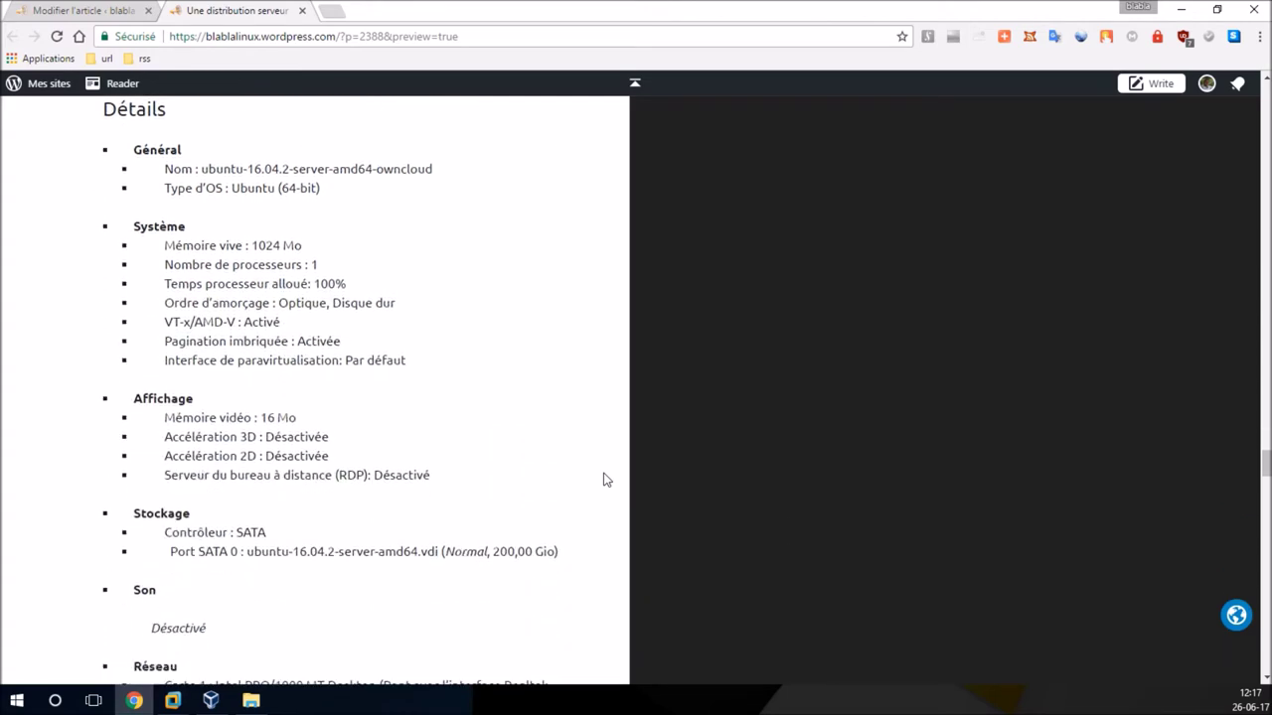
scroll(606, 480, down, 10)
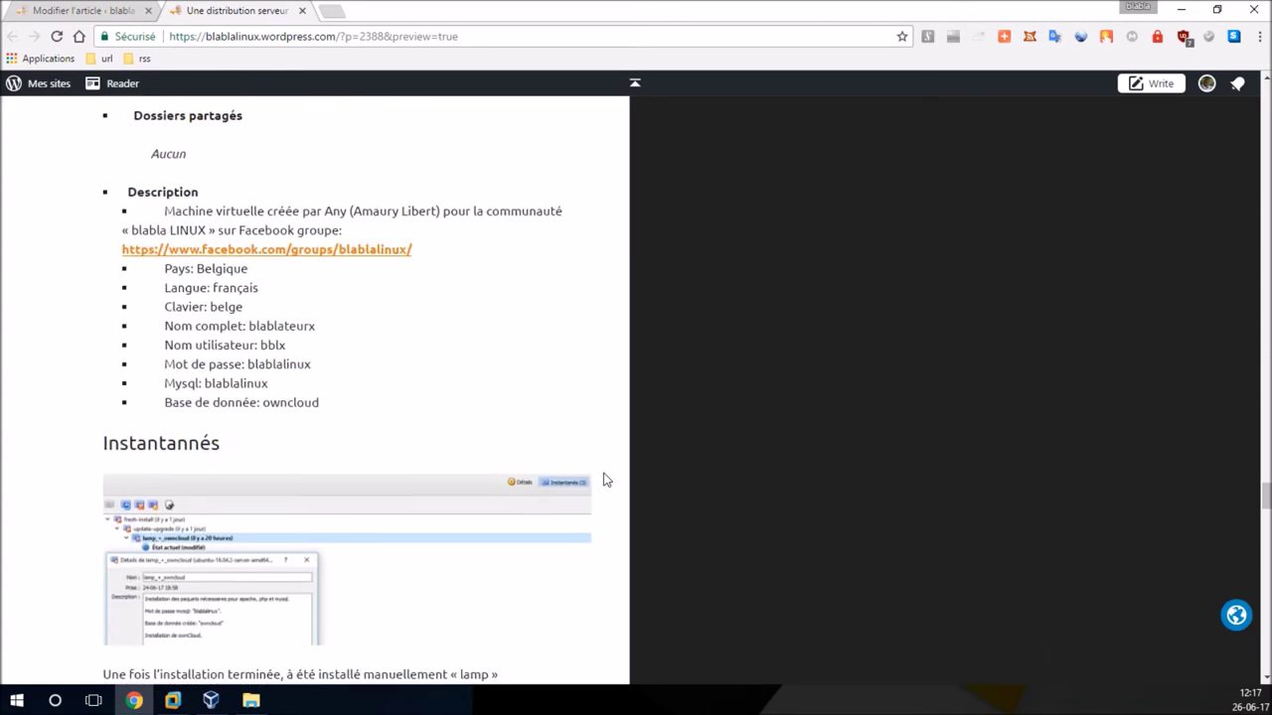
scroll(606, 480, down, 10)
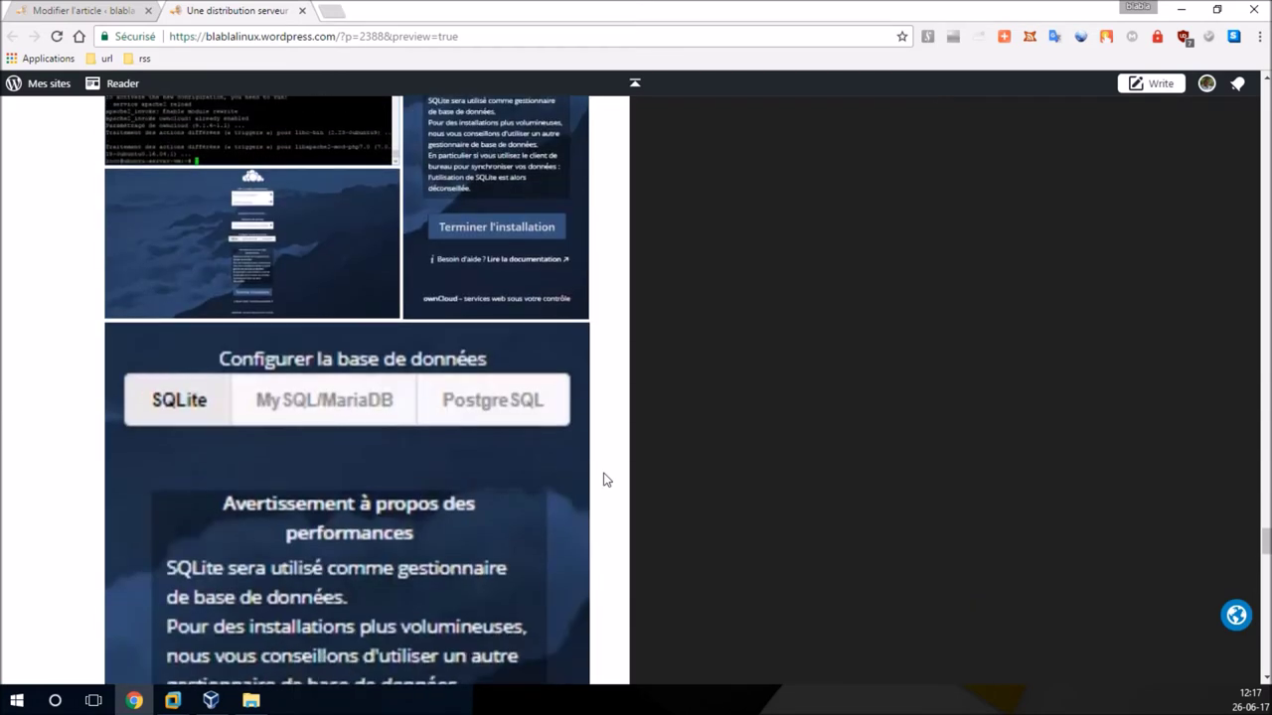
scroll(607, 480, down, 10)
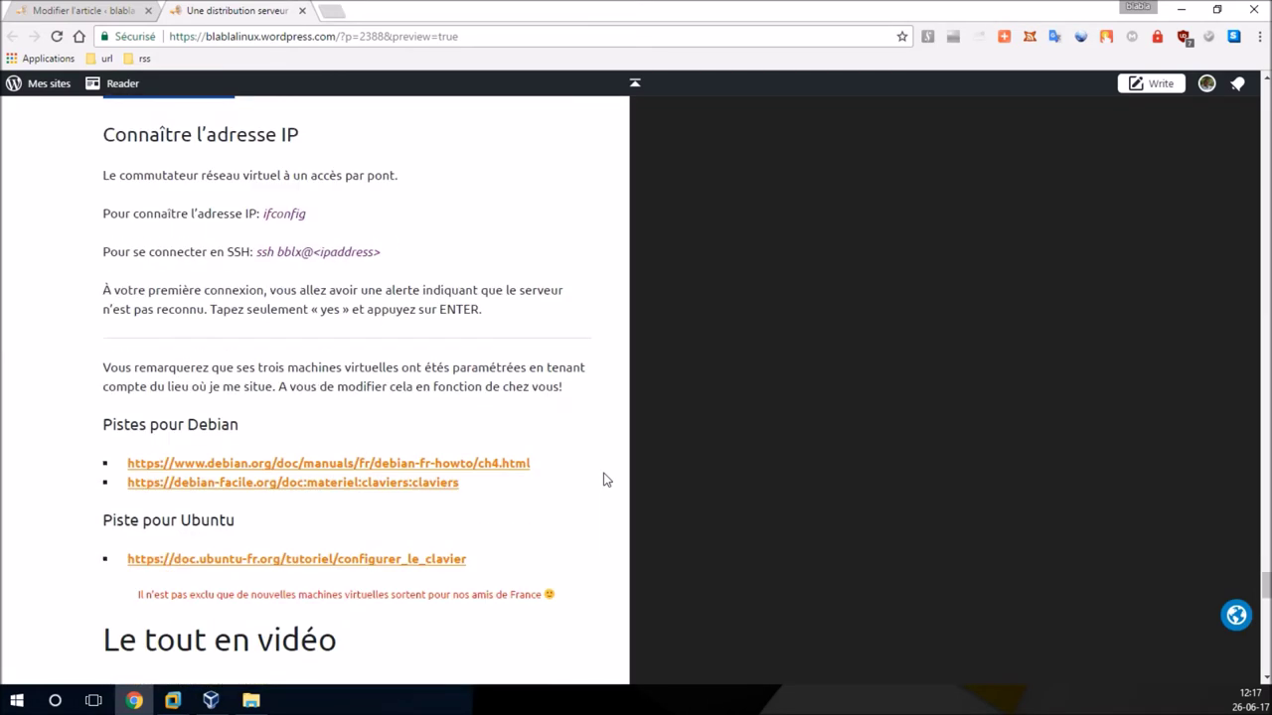
scroll(606, 480, down, 2)
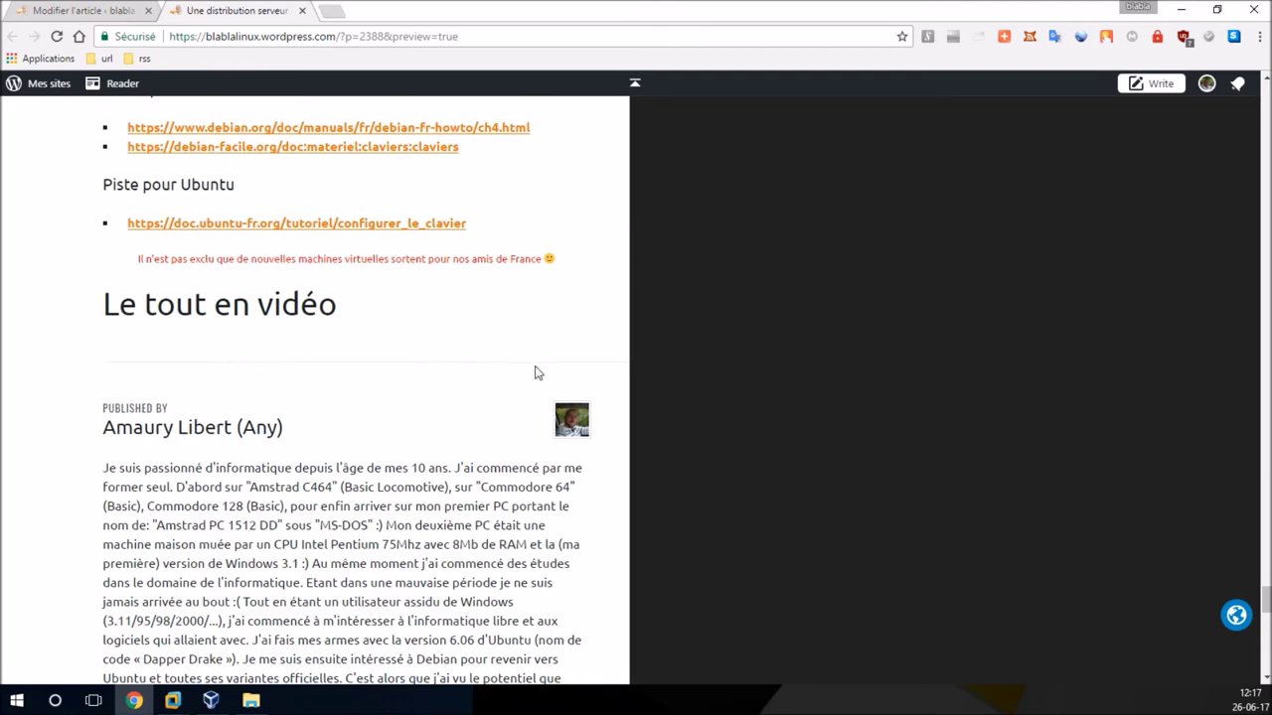
scroll(597, 345, up, 2)
scroll(587, 345, up, 10)
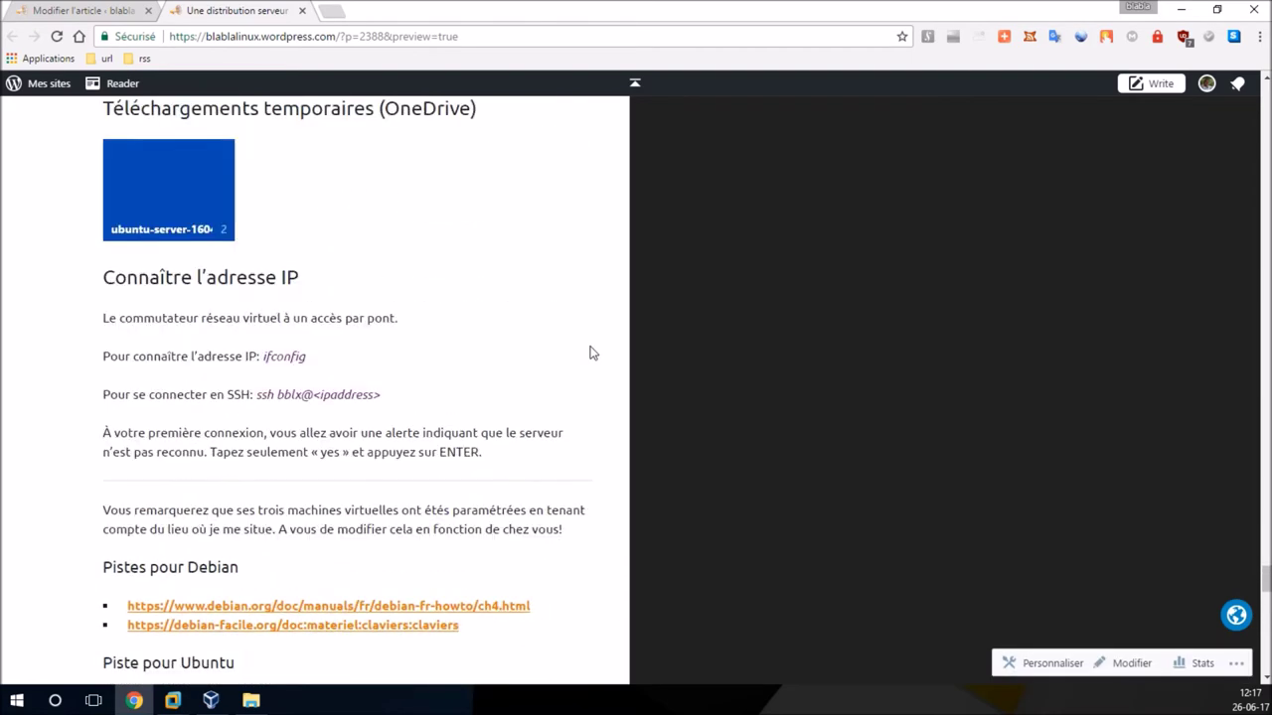
scroll(597, 345, up, 12)
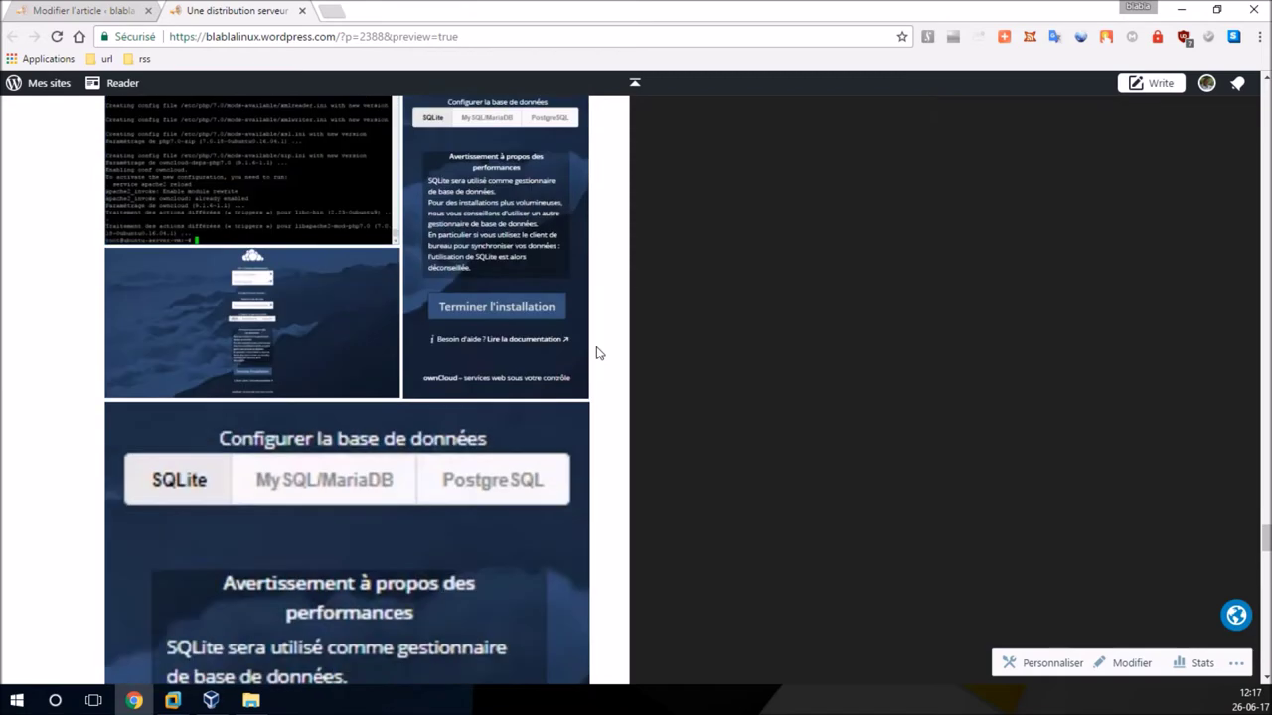
scroll(599, 354, up, 12)
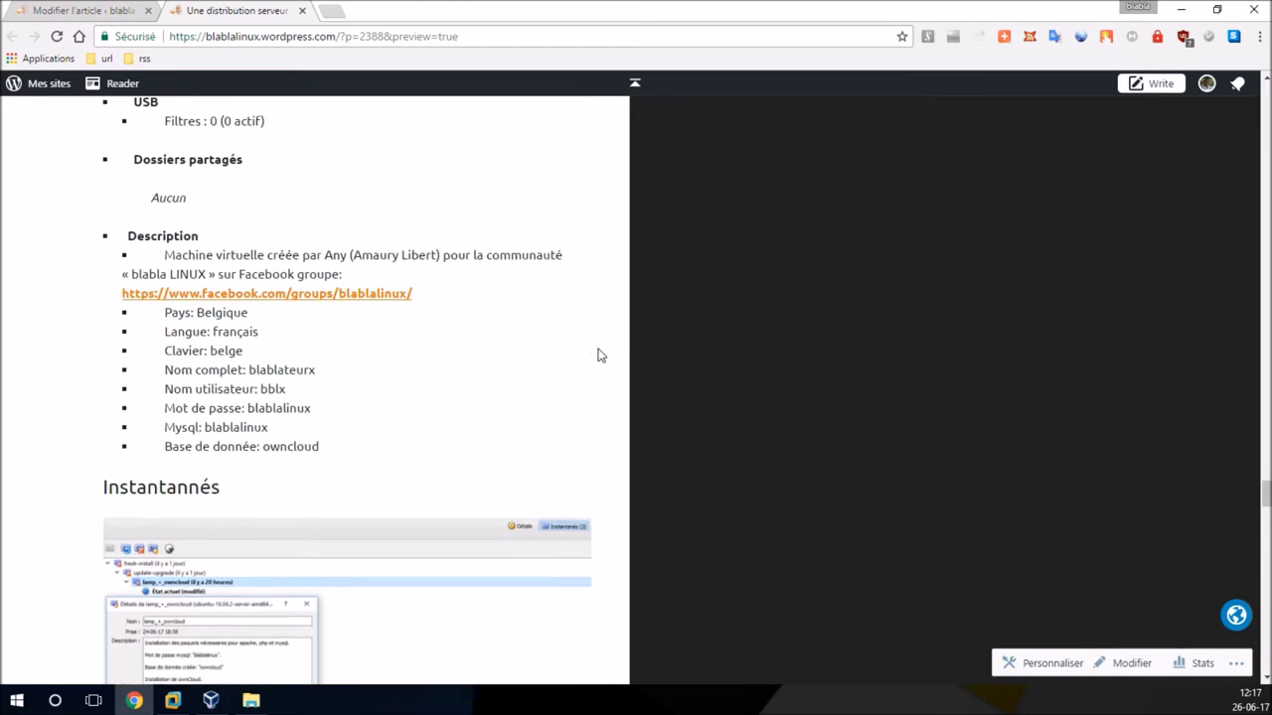
scroll(601, 356, up, 12)
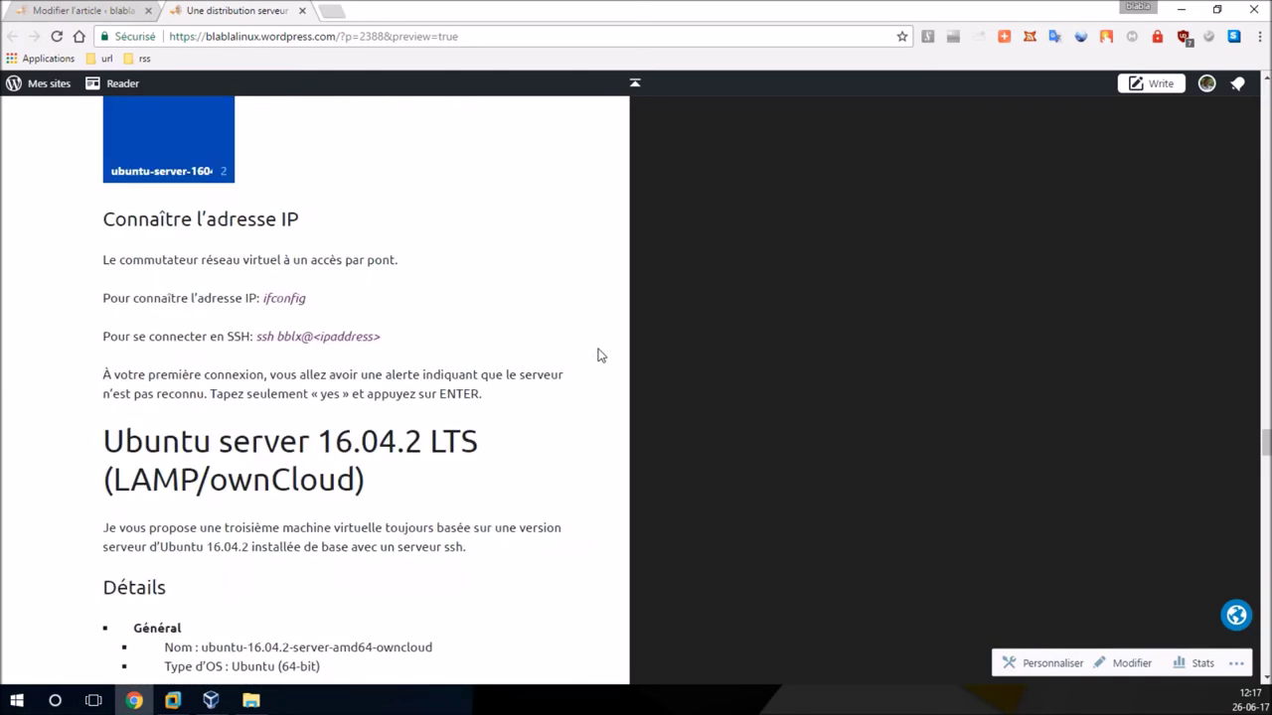
scroll(609, 359, up, 12)
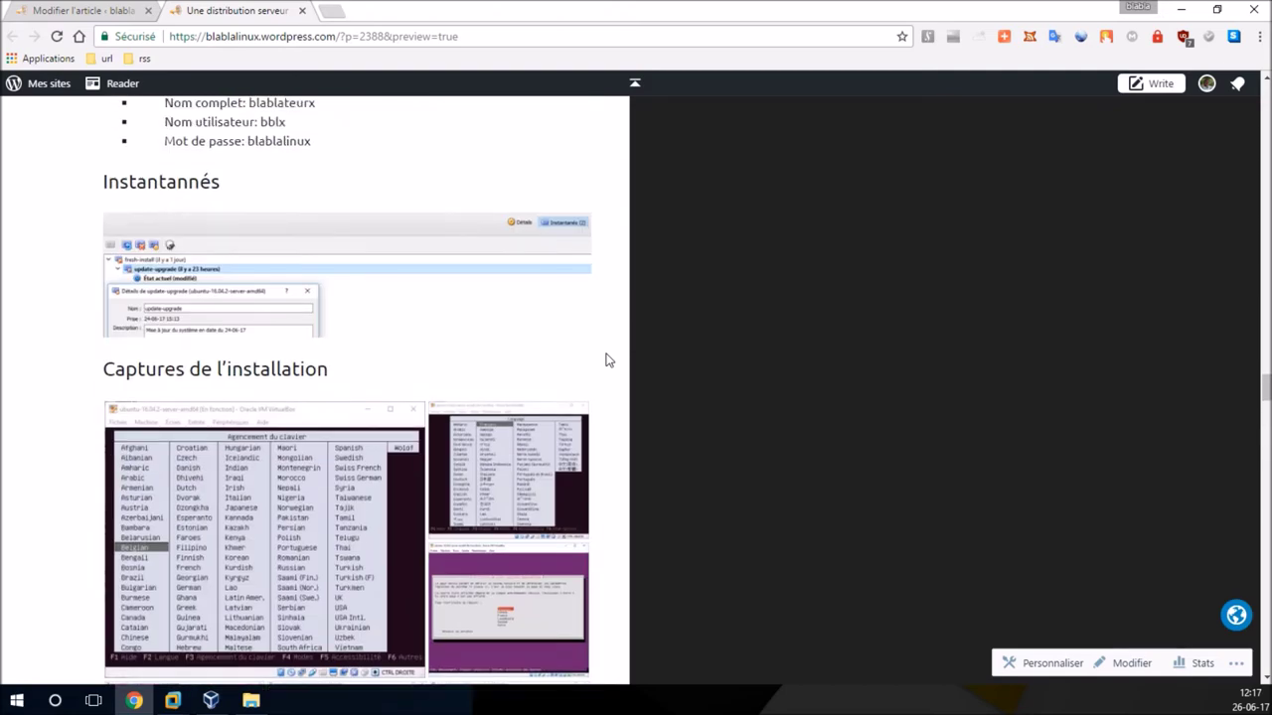
scroll(609, 360, up, 12)
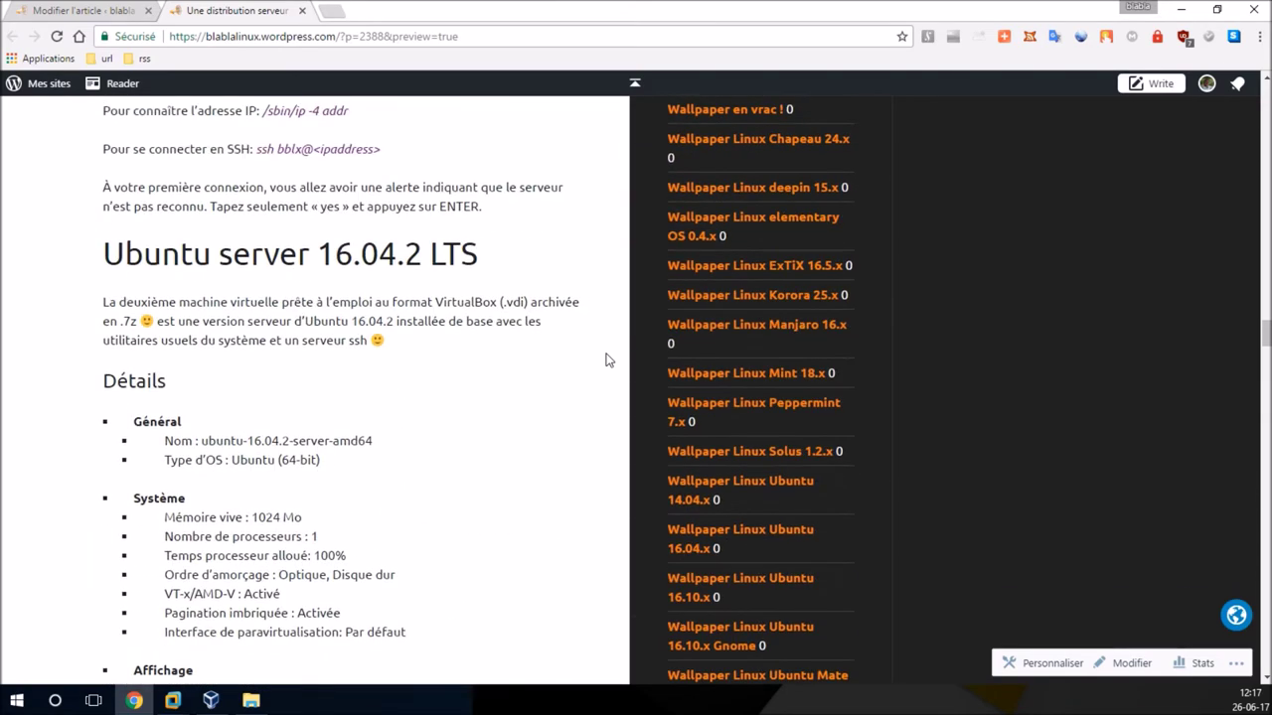
scroll(617, 368, up, 12)
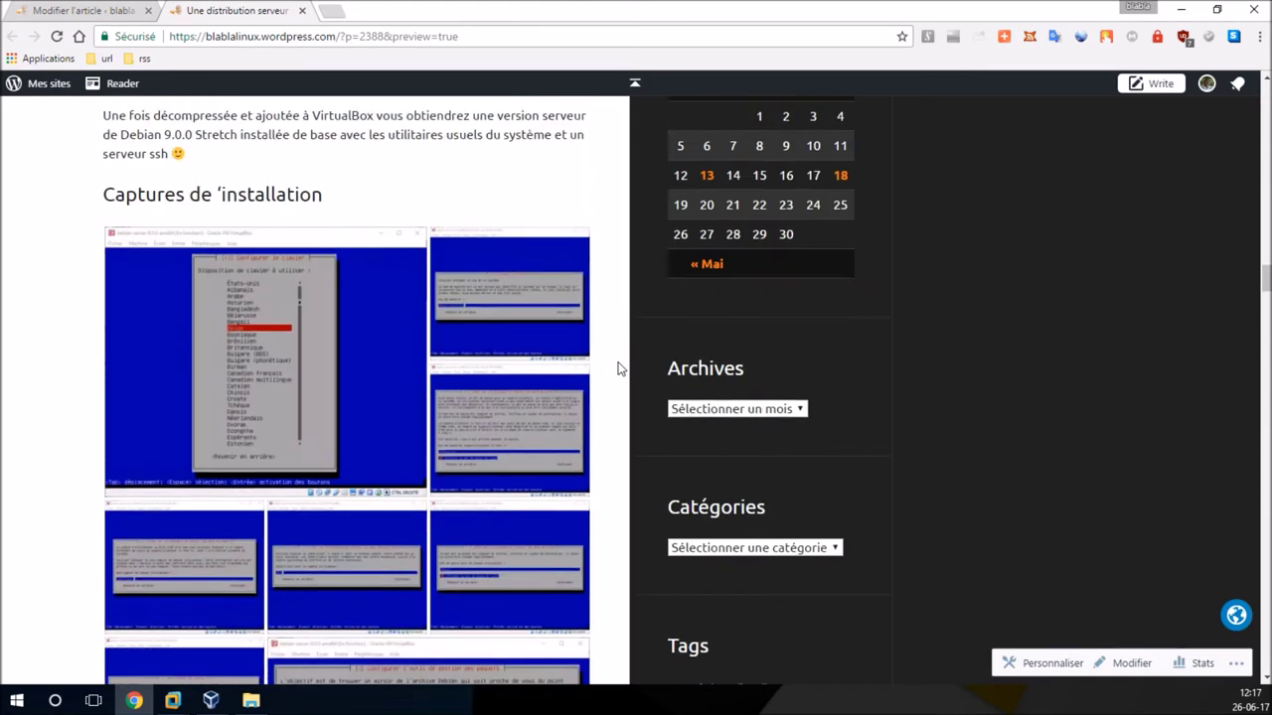
scroll(618, 368, up, 12)
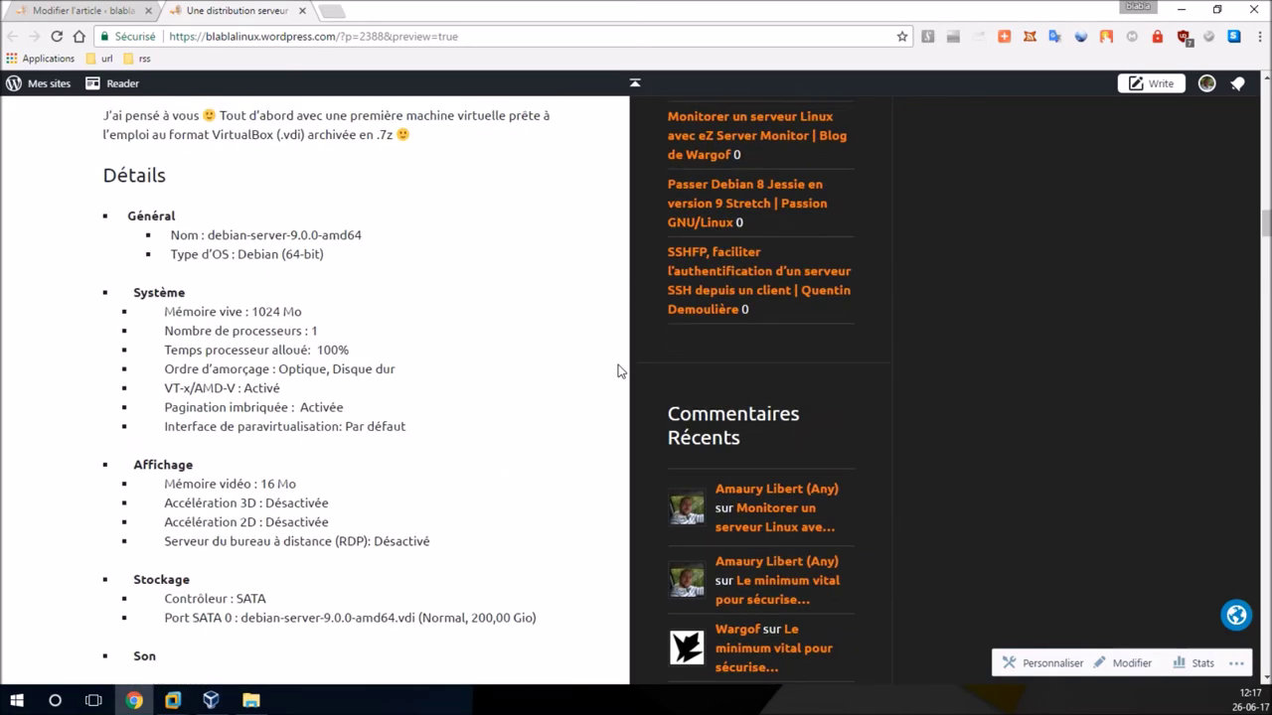
scroll(617, 371, down, 12)
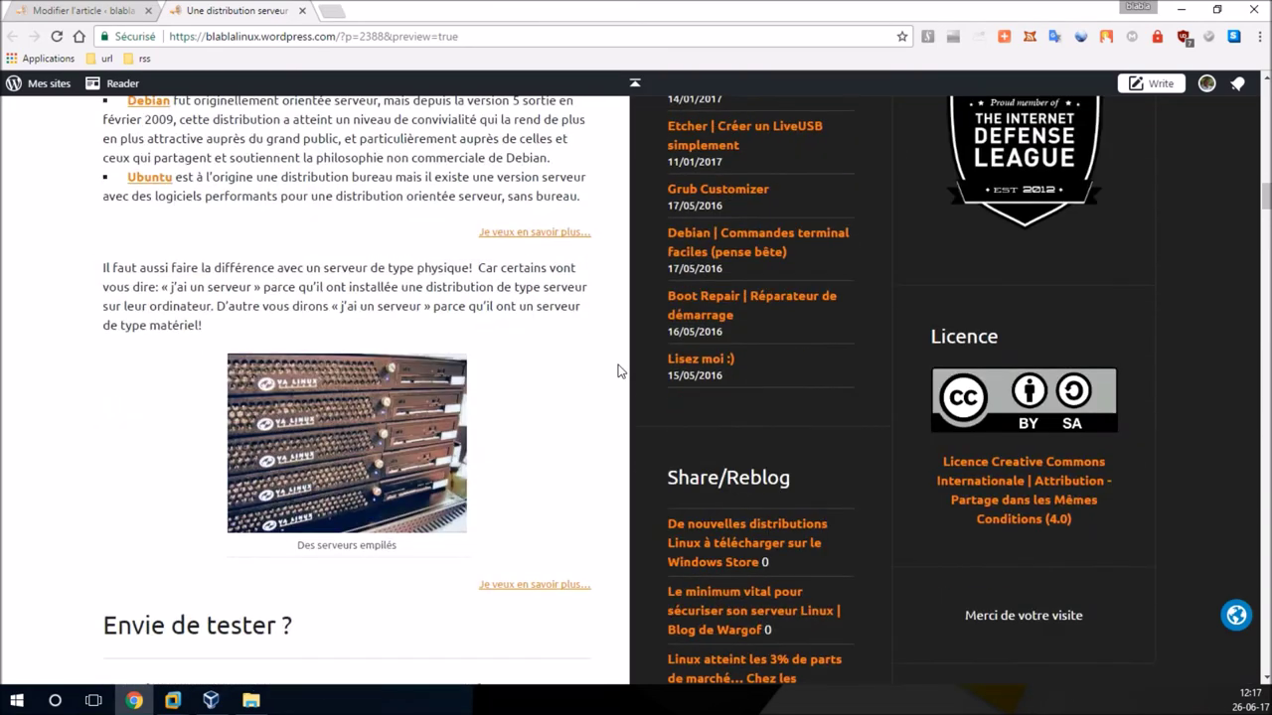
scroll(617, 371, down, 12)
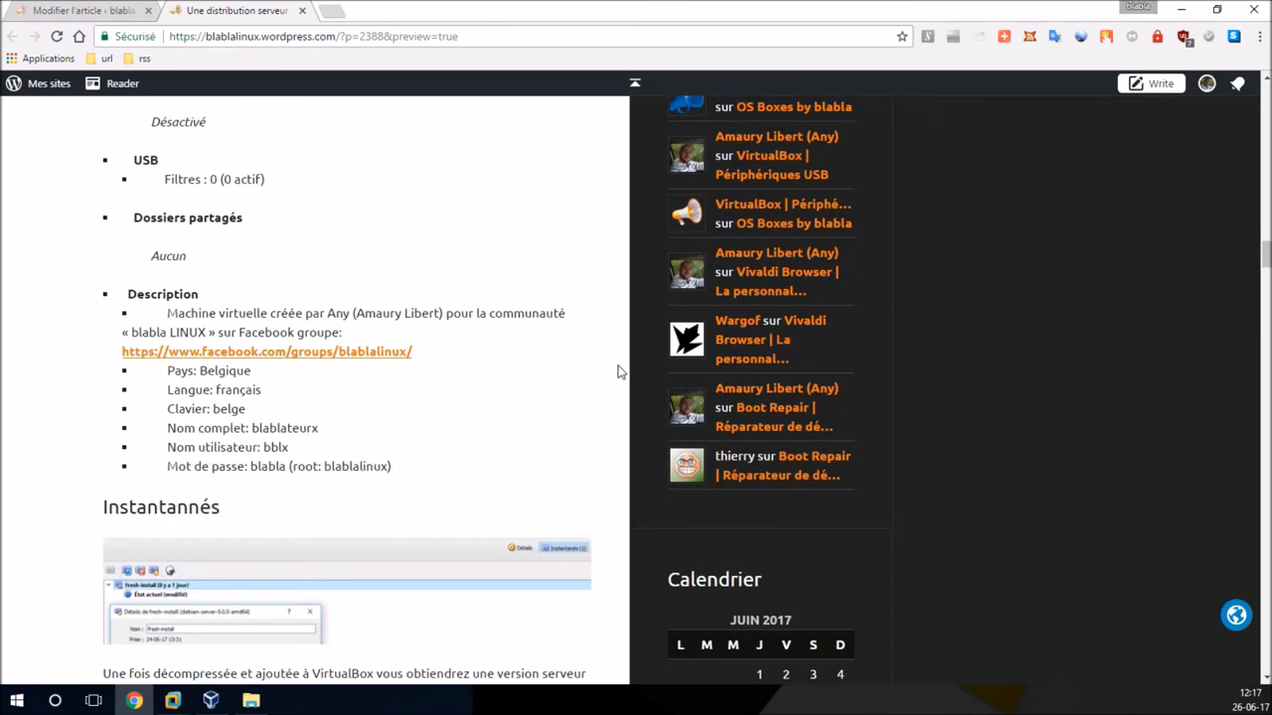
scroll(617, 371, down, 10)
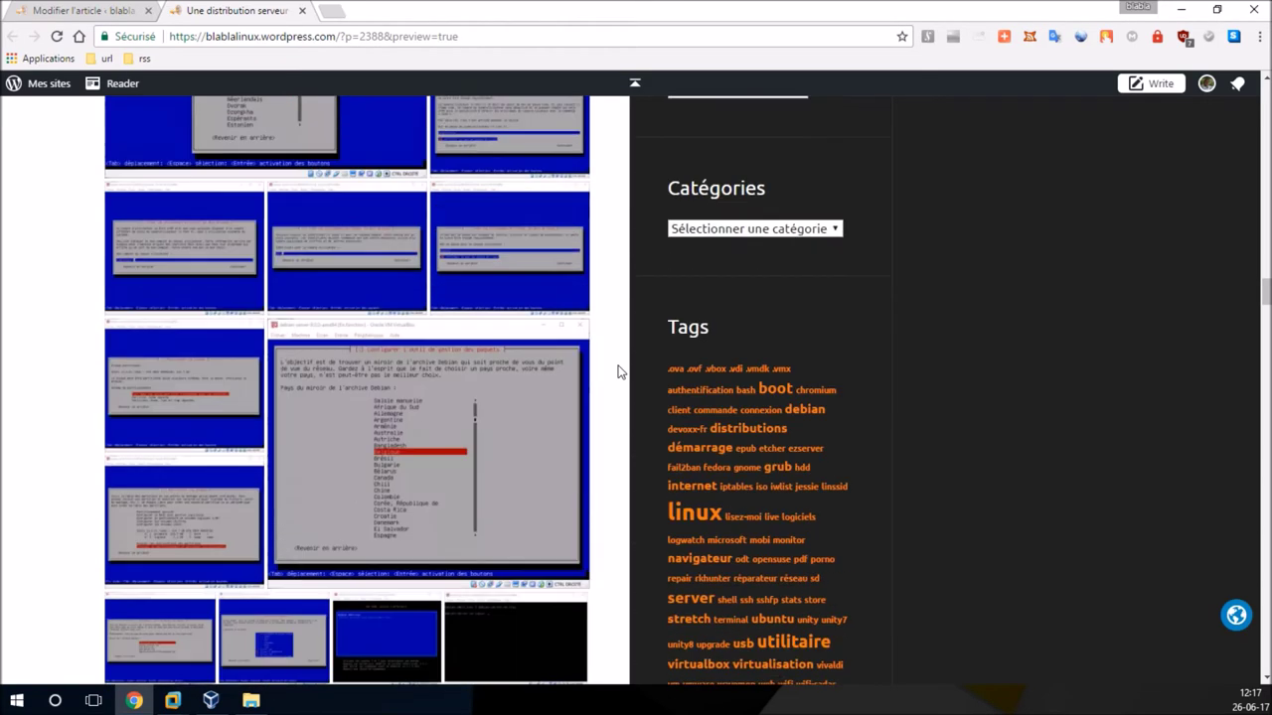
scroll(617, 372, down, 4)
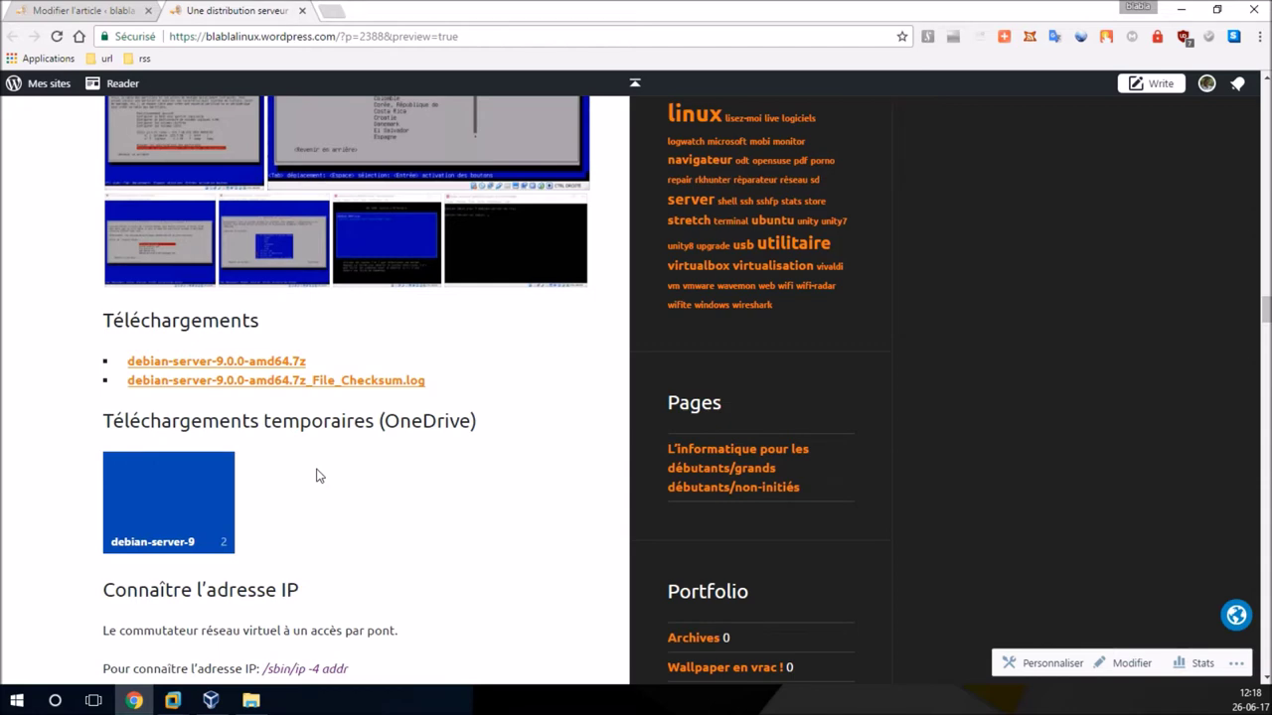
Step: Scroll through the Debian, Ubuntu and LAMP/ownCloud download sections, then back up to the title banner
scroll(319, 476, down, 10)
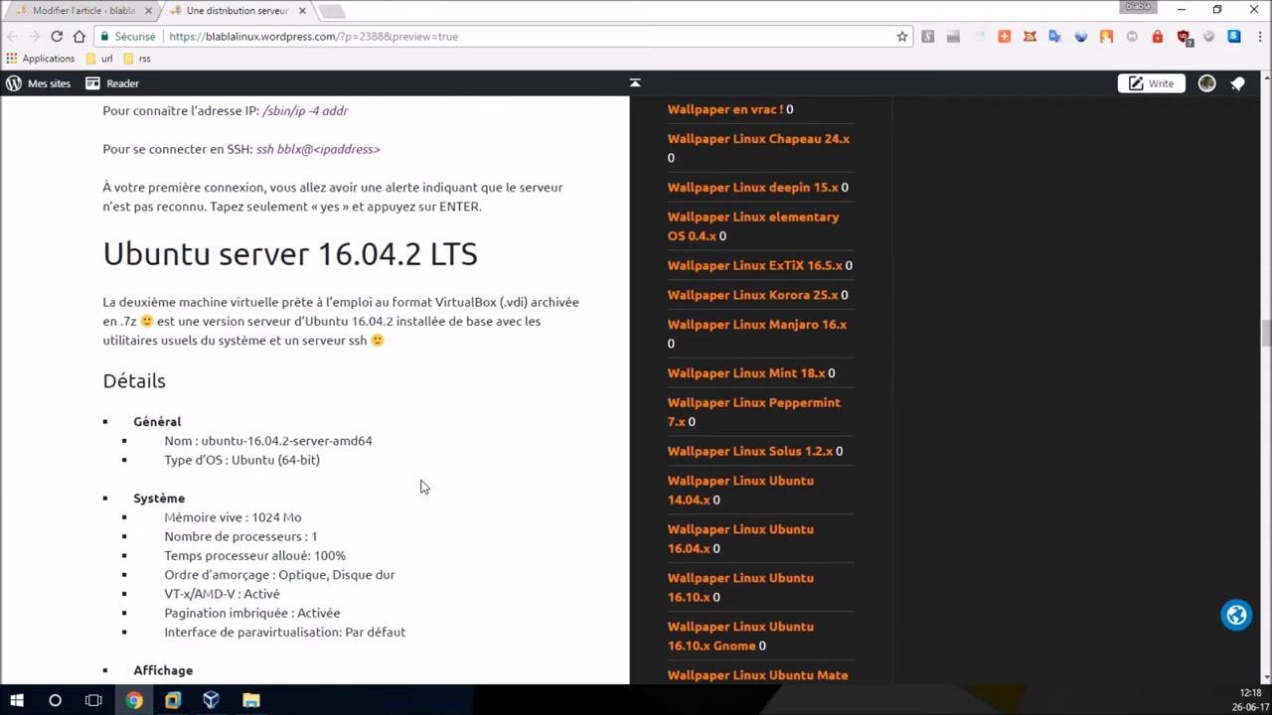
scroll(421, 486, down, 15)
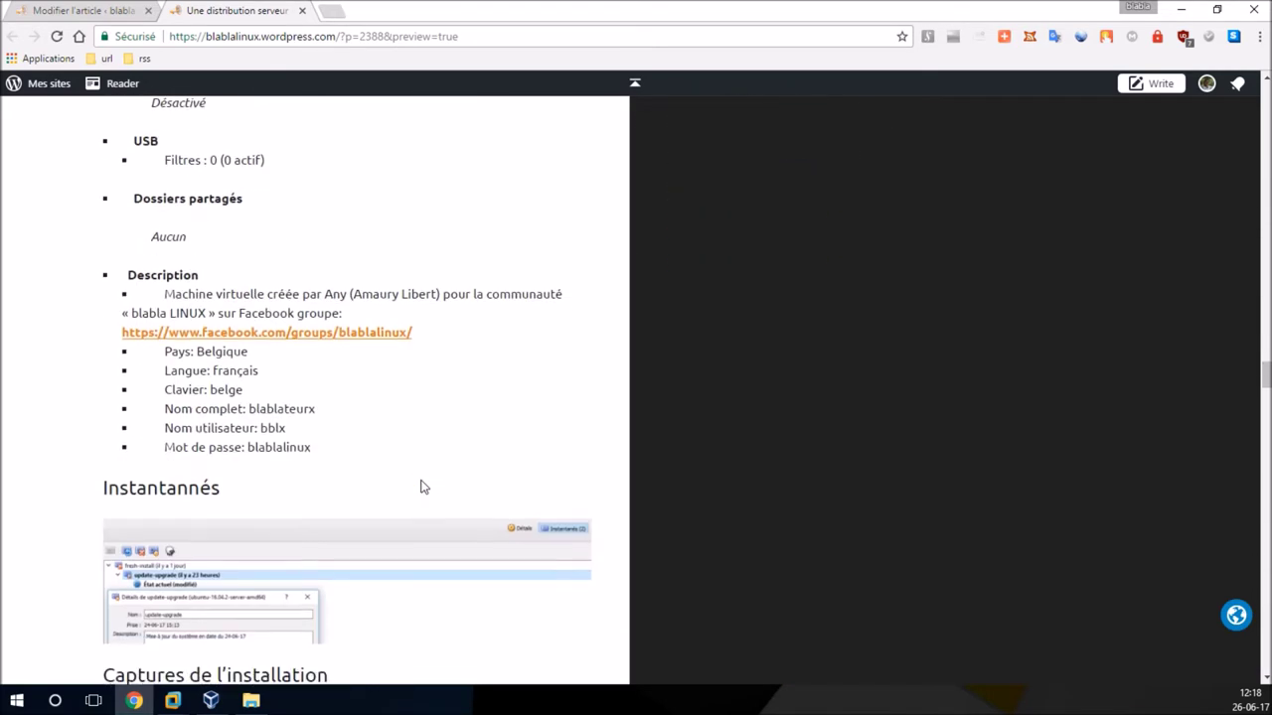
scroll(423, 487, down, 4)
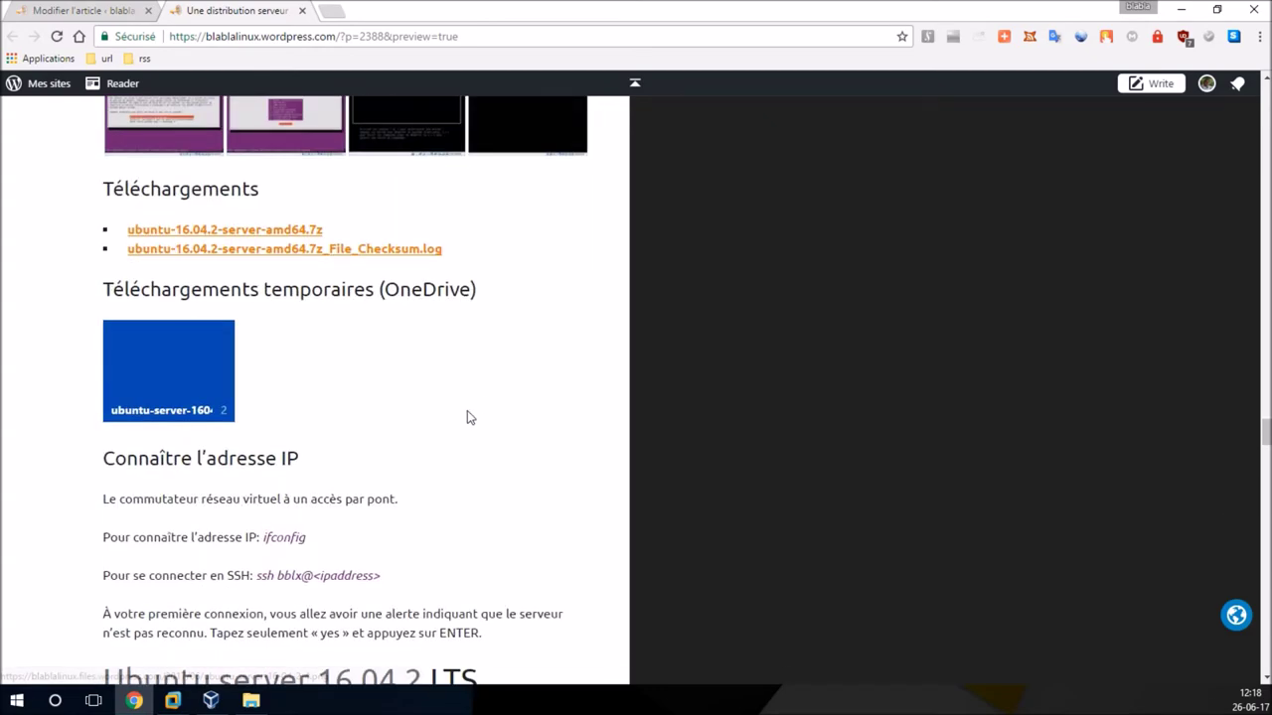
scroll(469, 410, down, 1)
scroll(469, 410, down, 18)
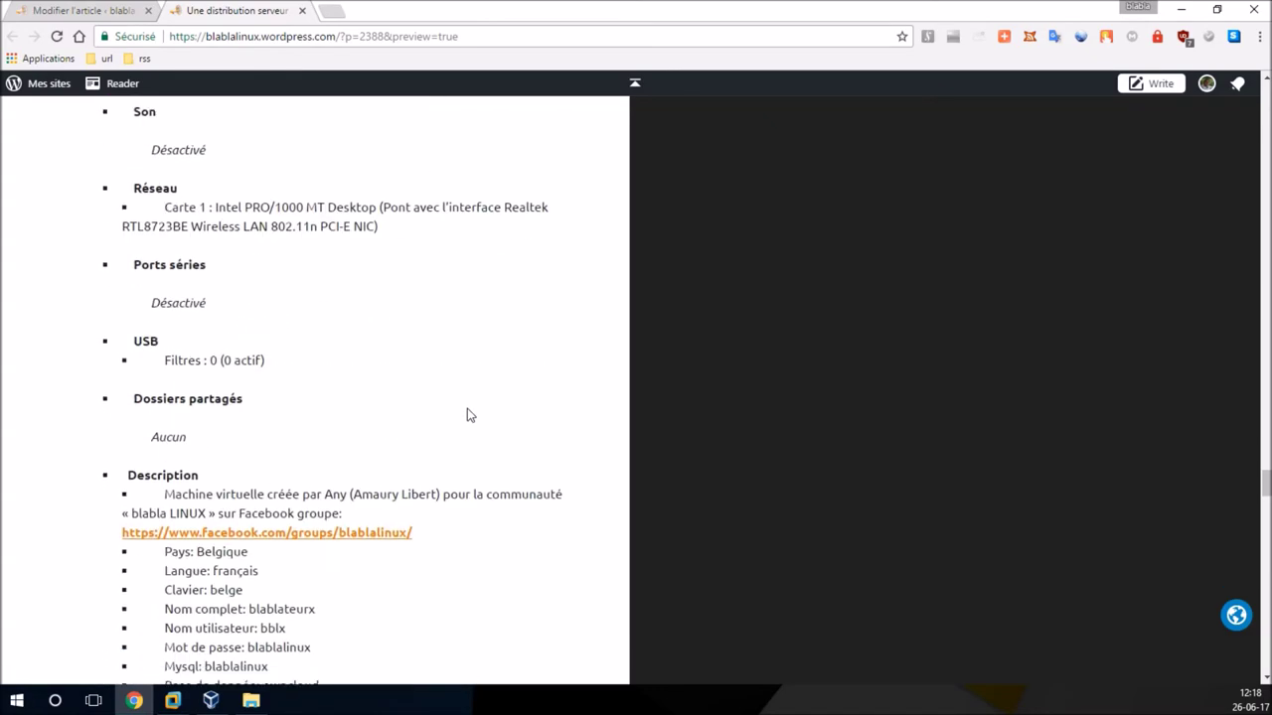
scroll(469, 415, down, 12)
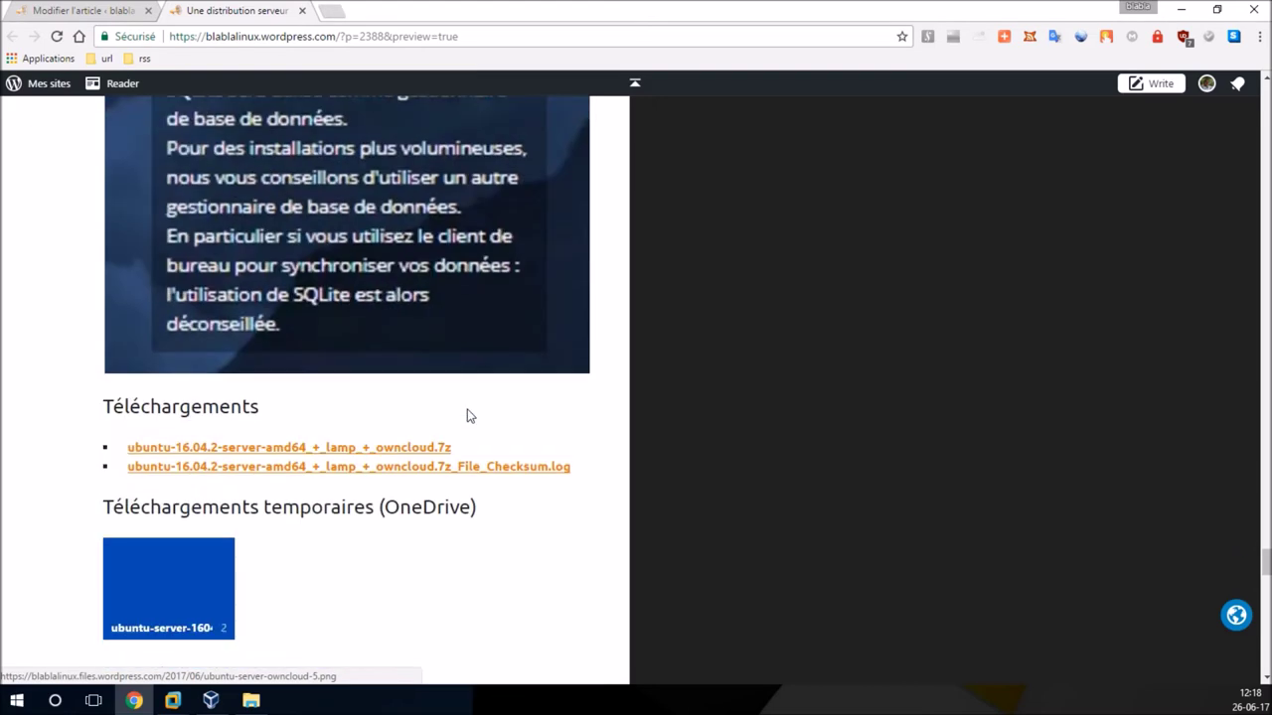
scroll(470, 415, up, 2)
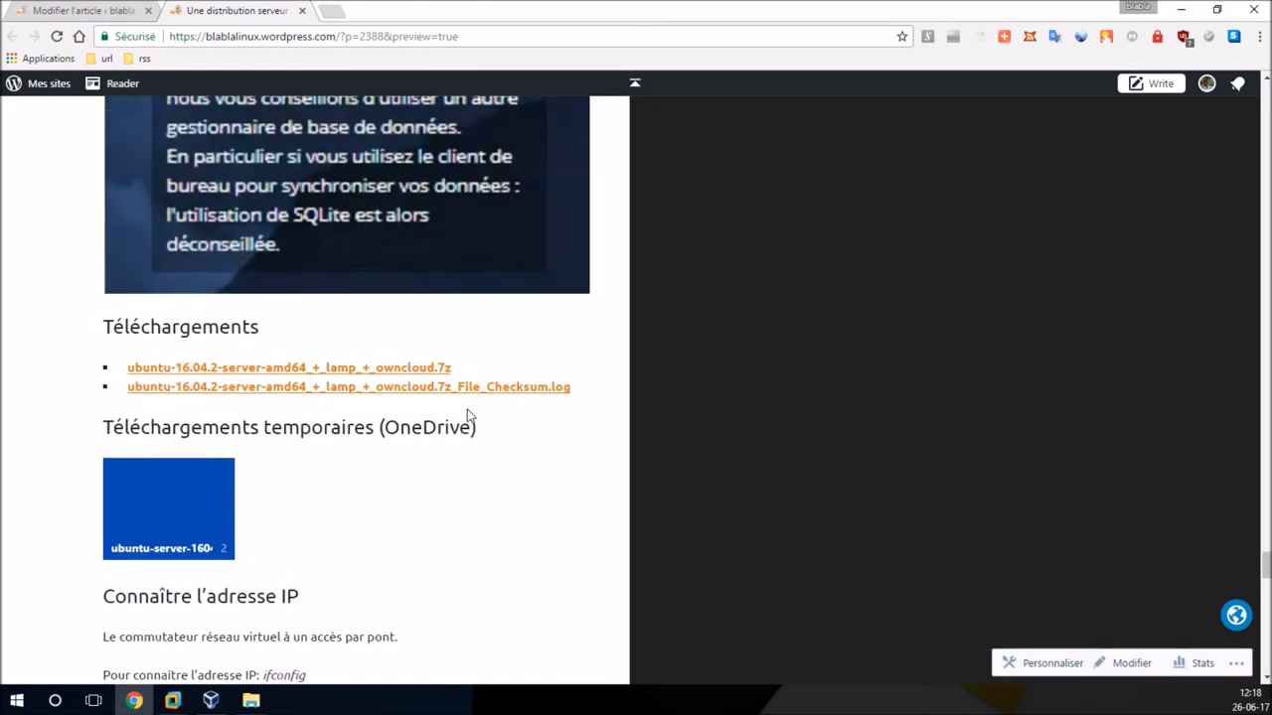
scroll(469, 414, down, 1)
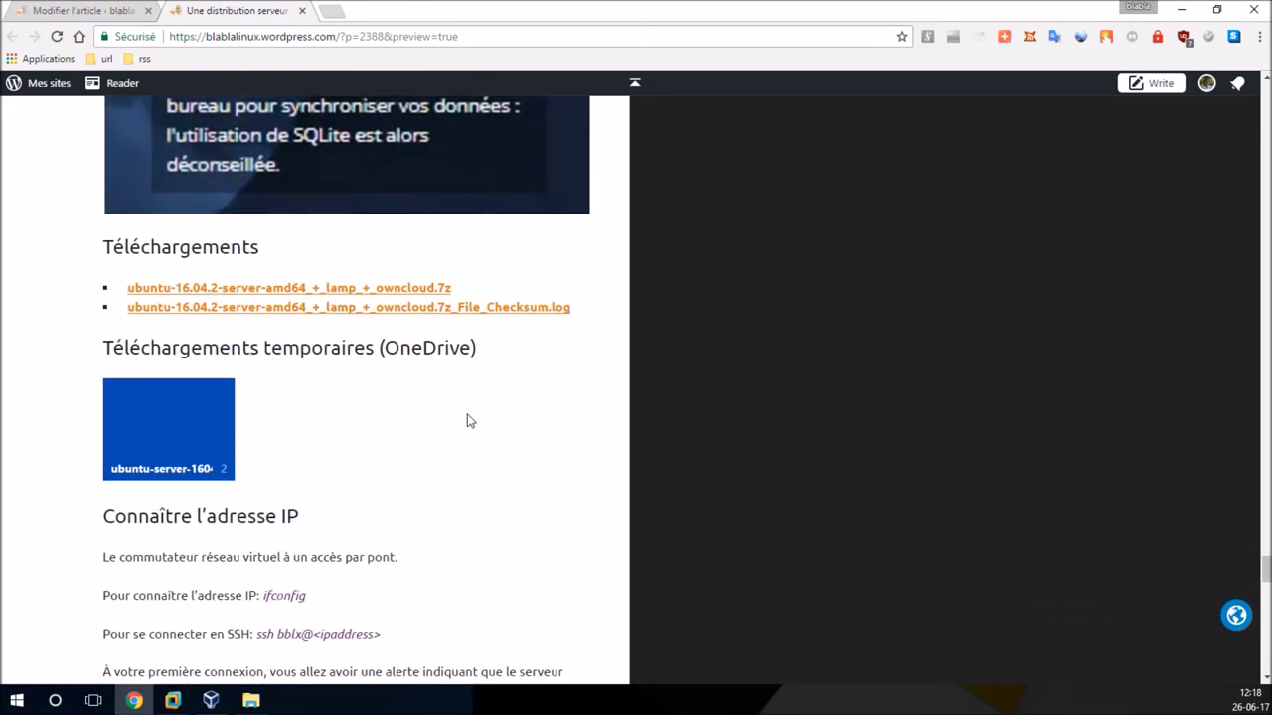
scroll(536, 437, up, 6)
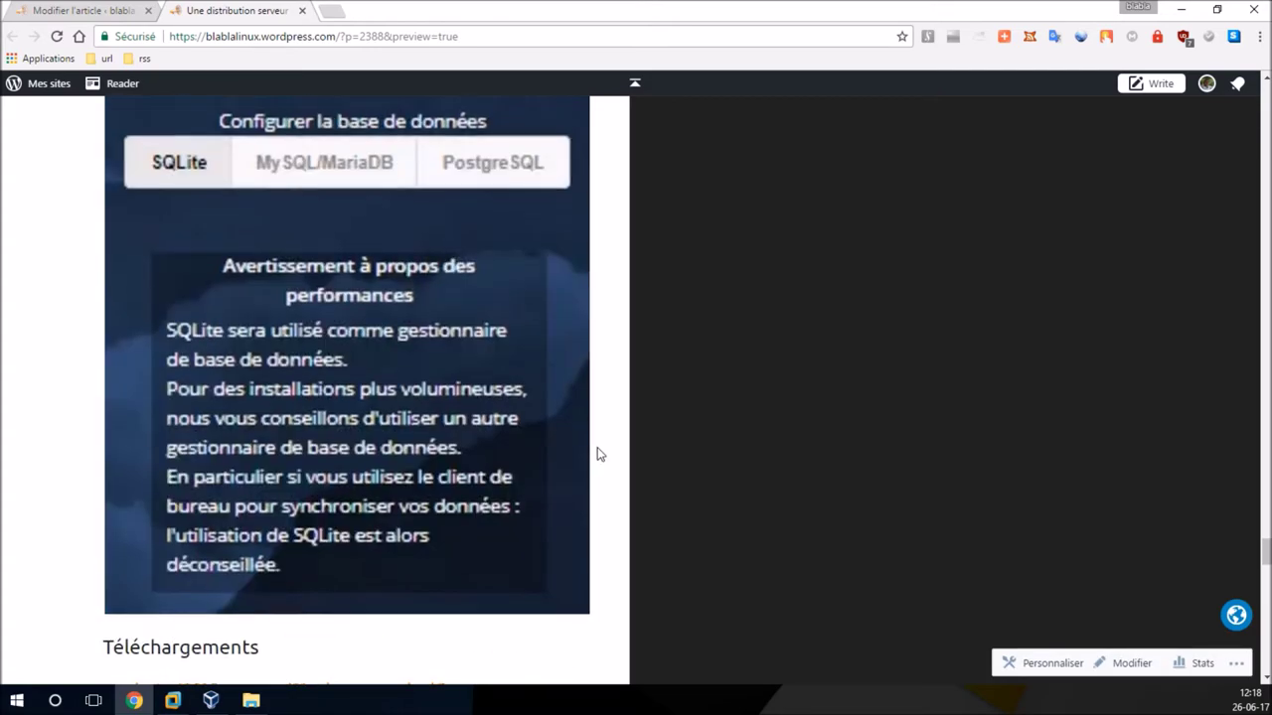
scroll(606, 447, up, 20)
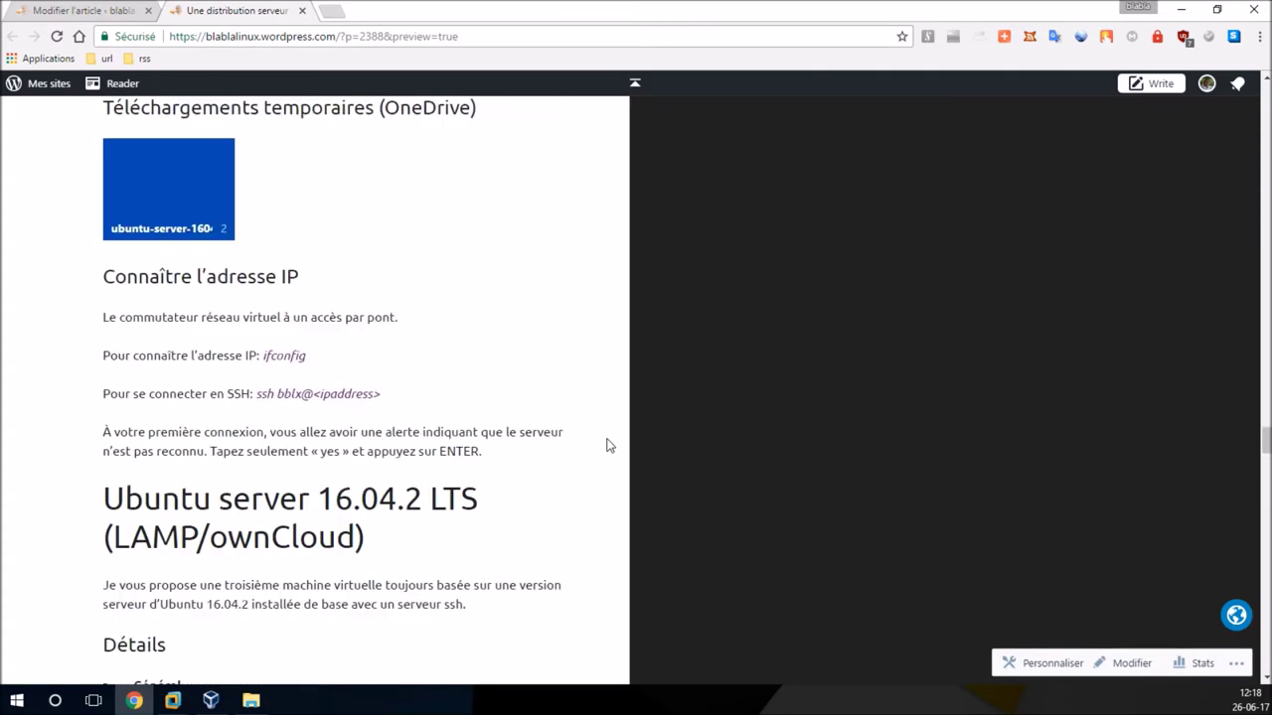
scroll(606, 445, down, 20)
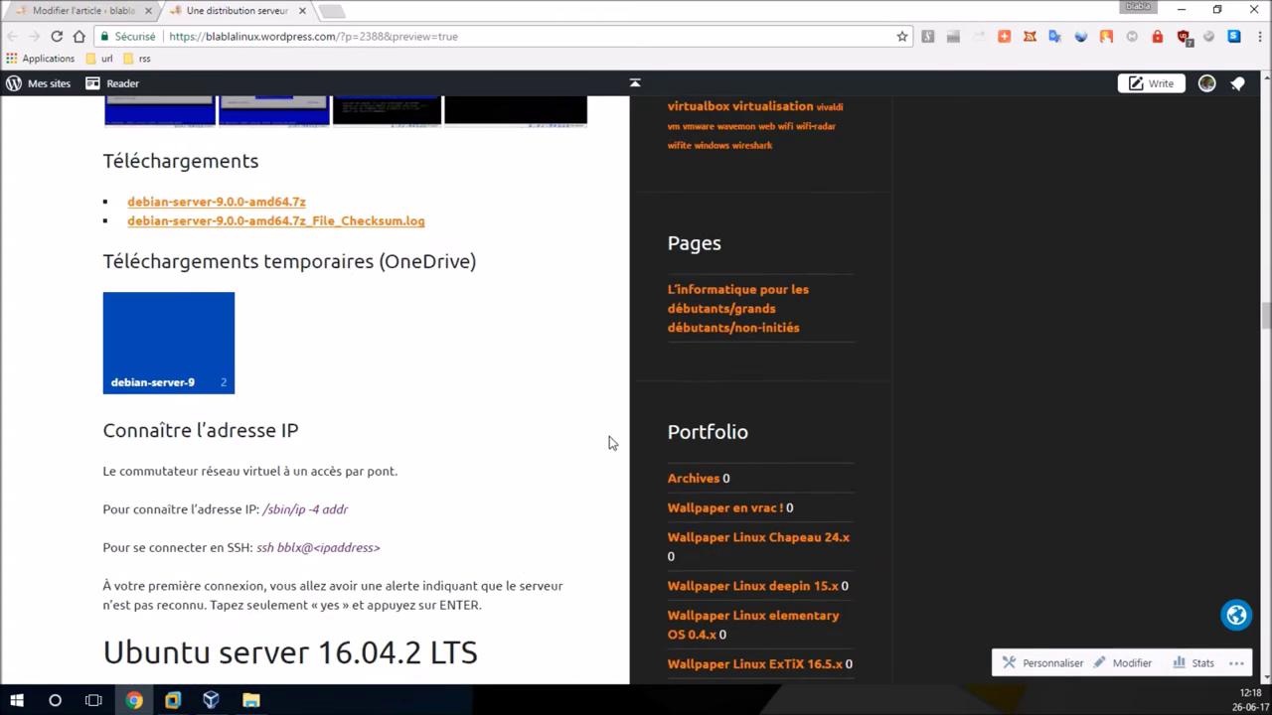
scroll(610, 444, up, 20)
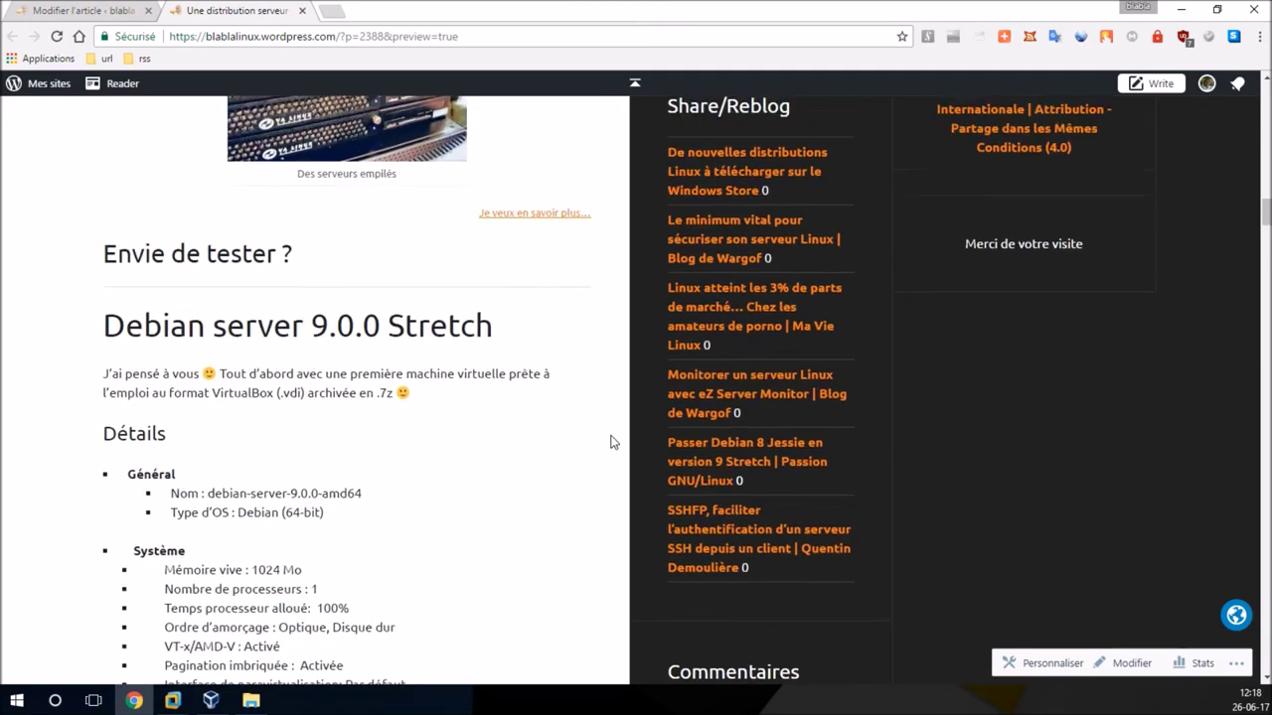
scroll(611, 443, up, 20)
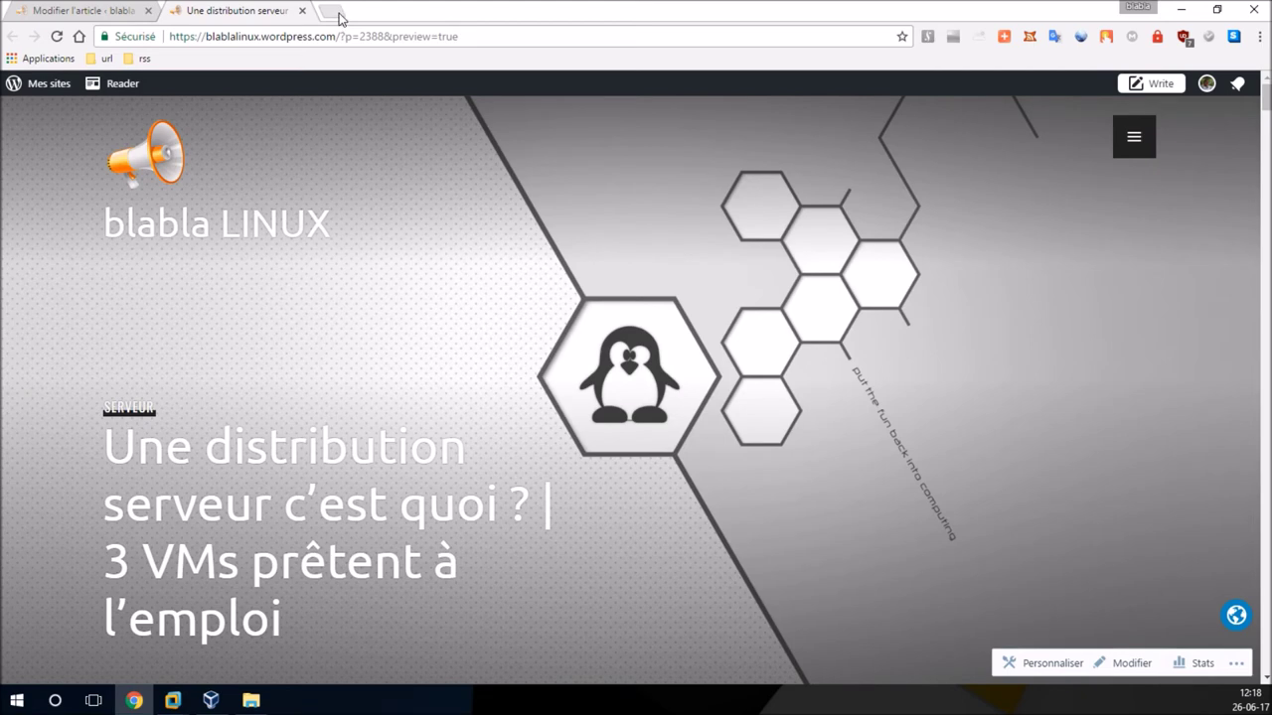
Step: Load the FTP server's root listing in a new Chrome tab by entering 'ftp'
click(339, 14)
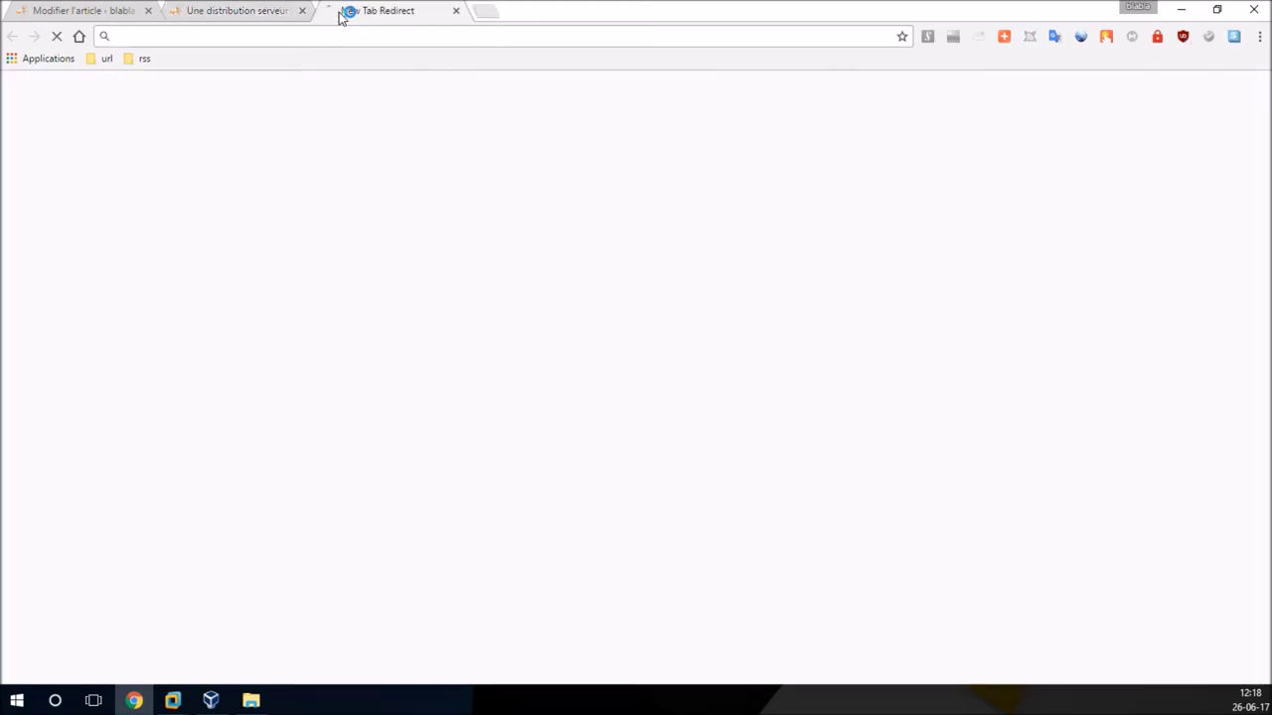
click(535, 37)
text(ftp://anypersoftp.servehttp.com)
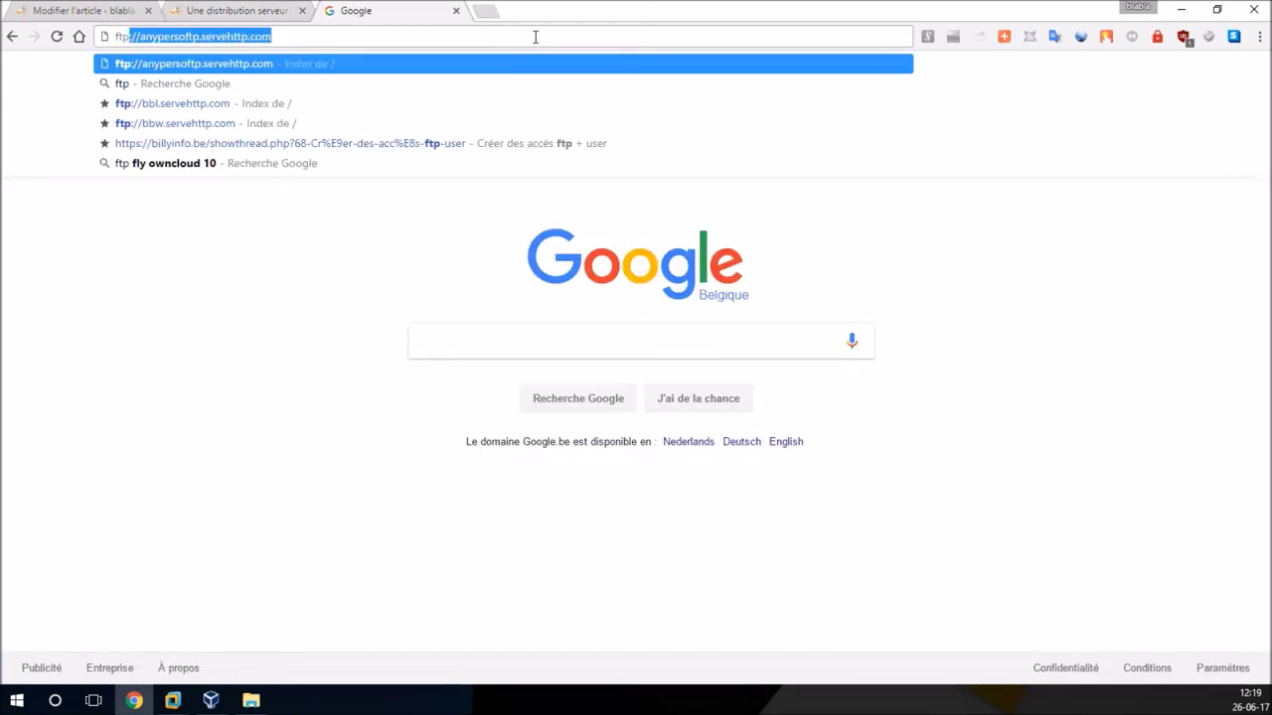
key(Return)
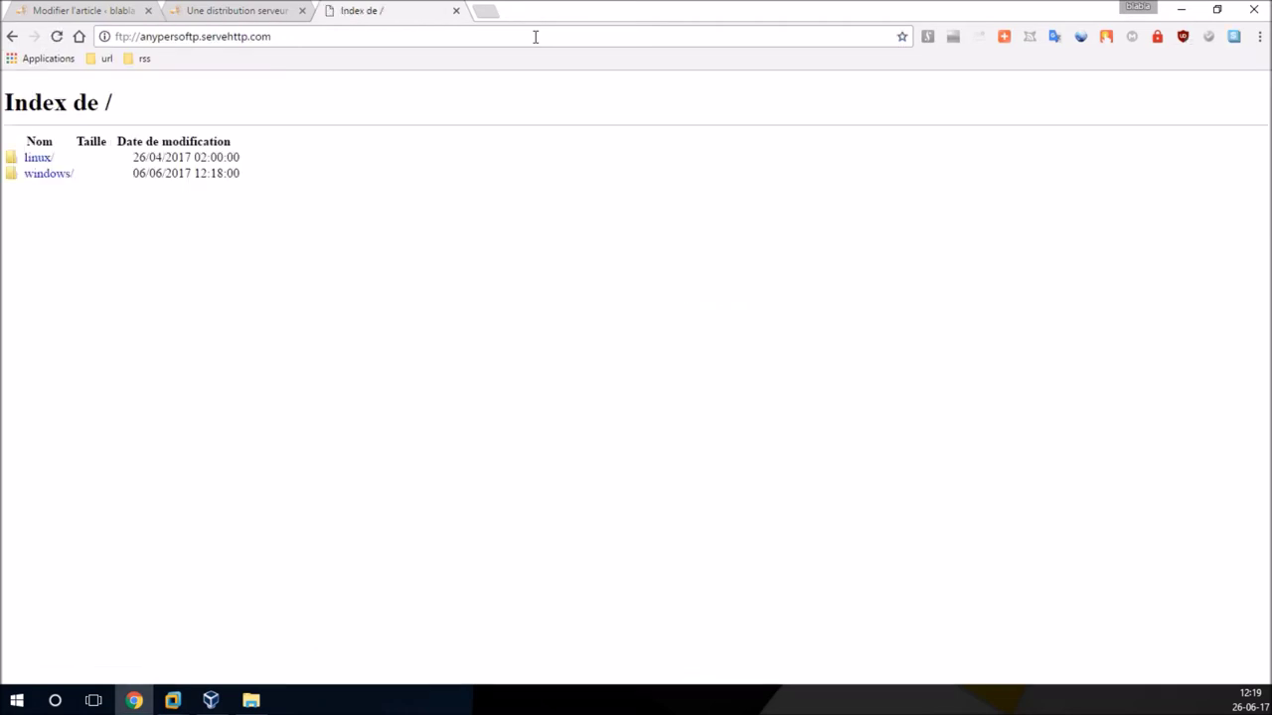
Step: Browse to linux/vms/virtualbox_vbox-vdi/debian/9.x/, then go back up to virtualbox_vbox-vdi/
click(38, 158)
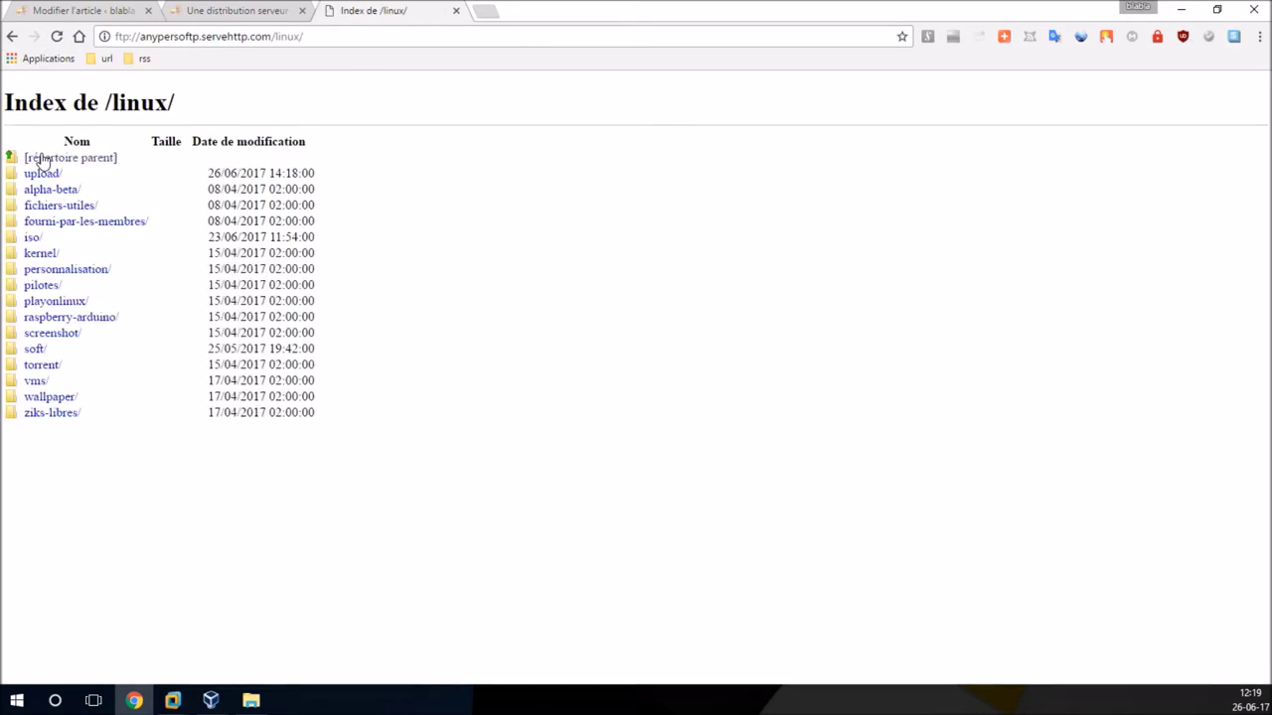
click(47, 382)
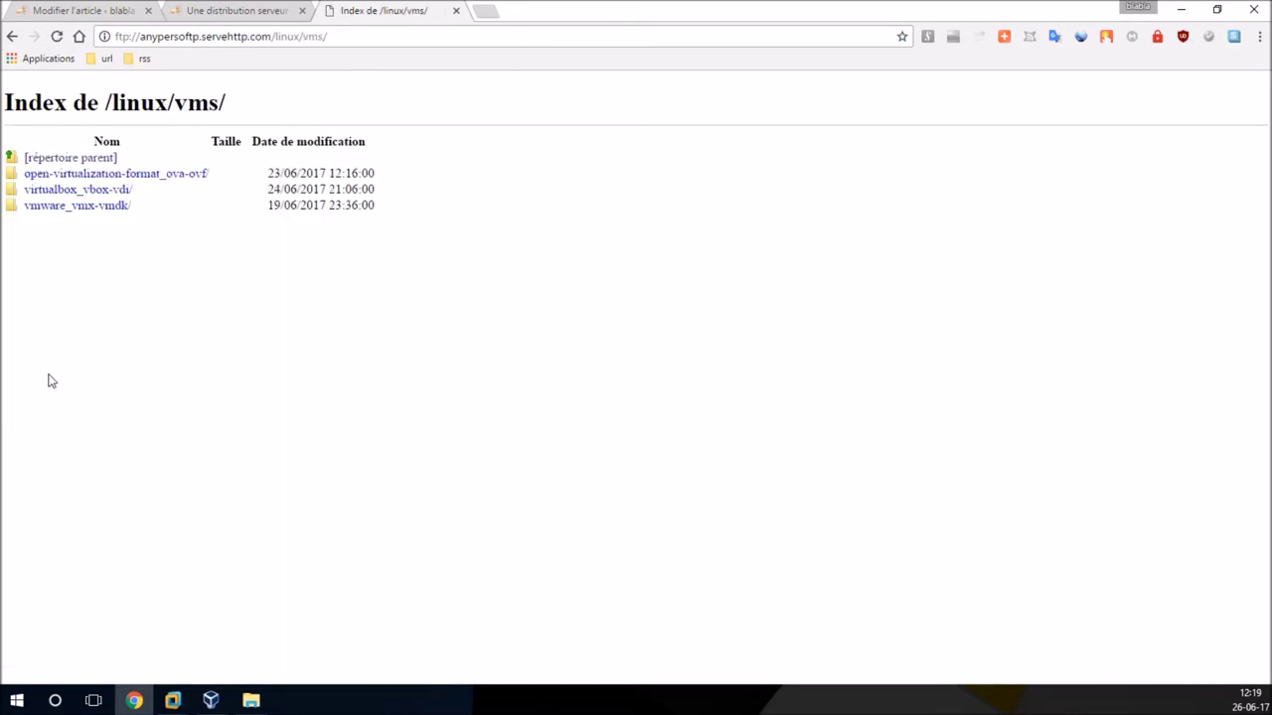
click(109, 195)
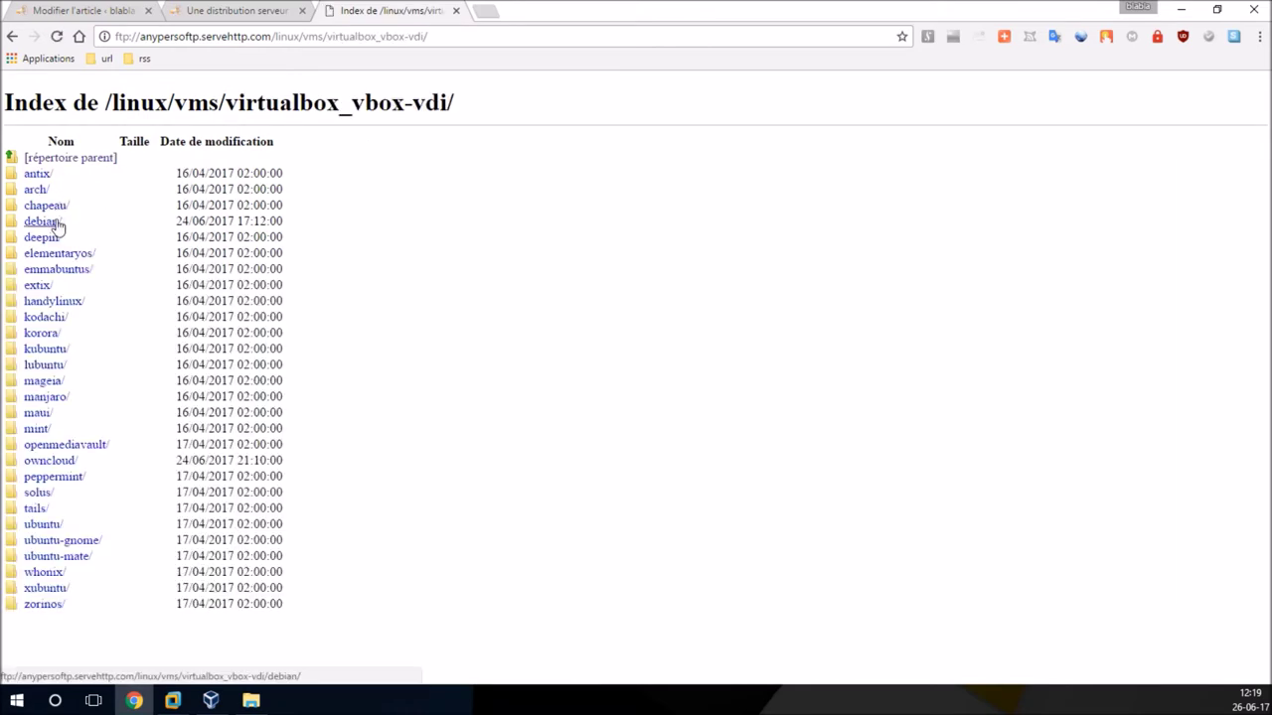
click(50, 222)
click(38, 192)
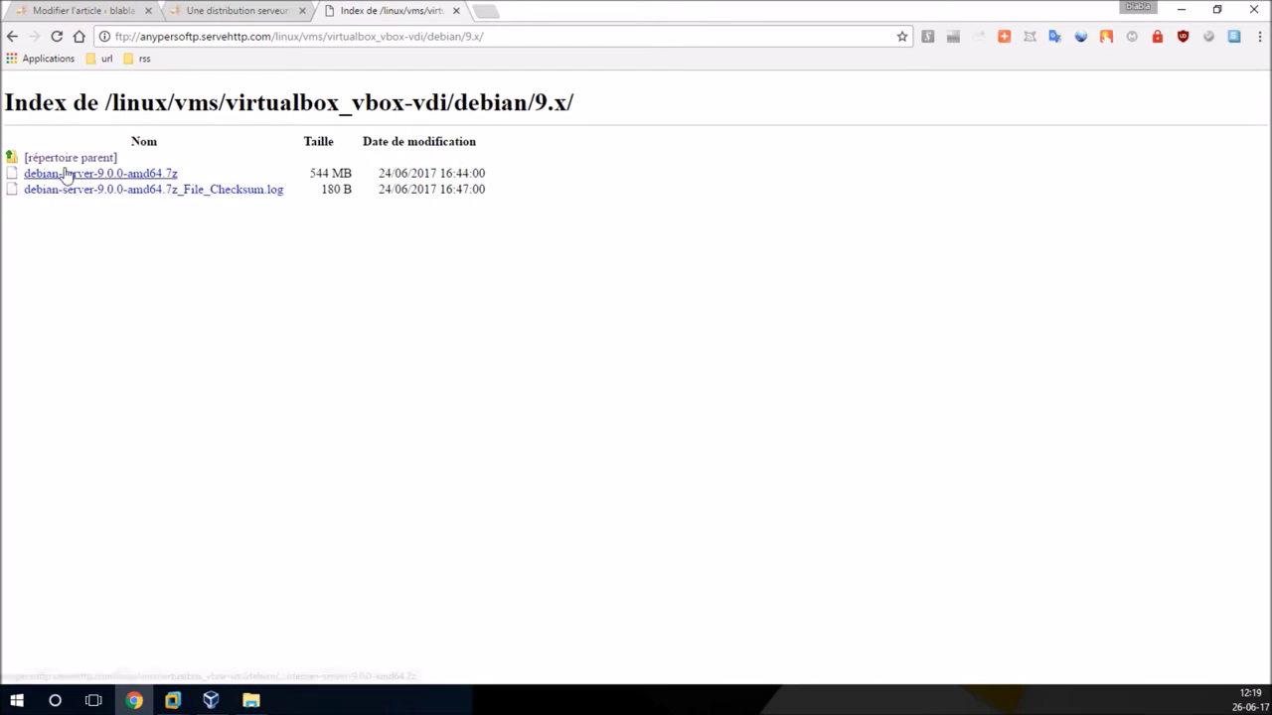
click(70, 159)
click(70, 159)
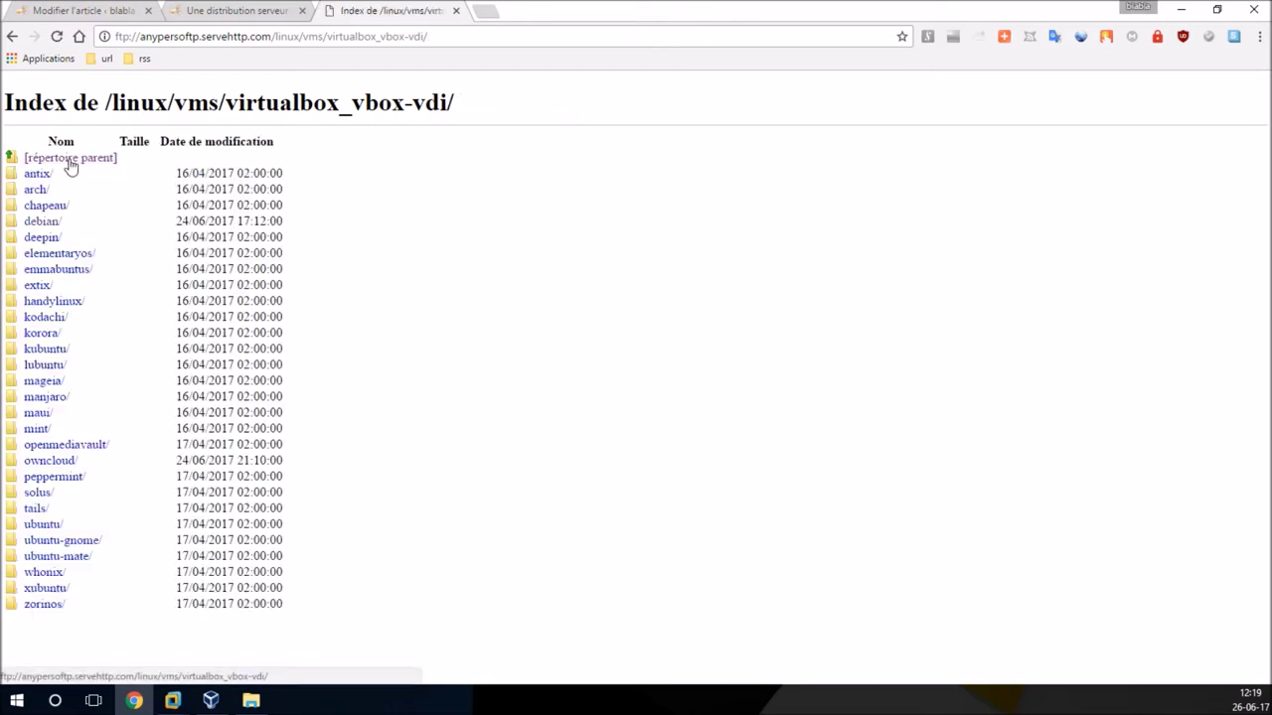
Step: Check the ubuntu/16.04/server/ folder's files, then return to the VirtualBox distro list
click(57, 526)
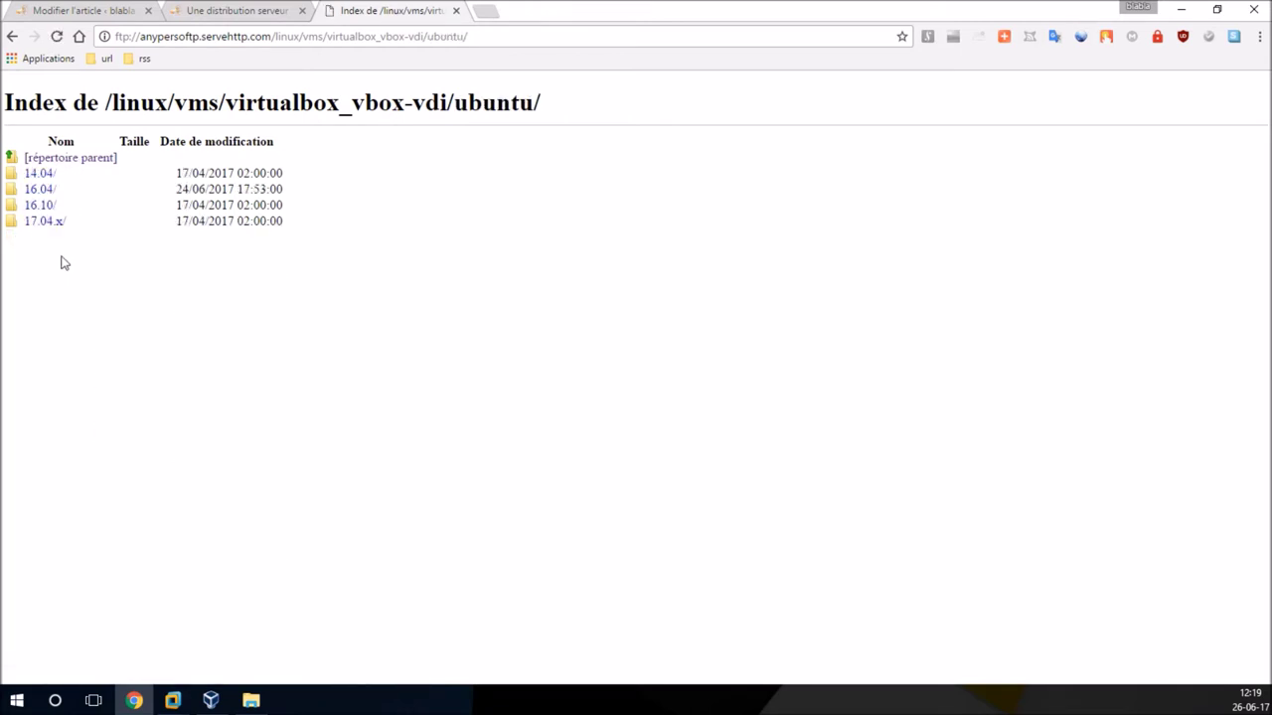
click(38, 191)
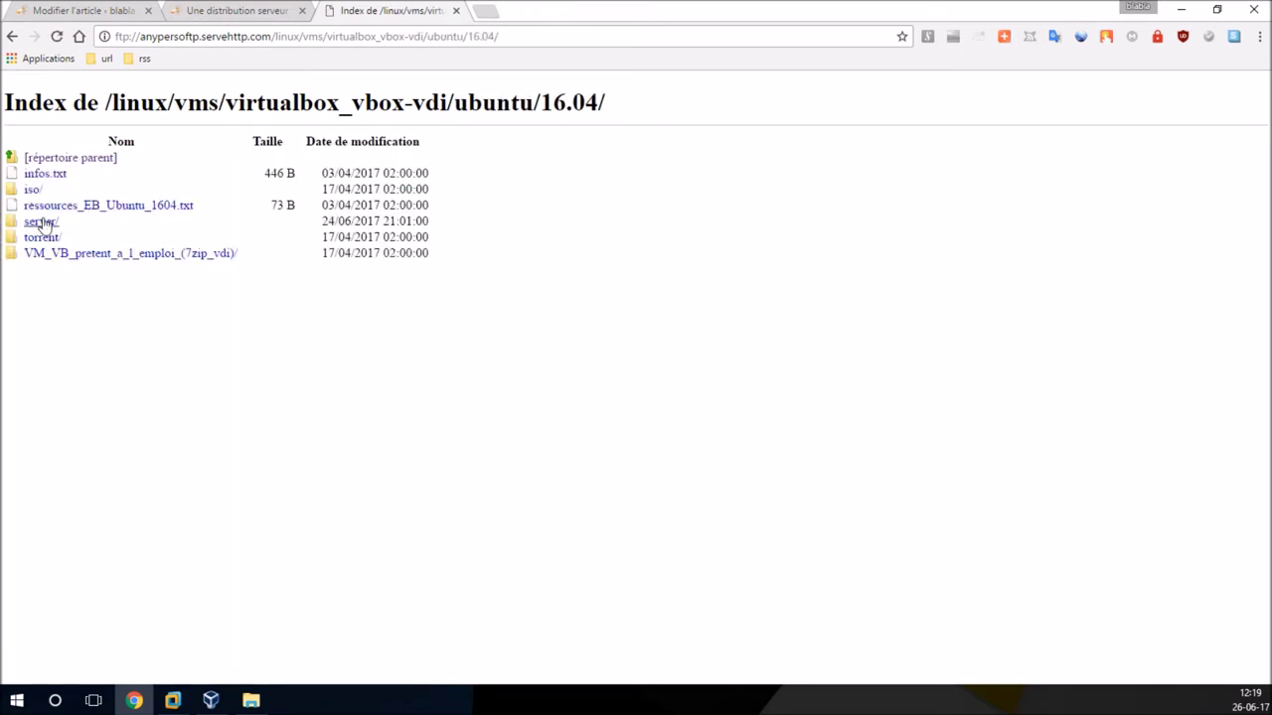
click(43, 221)
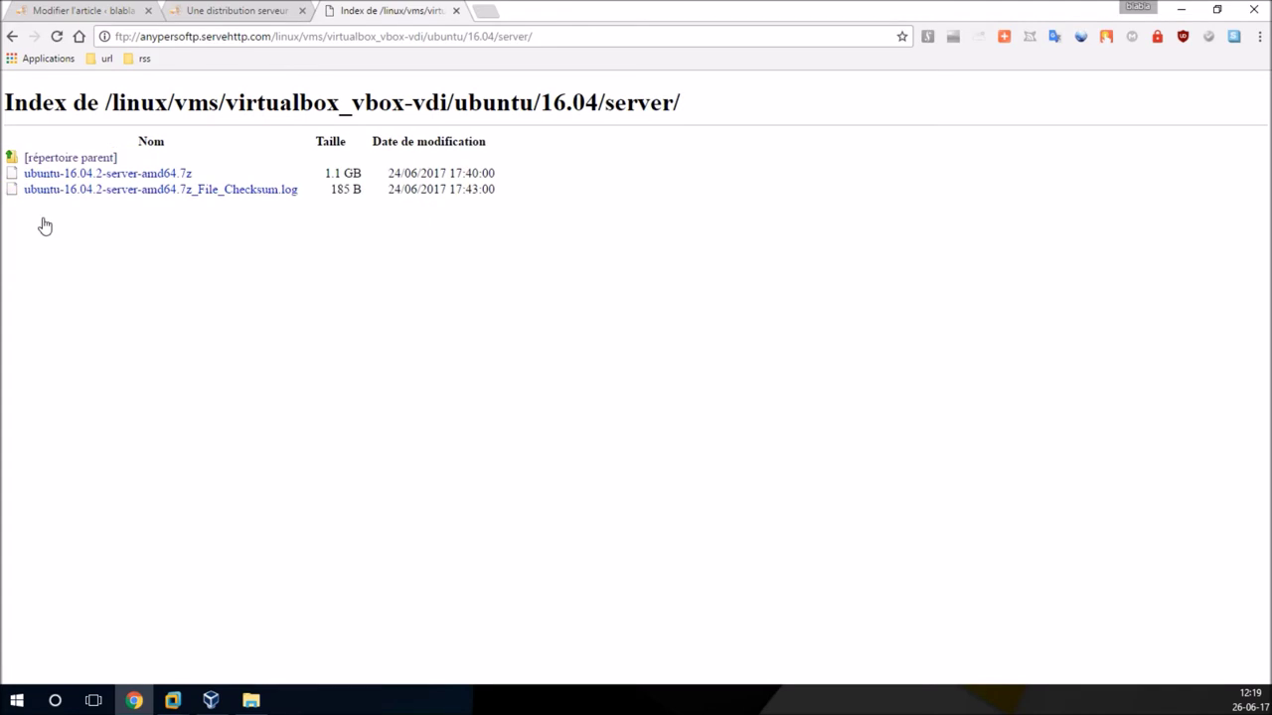
click(82, 159)
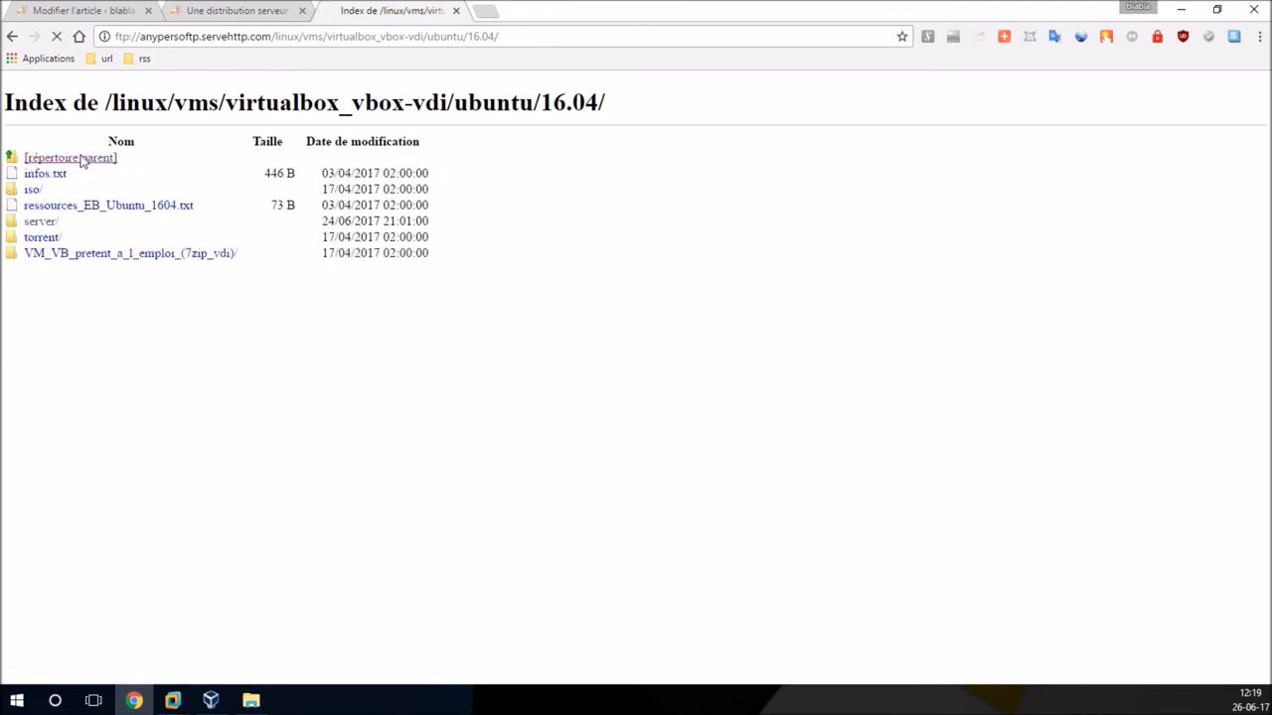
click(82, 159)
click(81, 159)
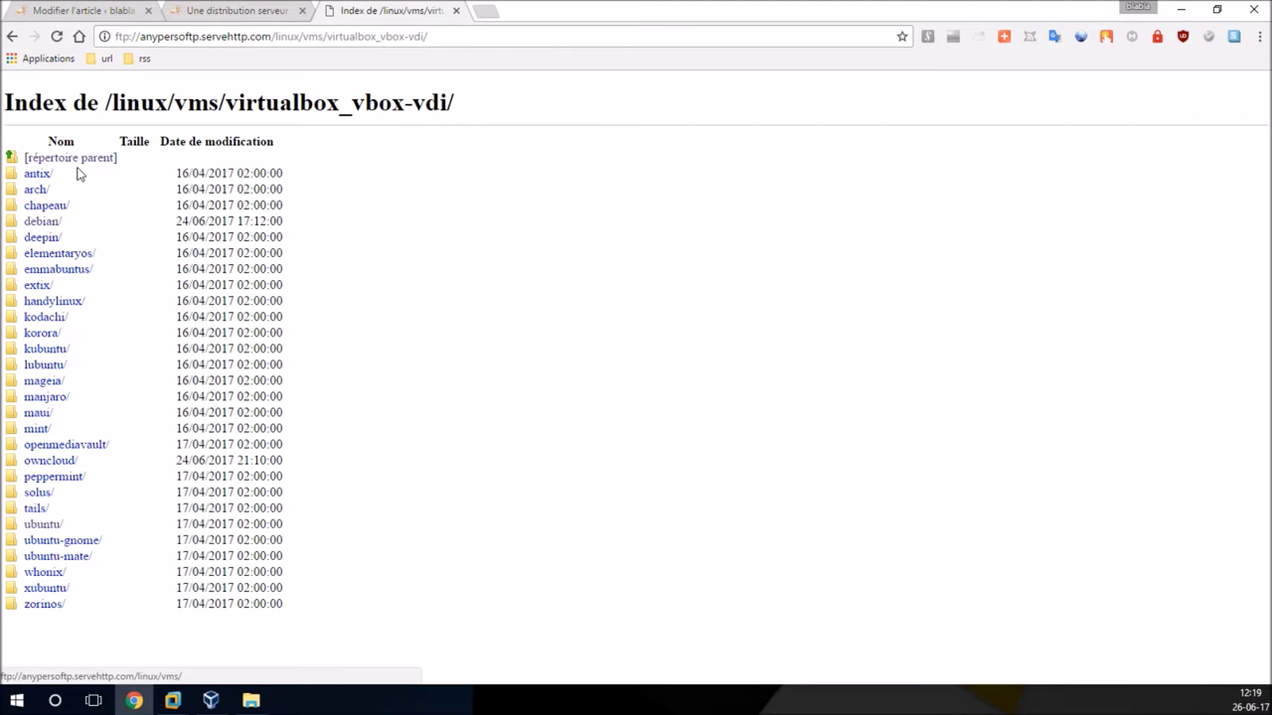
Step: Locate the ownCloud VM archive under owncloud/ubuntu-server-16.04.x/ and close the FTP tab
click(67, 463)
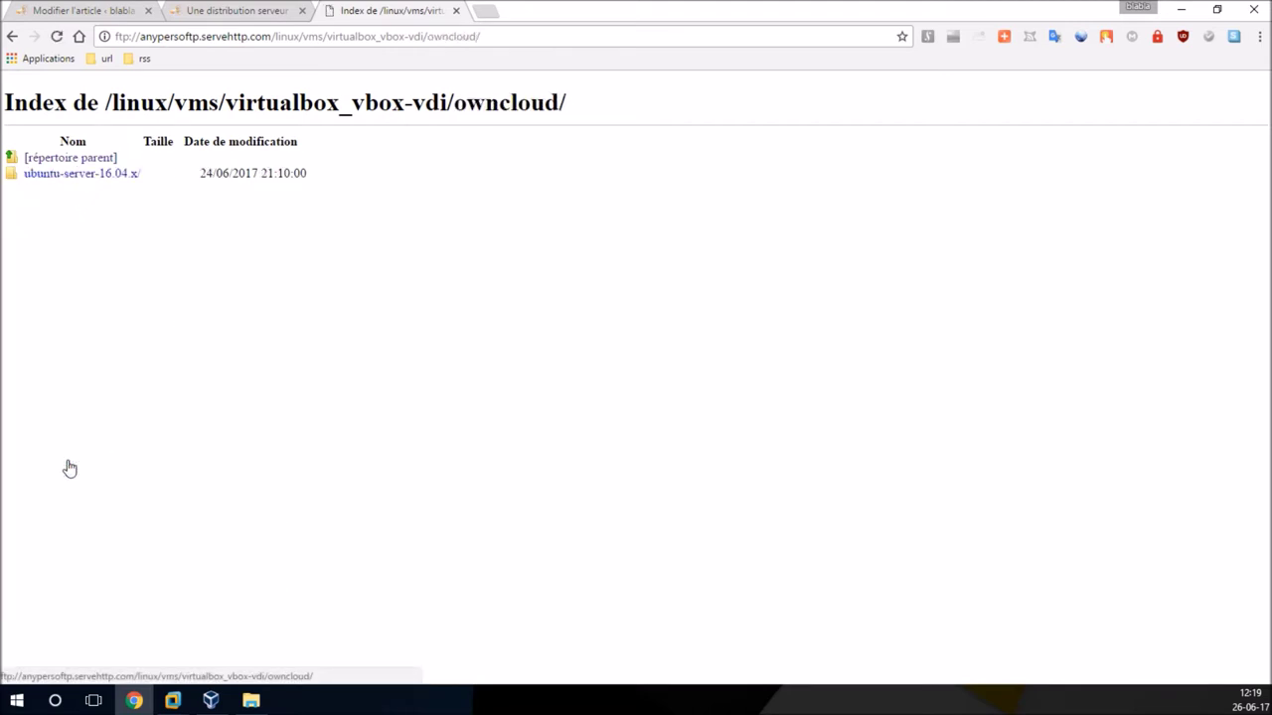
click(88, 177)
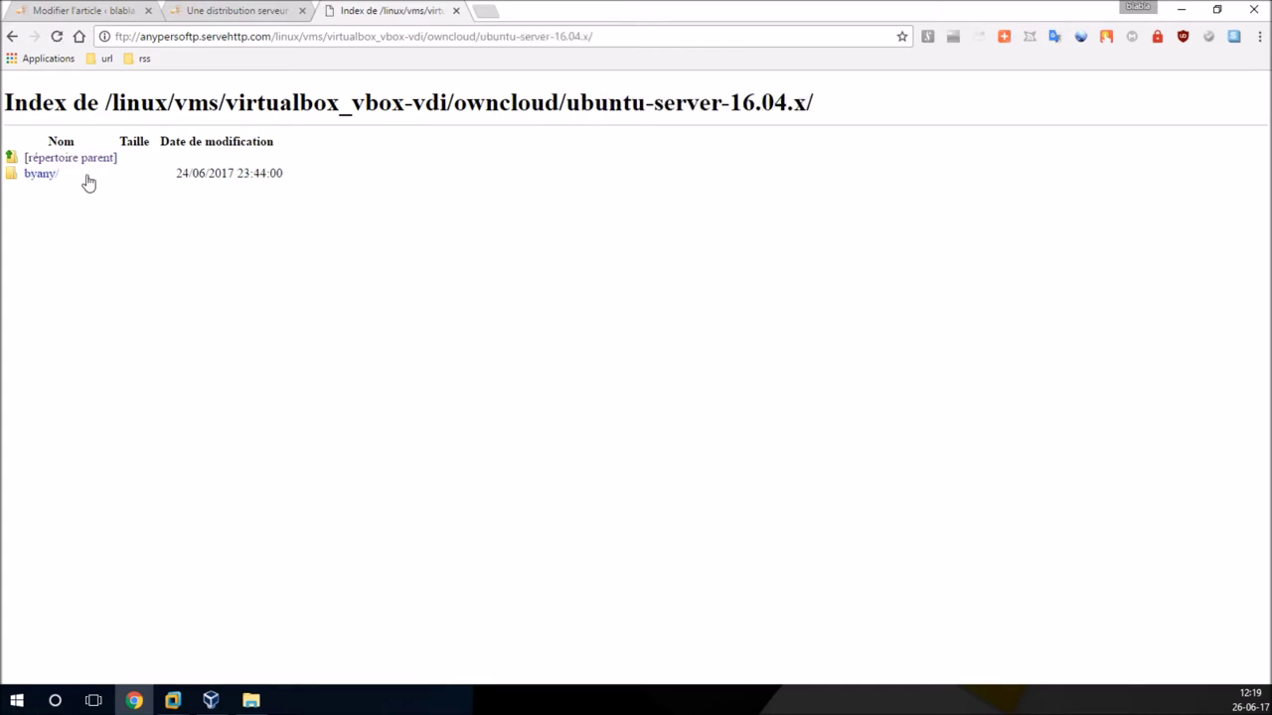
click(48, 178)
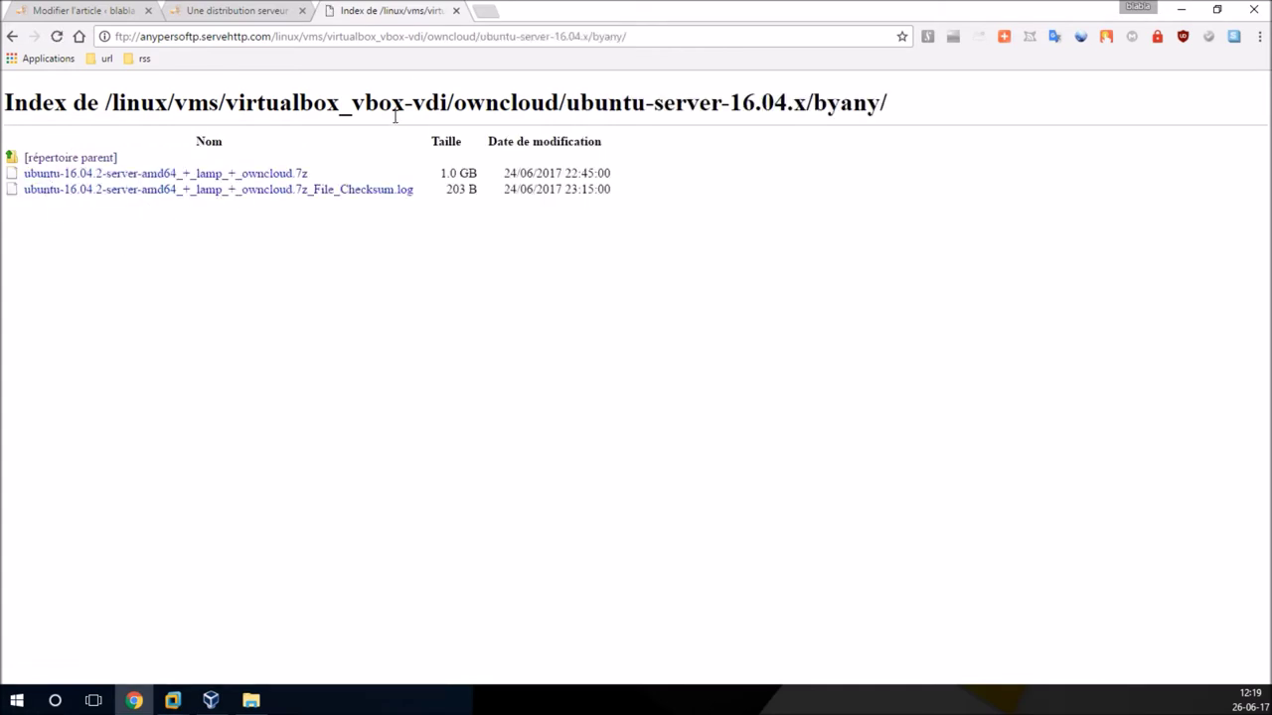
click(456, 11)
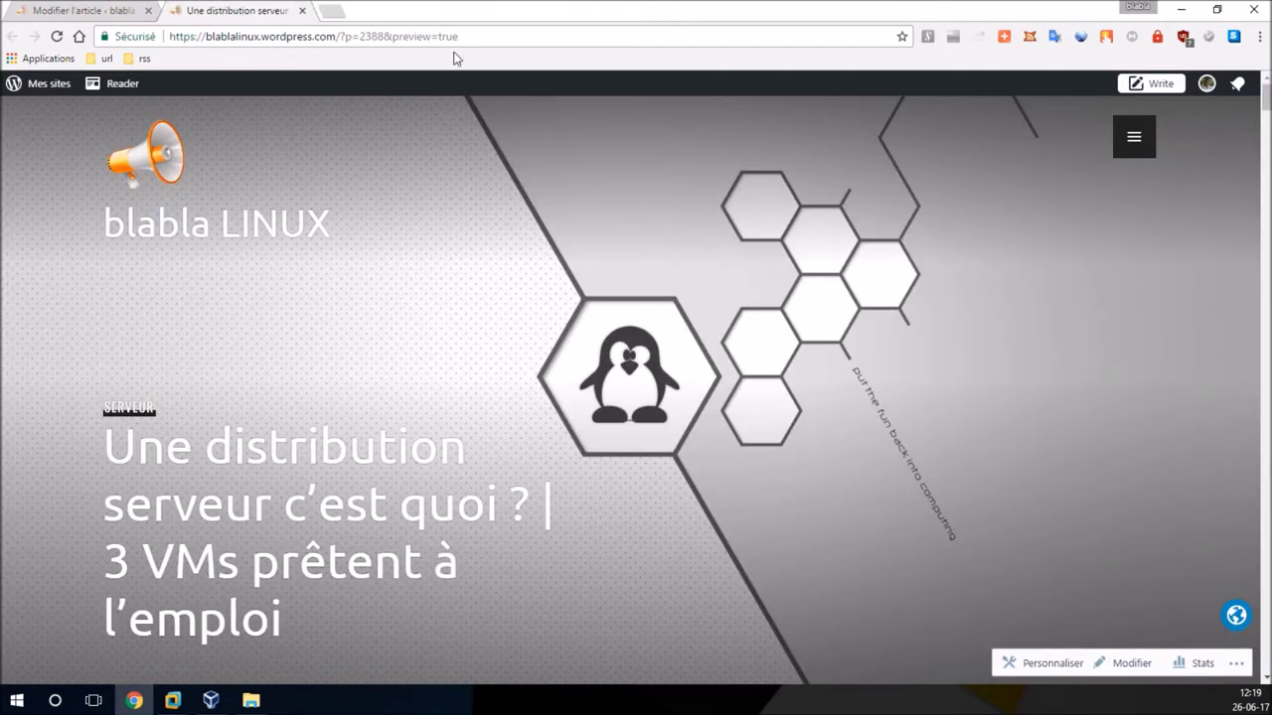
Step: Open E:\VirtualBox VMs in File Explorer and select debian-server-9.0.0-amd64.7z
click(256, 704)
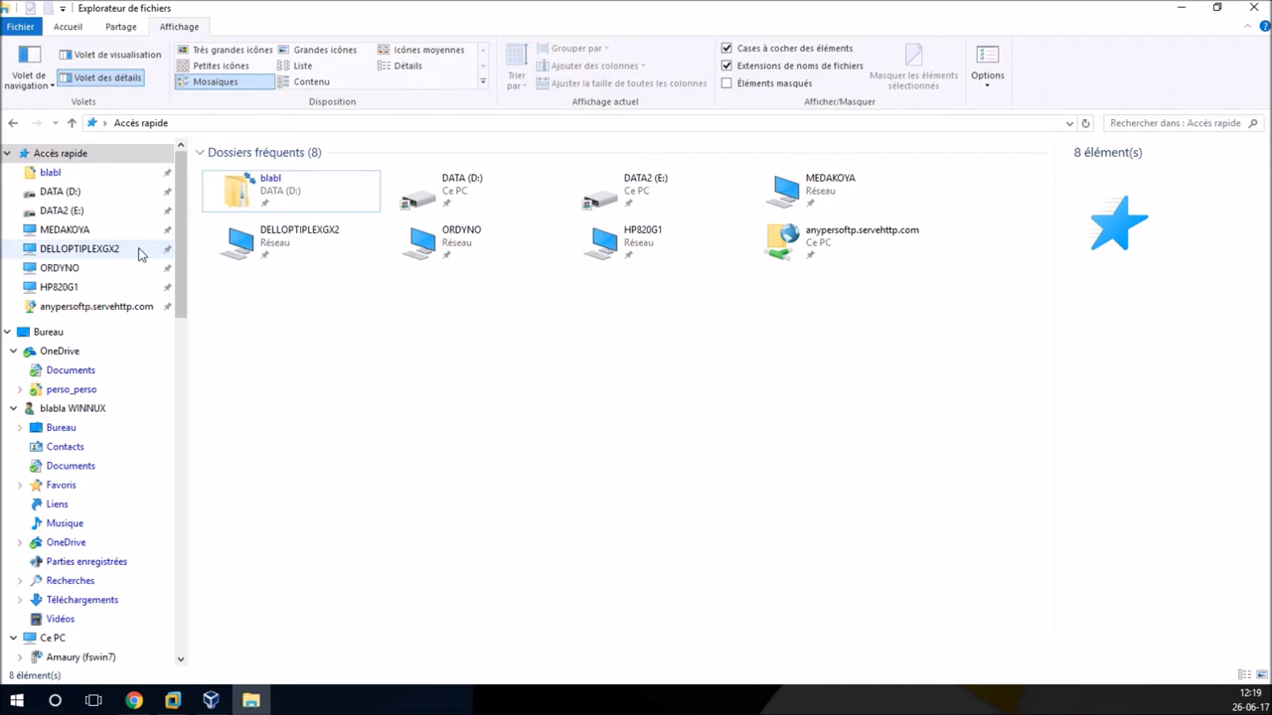
click(61, 211)
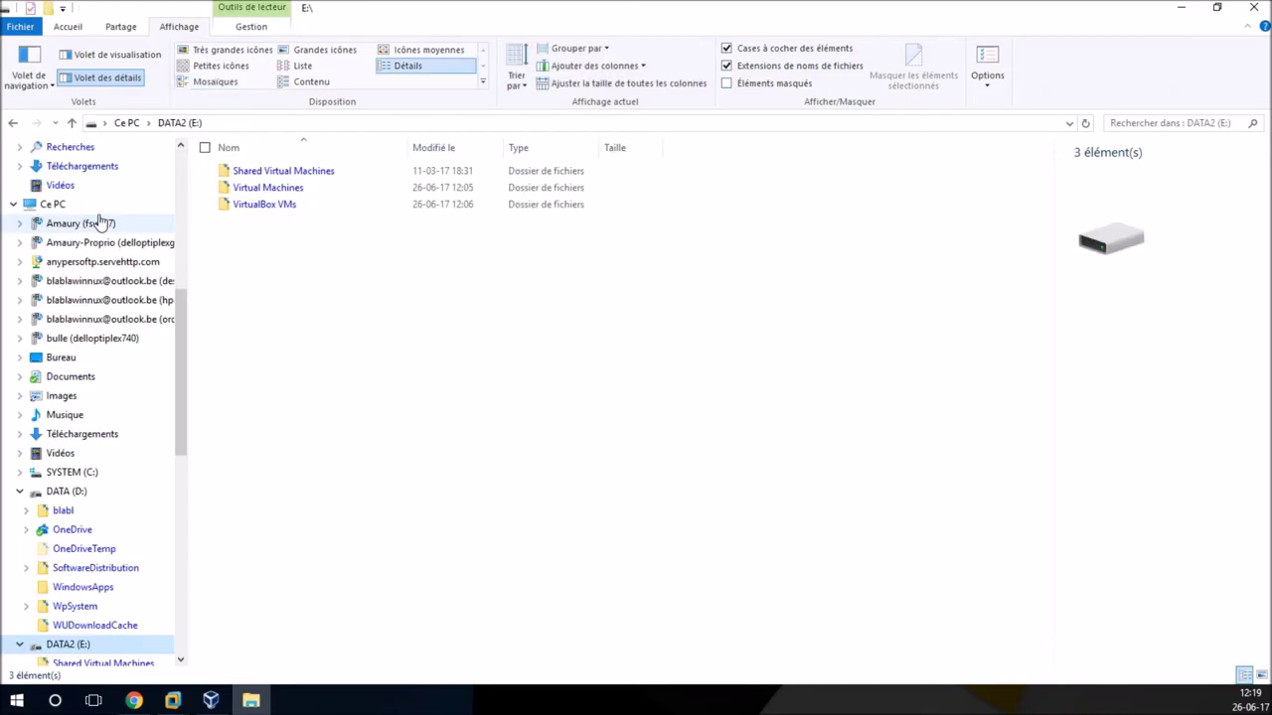
double_click(273, 209)
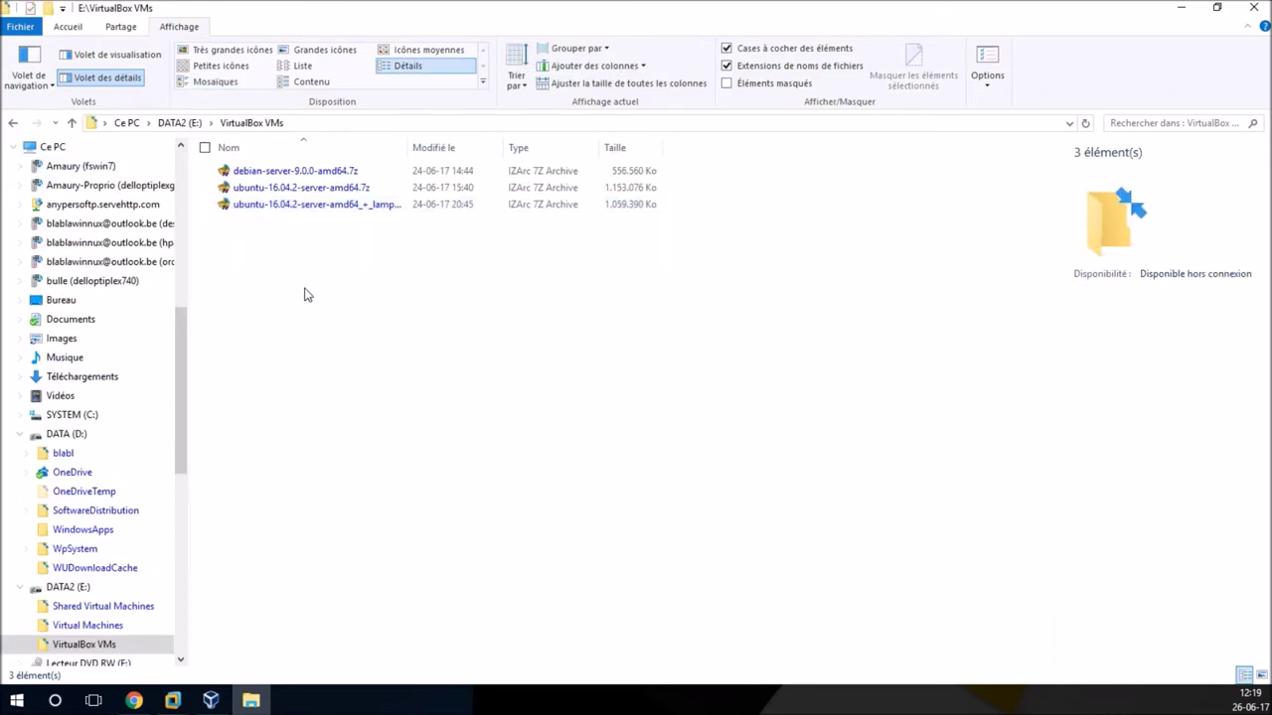
click(320, 175)
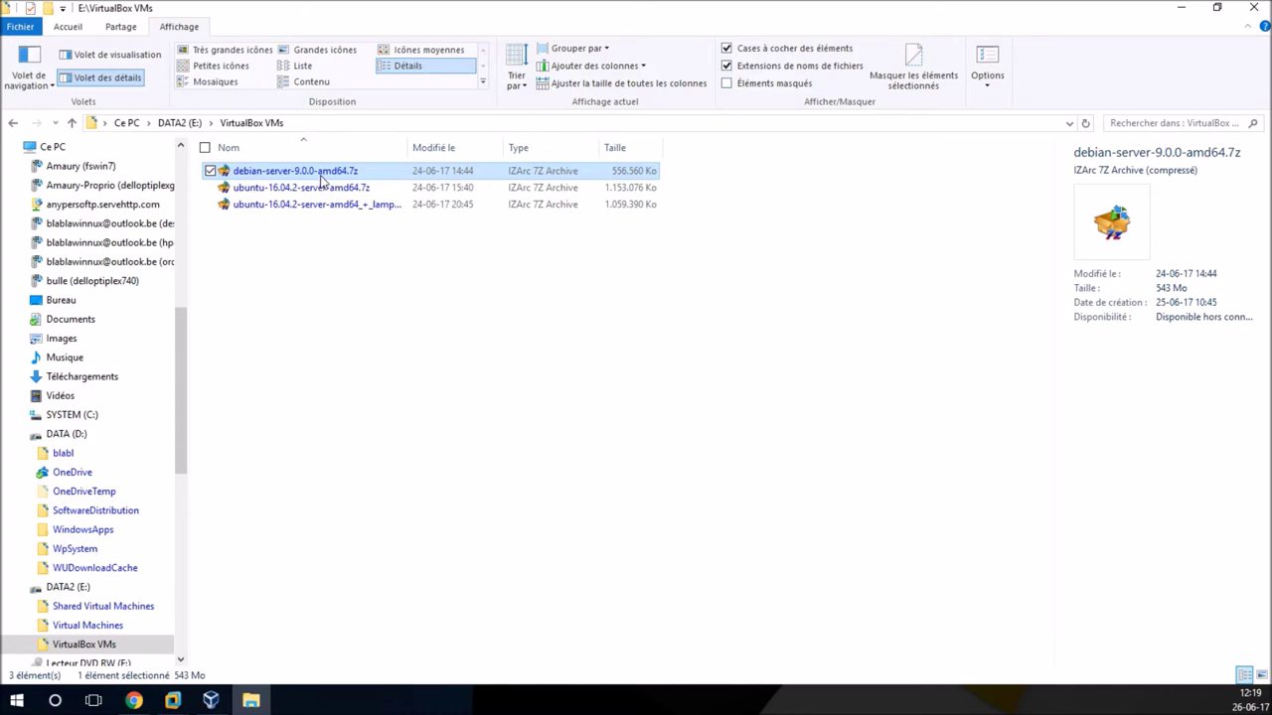
Step: Extract debian-server-9.0.0-amd64.7z with IZArc into its own folder and acknowledge the completion message
right_click(321, 180)
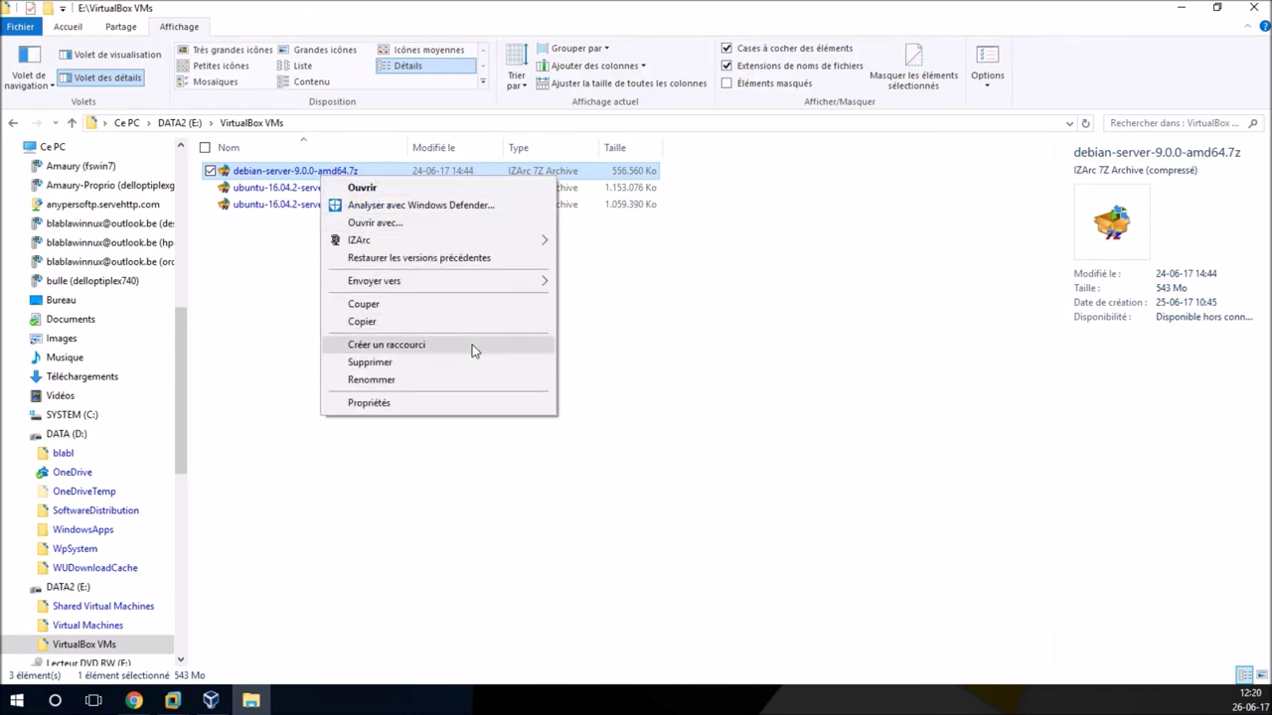
mouse_move(538, 247)
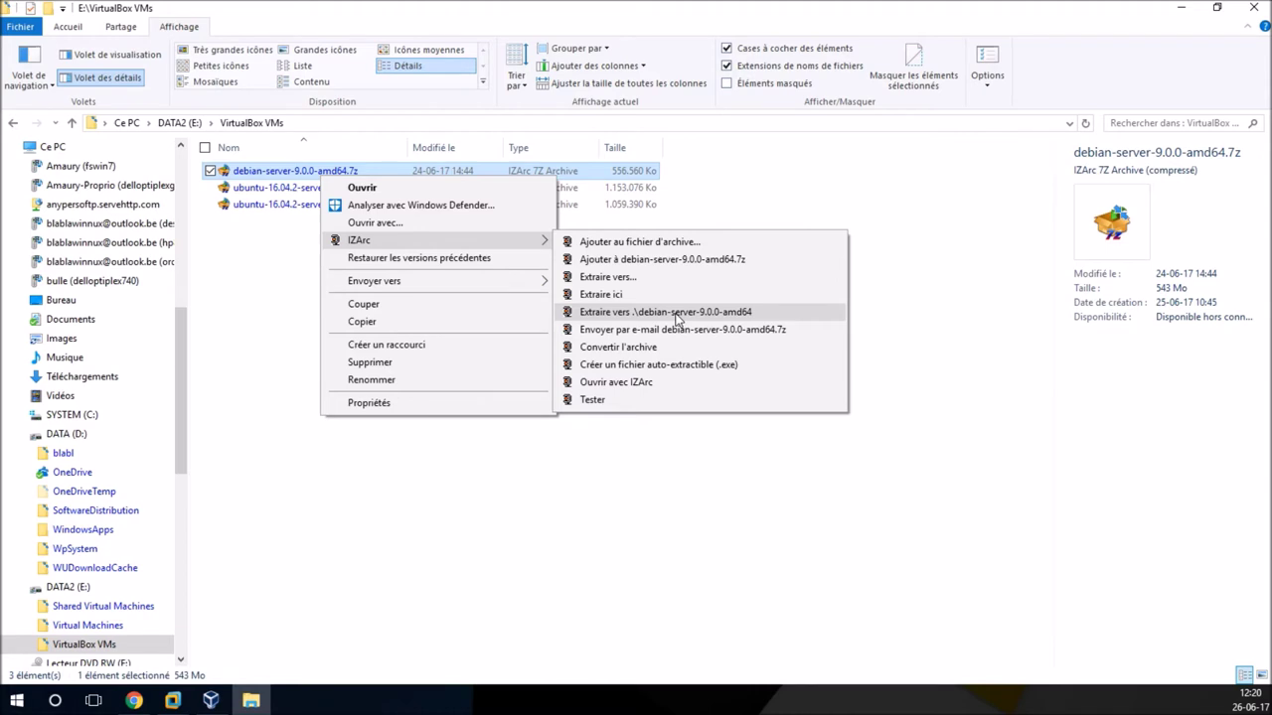
click(675, 314)
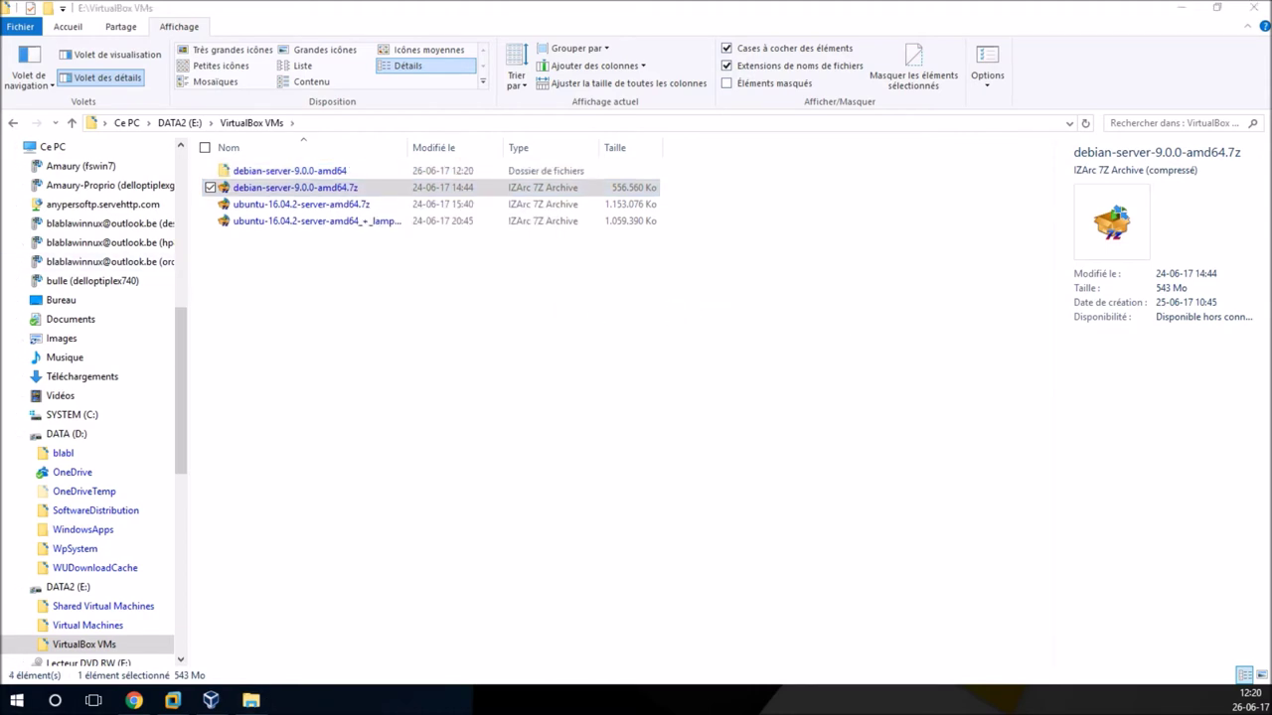
drag(283, 371, 658, 365)
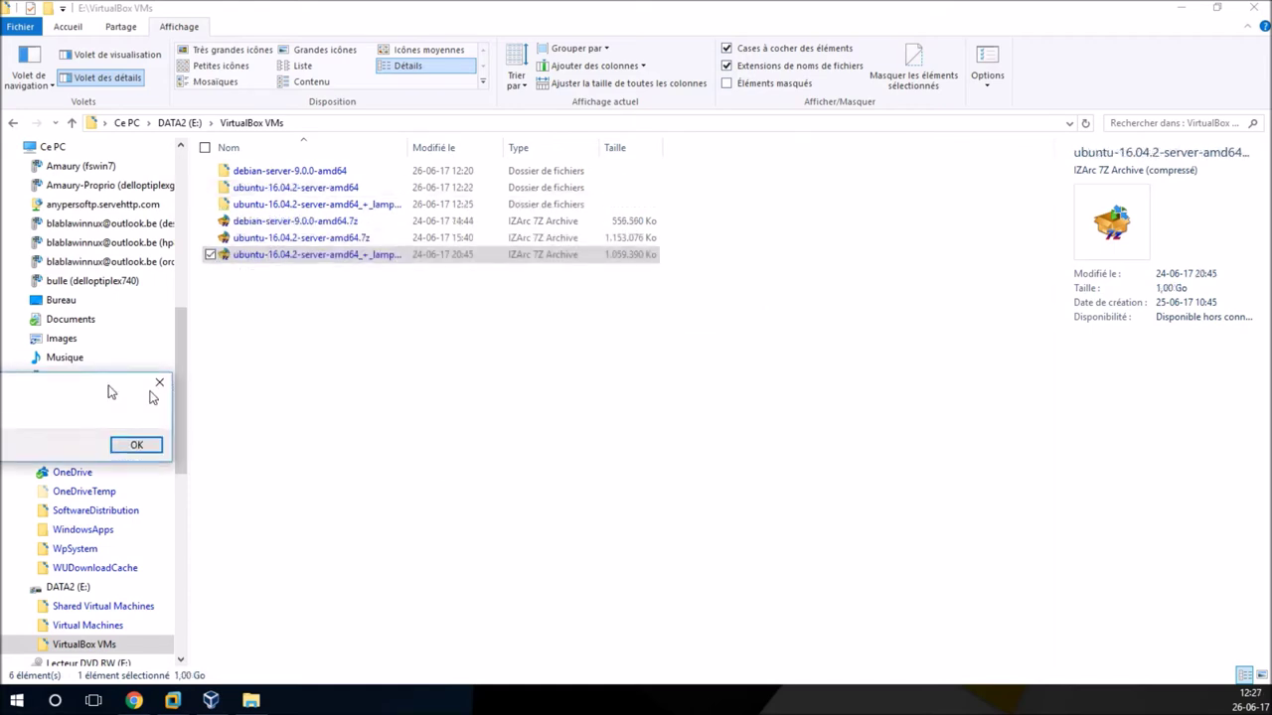
drag(113, 392, 682, 380)
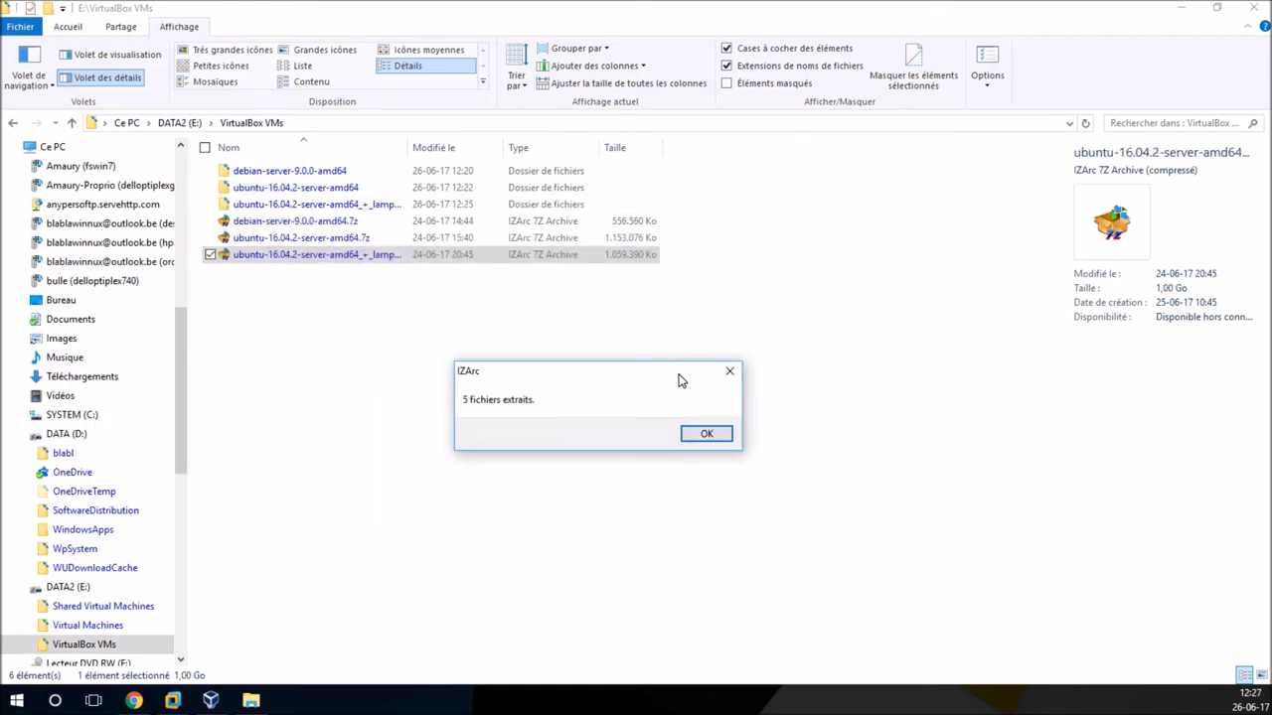
click(707, 439)
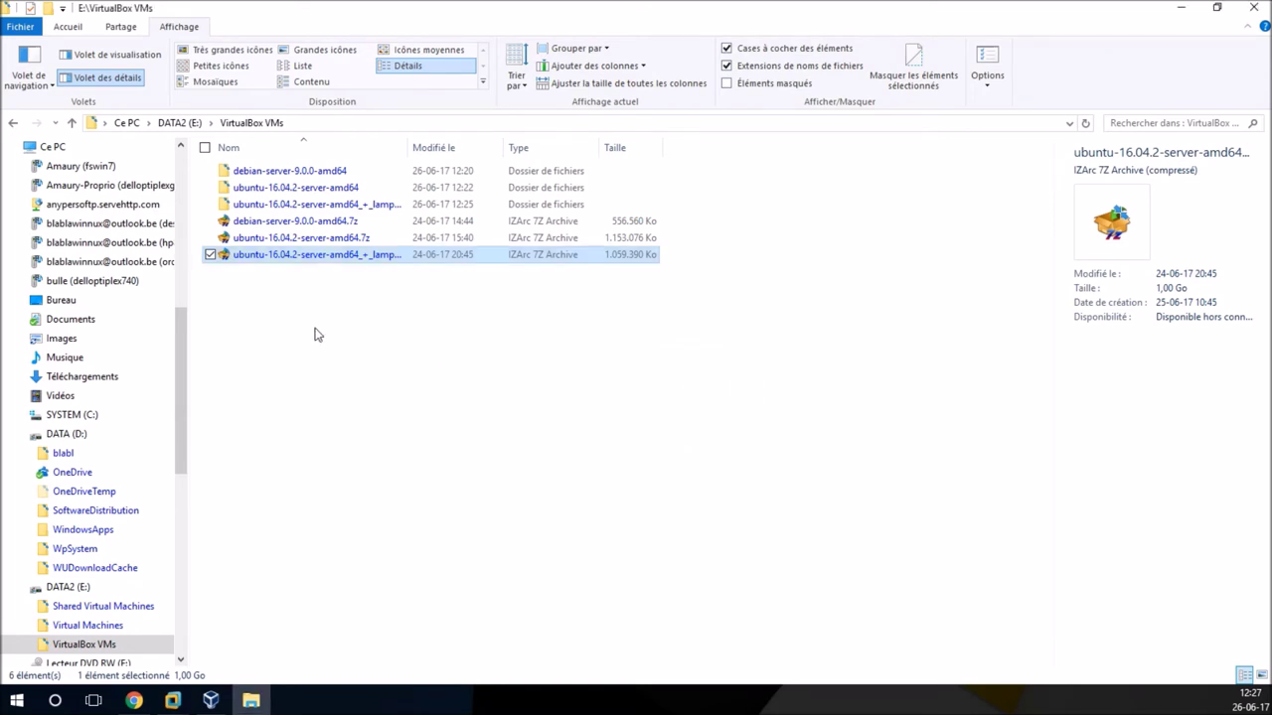
Step: Delete the three .7z archives from the VirtualBox VMs folder
drag(240, 293, 311, 227)
right_click(310, 227)
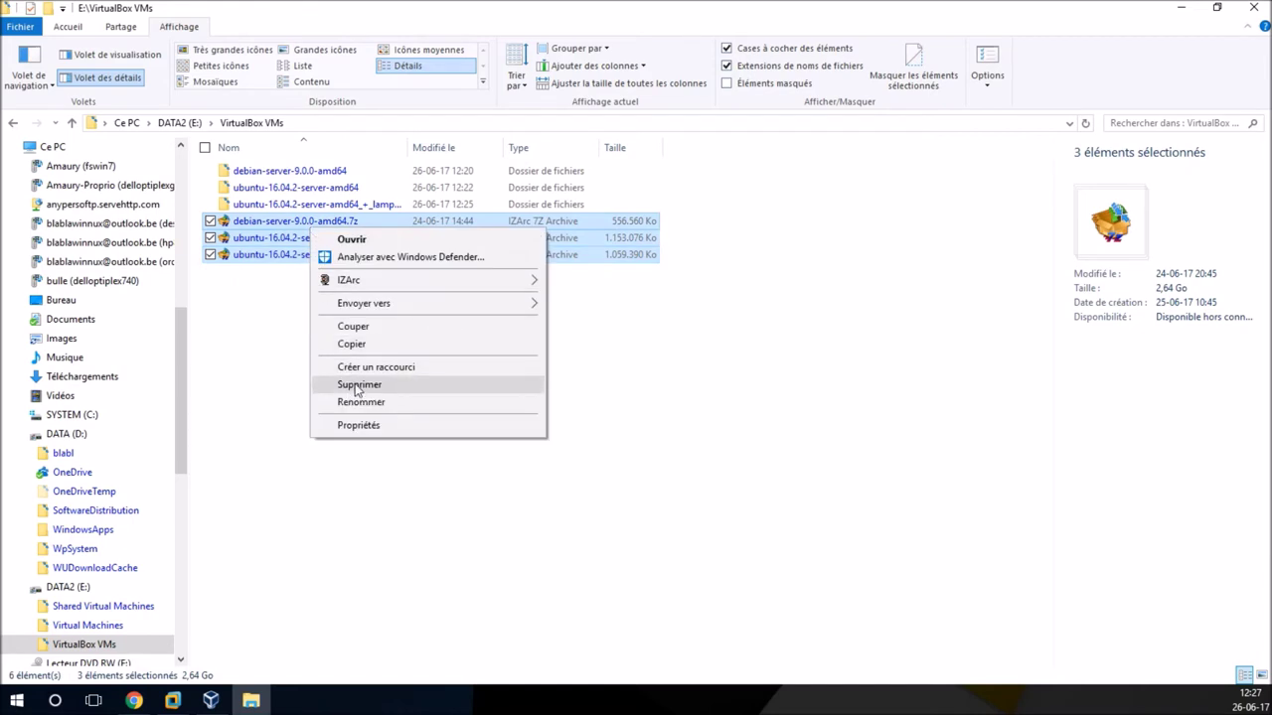
click(355, 387)
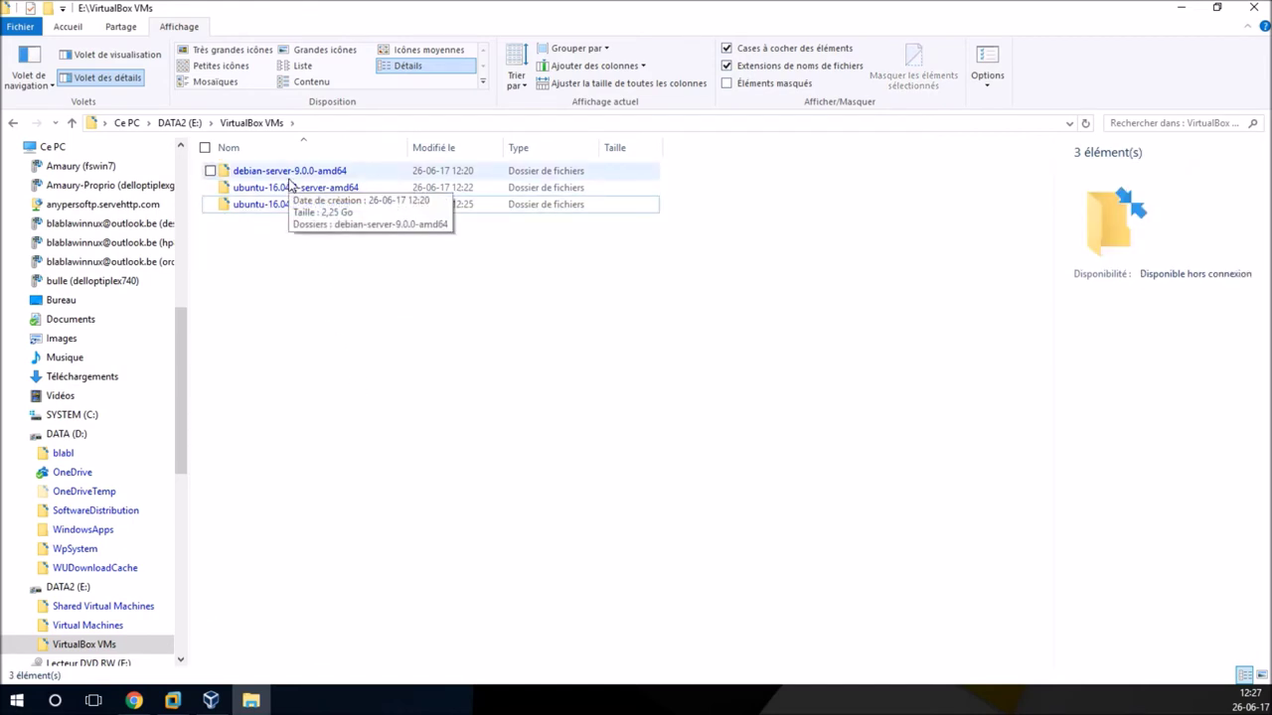
Step: Inspect the nested debian-server-9.0.0-amd64 folder, return to VirtualBox VMs, and bring up VirtualBox Manager
double_click(286, 174)
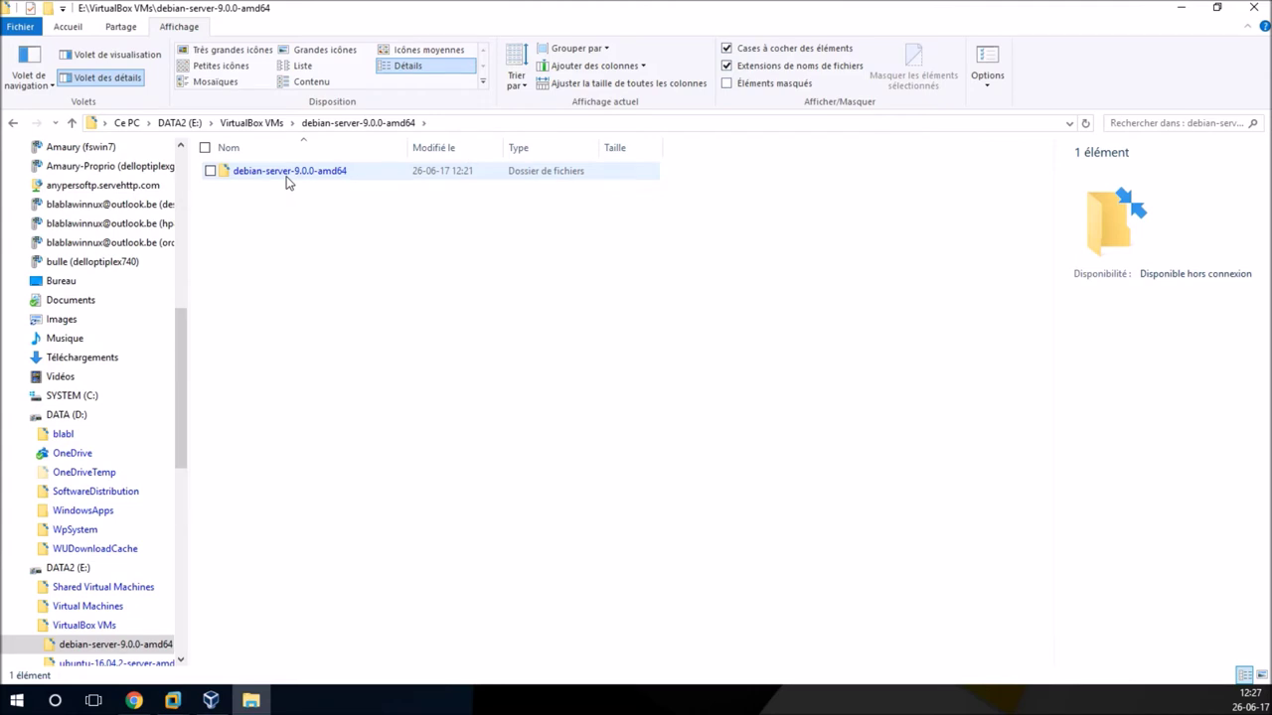
double_click(287, 175)
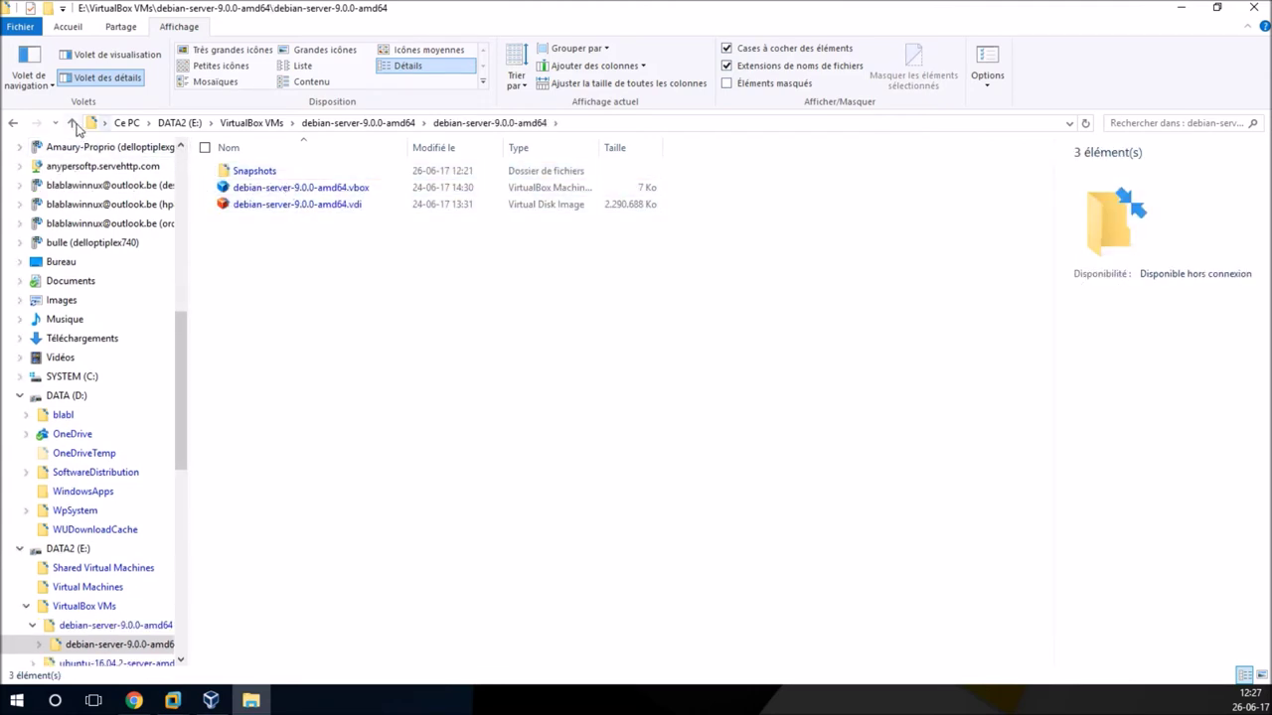
click(13, 123)
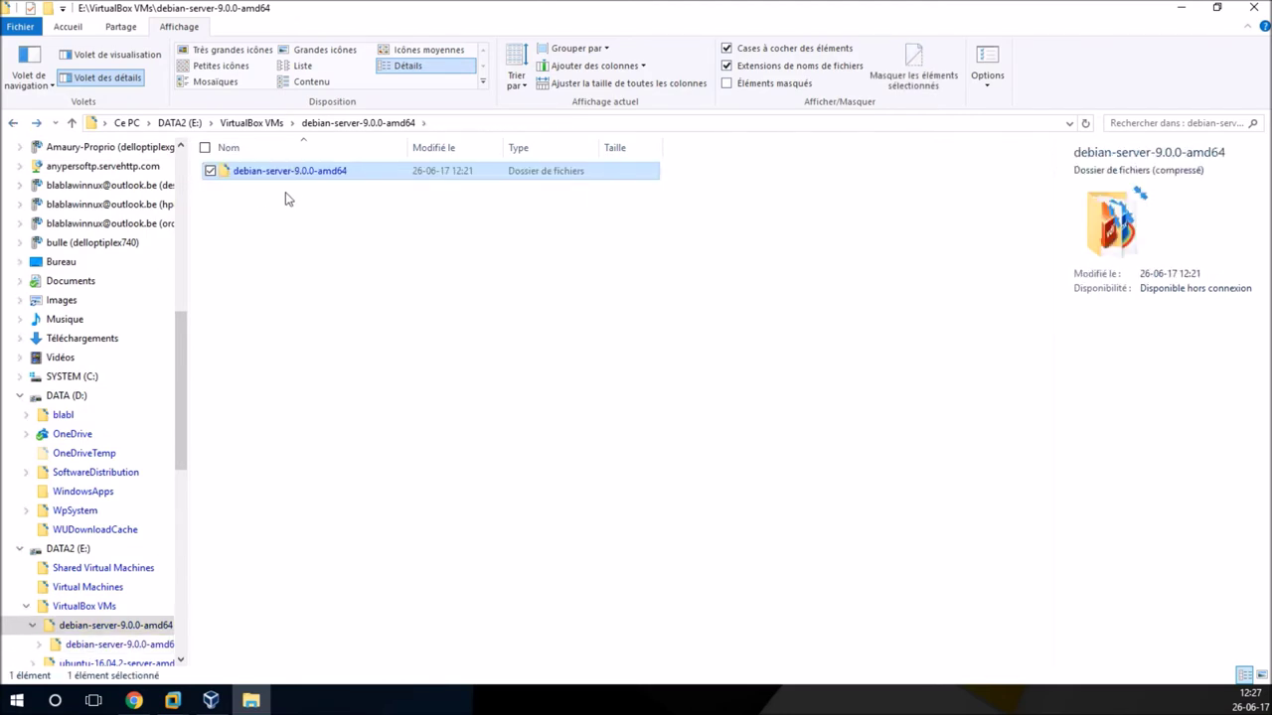
double_click(294, 176)
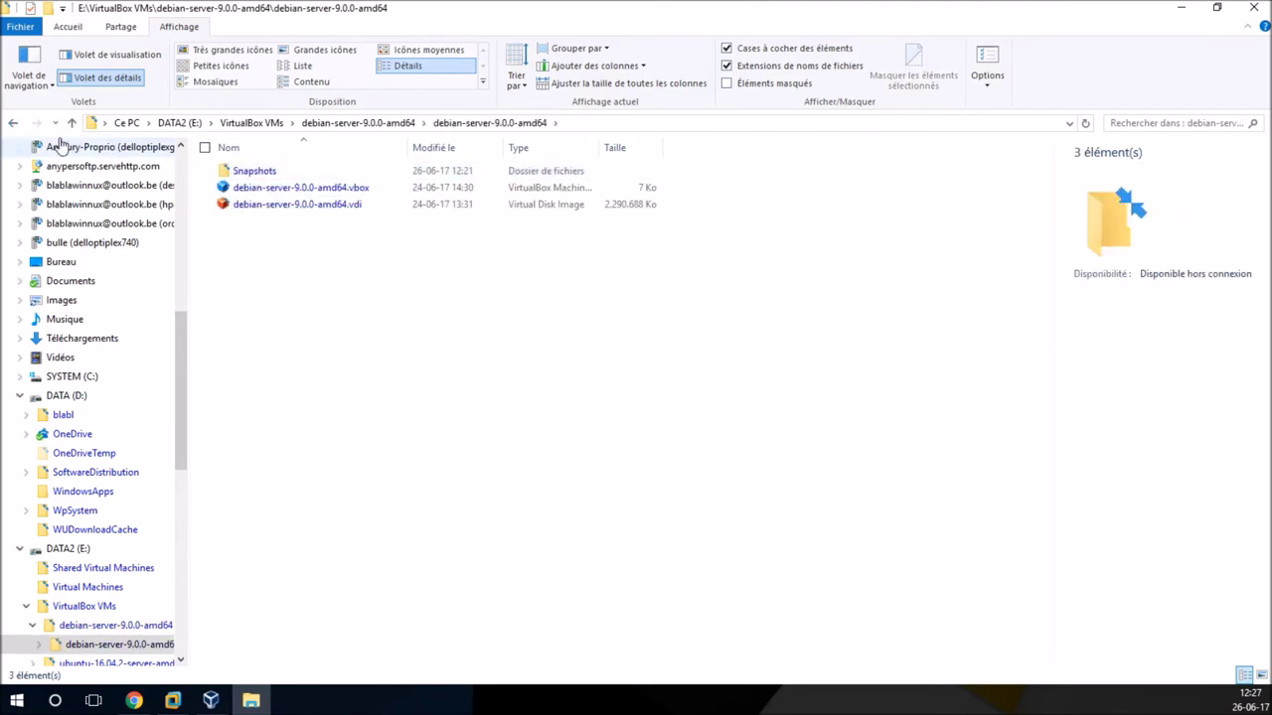
click(13, 123)
click(12, 123)
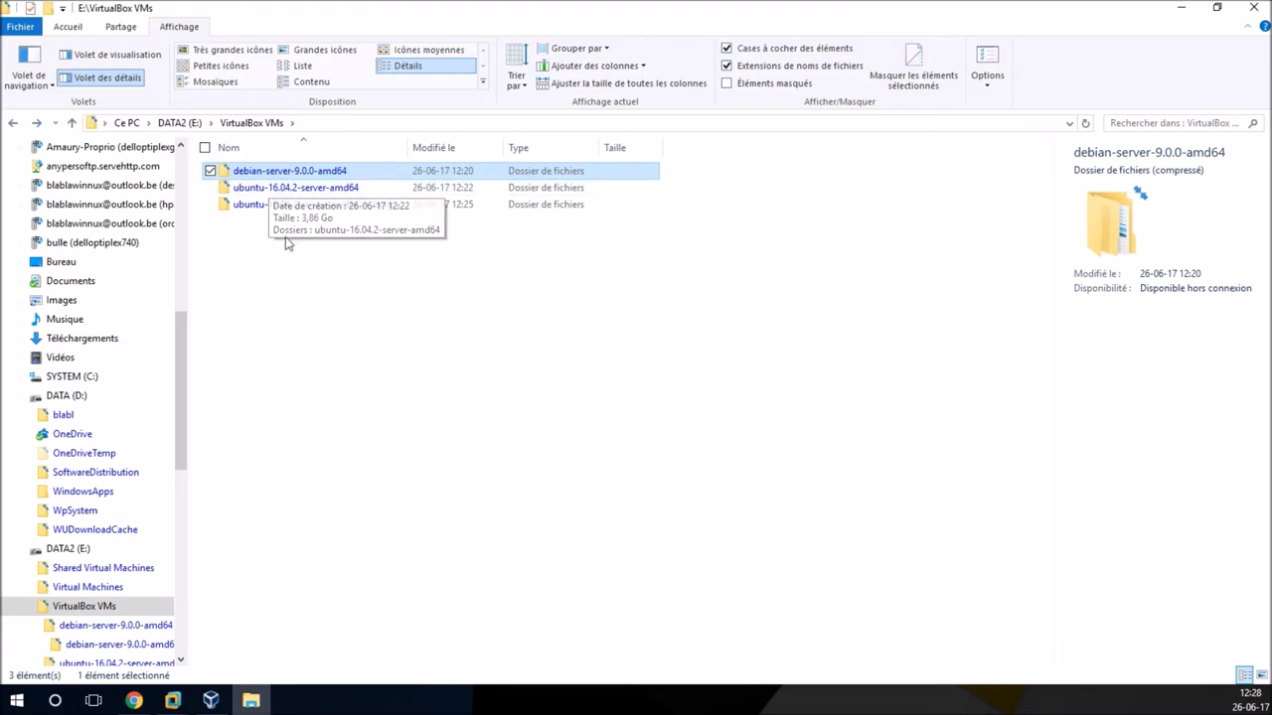
click(251, 256)
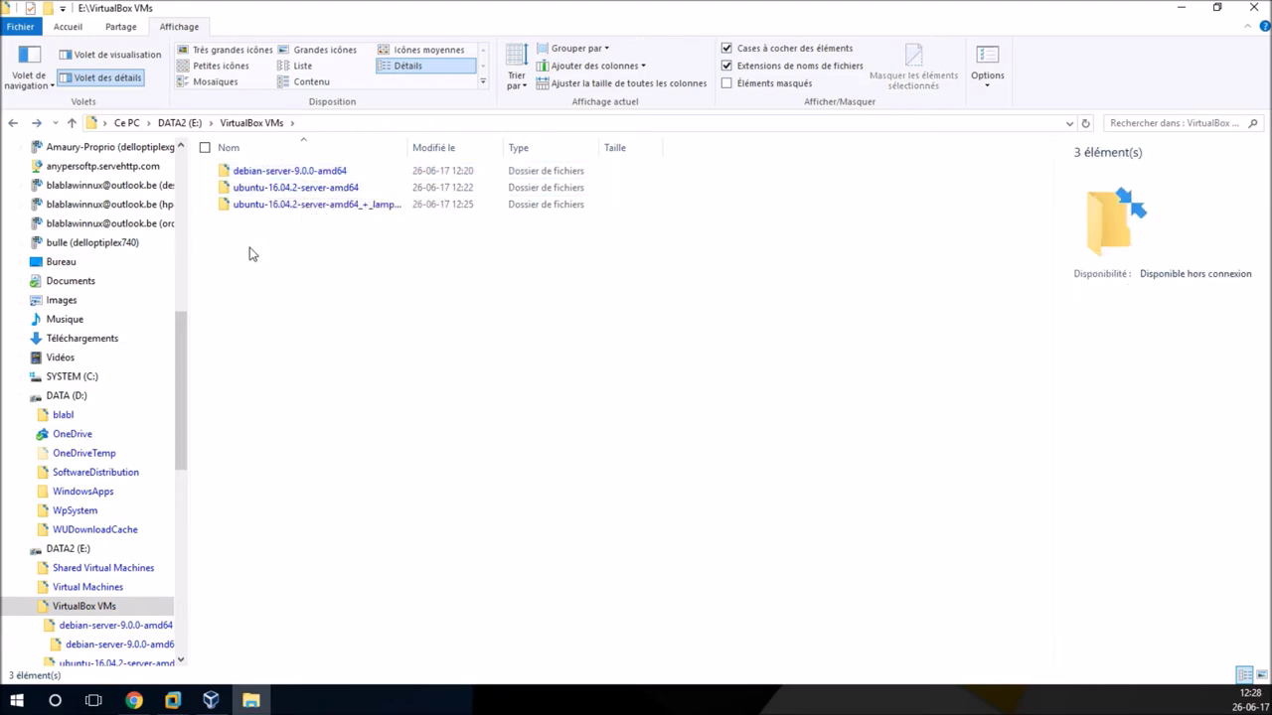
click(213, 700)
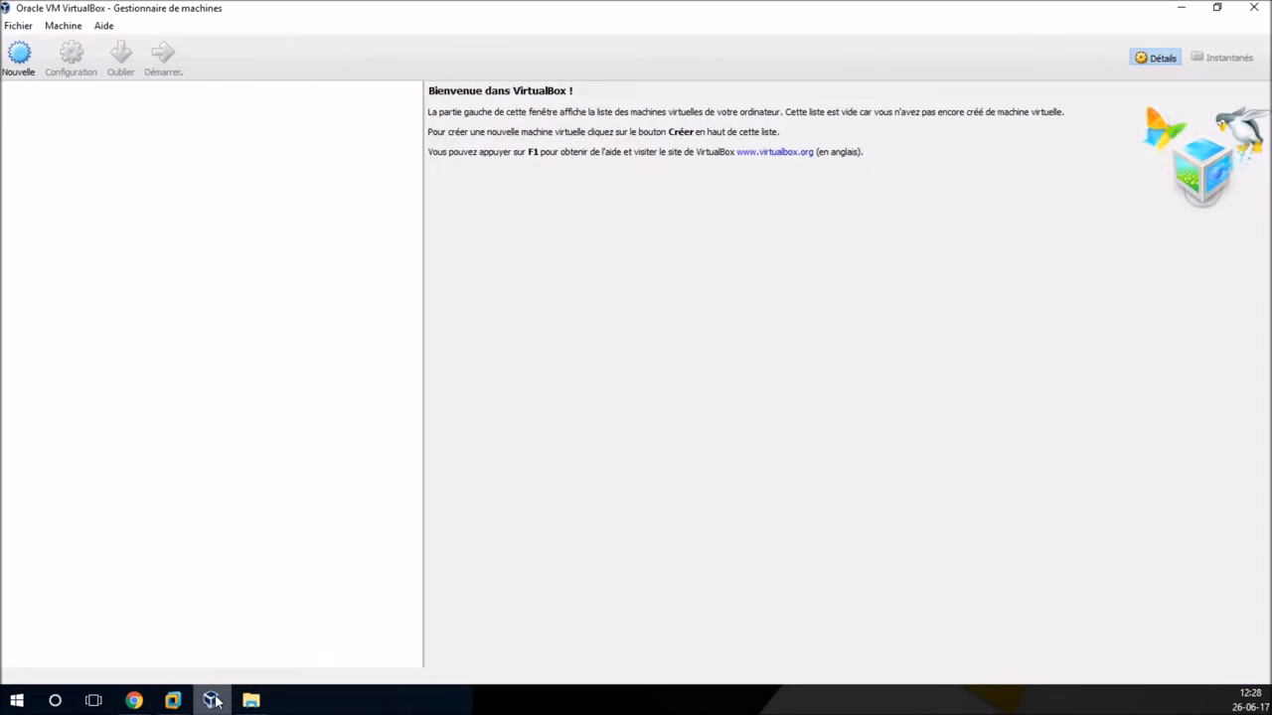
Step: Add the debian-server-9.0.0-amd64 VM via Machine > Ajouter using its .vbox file
click(63, 25)
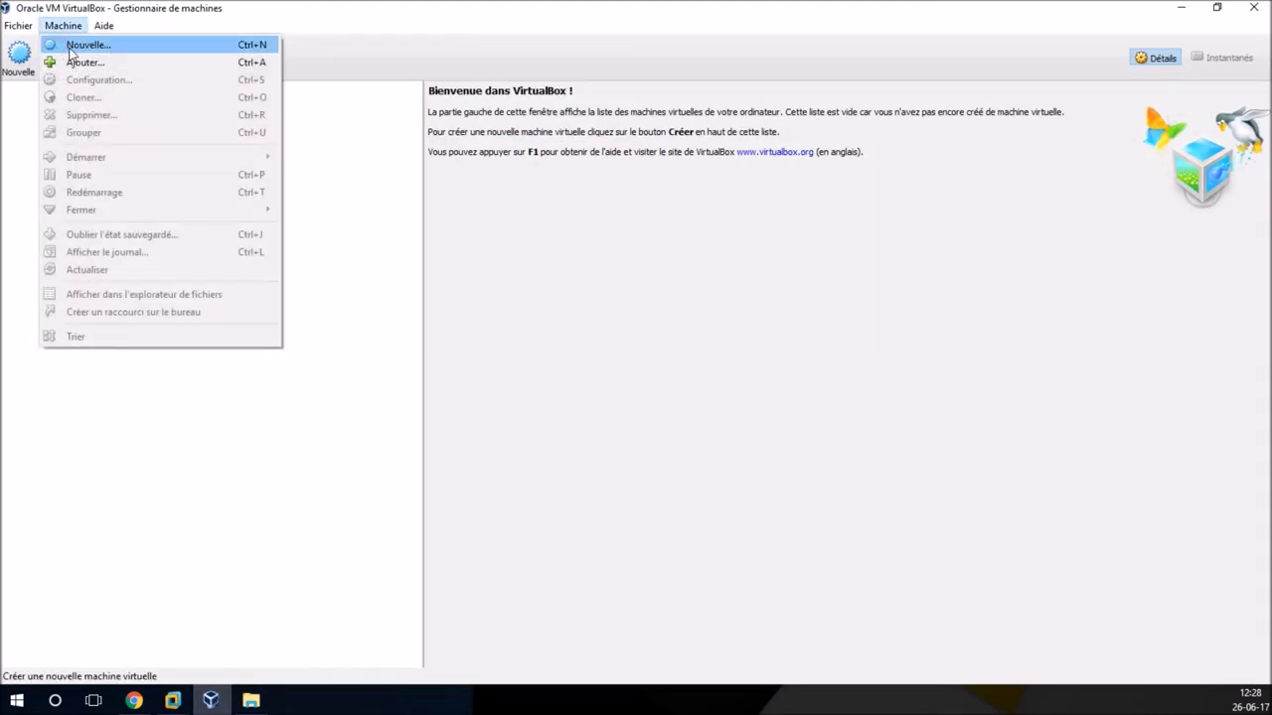
click(76, 64)
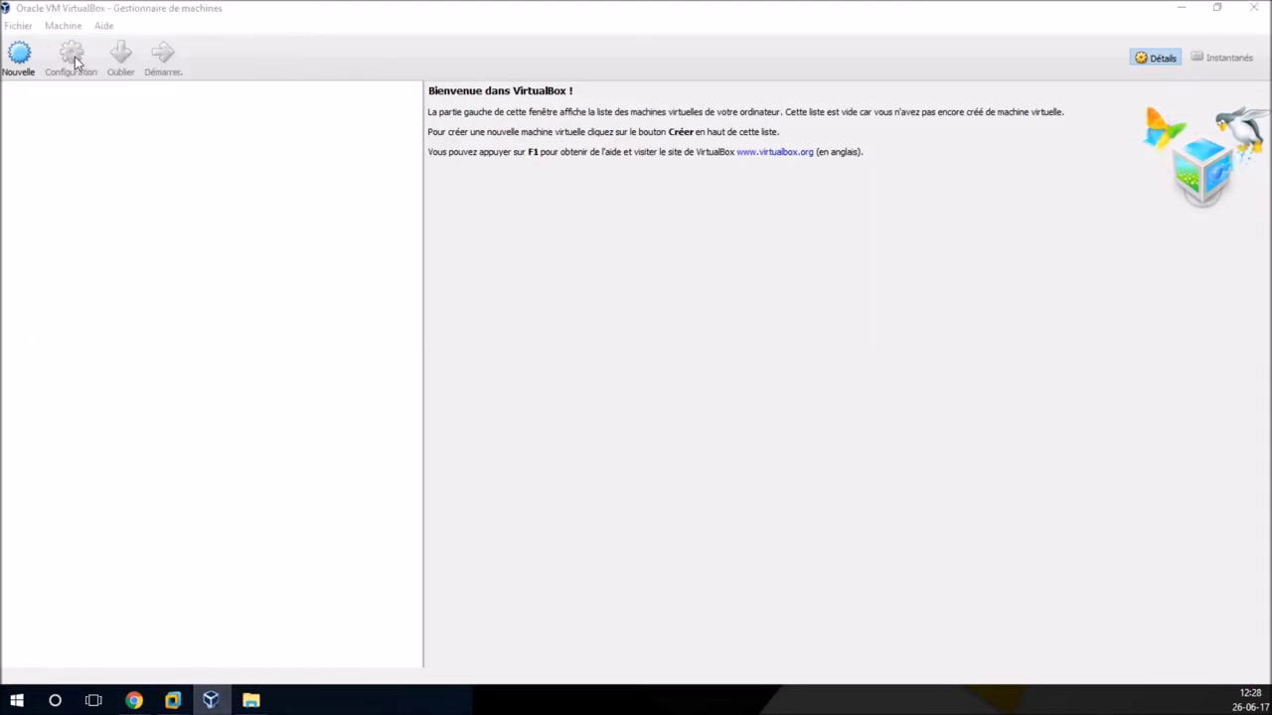
click(197, 136)
double_click(197, 133)
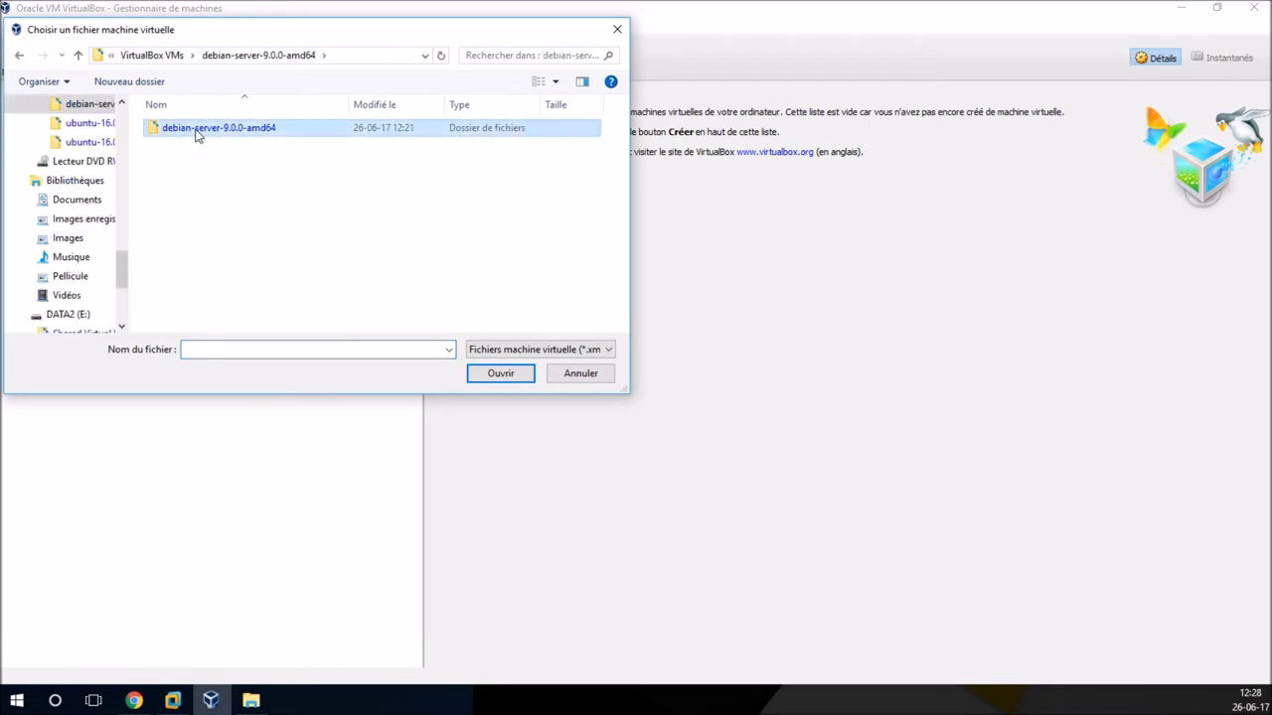
double_click(196, 130)
double_click(223, 145)
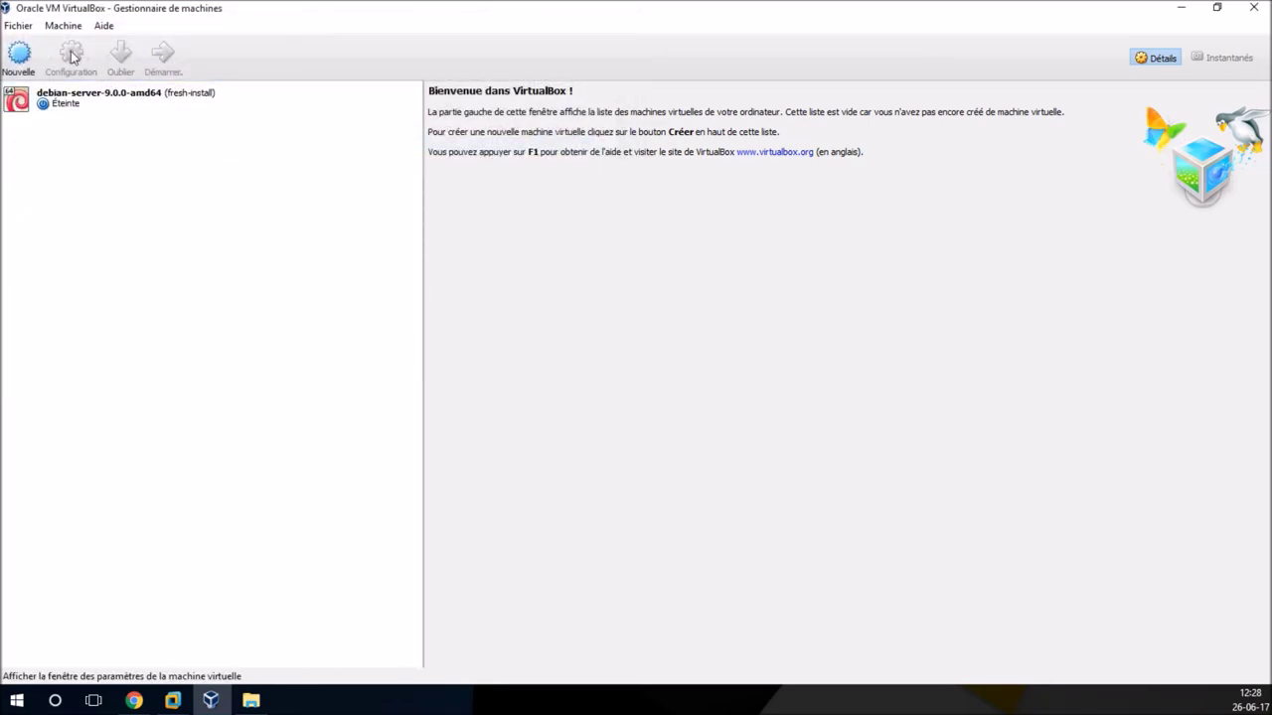
Step: Add the ubuntu-16.04.2-server-amd64 VM from its .vbox file
click(63, 25)
click(75, 62)
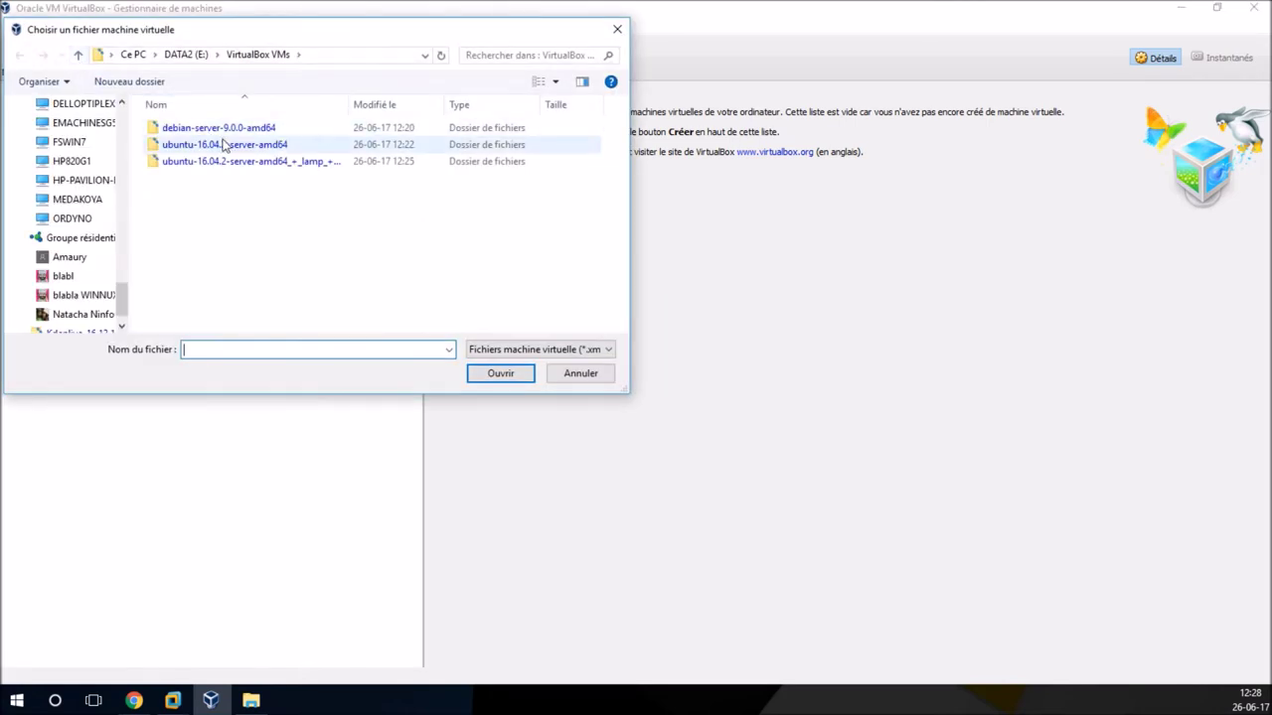
double_click(225, 142)
double_click(227, 130)
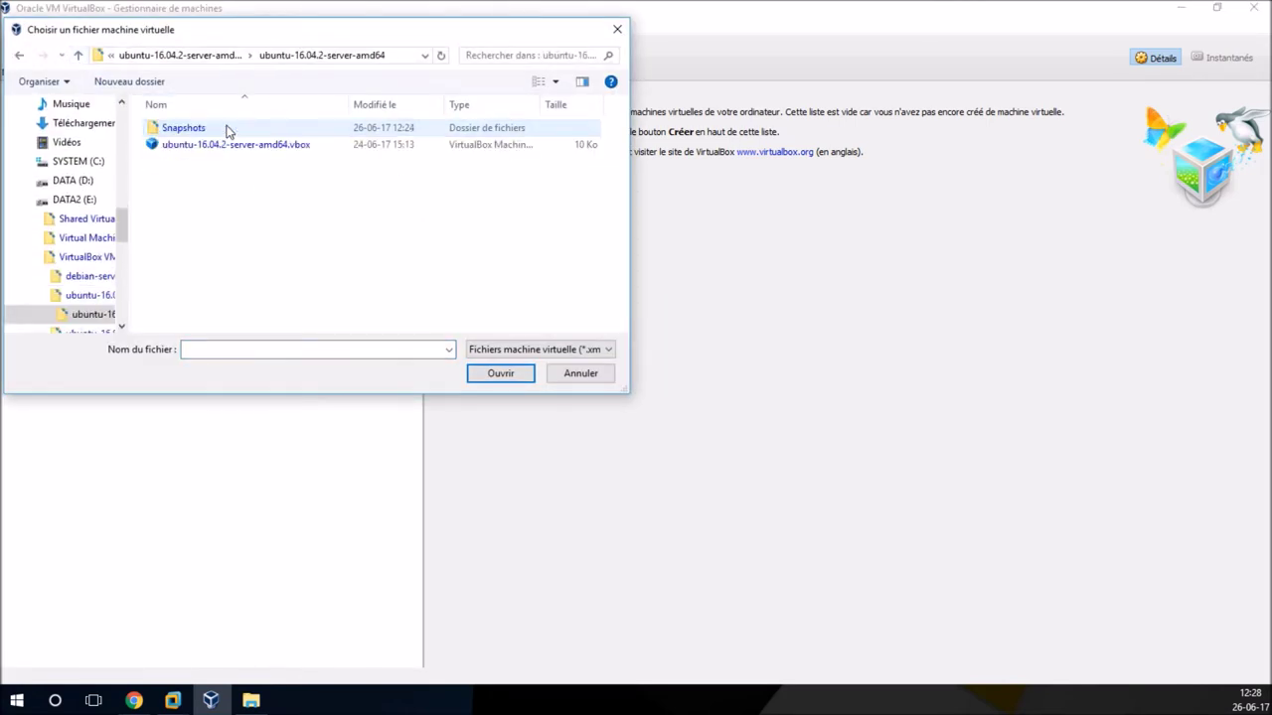
double_click(236, 147)
Step: Attempt to add the LAMP Ubuntu VM from its .vbox file, which raises an error
click(63, 26)
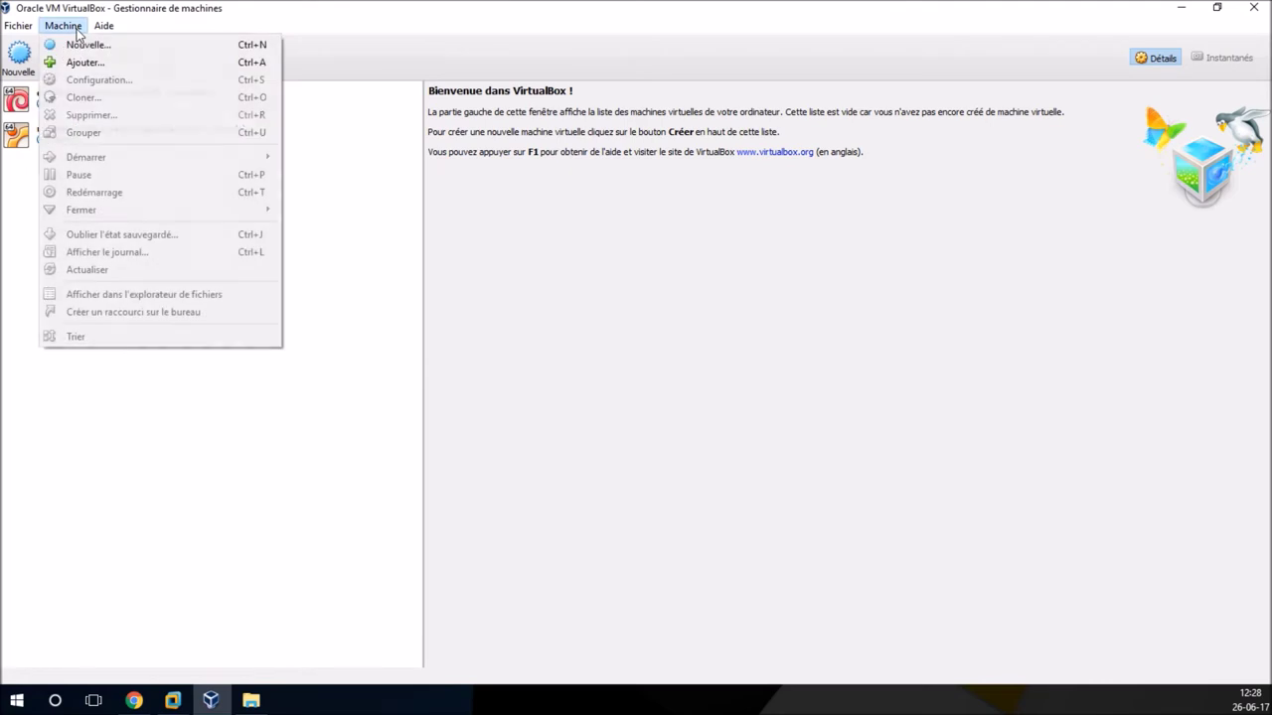
click(93, 60)
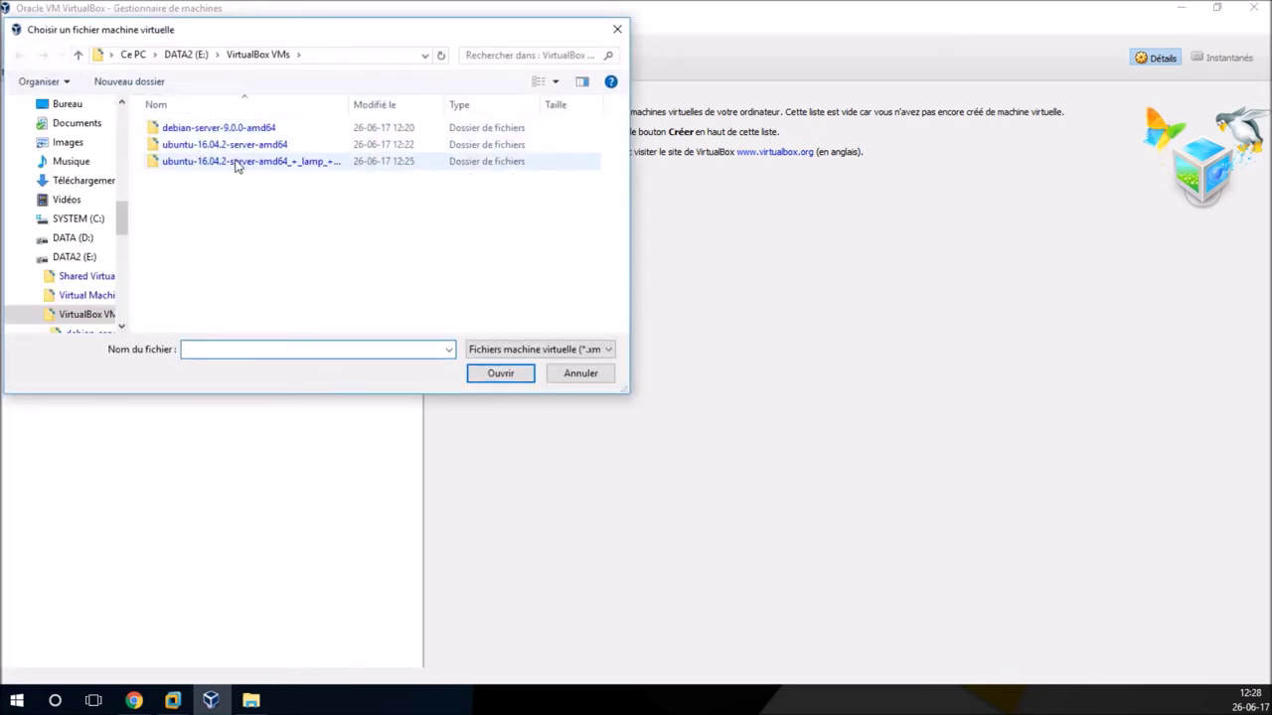
double_click(236, 161)
double_click(227, 130)
double_click(234, 145)
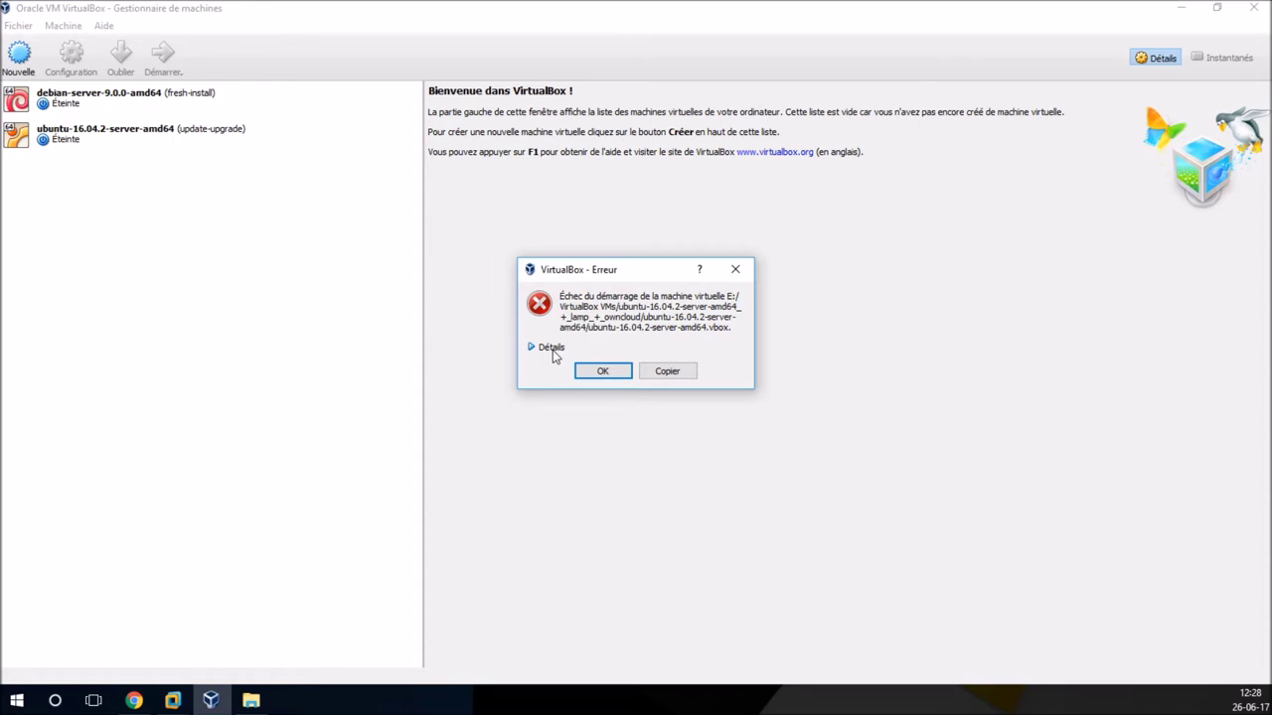
Step: Close the duplicate-UUID error and select ubuntu-16.04.2-server-amd64 to show its 1024 Mo RAM, 200 Gio disk
click(552, 350)
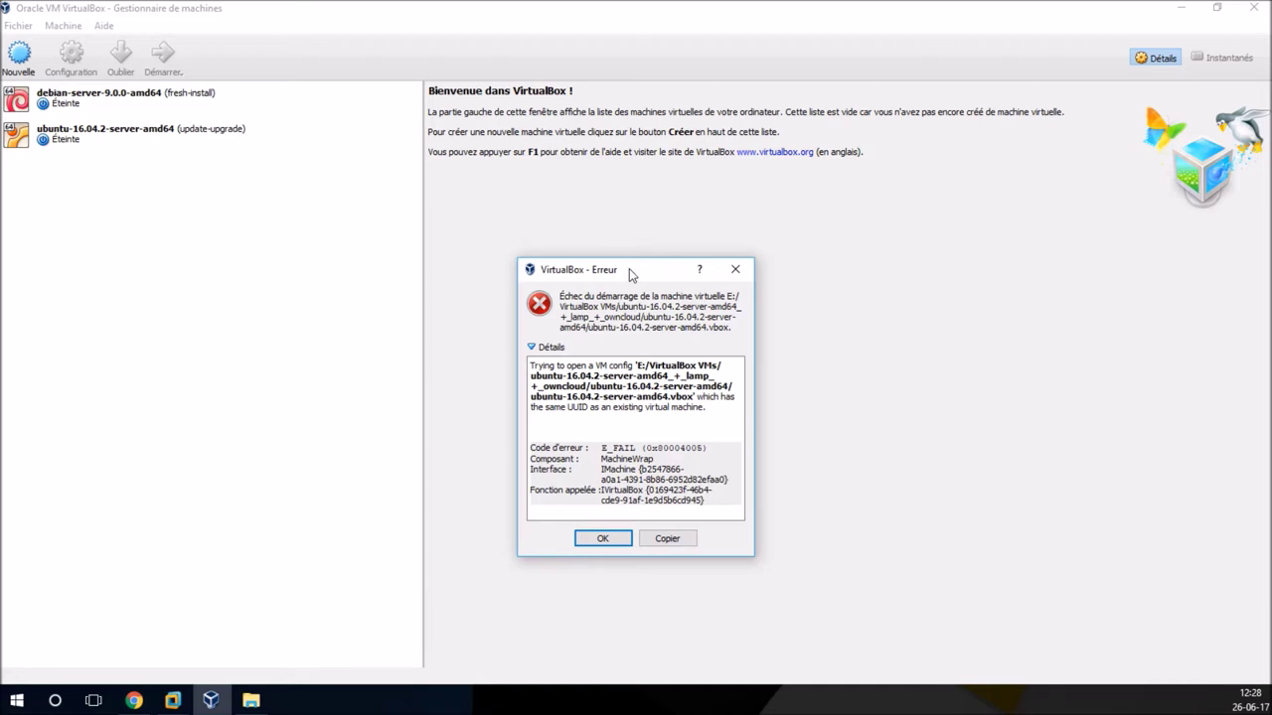
drag(629, 268, 660, 259)
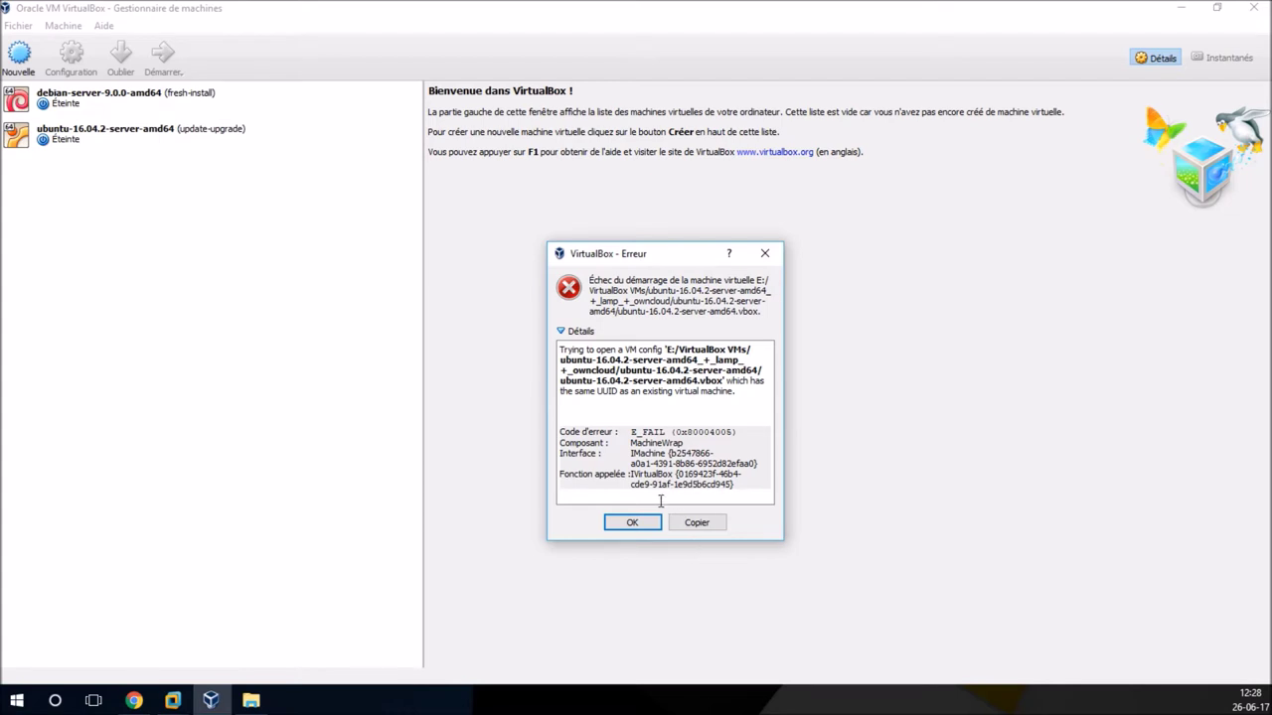
drag(633, 263, 574, 256)
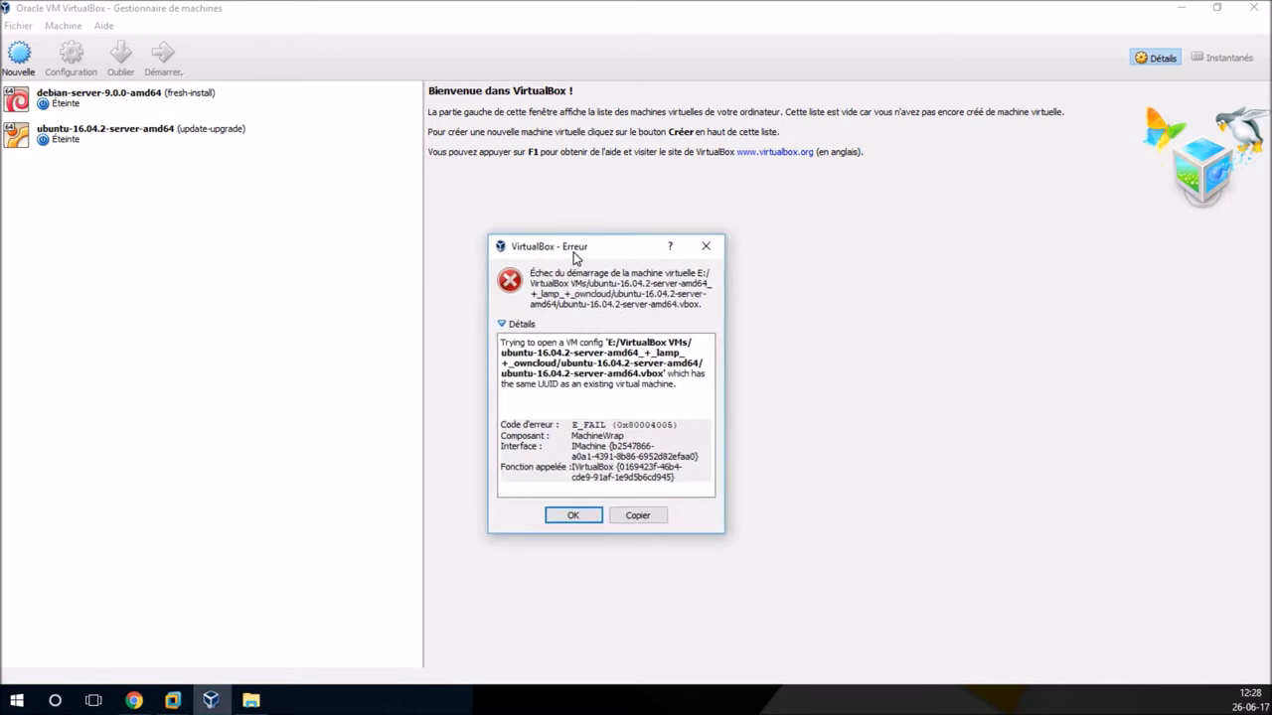
drag(574, 256, 593, 267)
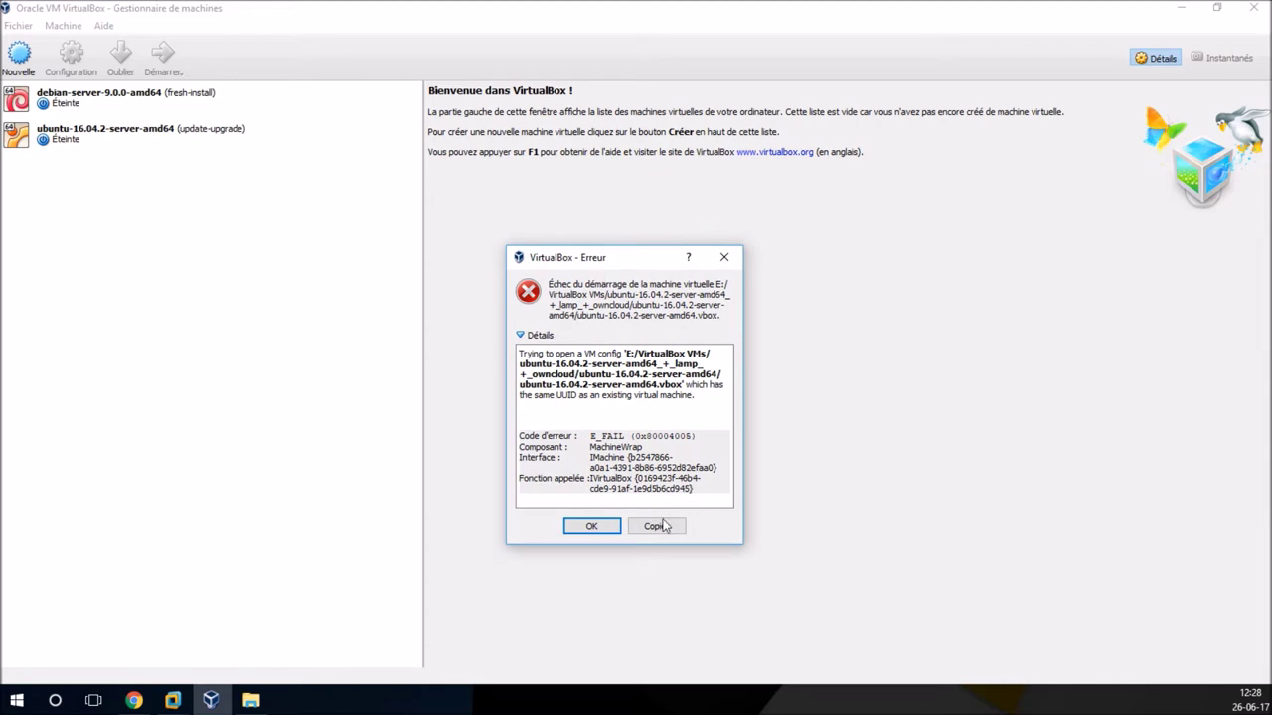
click(720, 260)
click(80, 127)
click(83, 142)
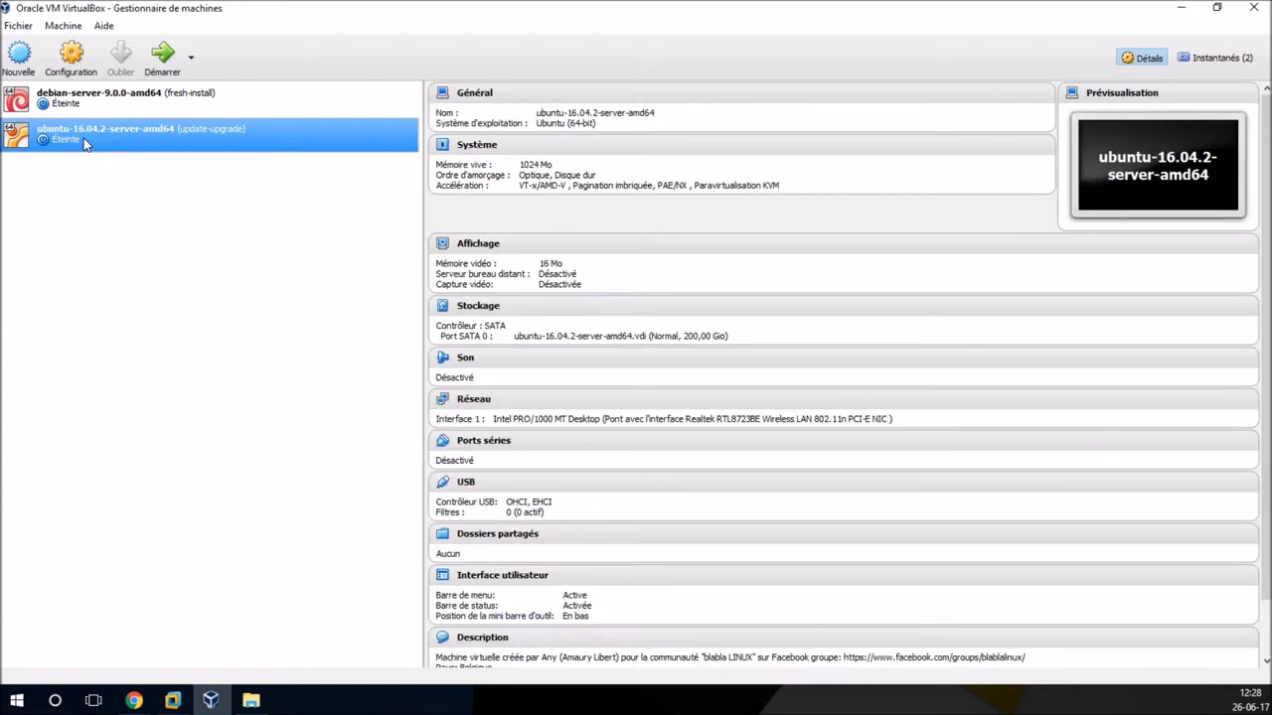
Step: Remove the update-upgrade ubuntu machine from VirtualBox
right_click(86, 144)
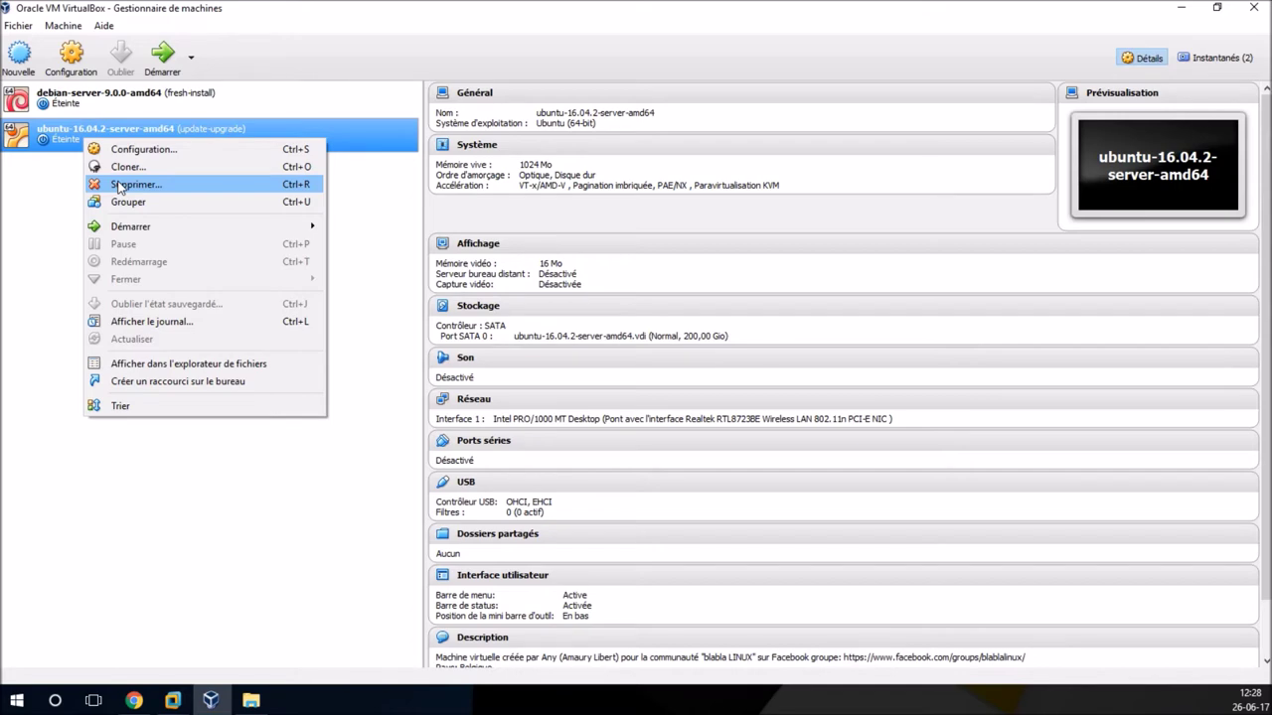
click(119, 186)
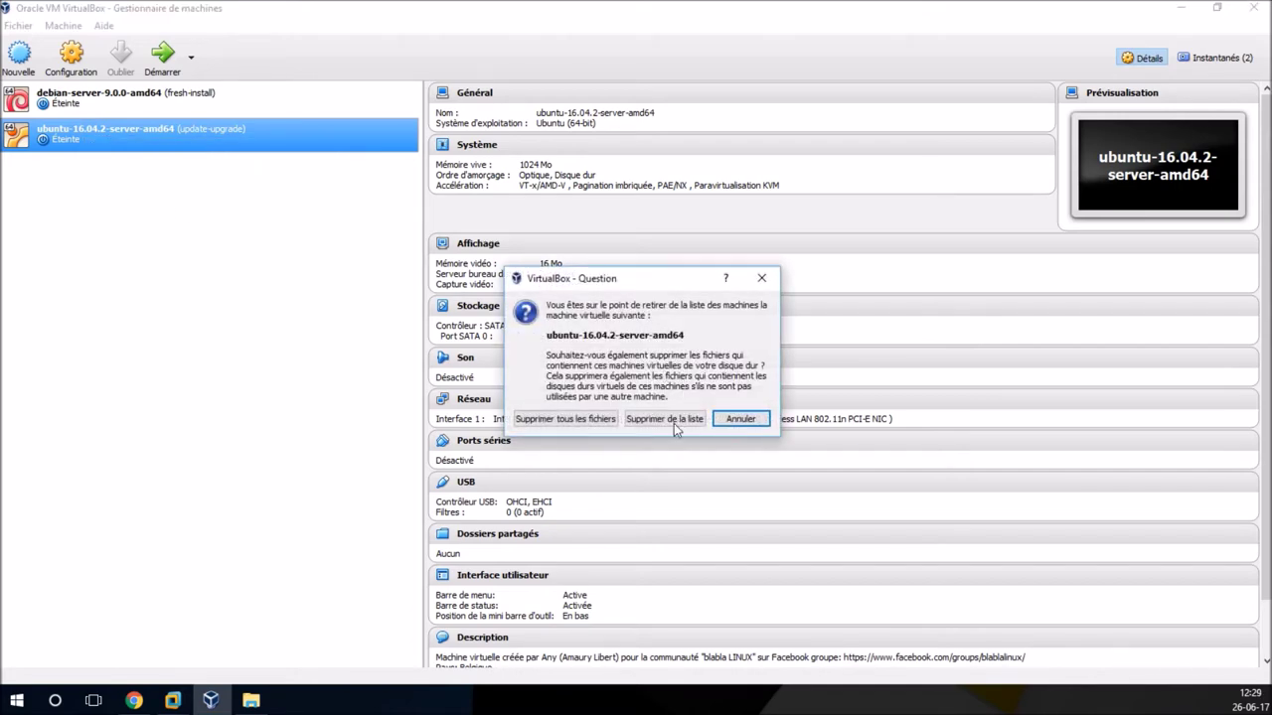
click(564, 419)
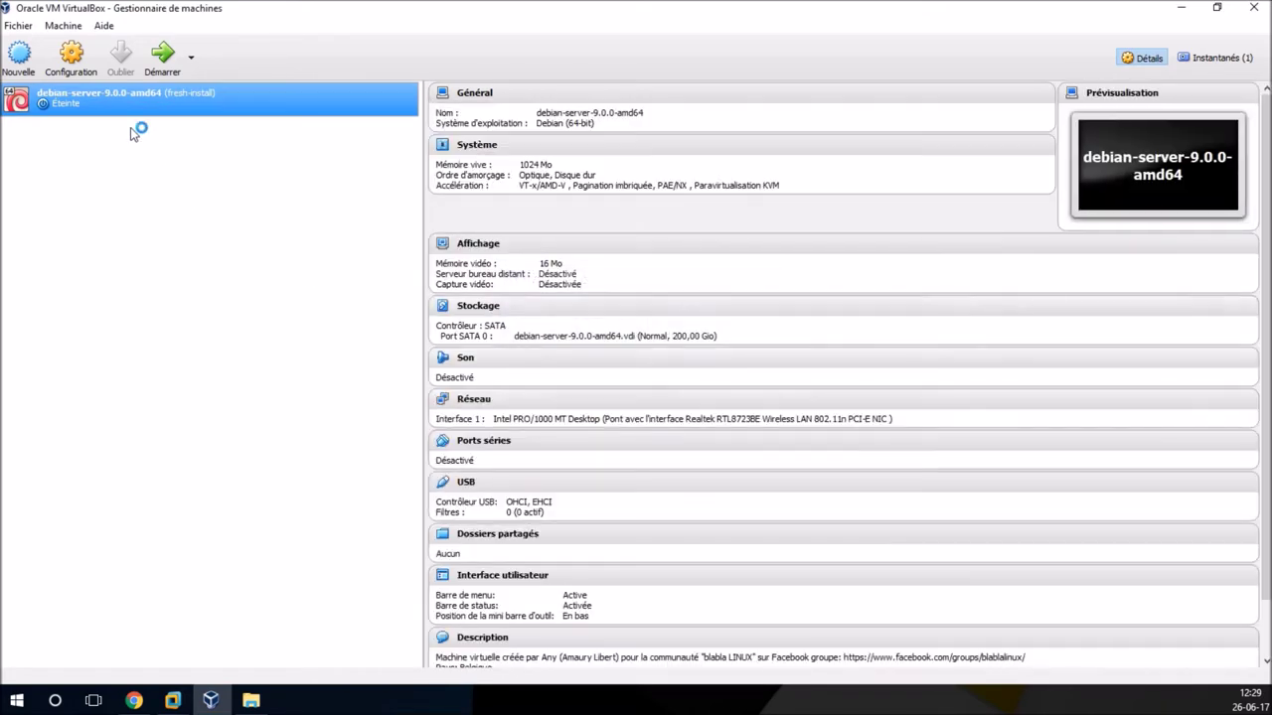
Step: Add the ubuntu-16.04.2-server-amd64 .vbox machine from the lamp_+_owncloud folder and select it
click(63, 31)
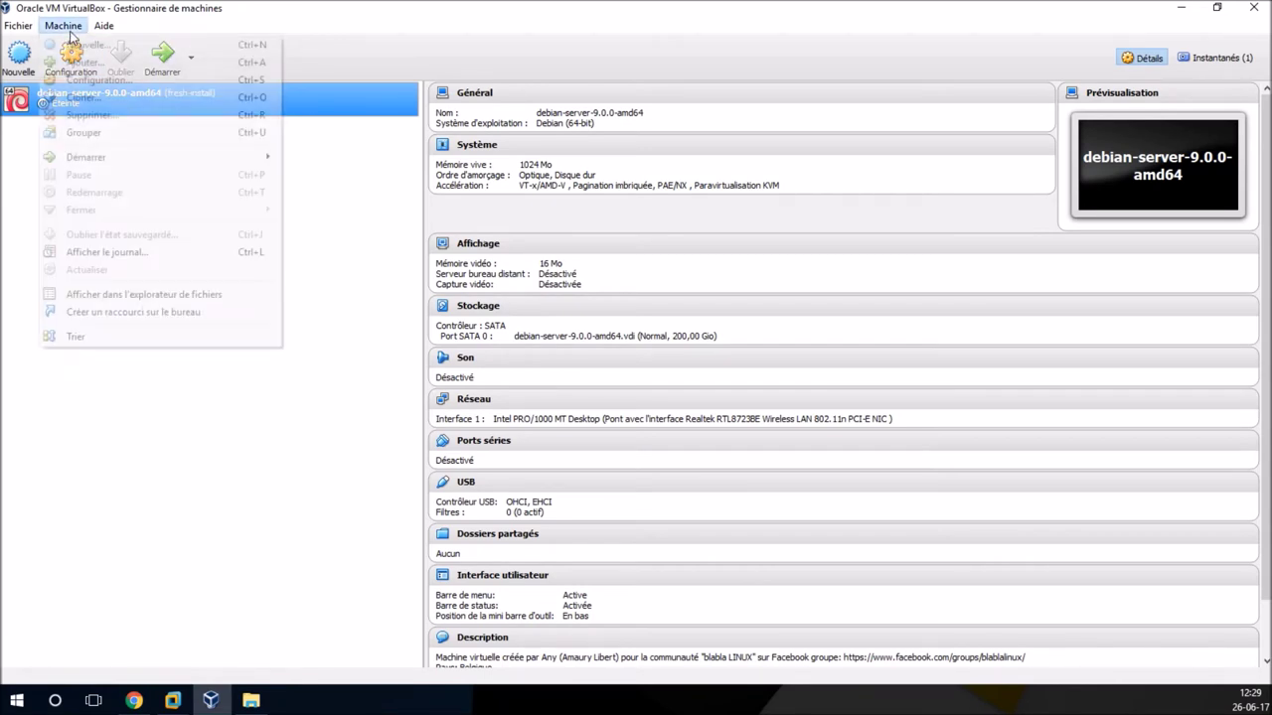
click(83, 64)
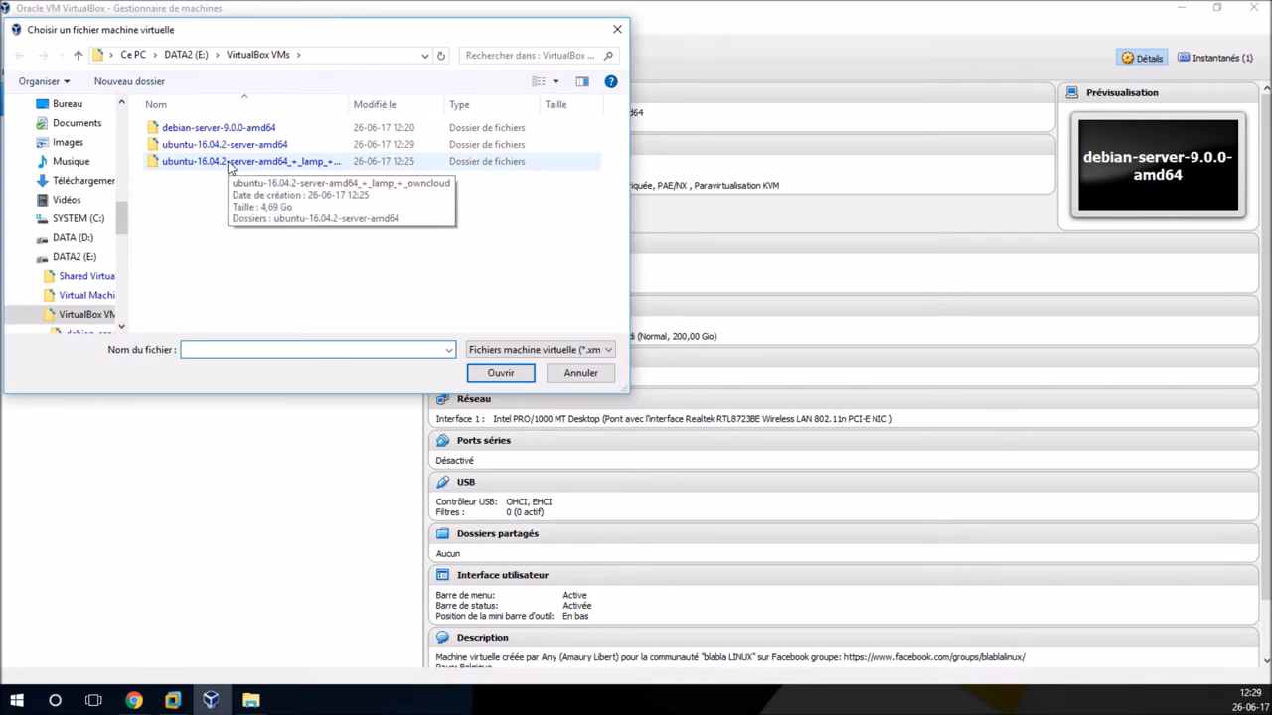
double_click(228, 161)
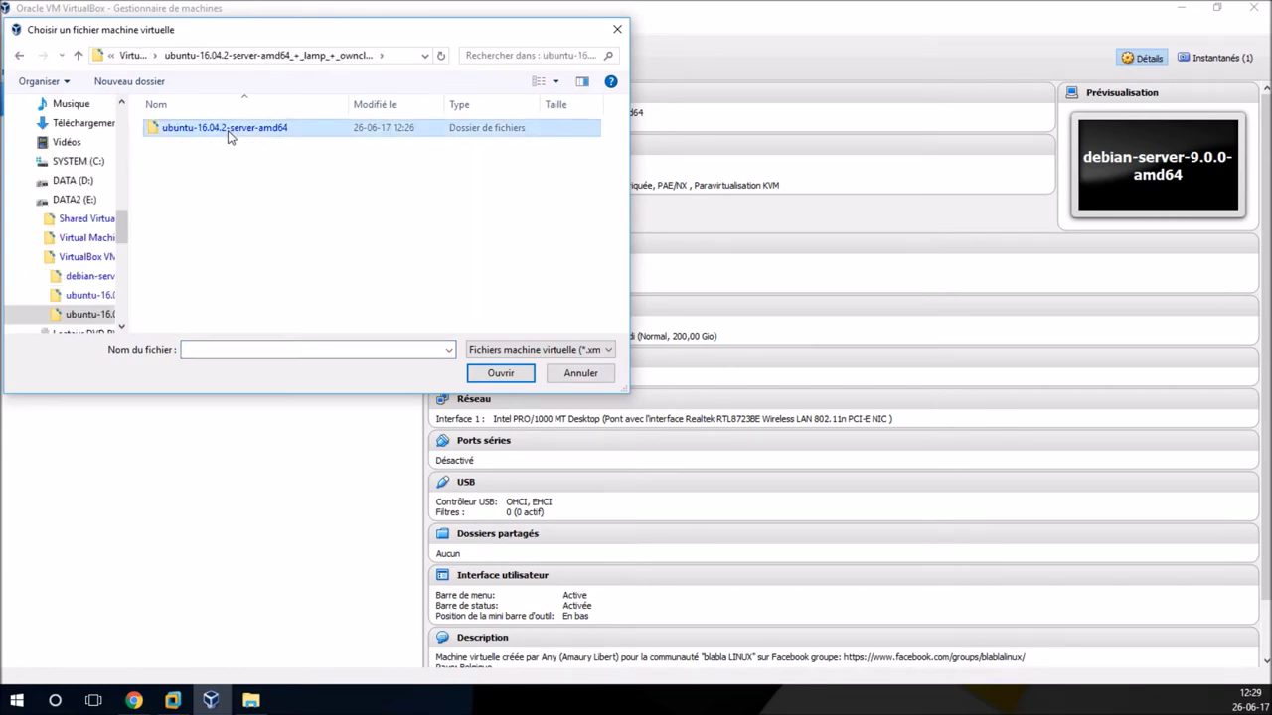
double_click(230, 130)
double_click(232, 146)
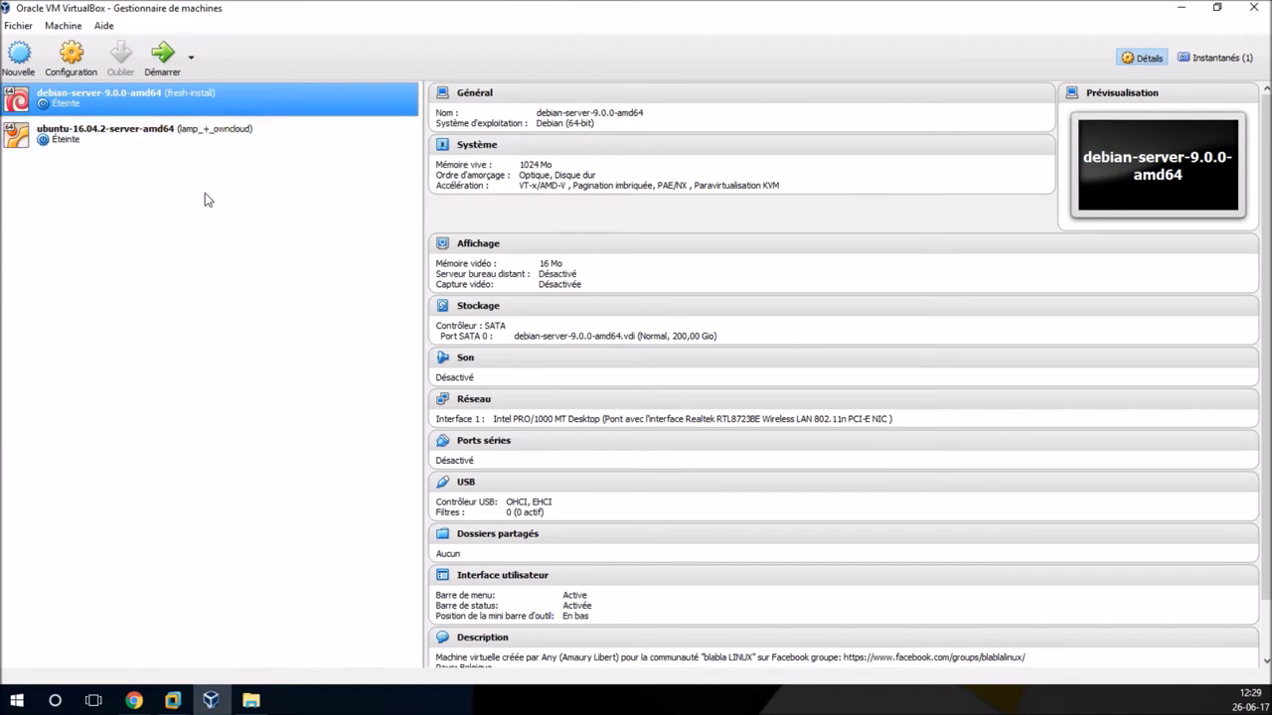
click(196, 149)
Step: Select the debian-server machine, then read through the blablalinux server-distribution blog post in Chrome
click(100, 94)
click(133, 701)
scroll(404, 399, down, 3)
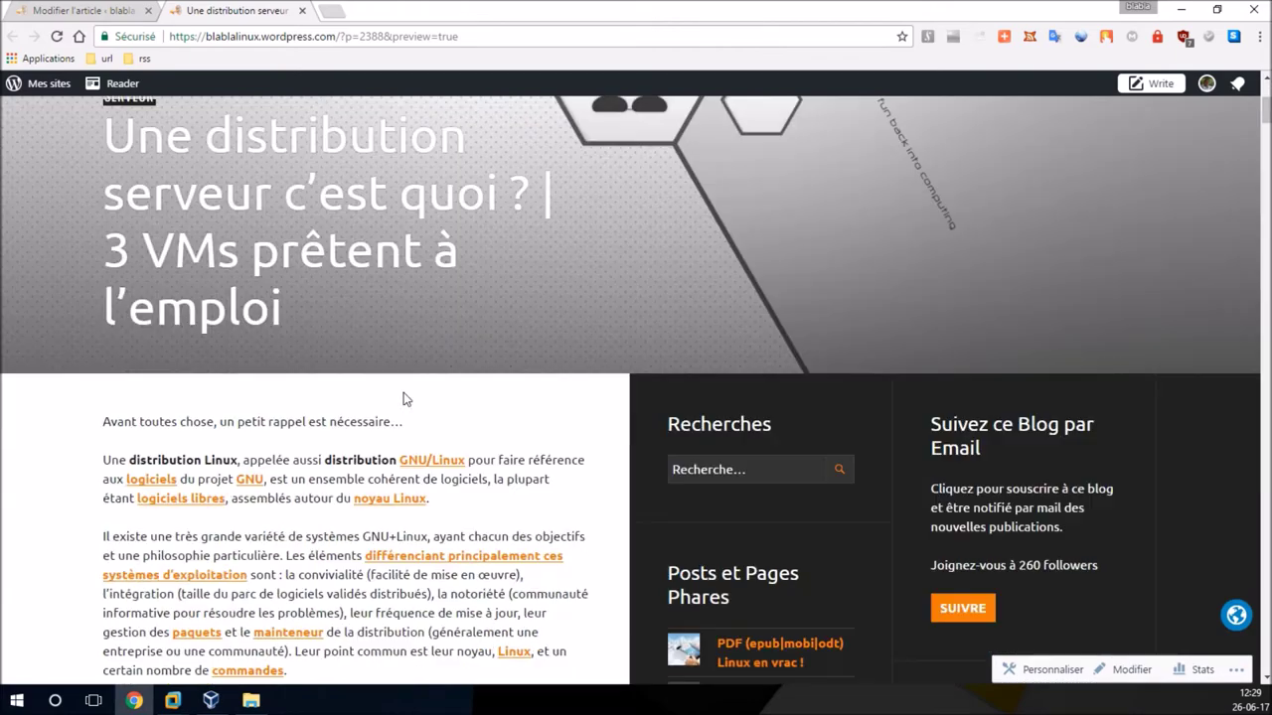
scroll(404, 399, down, 20)
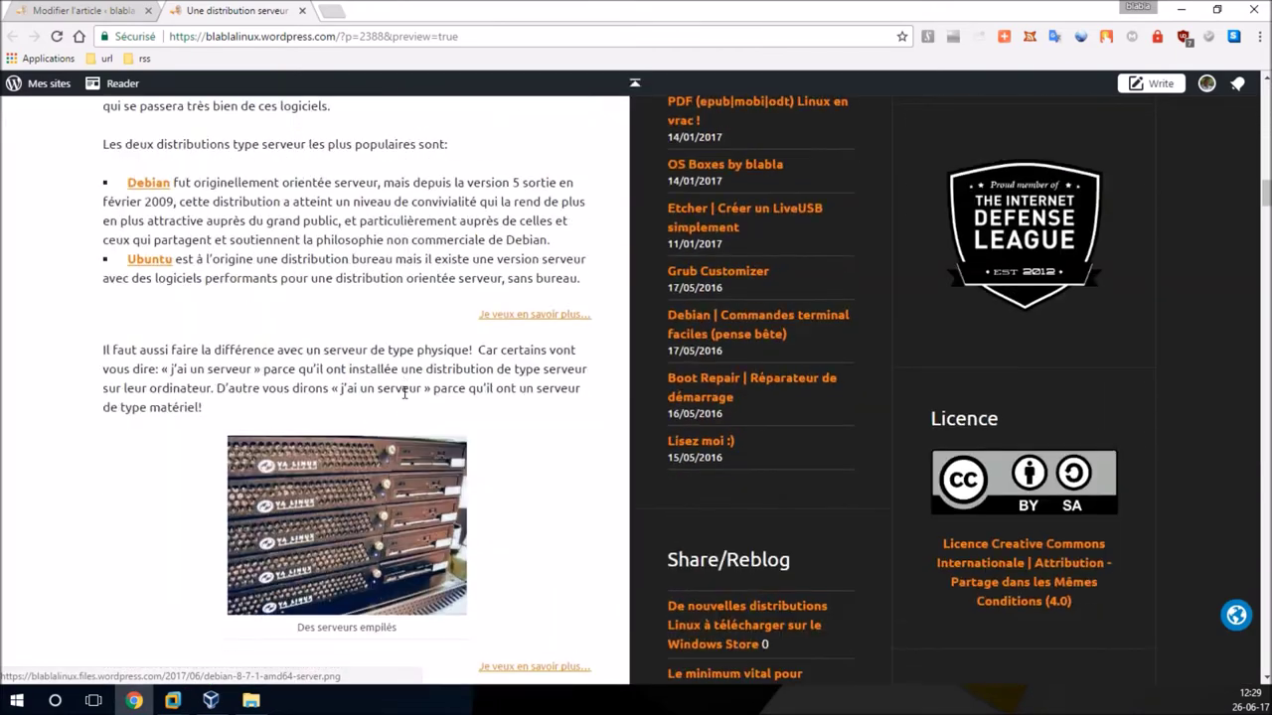
scroll(403, 394, down, 10)
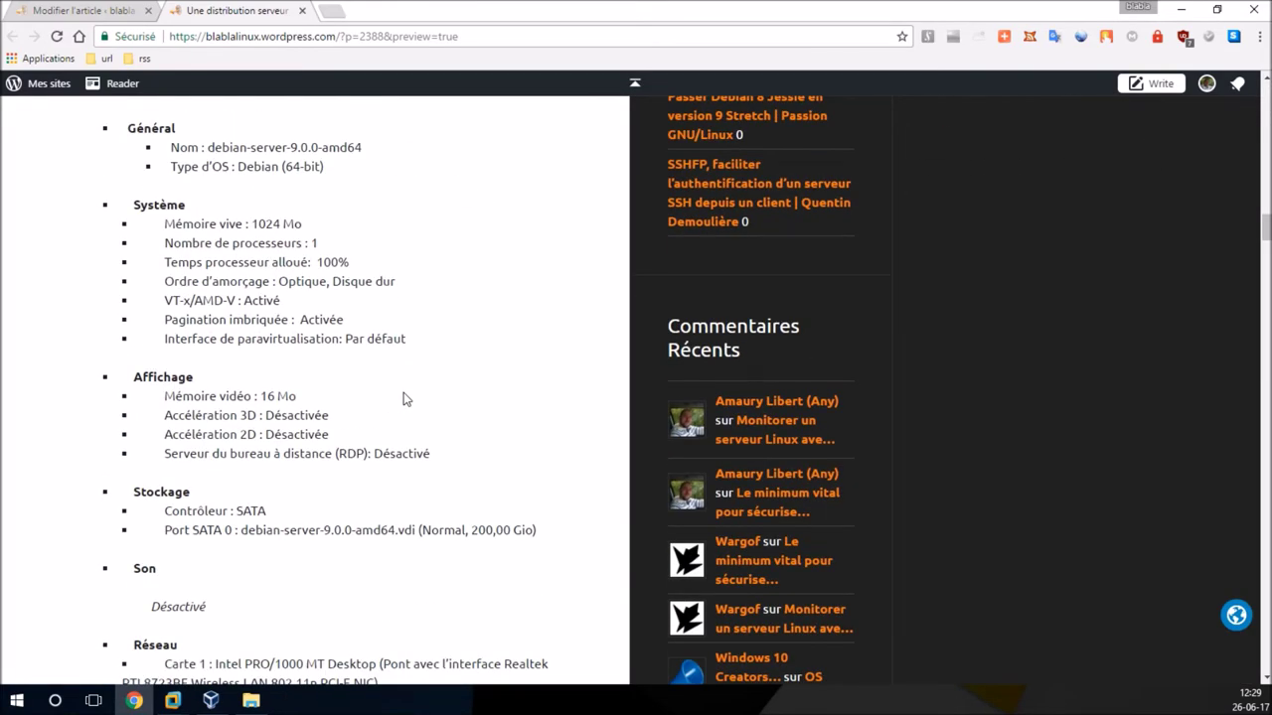
scroll(404, 399, up, 2)
scroll(404, 399, down, 10)
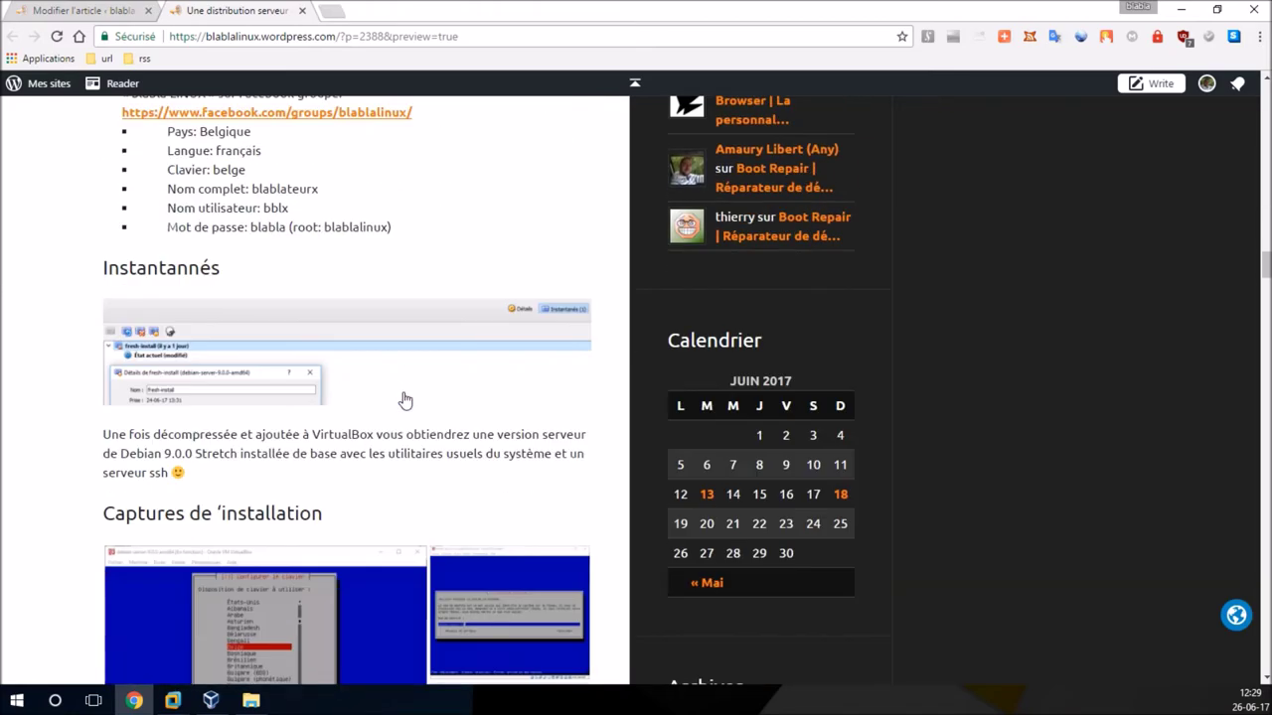
scroll(403, 399, up, 10)
scroll(389, 368, down, 15)
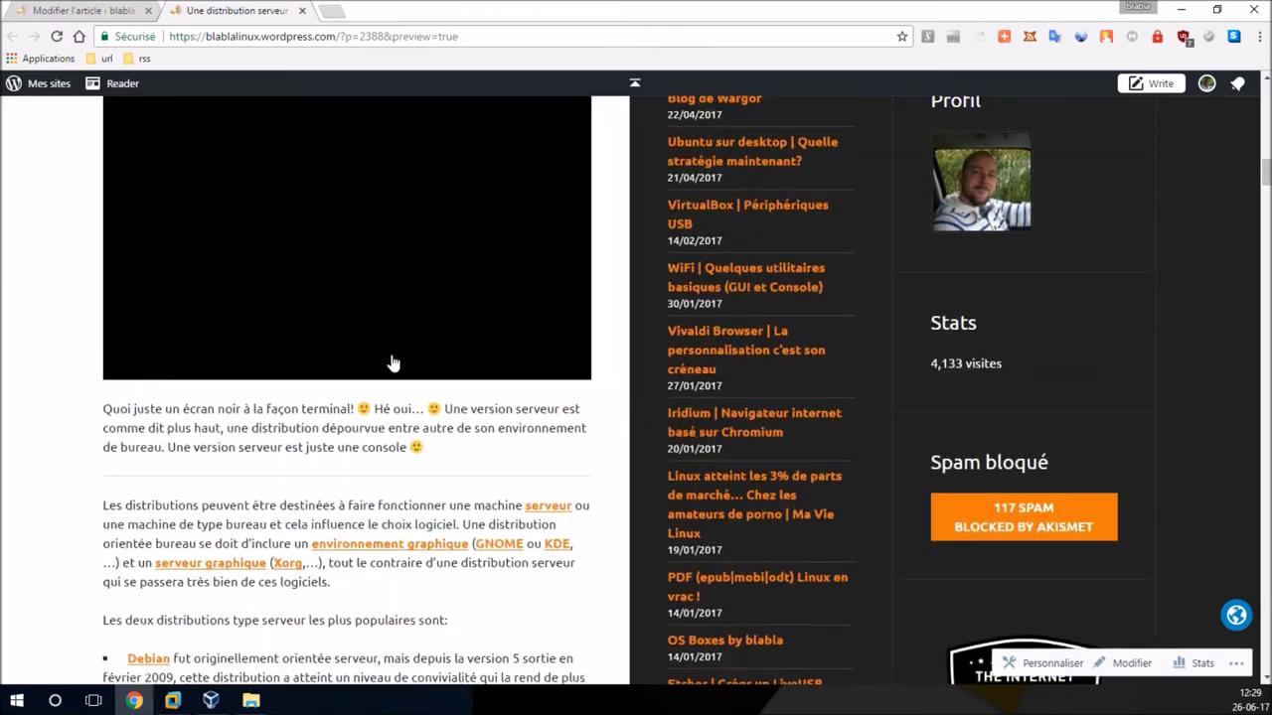
scroll(396, 360, up, 20)
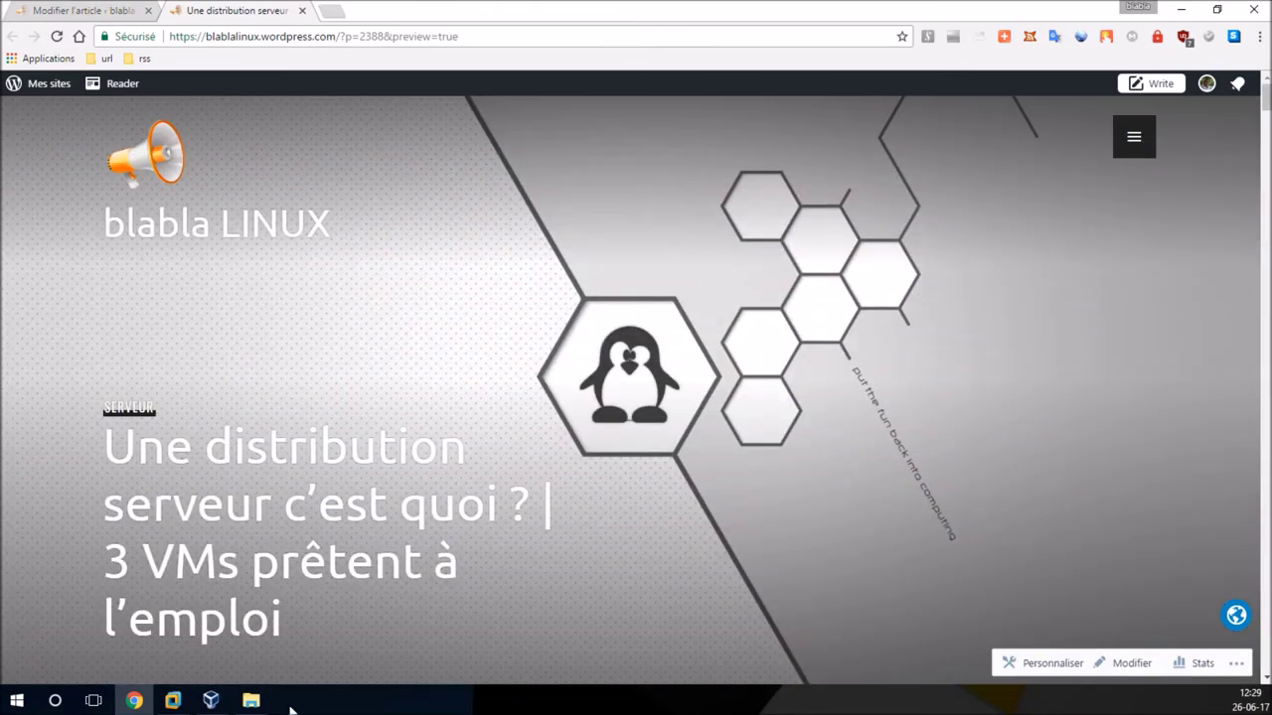
Step: Look at the Debian machine's network settings without changing anything
click(211, 701)
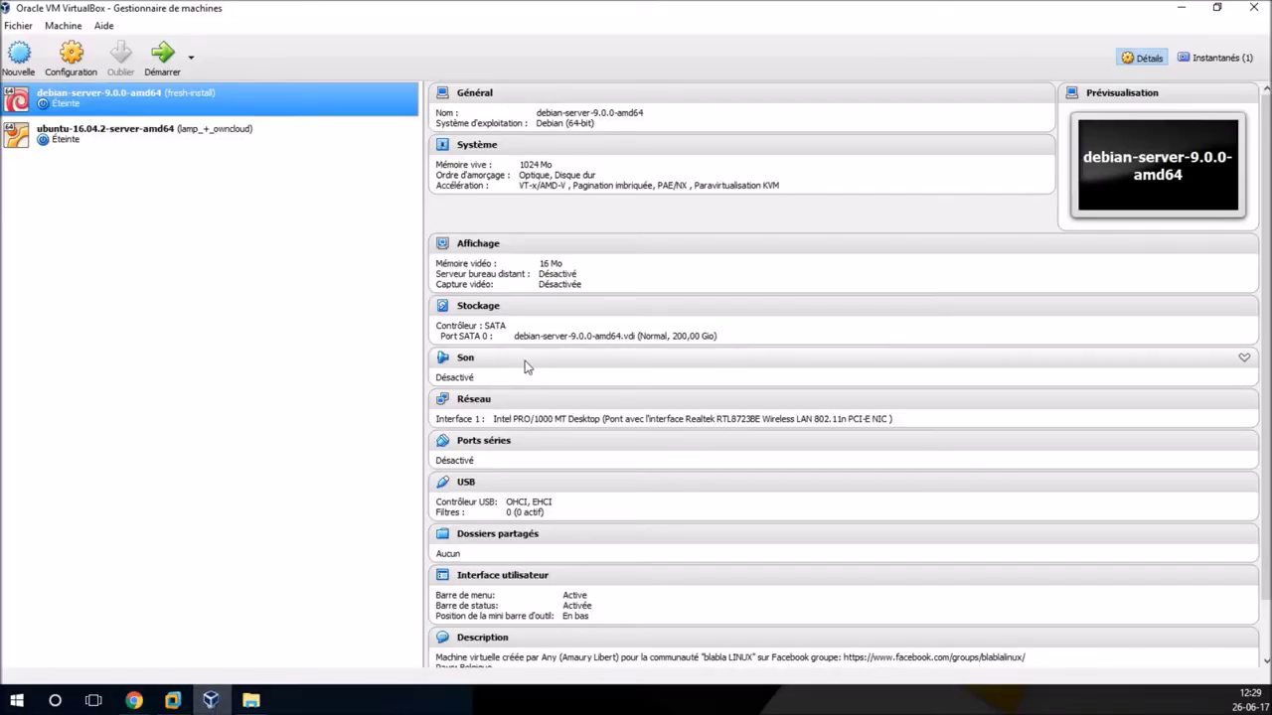
click(476, 400)
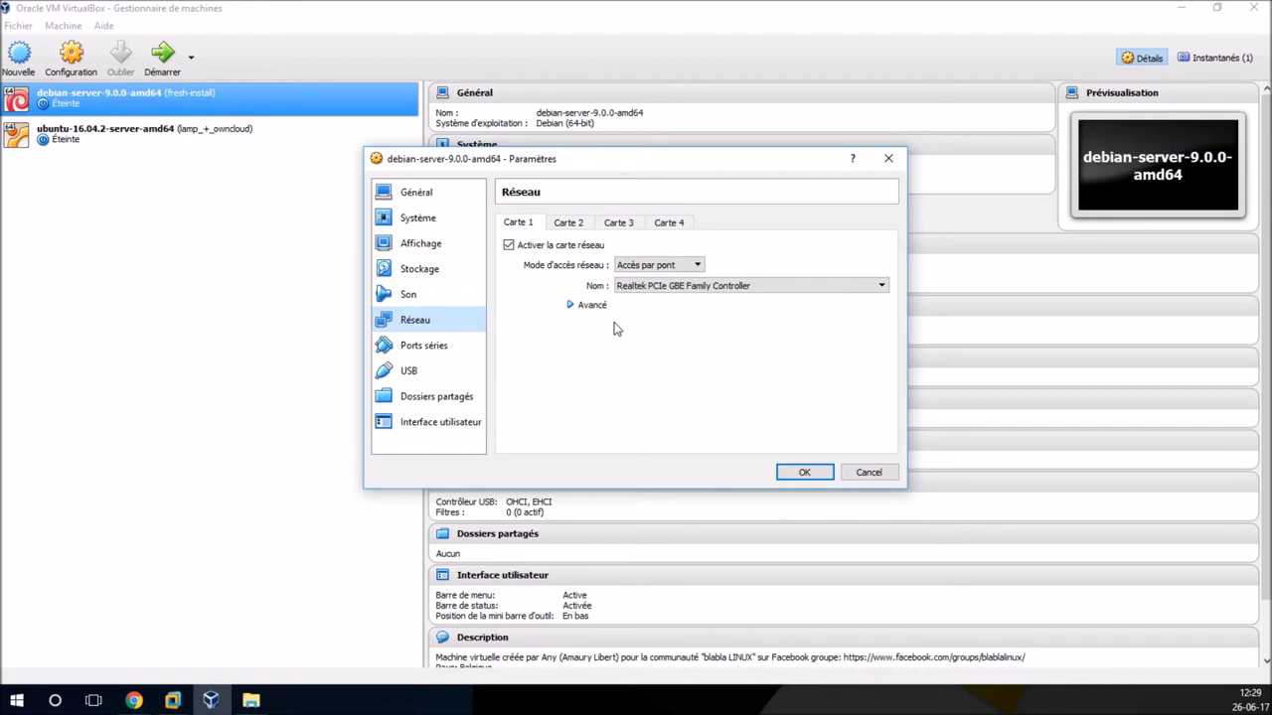
click(867, 473)
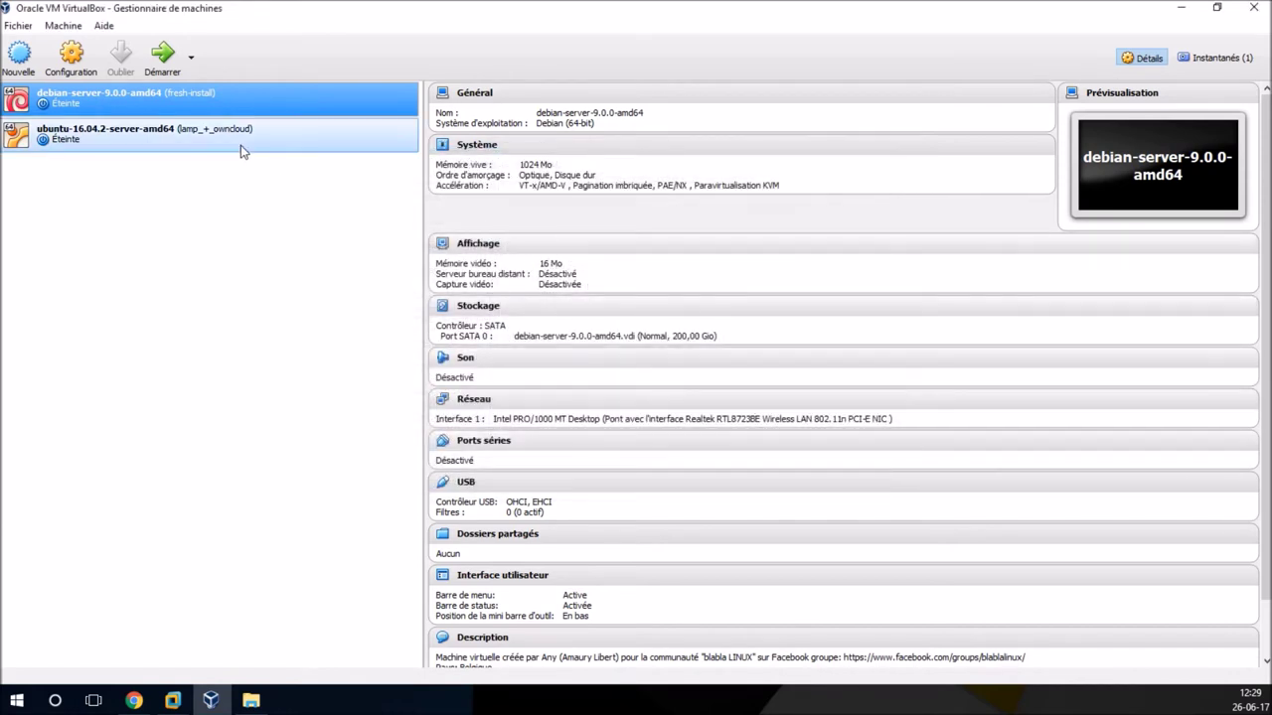
Step: Start the Debian VM, bridging its network to the Realtek PCIe GBE Family Controller when prompted
click(165, 61)
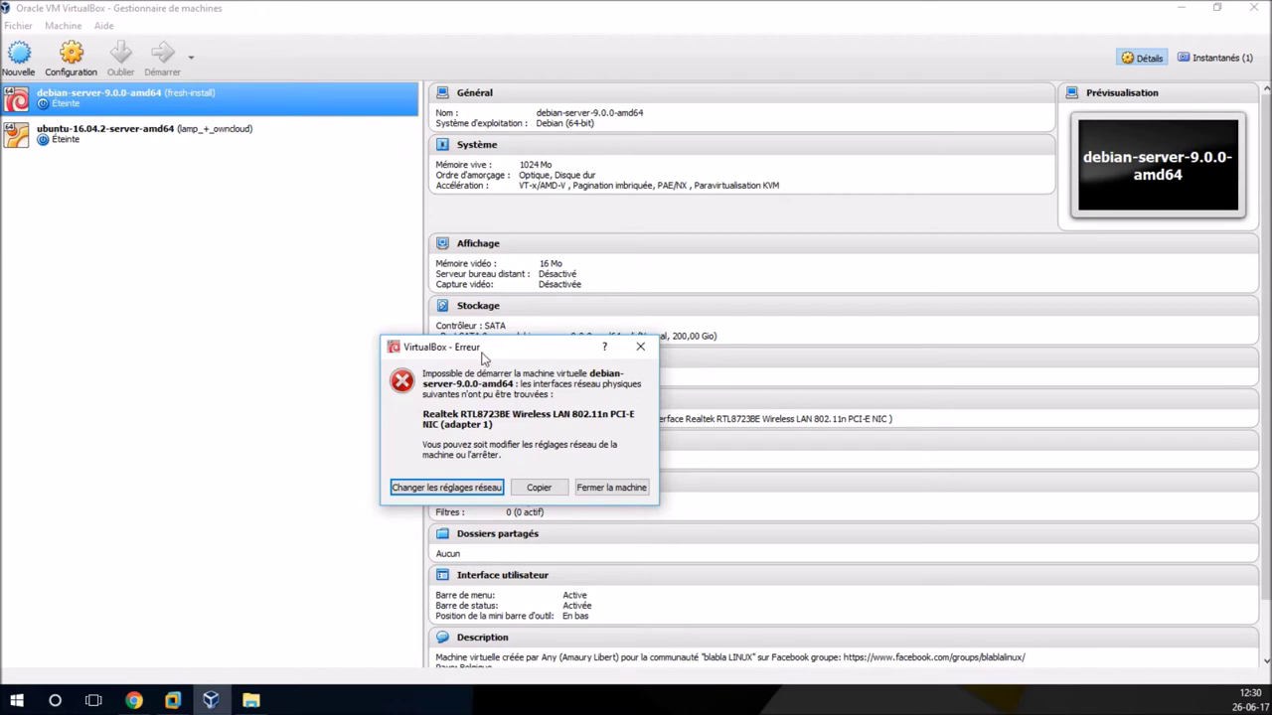
click(457, 488)
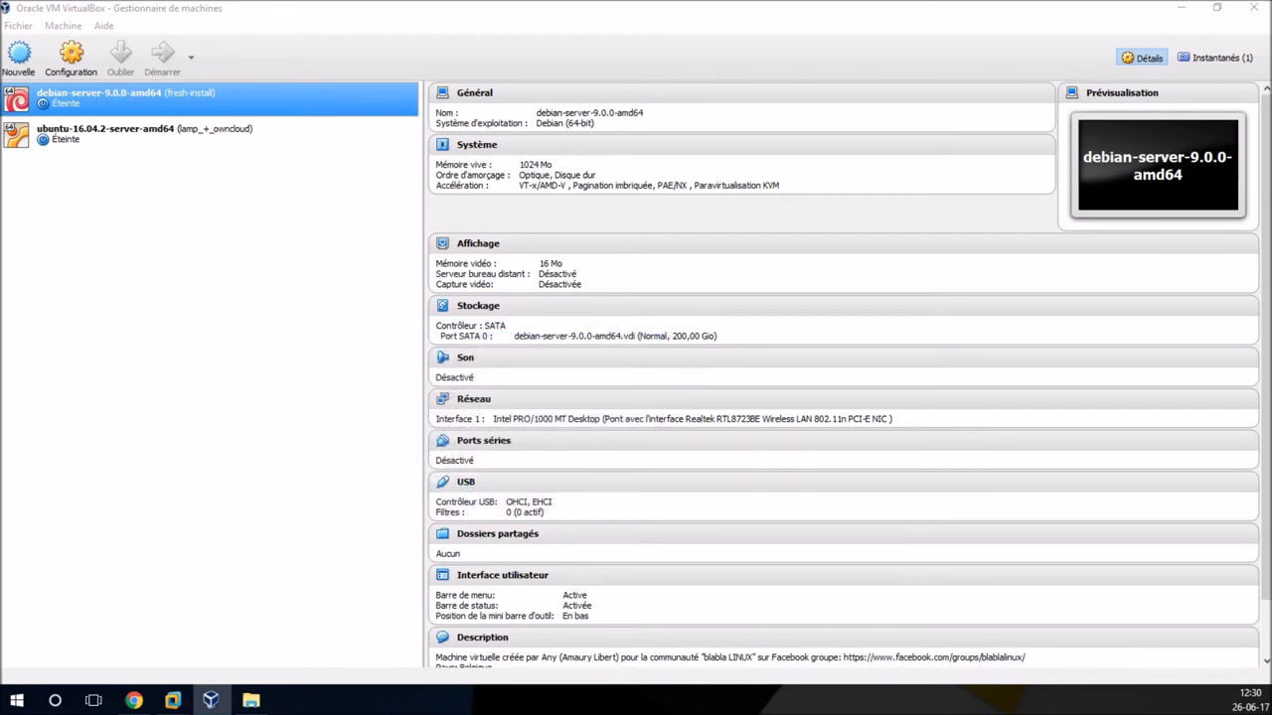
drag(732, 332, 858, 298)
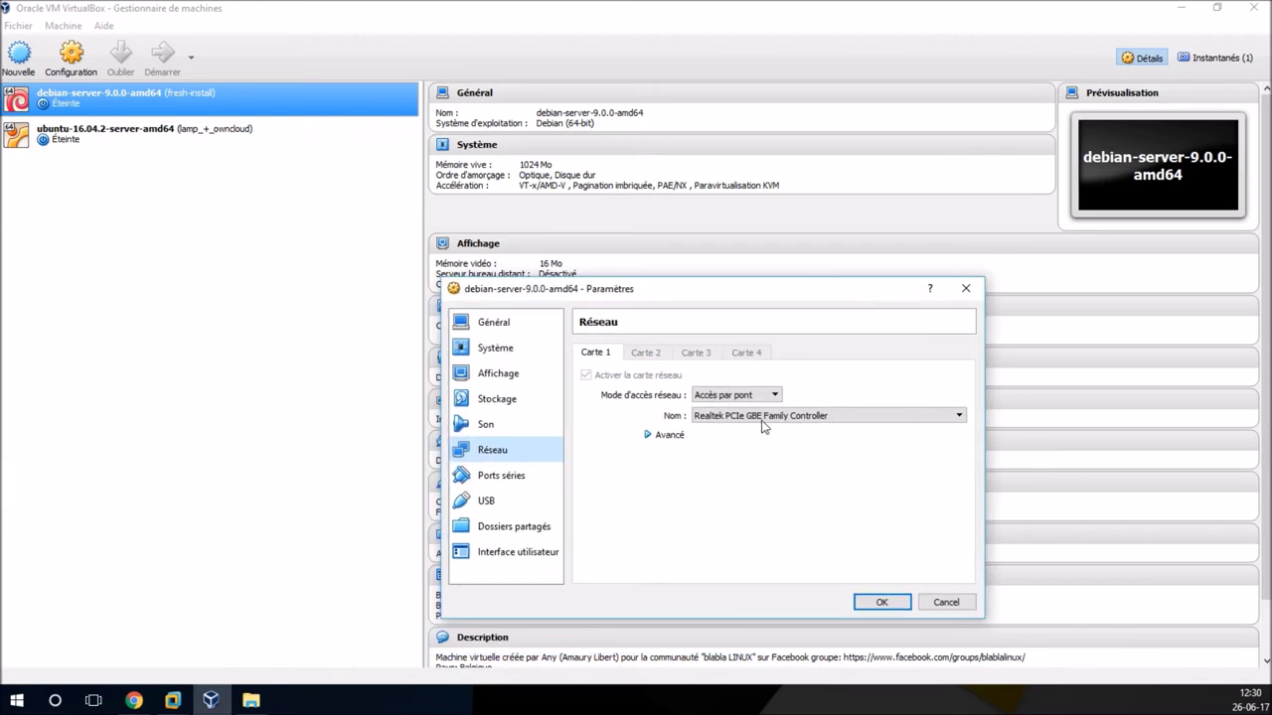
click(880, 603)
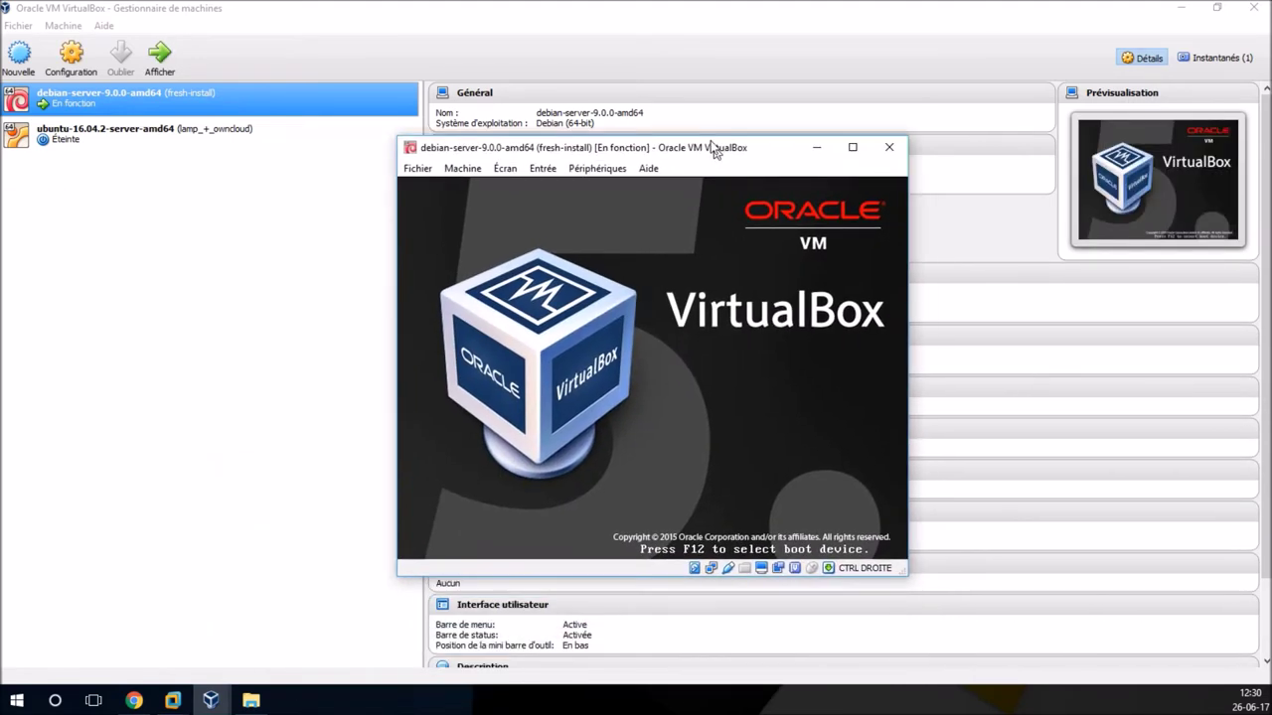
Step: Boot the default Debian GRUB entry and move the VM window once the login prompt appears
click(546, 388)
key(Return)
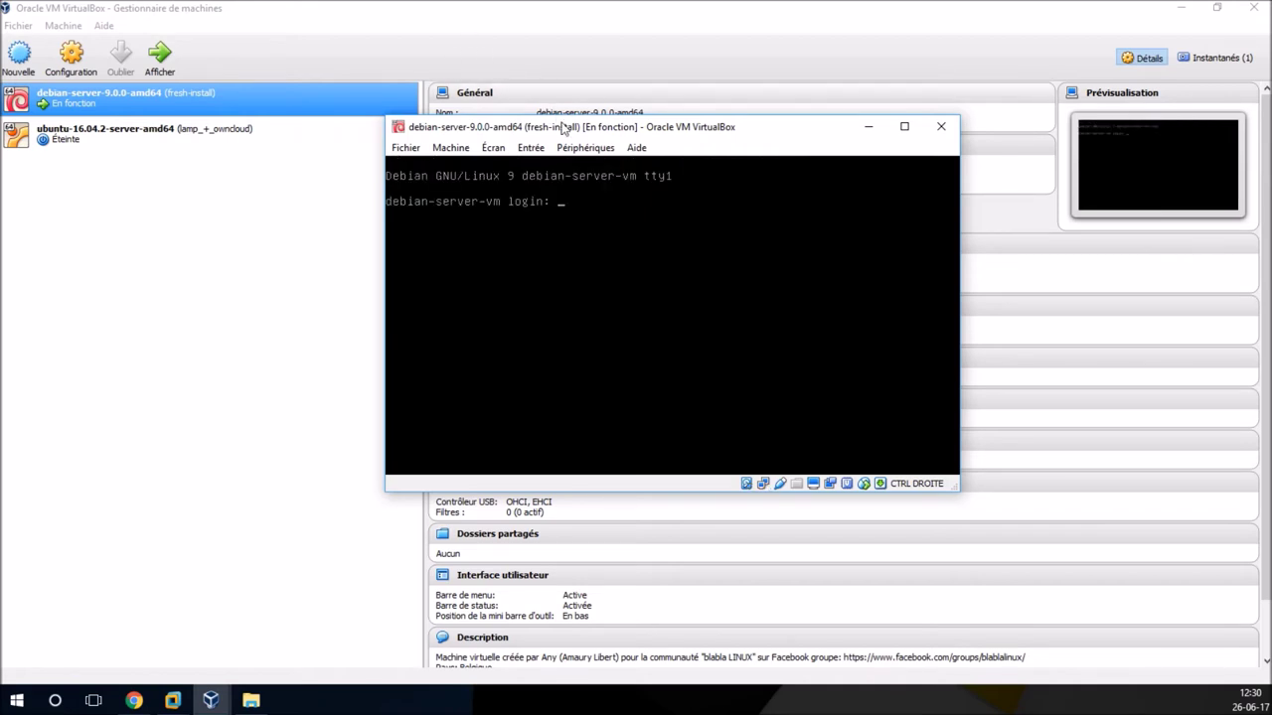
drag(563, 127, 296, 46)
Step: Glance at the machine's description settings, then center the Debian console window on screen
click(725, 23)
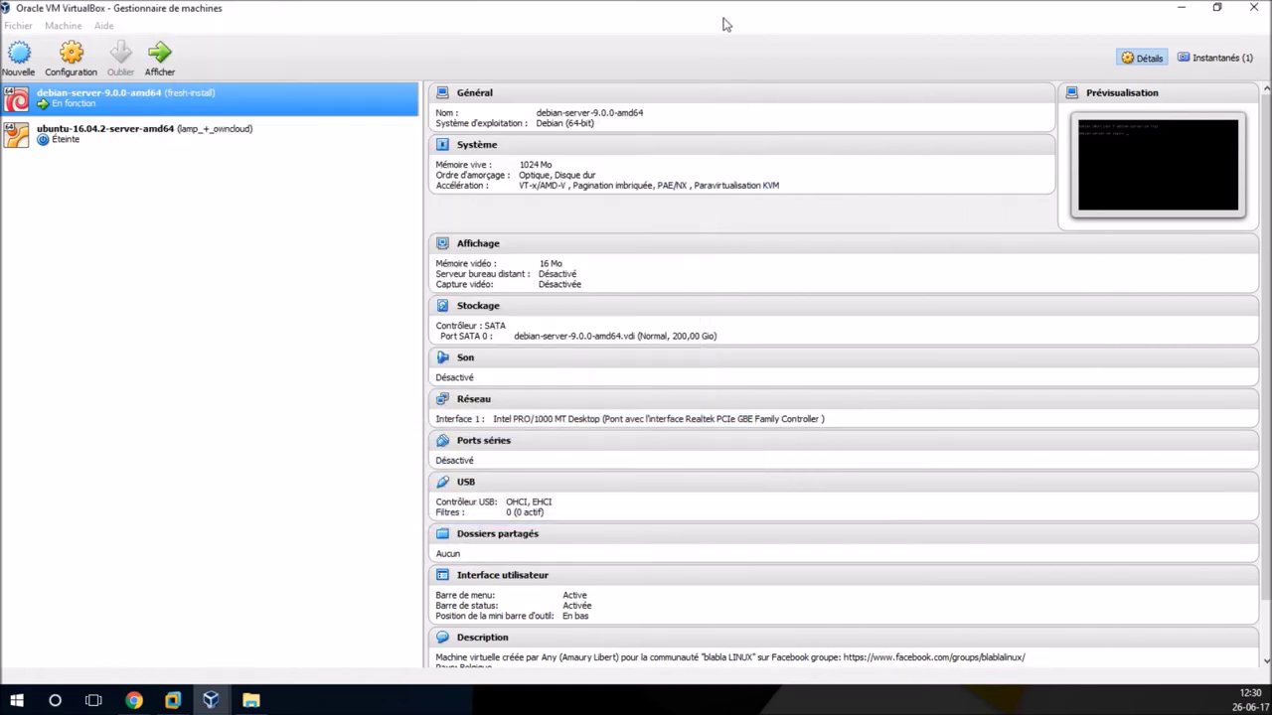
scroll(724, 441, down, 2)
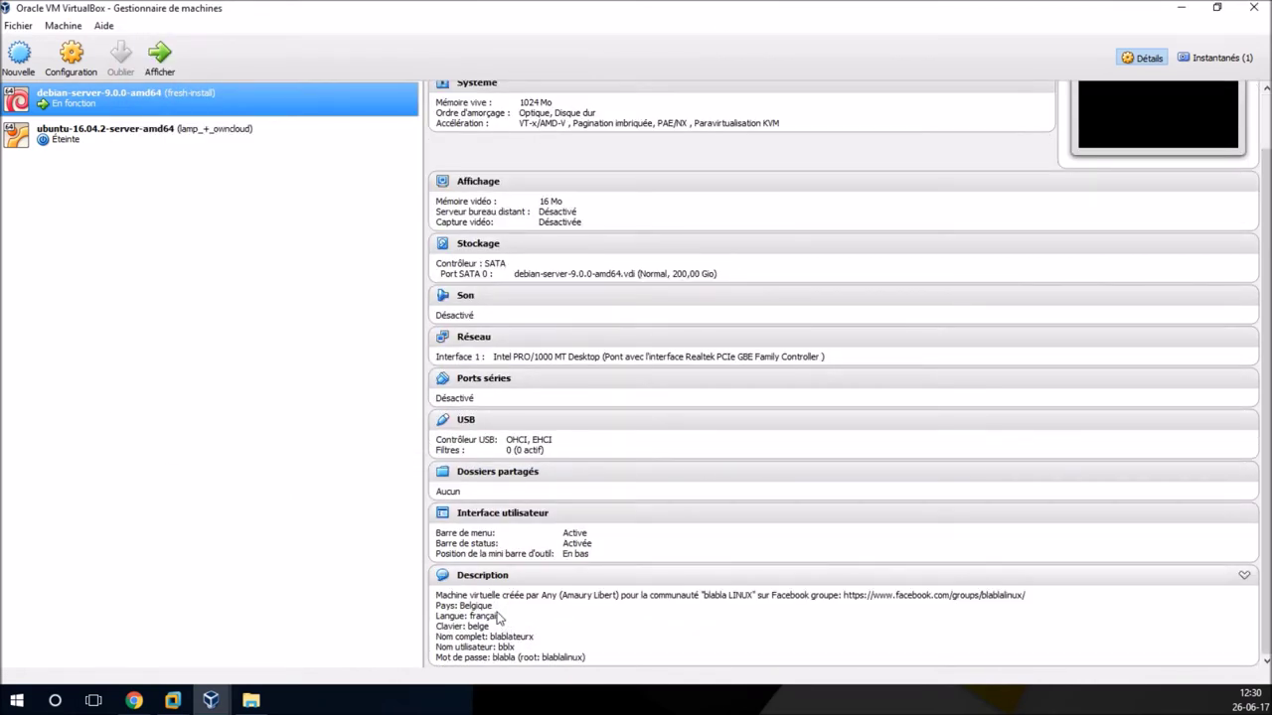
click(483, 576)
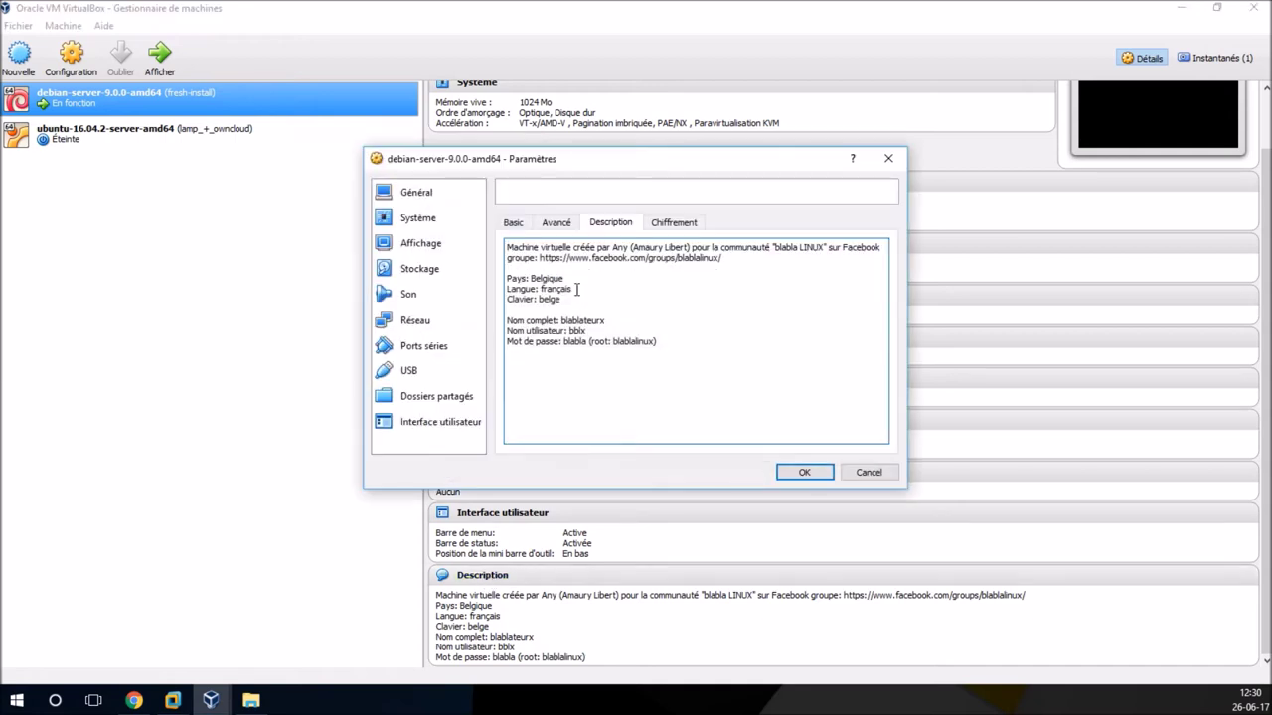
click(868, 473)
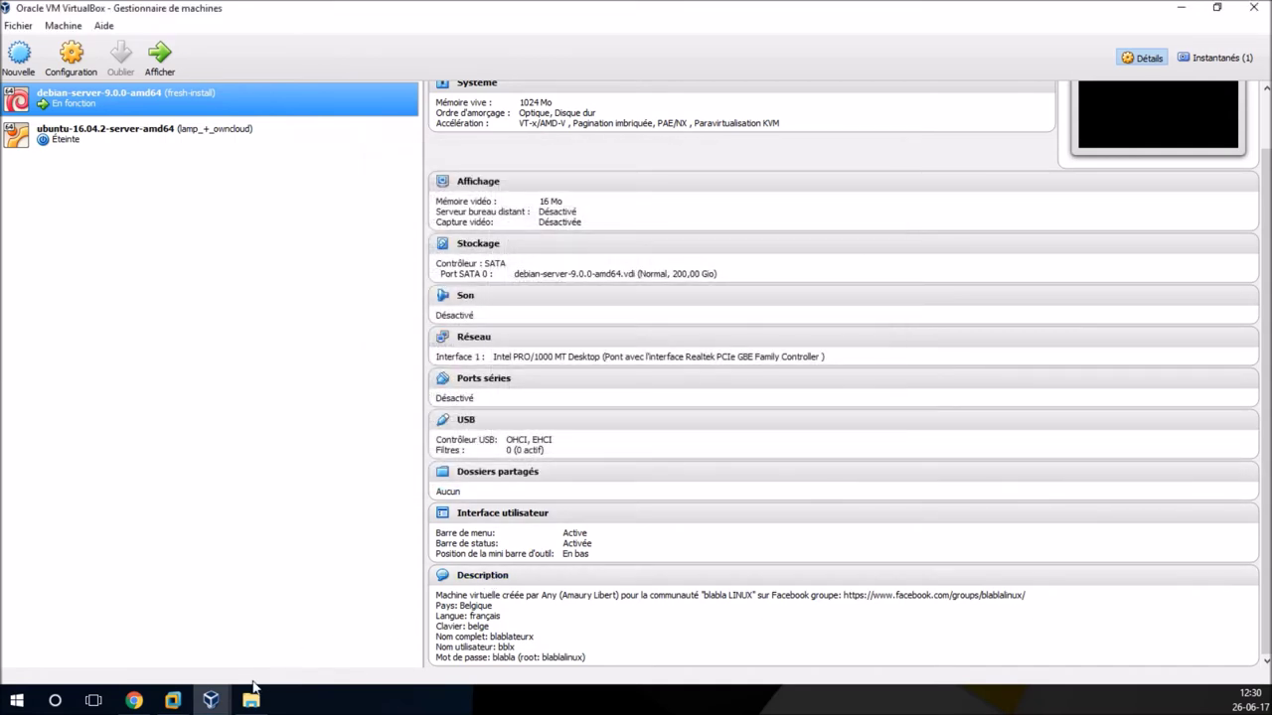
mouse_move(209, 701)
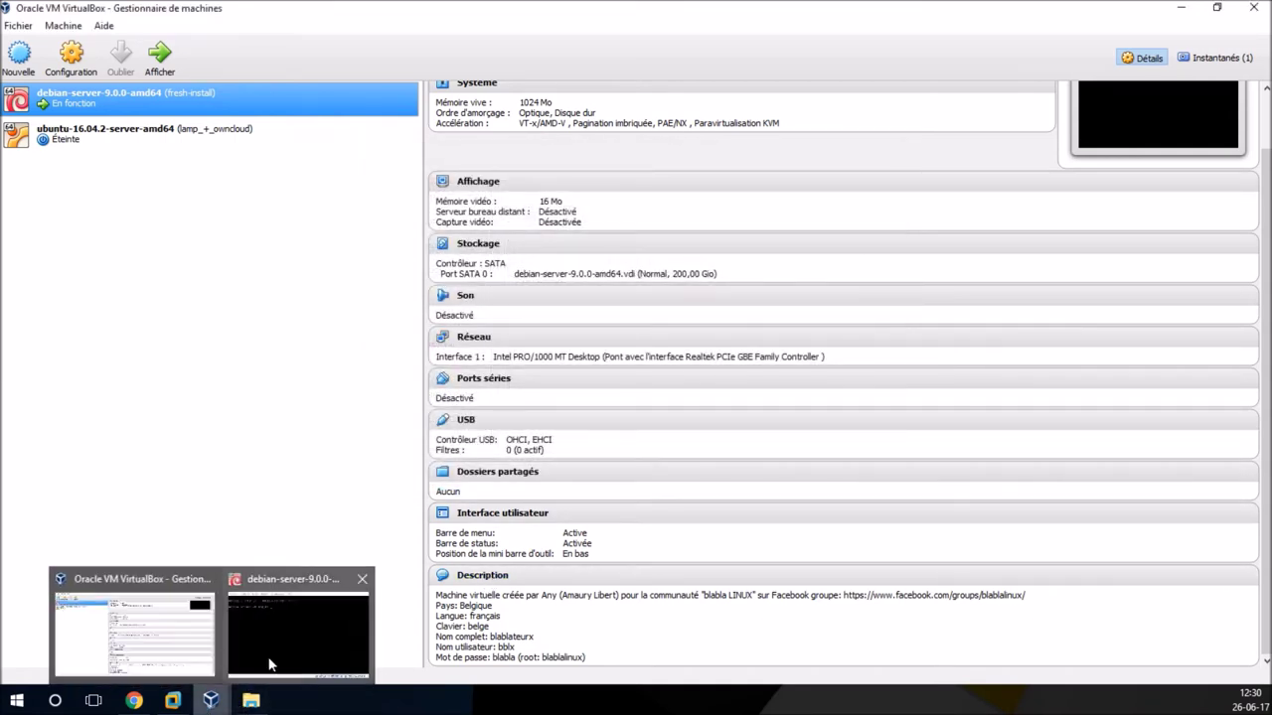
click(298, 631)
drag(468, 52, 729, 192)
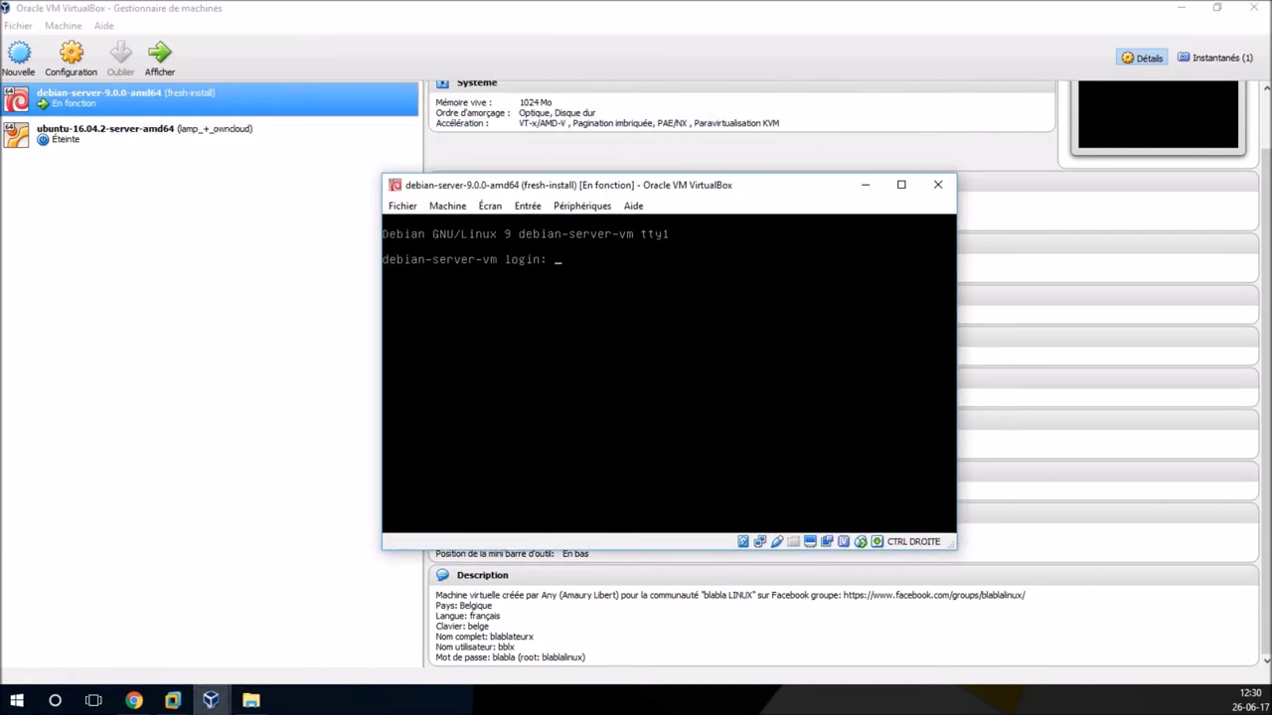
Step: Log in on the Debian console as the regular user and switch to root with su root
text(bblx)
key(Return)
key(Return)
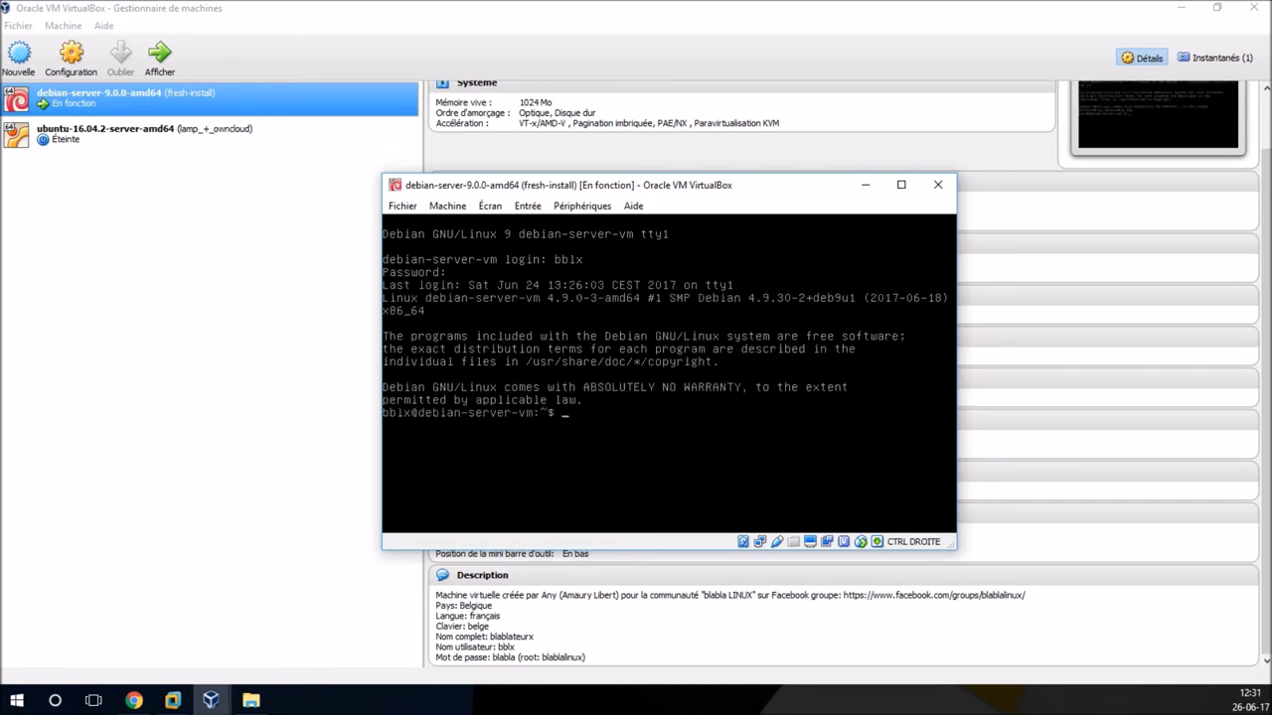
text(su root)
key(Return)
key(Return)
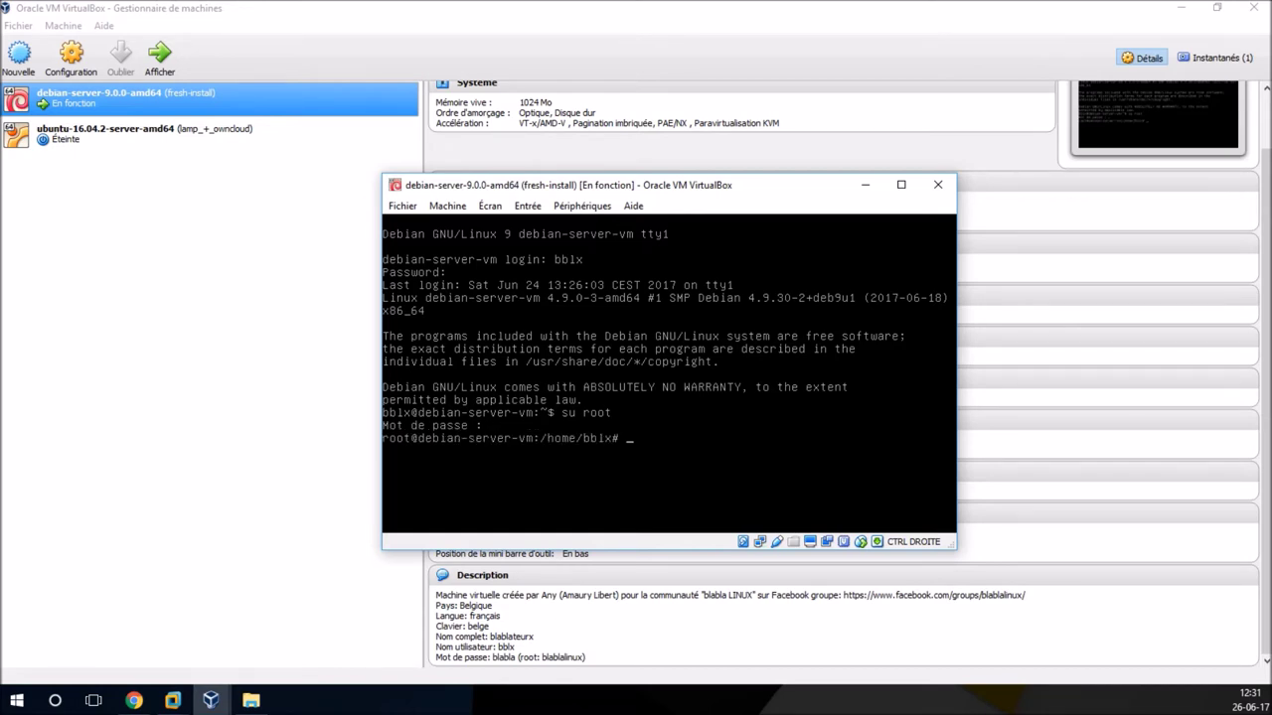
Step: Scroll the blog post to its 'Connaître l'adresse IP' section giving /sbin/ip -4 addr
click(135, 701)
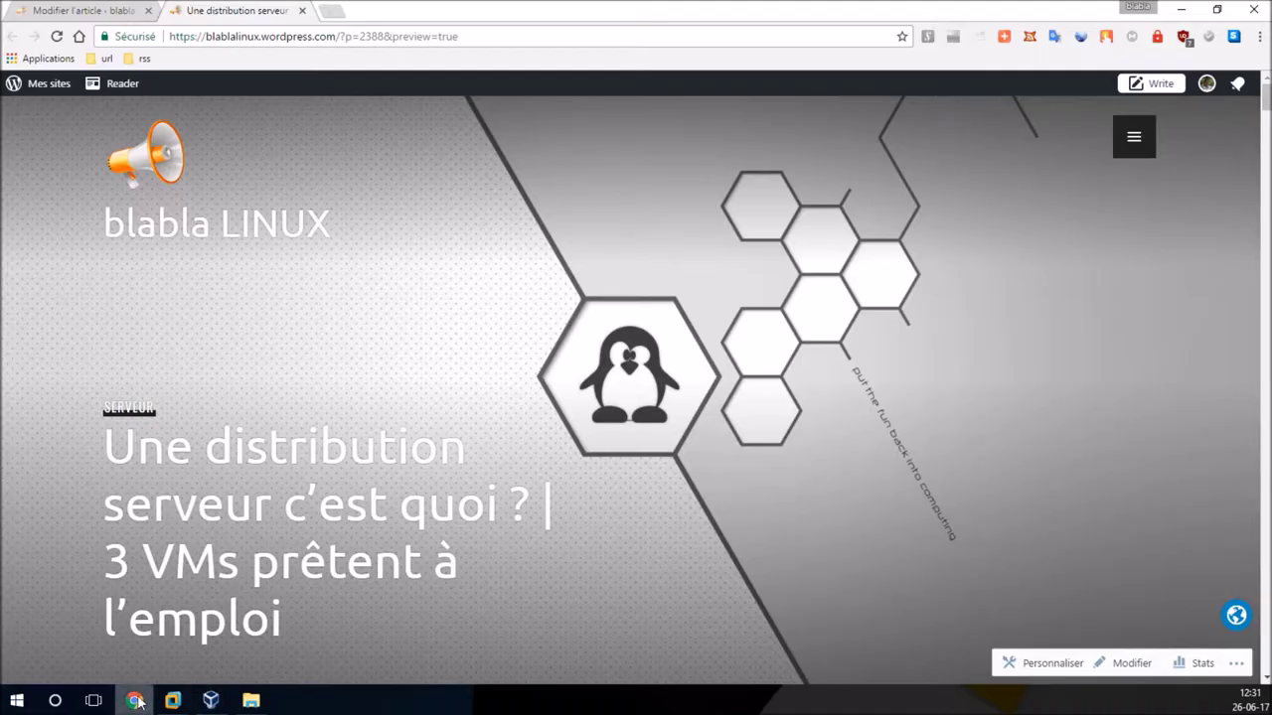
scroll(322, 493, down, 8)
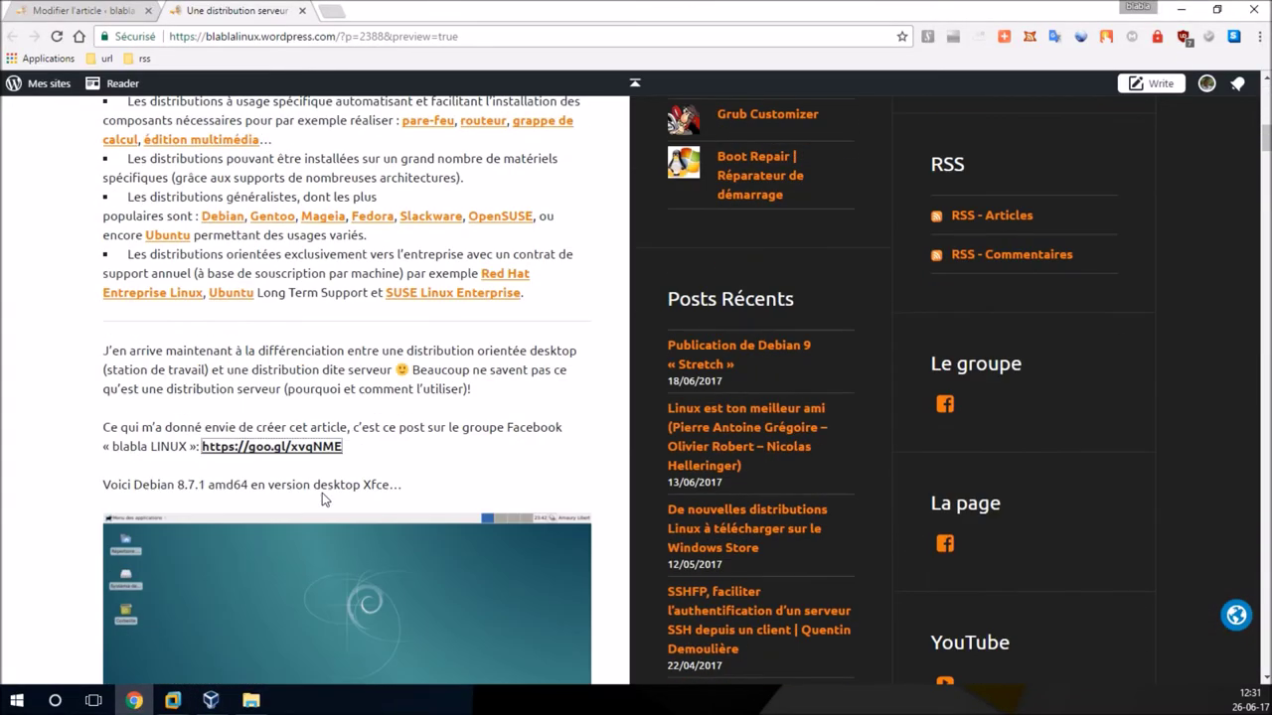
scroll(321, 493, down, 5)
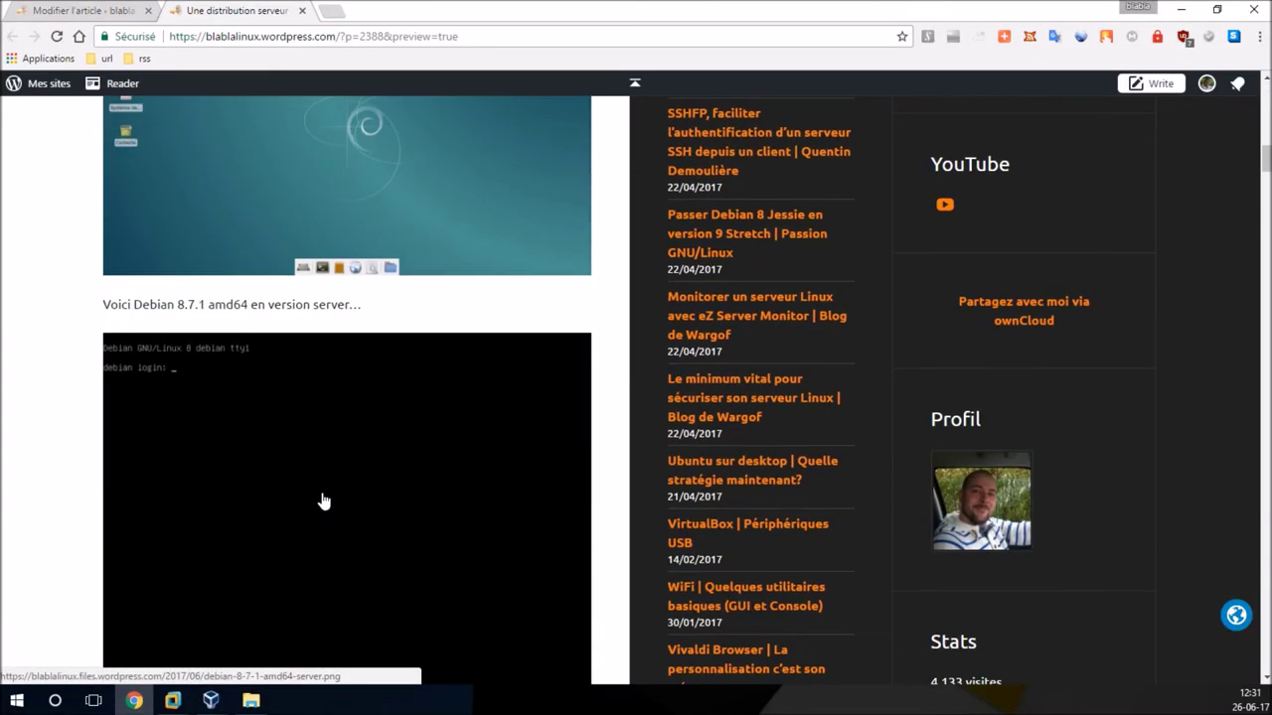
scroll(321, 502, down, 6)
scroll(323, 500, down, 9)
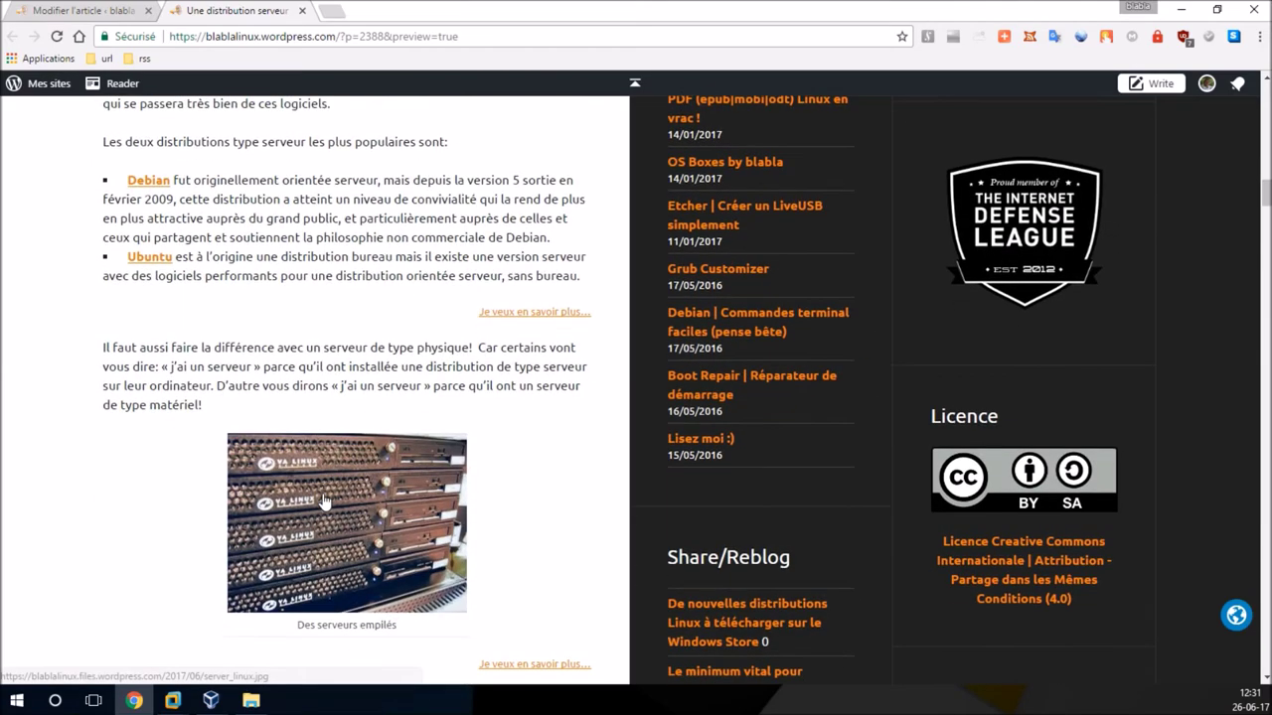
scroll(326, 497, down, 10)
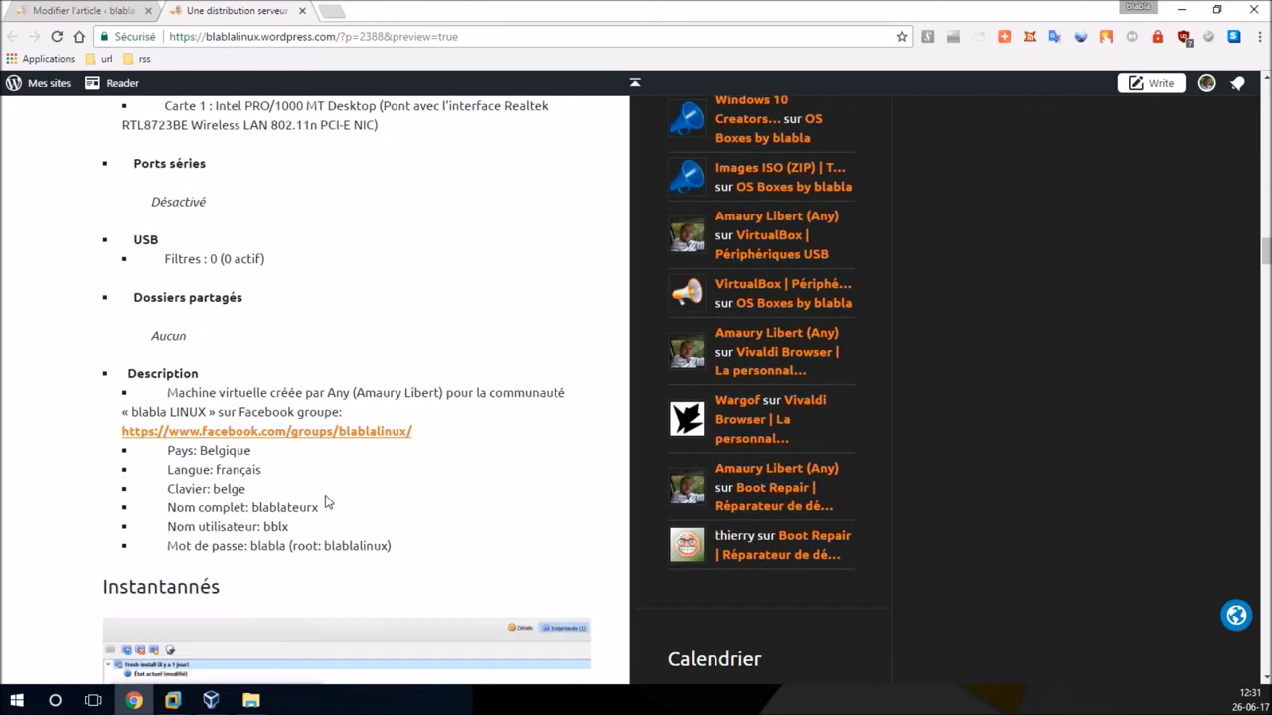
scroll(326, 497, down, 15)
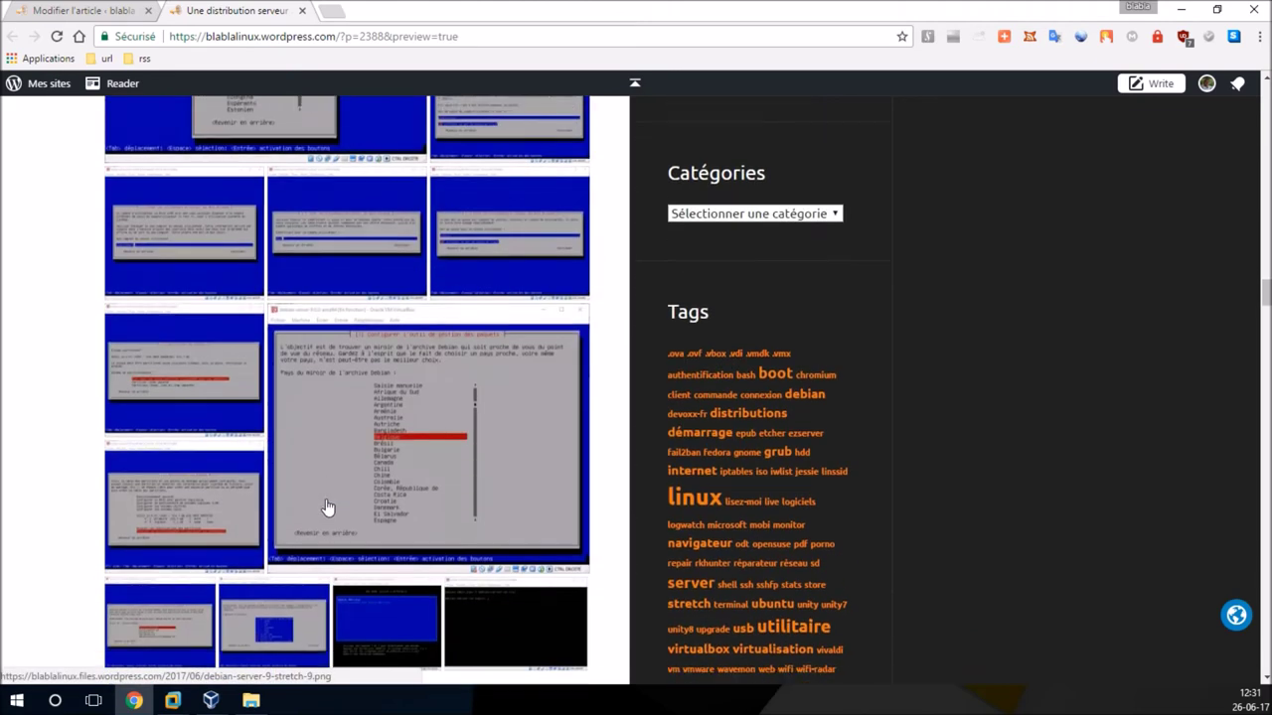
scroll(327, 501, up, 1)
scroll(327, 502, down, 1)
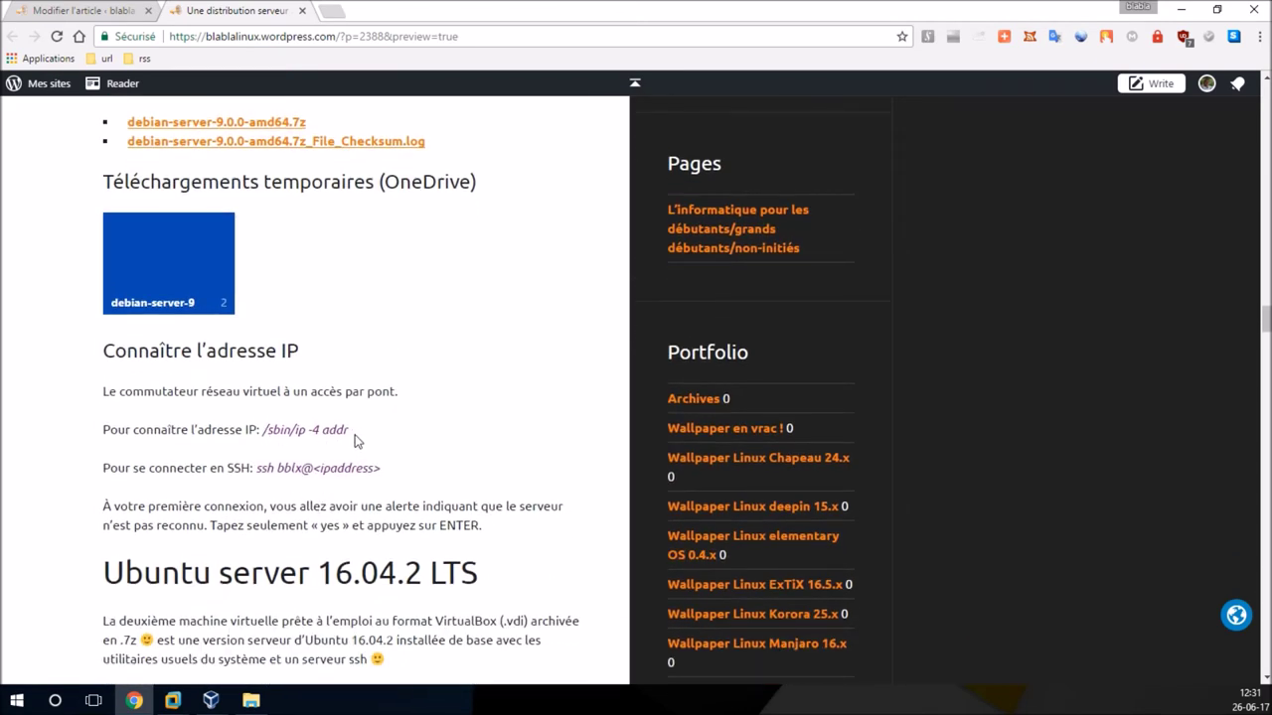
click(210, 701)
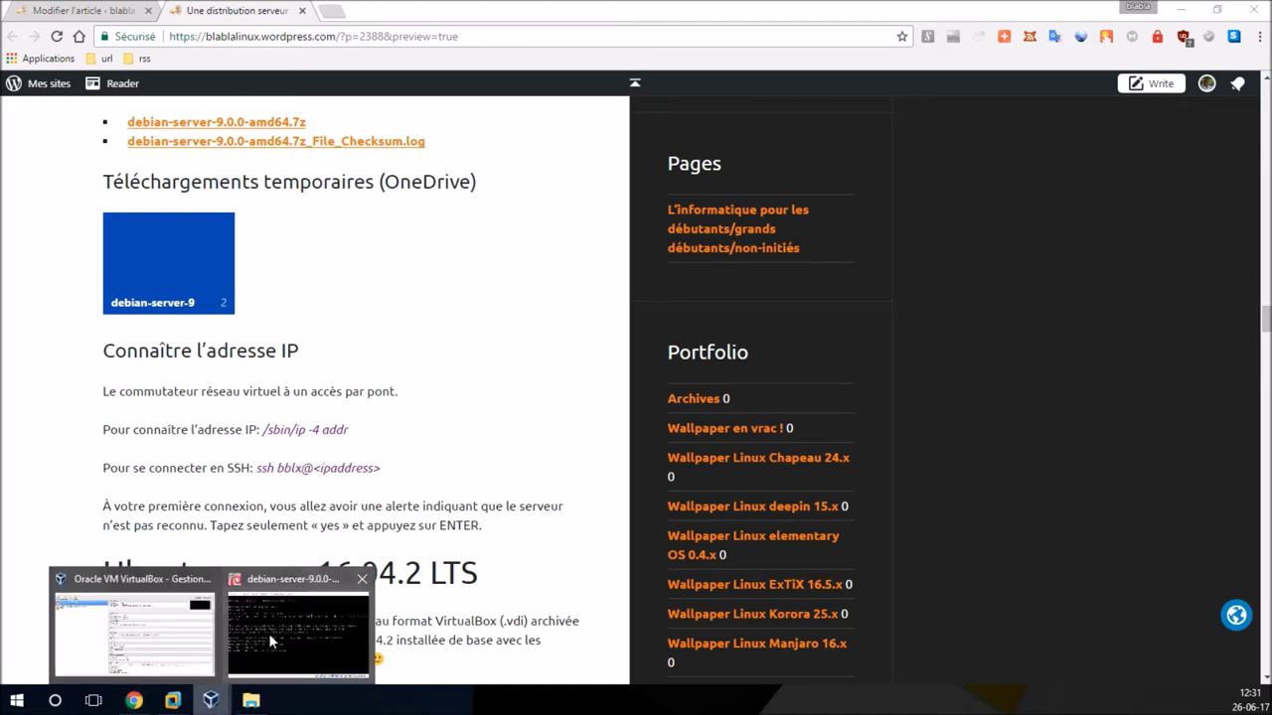
Step: Run /sbin/ip -4 addr as root in the Debian console, showing enp0s3 at 192.168.2.7/24
click(270, 641)
drag(571, 185, 735, 164)
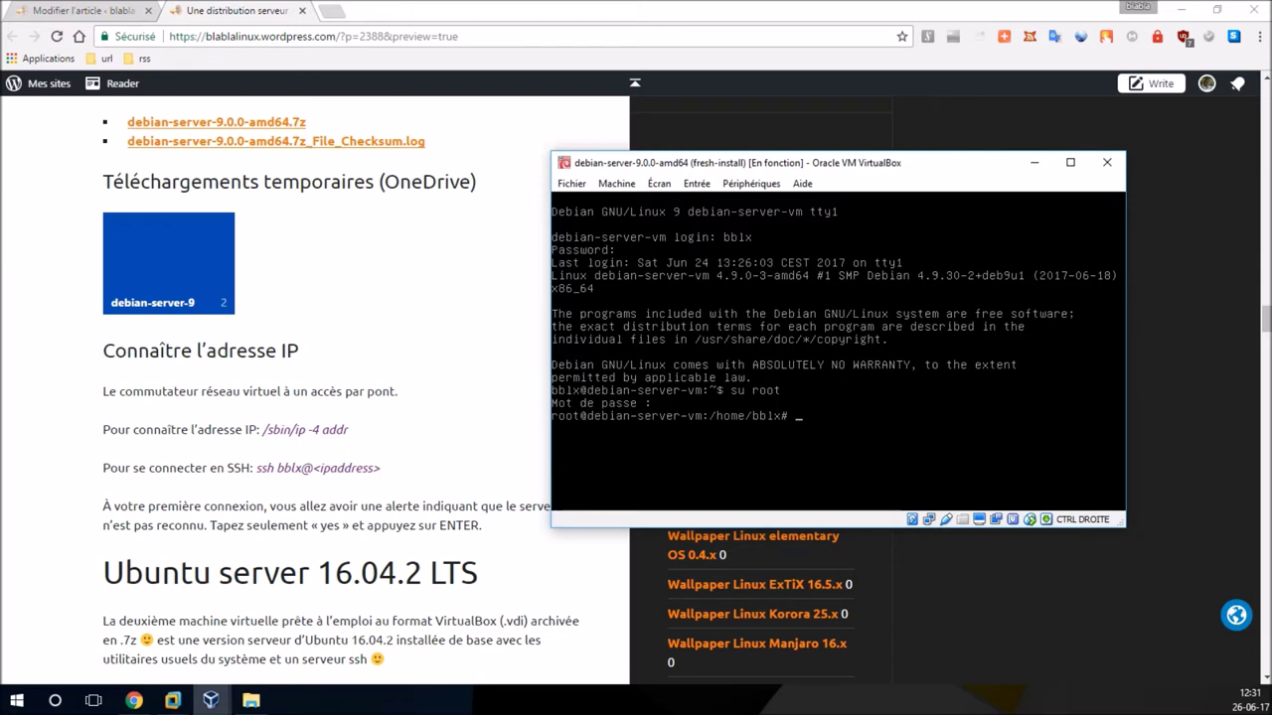
text(/)
text(bin/ip -)
key(BackSpace)
text(-4 addr)
key(Return)
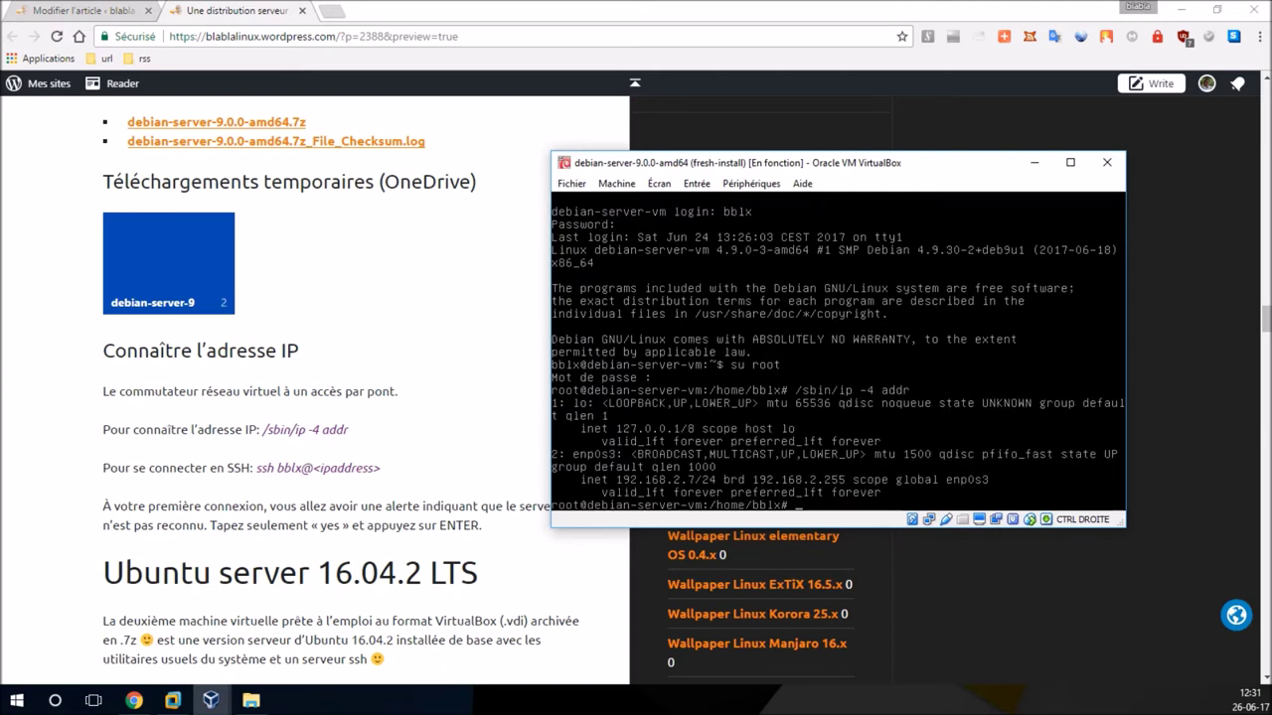
drag(800, 162, 766, 135)
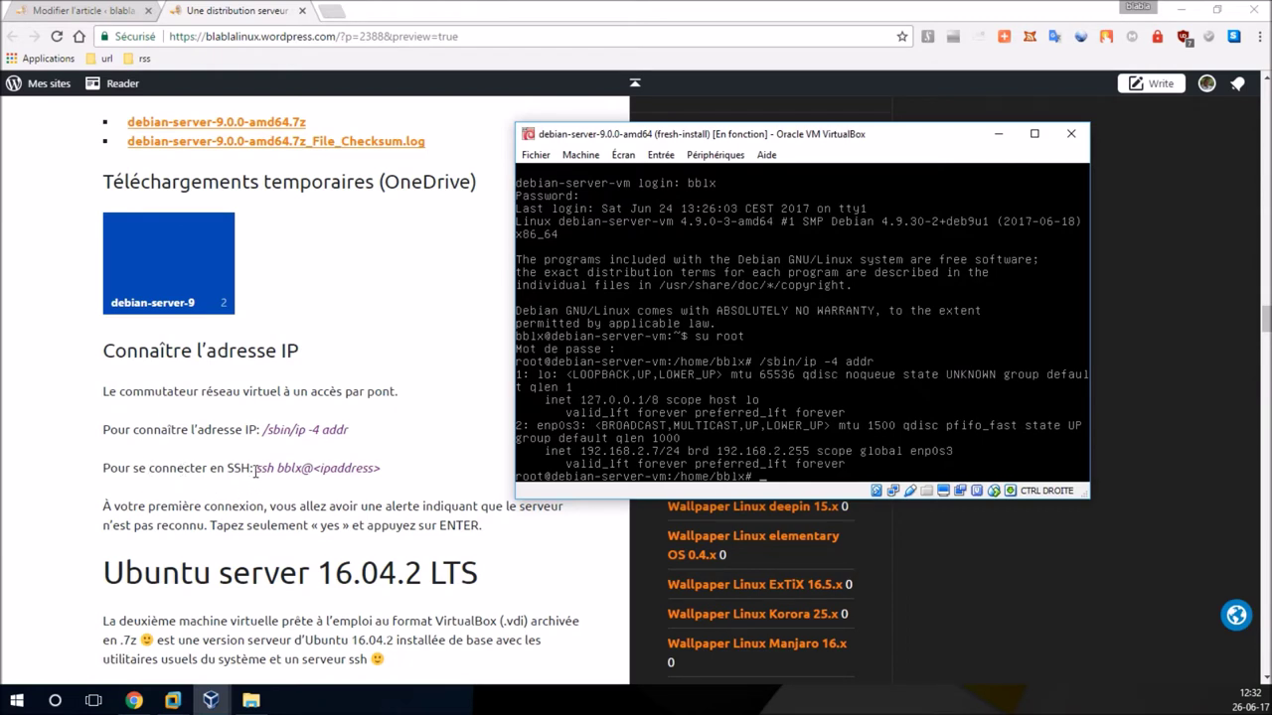
Step: Bring VMware Workstation forward and open a terminal on the debian-8.7.1-amd64-xfce desktop
click(172, 700)
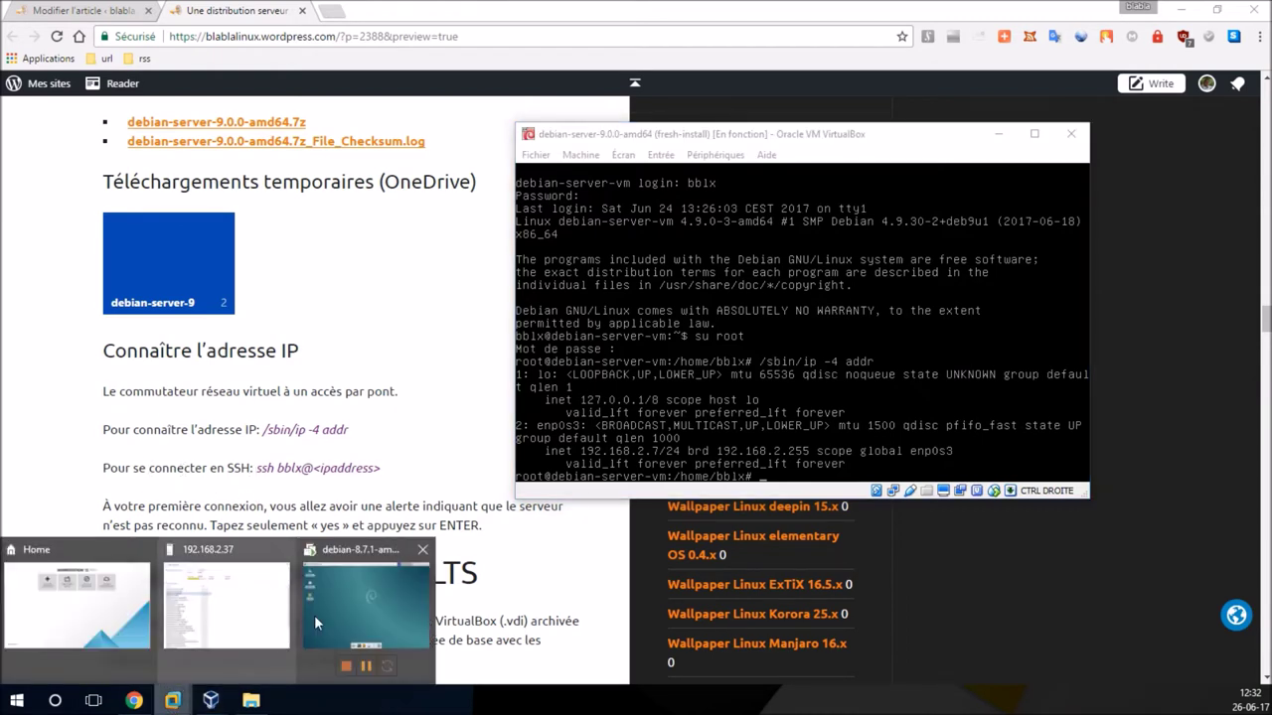
click(264, 603)
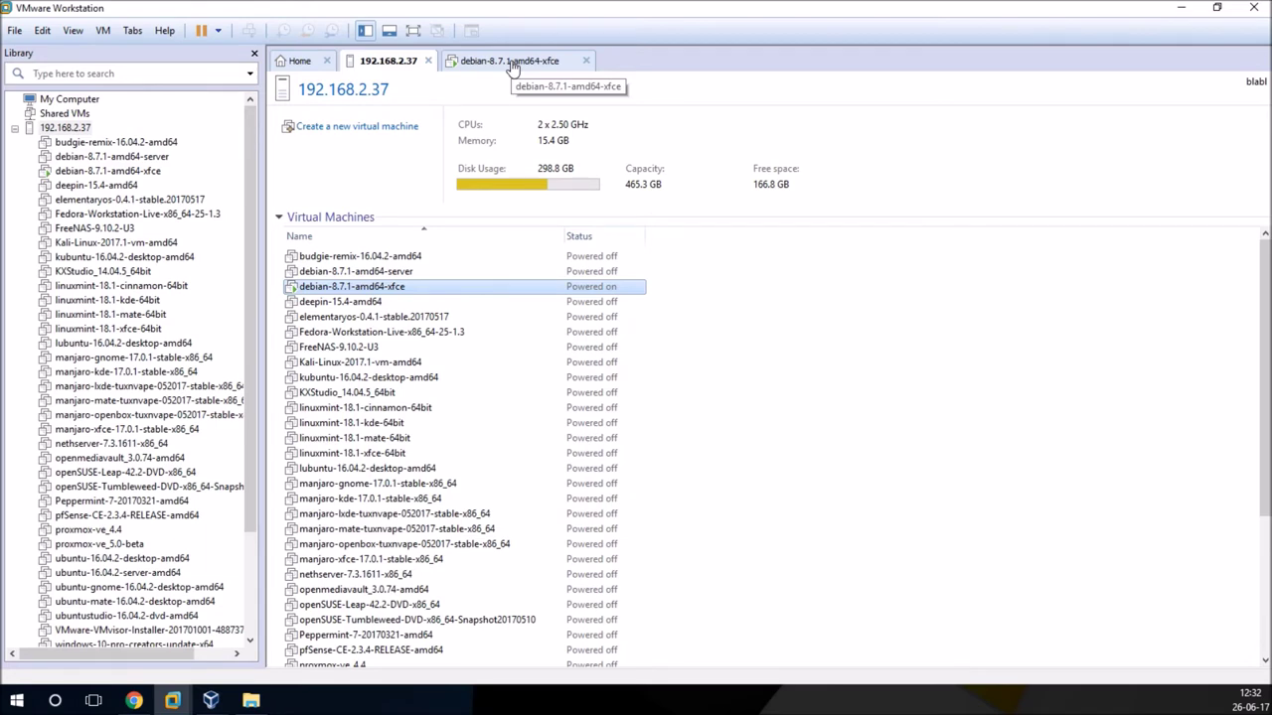
click(513, 63)
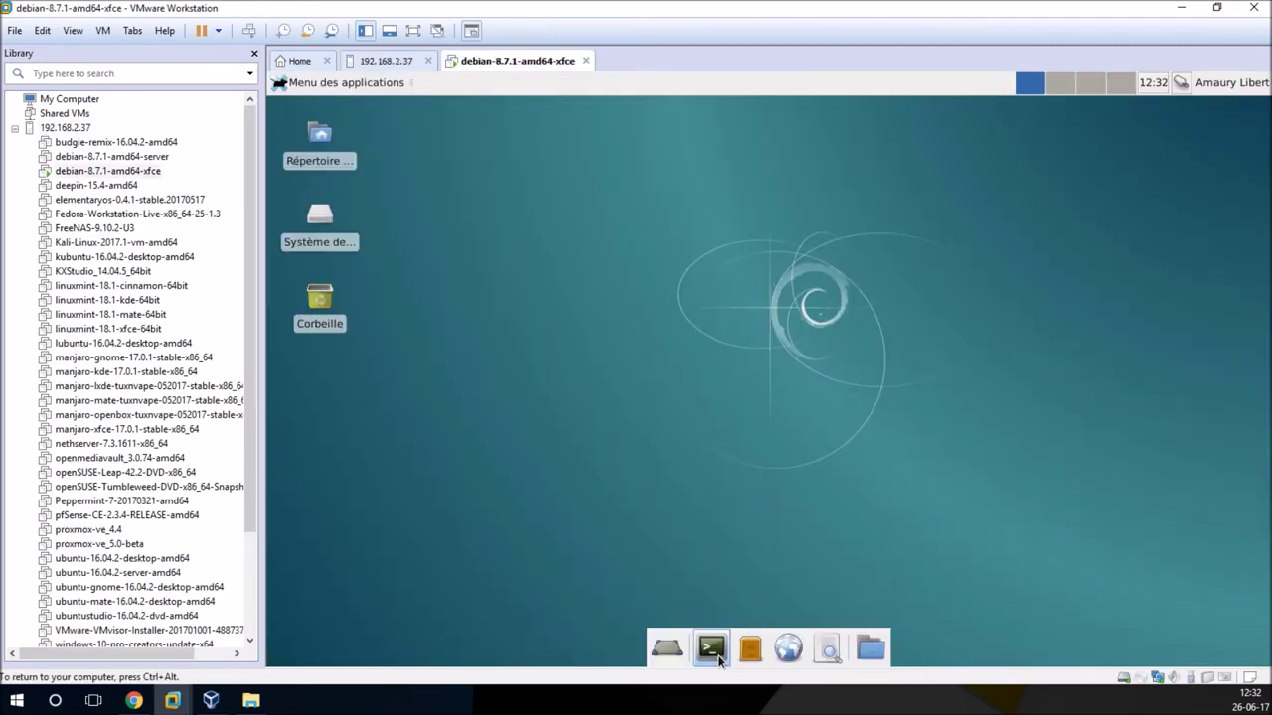
click(711, 648)
drag(628, 106, 895, 157)
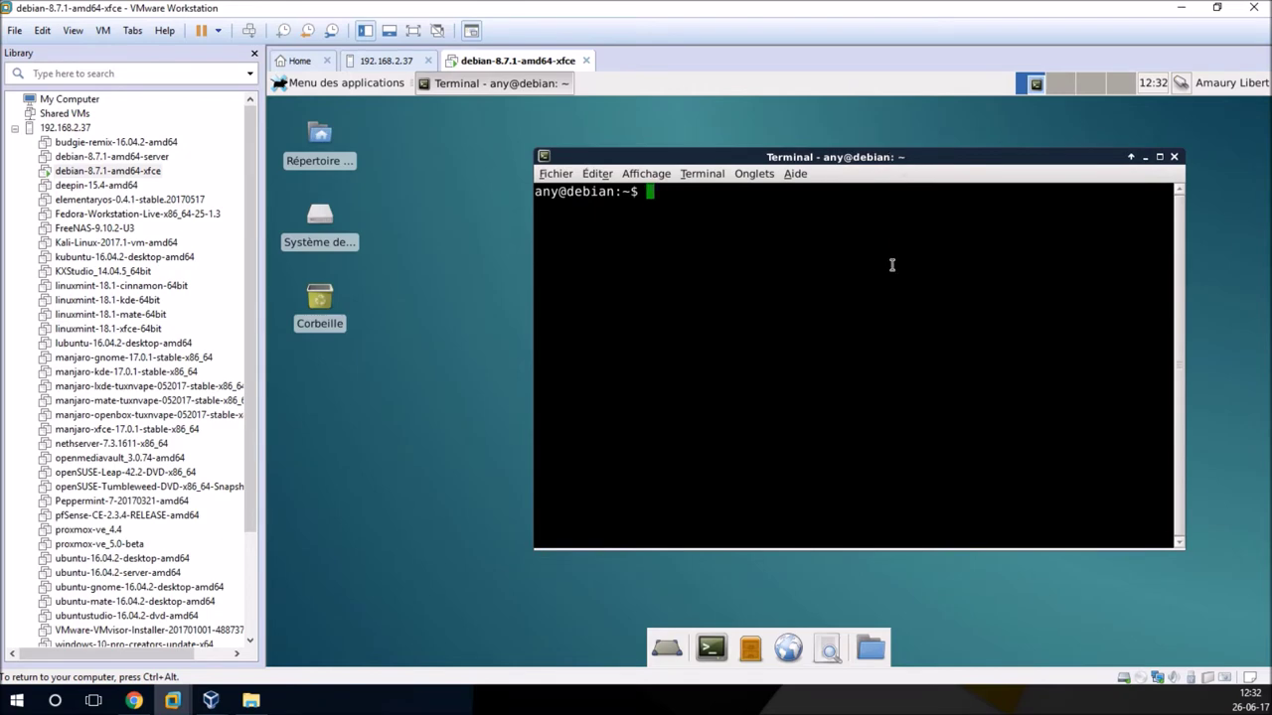
Step: Check the blog post in Chrome, then return to the Debian Xfce VM
click(134, 701)
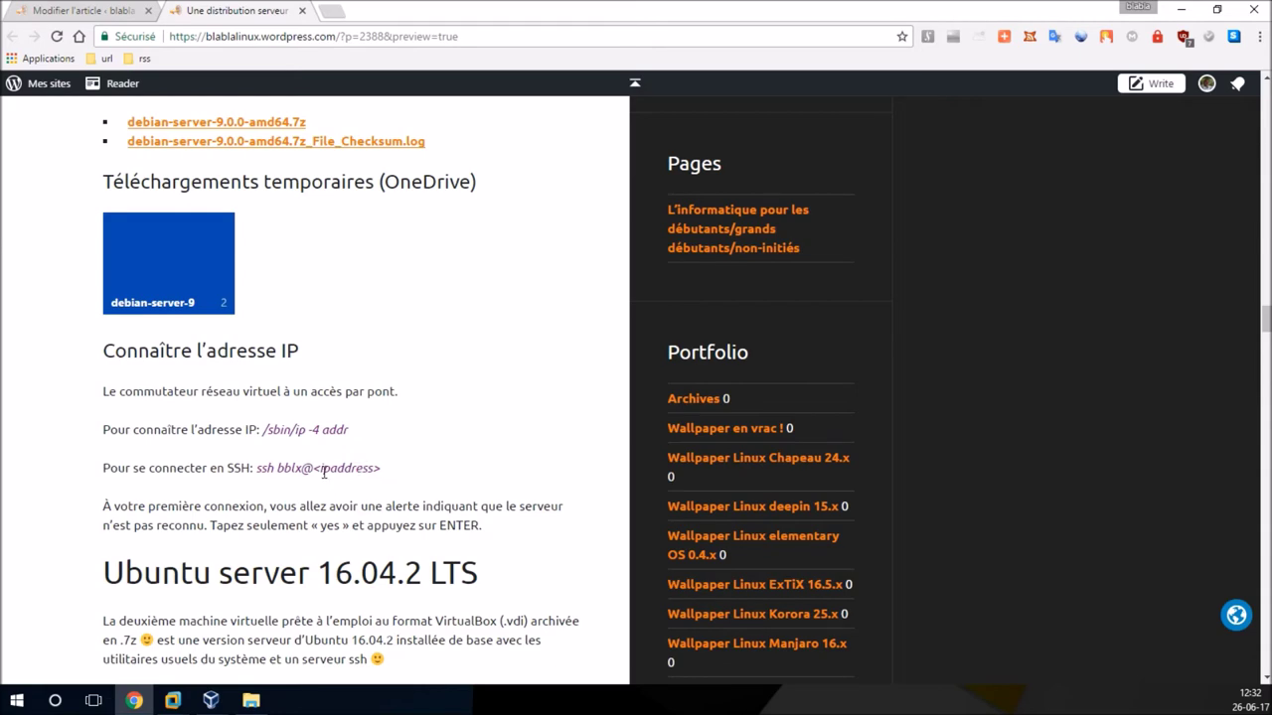
mouse_move(211, 701)
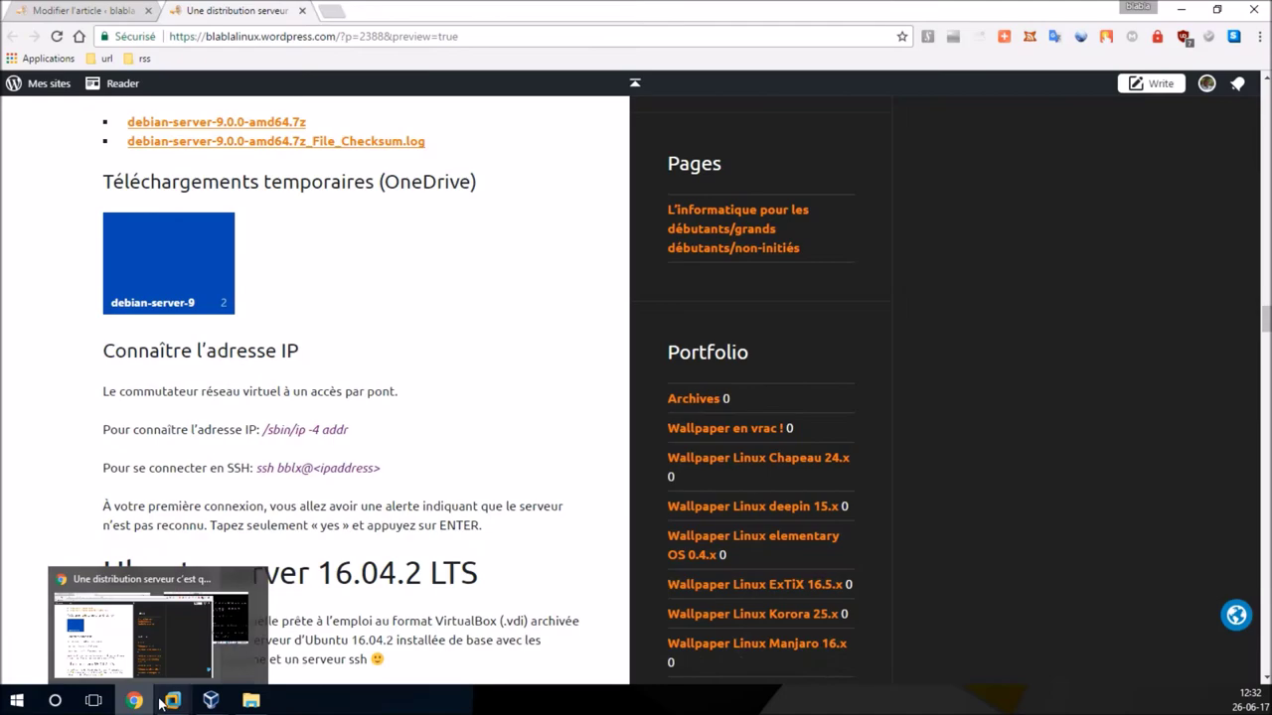
mouse_move(172, 701)
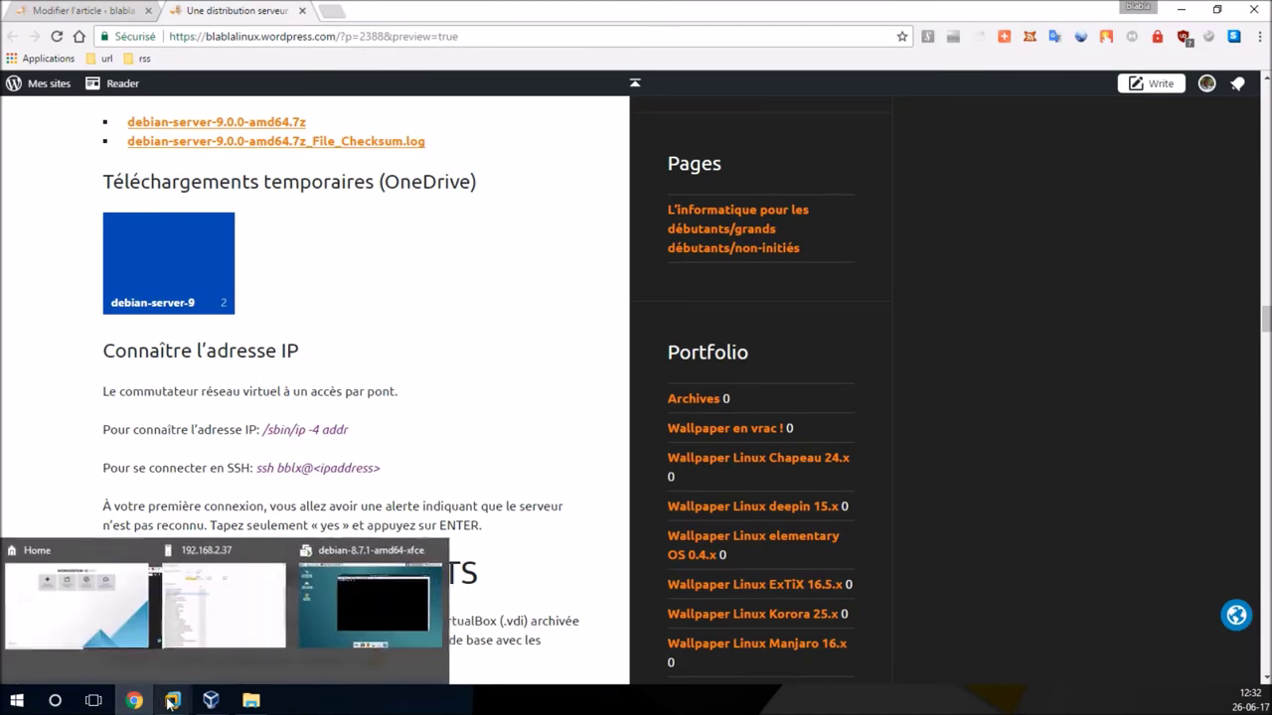
click(322, 608)
Step: SSH to 192.168.2.7 as the regular user, accepting the host key and entering the password
text(ssh)
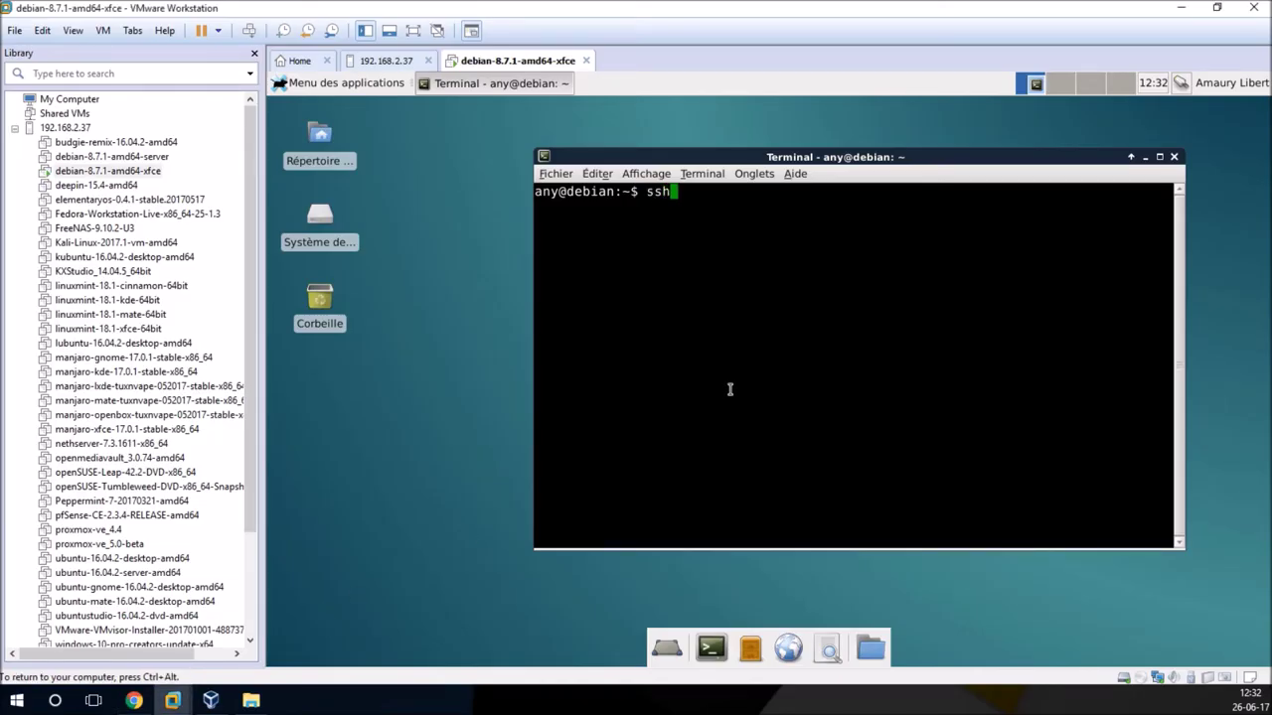
text( bblx@192.168.2.7)
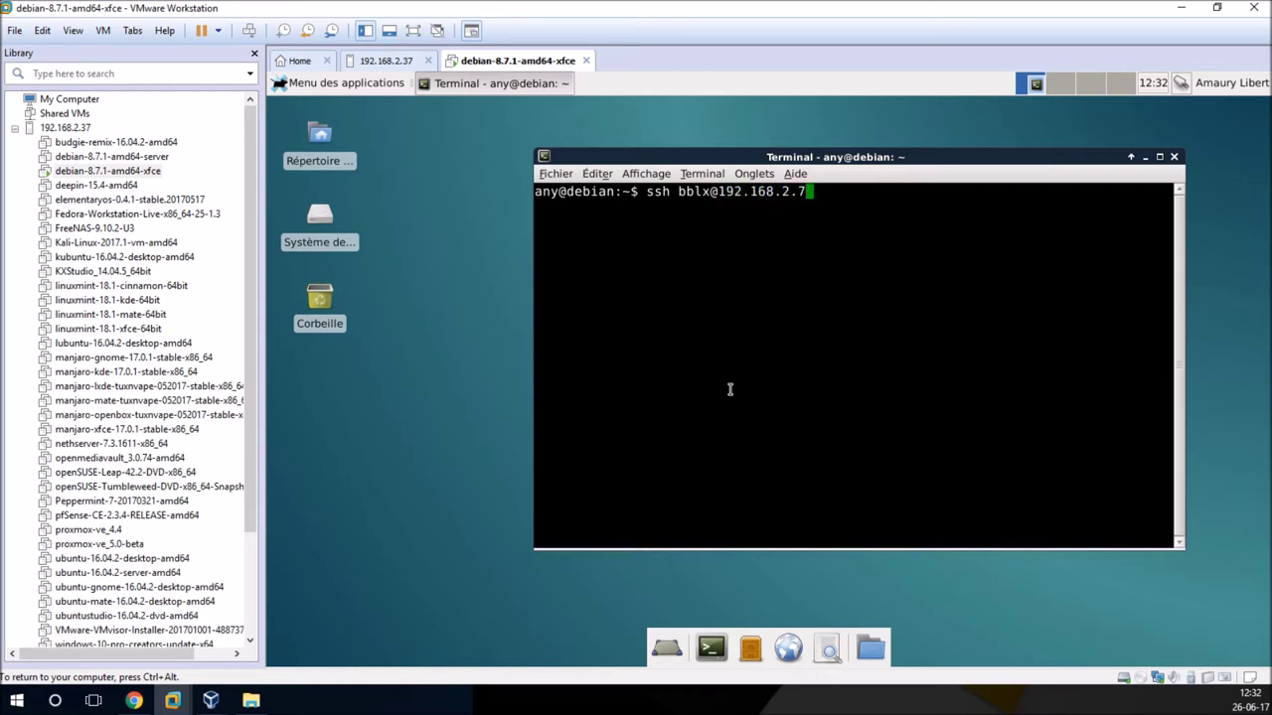
key(Return)
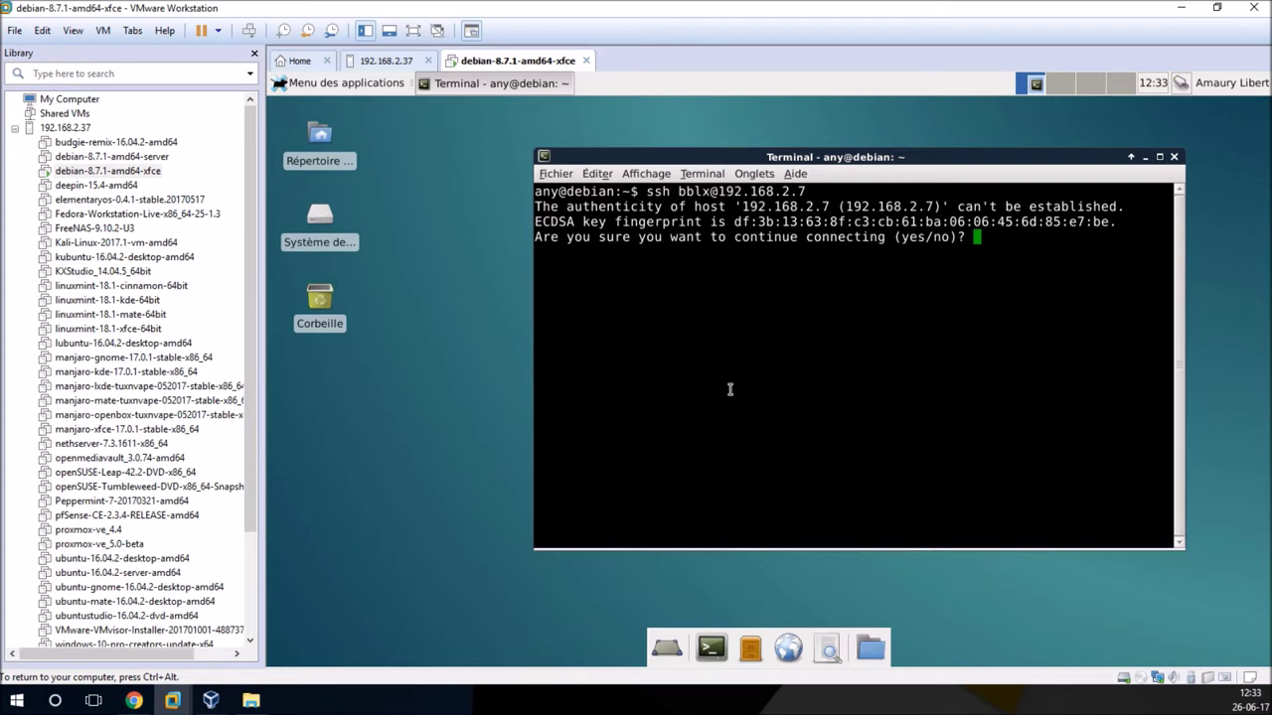
text(yes)
key(Return)
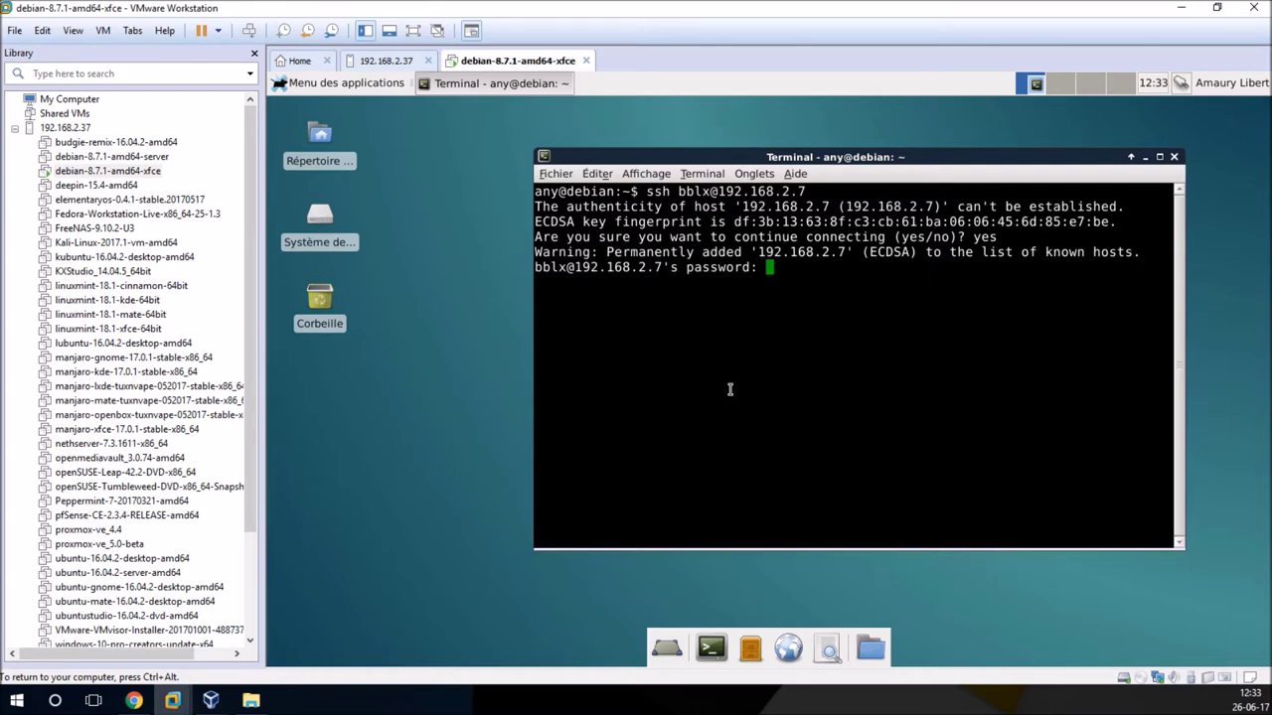
key(Return)
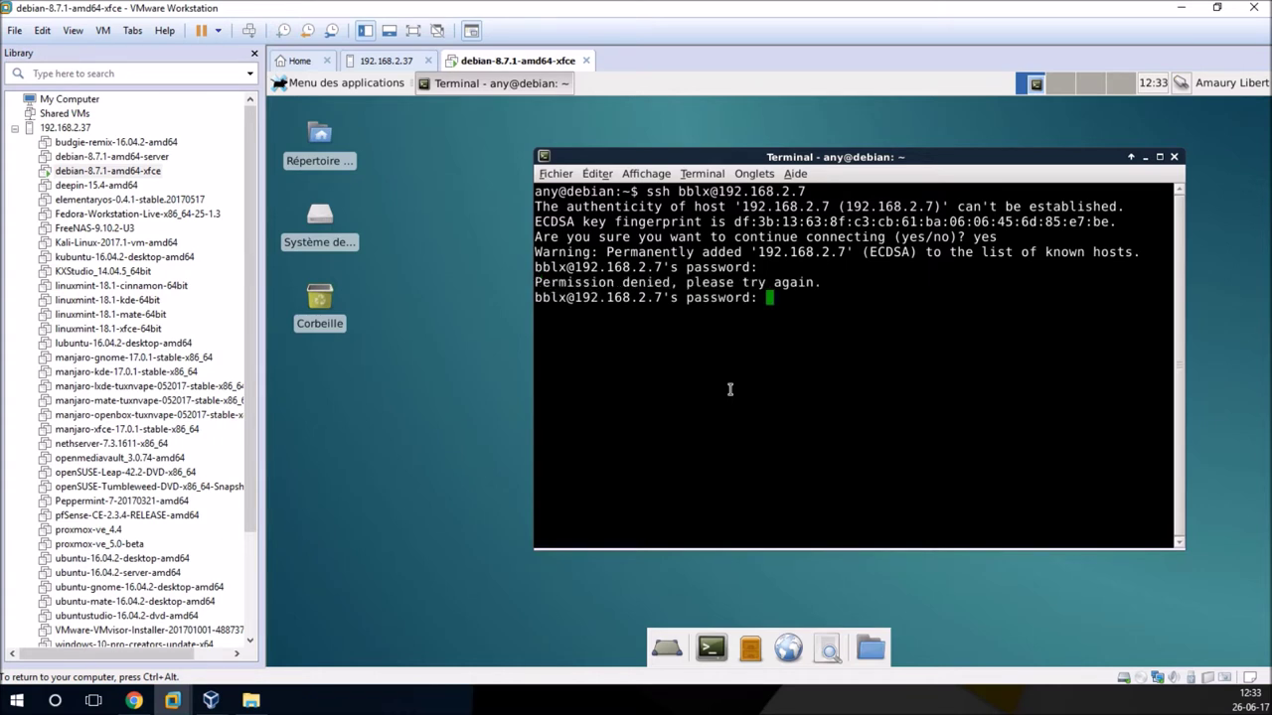
key(Return)
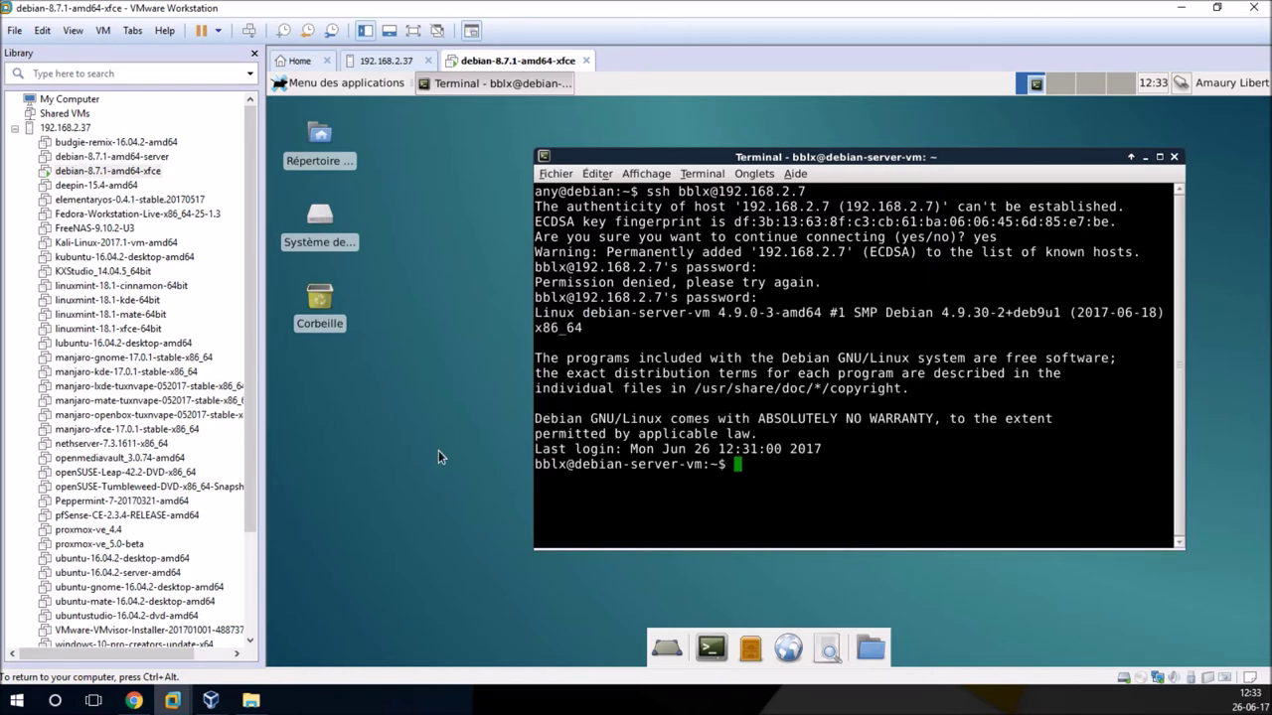
Step: Switch to root over SSH and run apt update on the Debian server
text(su root)
key(Return)
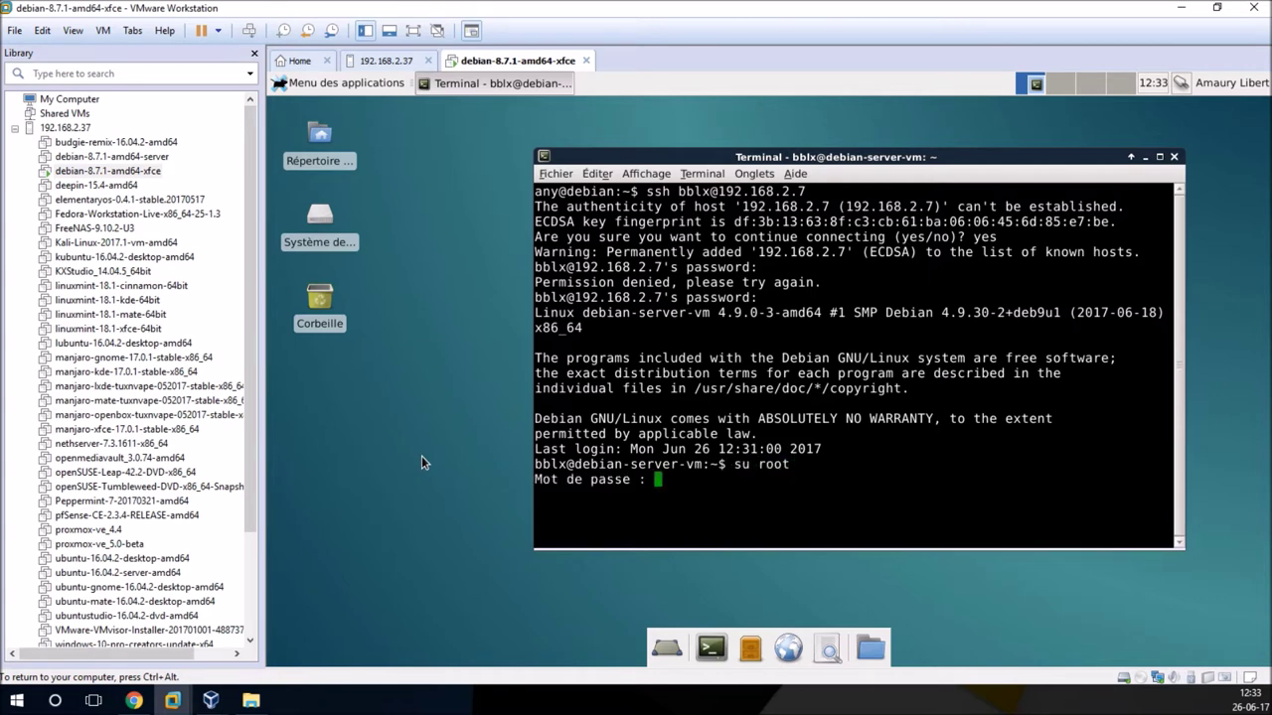
key(Return)
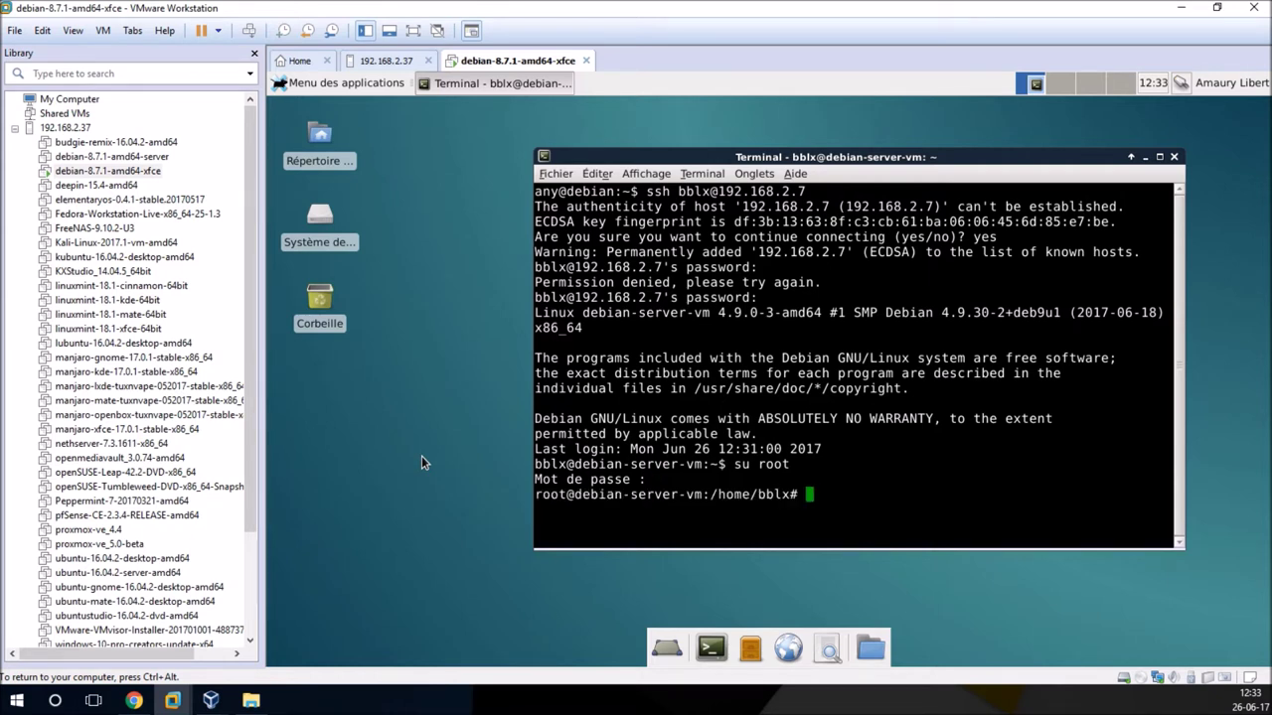
text(apt update)
key(Return)
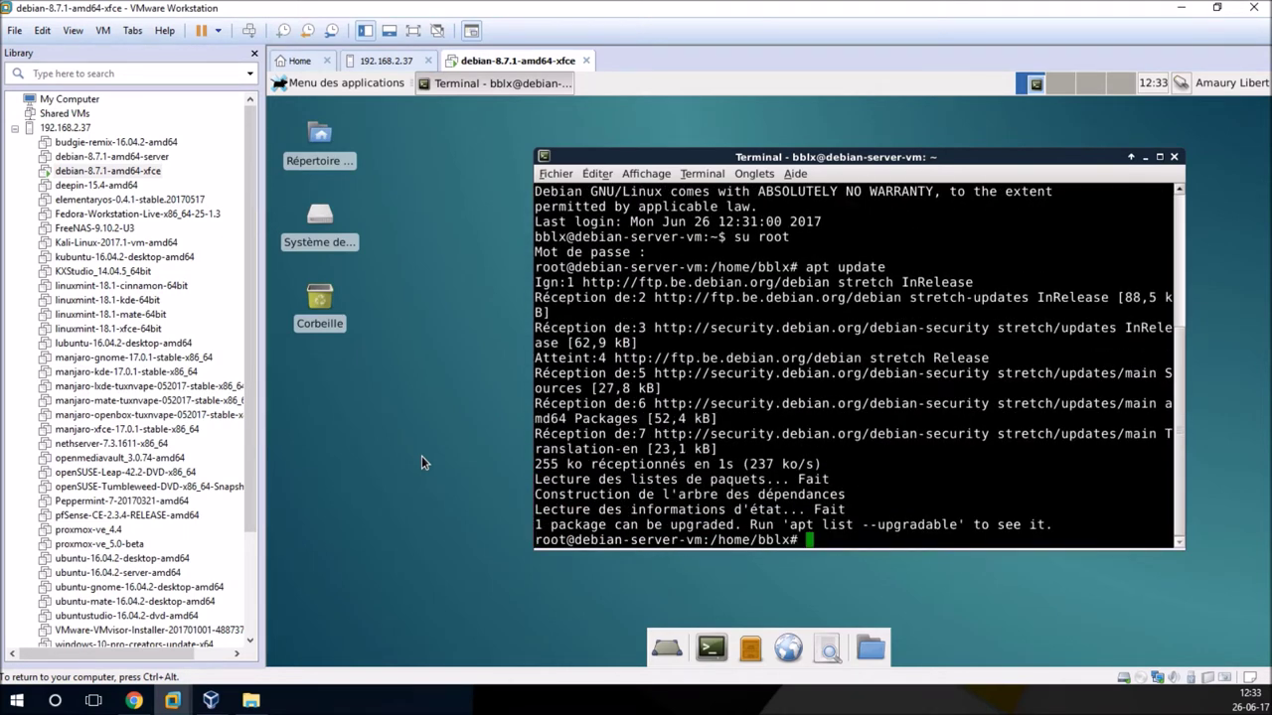
Step: Exit the root shell and the SSH session, then close the Xfce terminal window
text(exit)
key(Return)
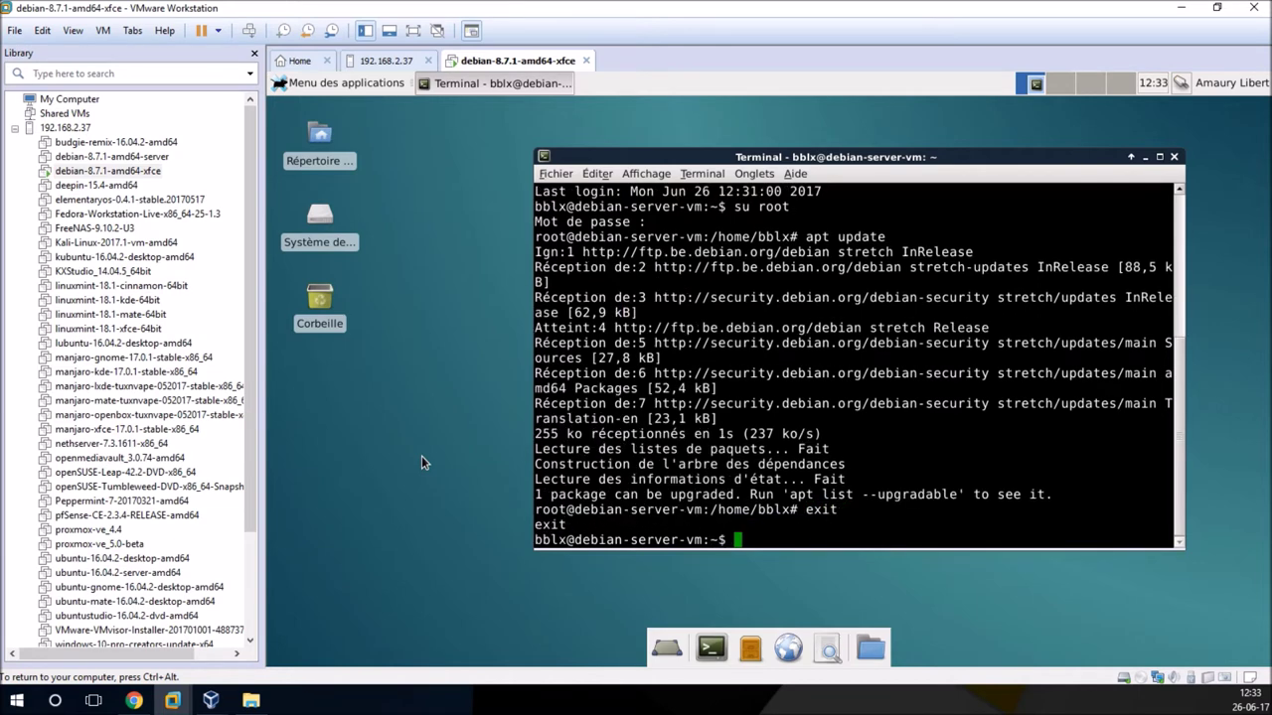
text(exit)
key(Return)
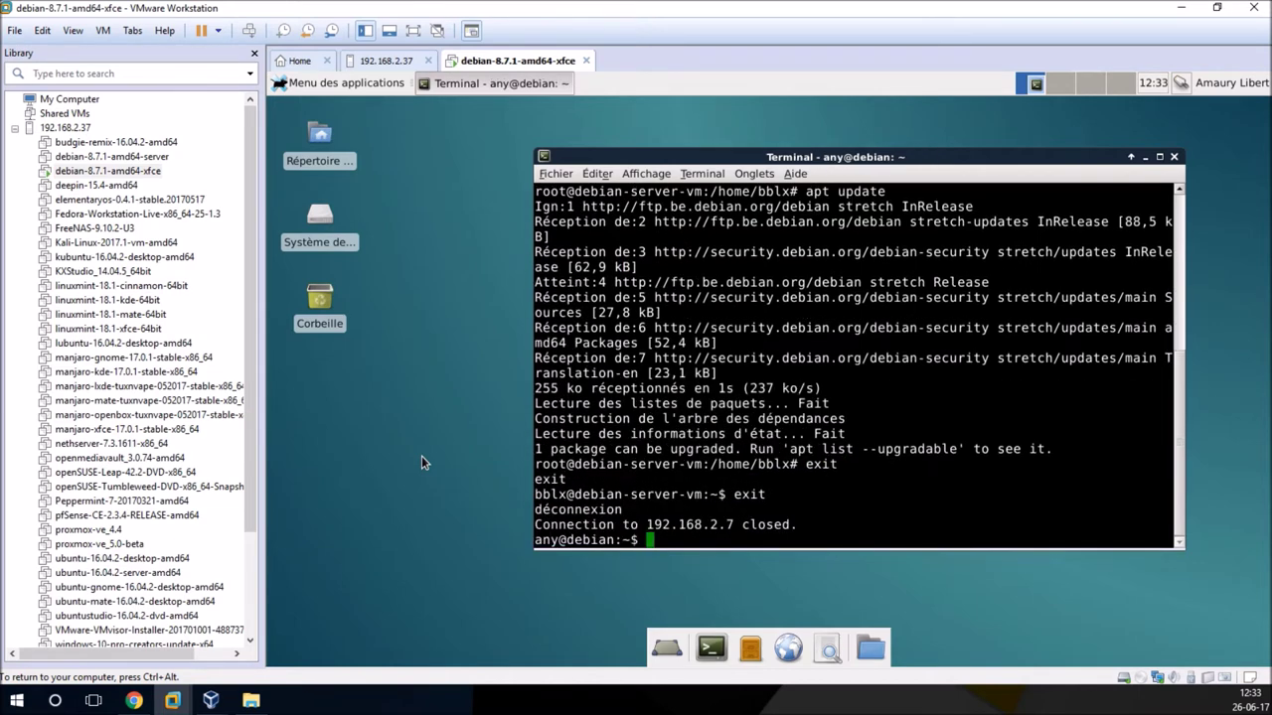
text(exi)
key(BackSpace)
key(BackSpace)
key(BackSpace)
click(1174, 158)
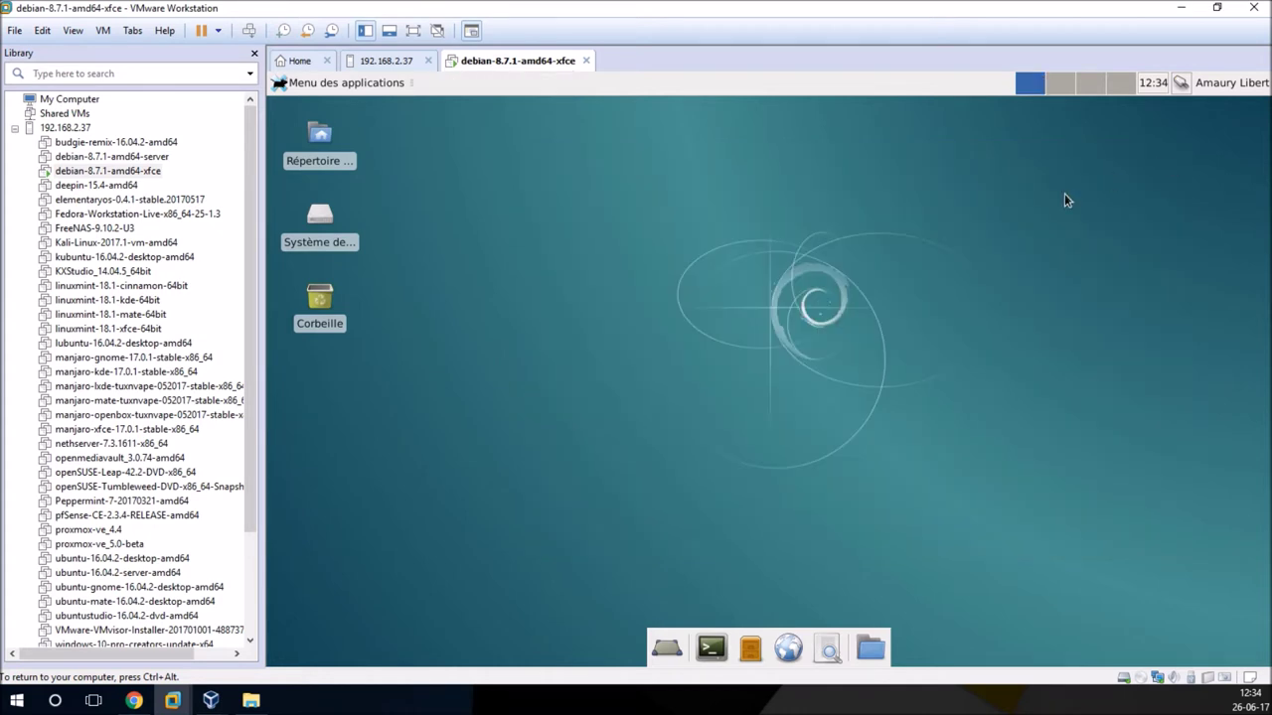
Step: Launch Remote Desktop Preview from the Remote folder and connect full-screen to MedAkoyaN150
click(16, 700)
scroll(440, 532, down, 5)
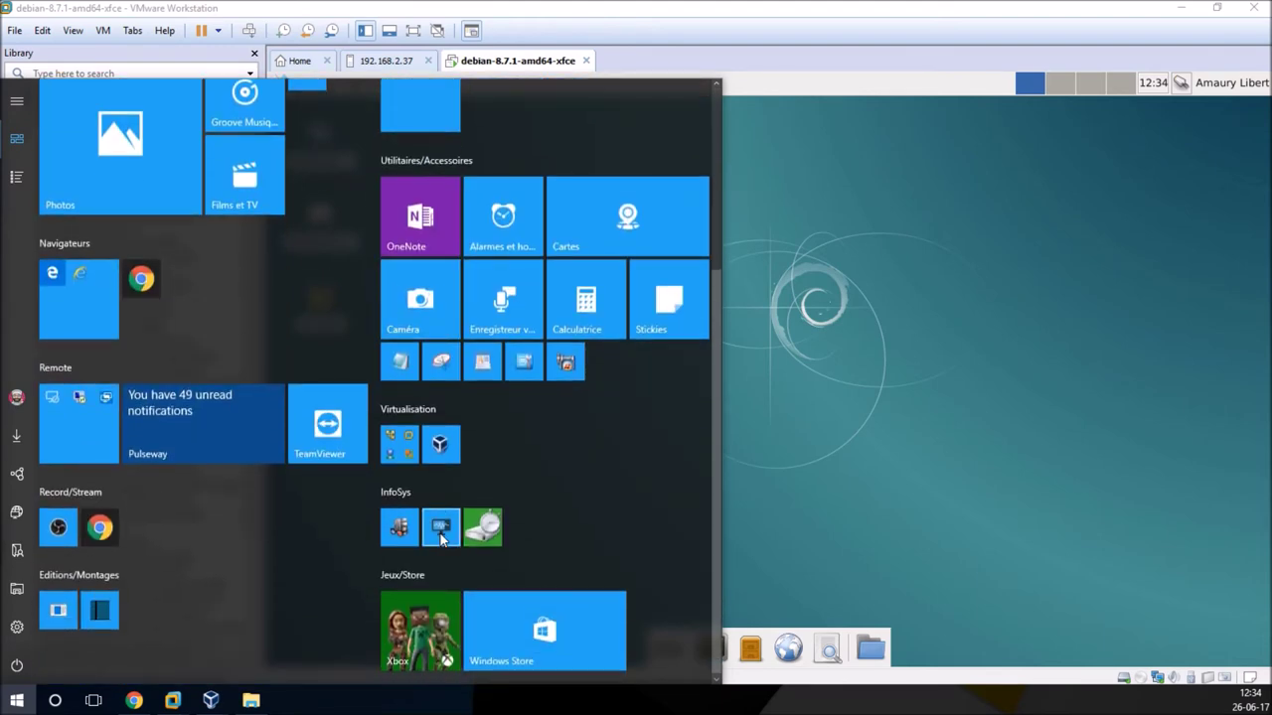
click(80, 416)
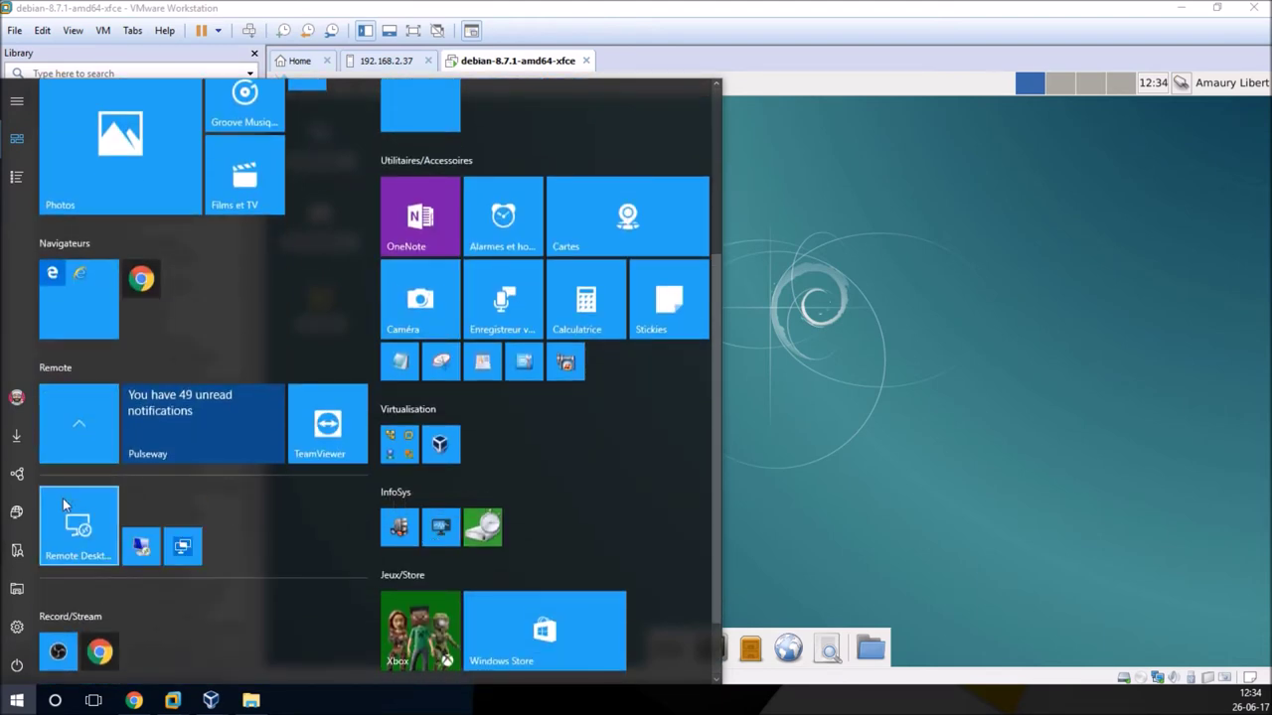
click(62, 511)
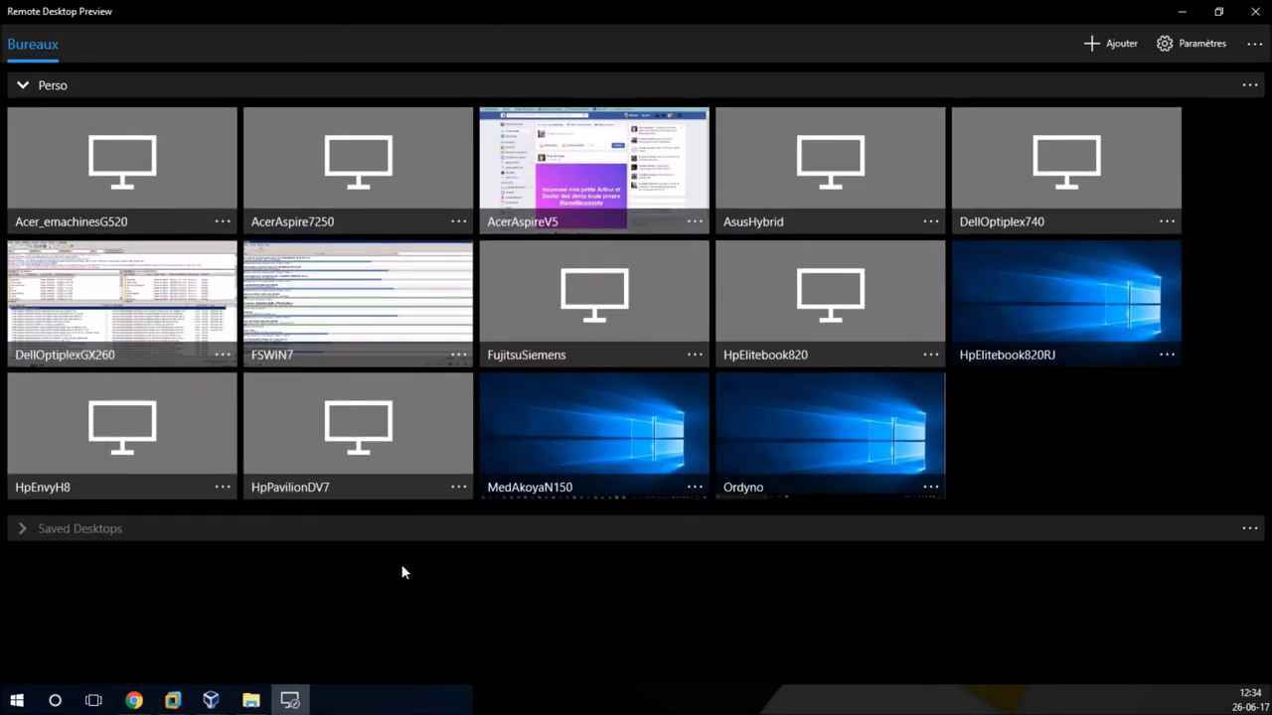
click(544, 469)
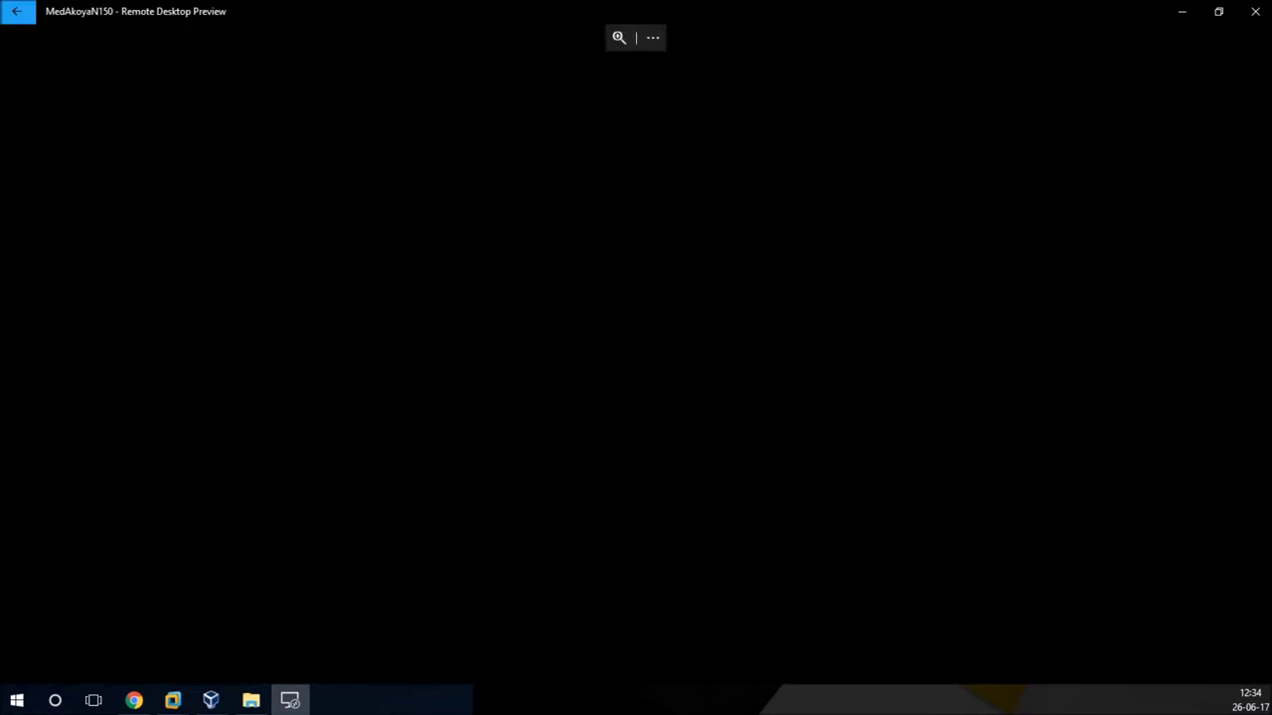
click(653, 39)
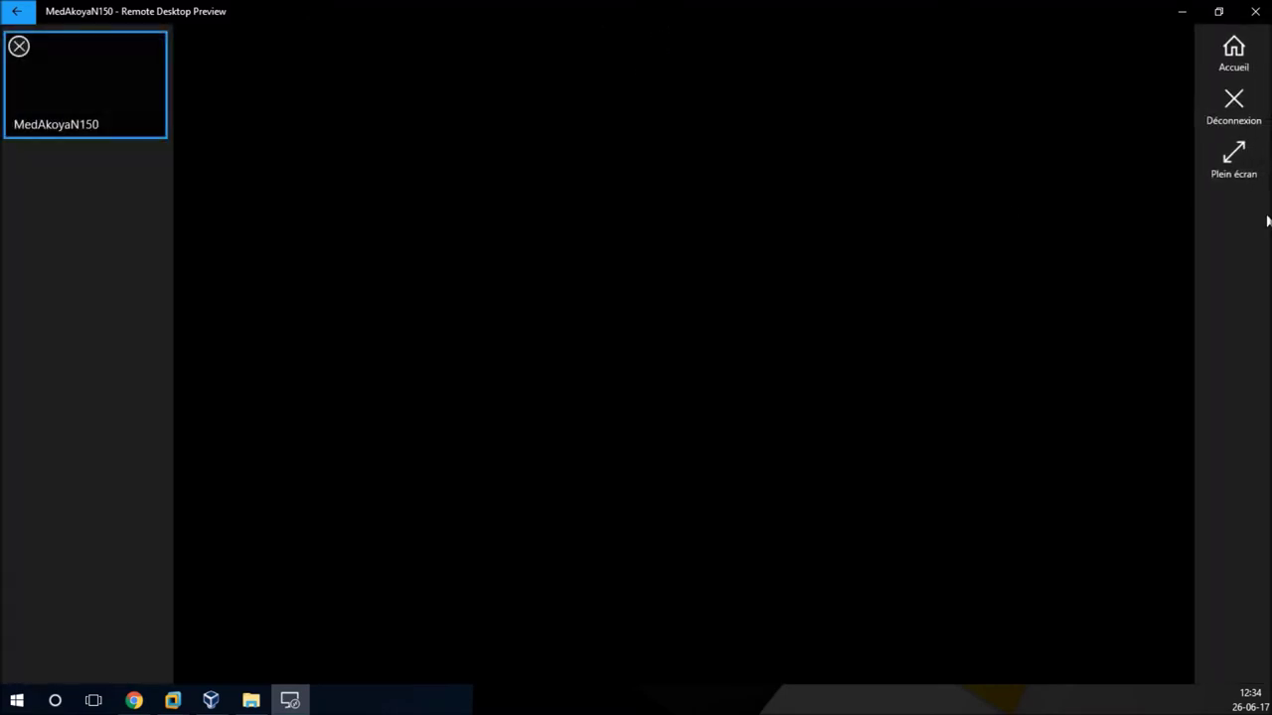
click(1226, 156)
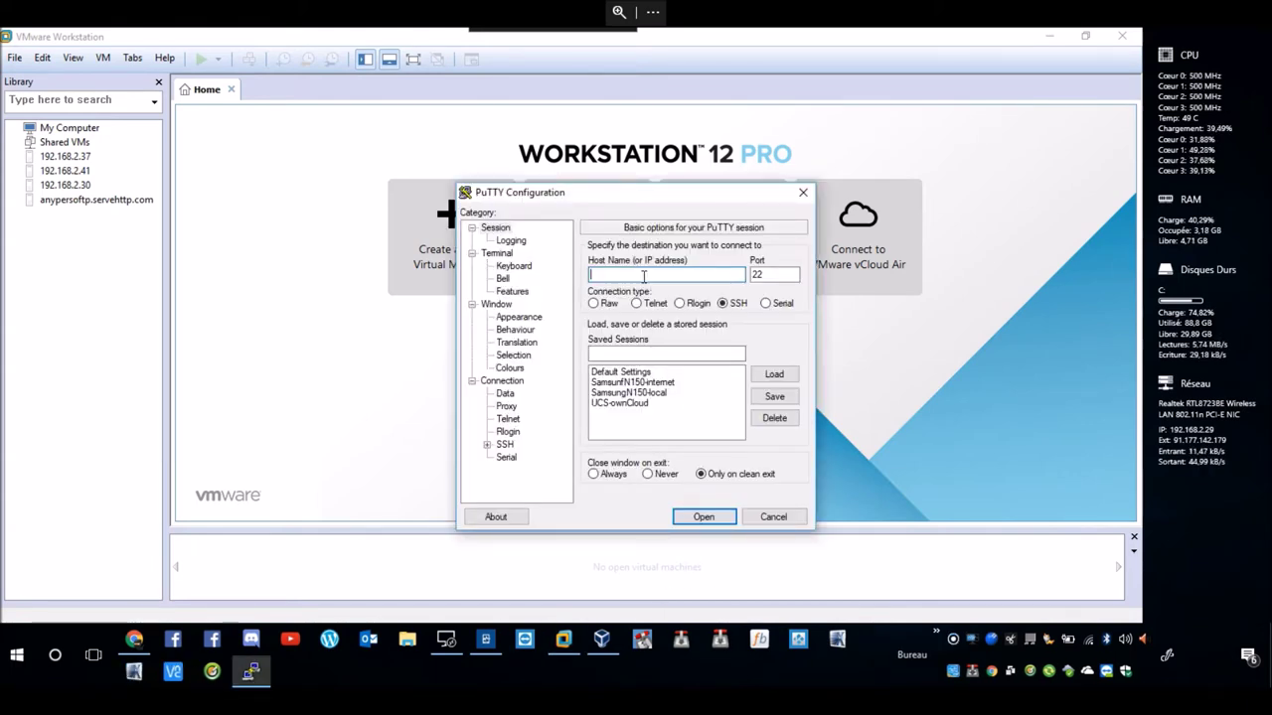
Step: Open an SSH session to 192.168.2.7 and log in with the user account
text(192.168.2.7)
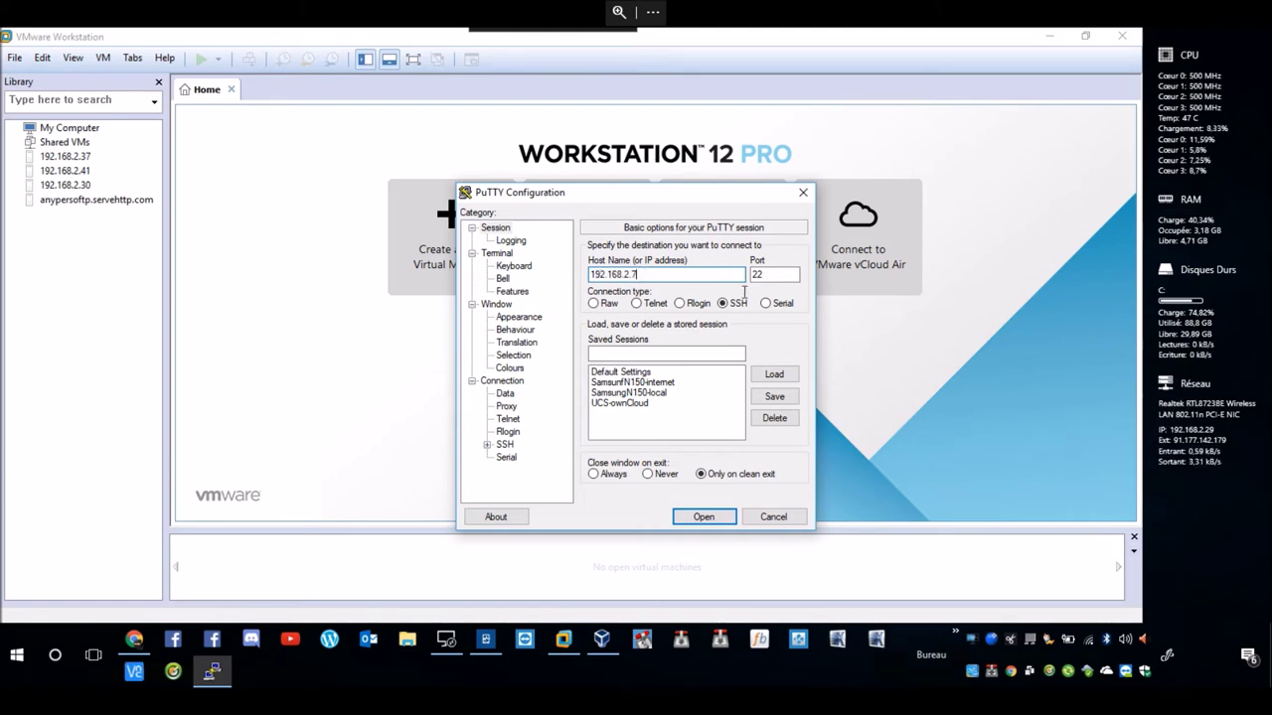
click(698, 518)
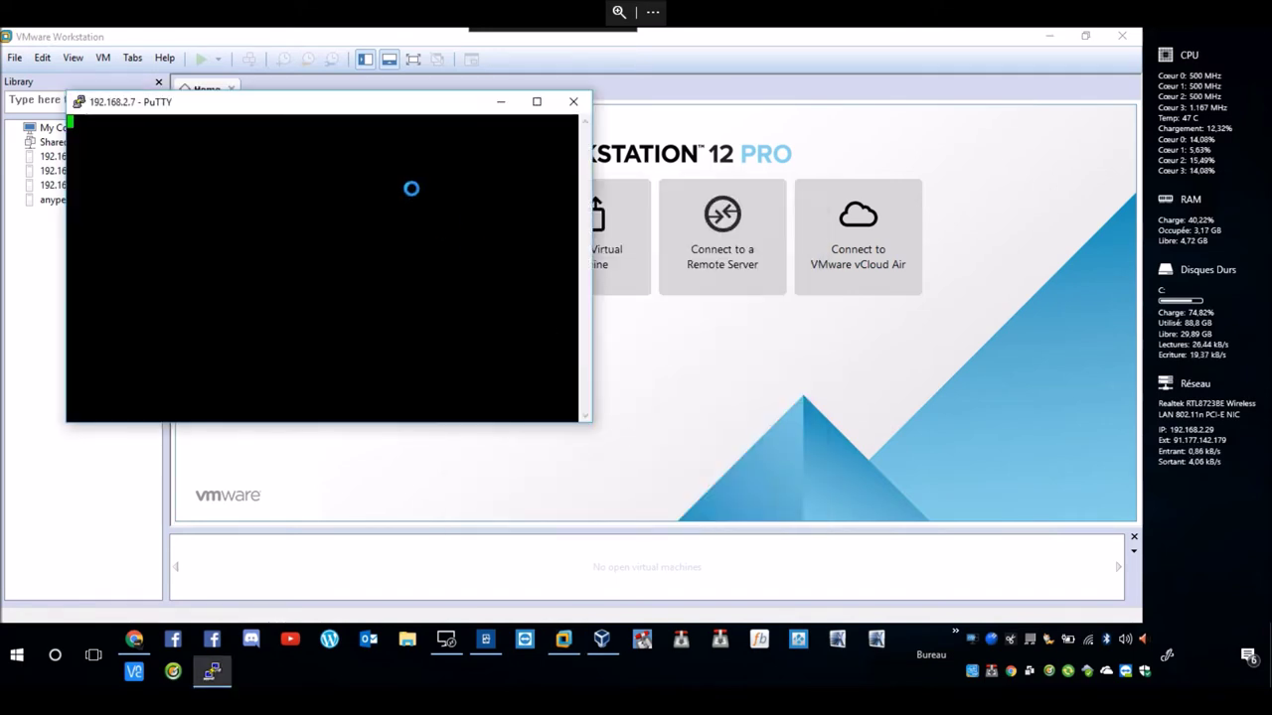
drag(367, 116, 454, 148)
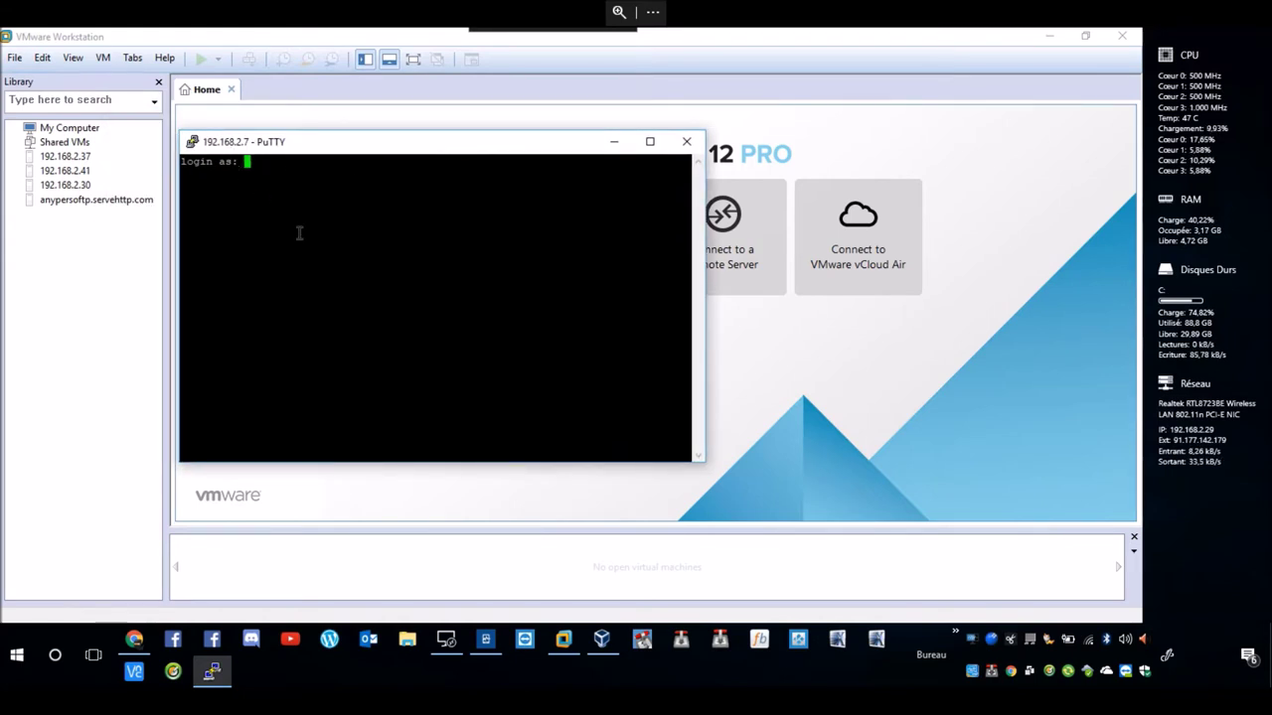
text(bblx)
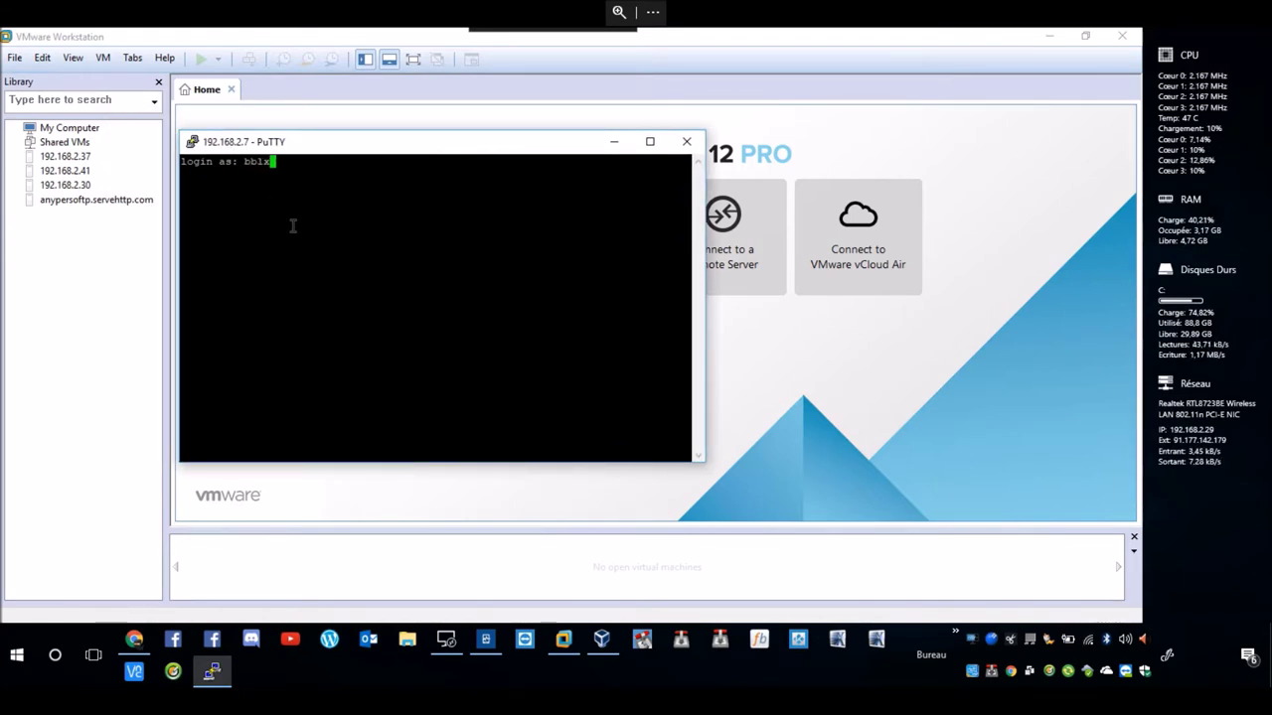
key(Return)
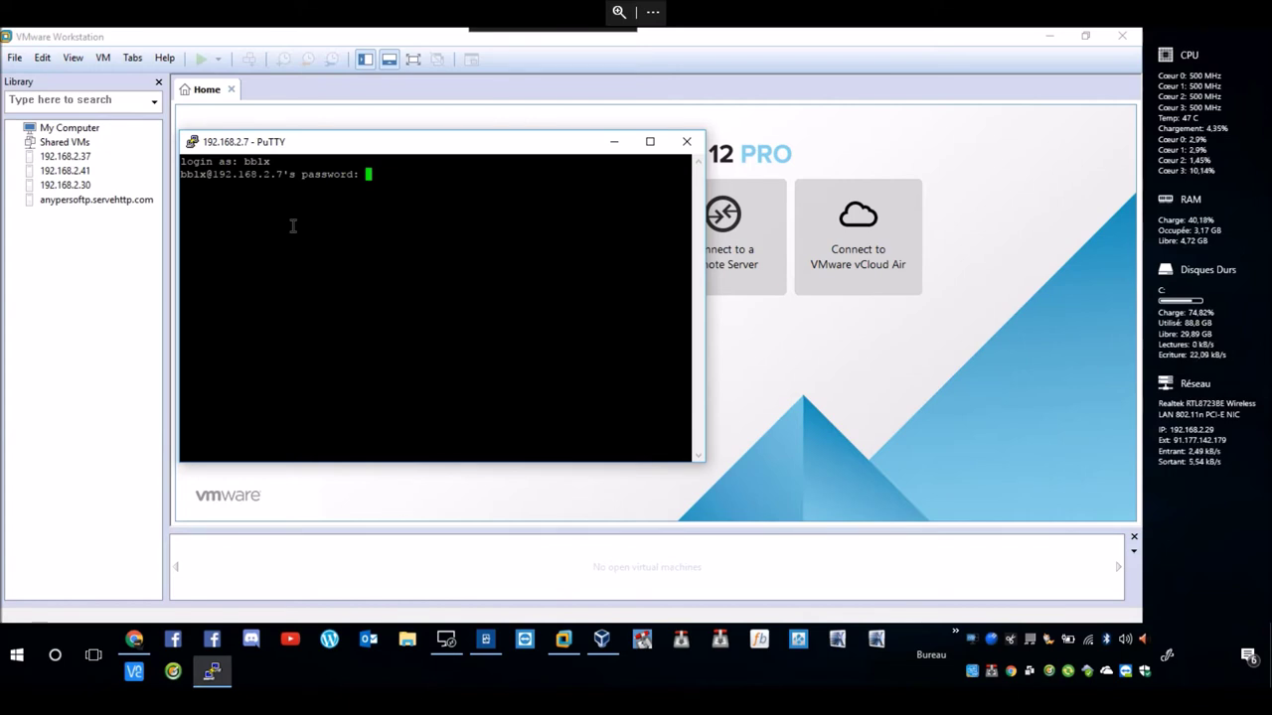
key(Return)
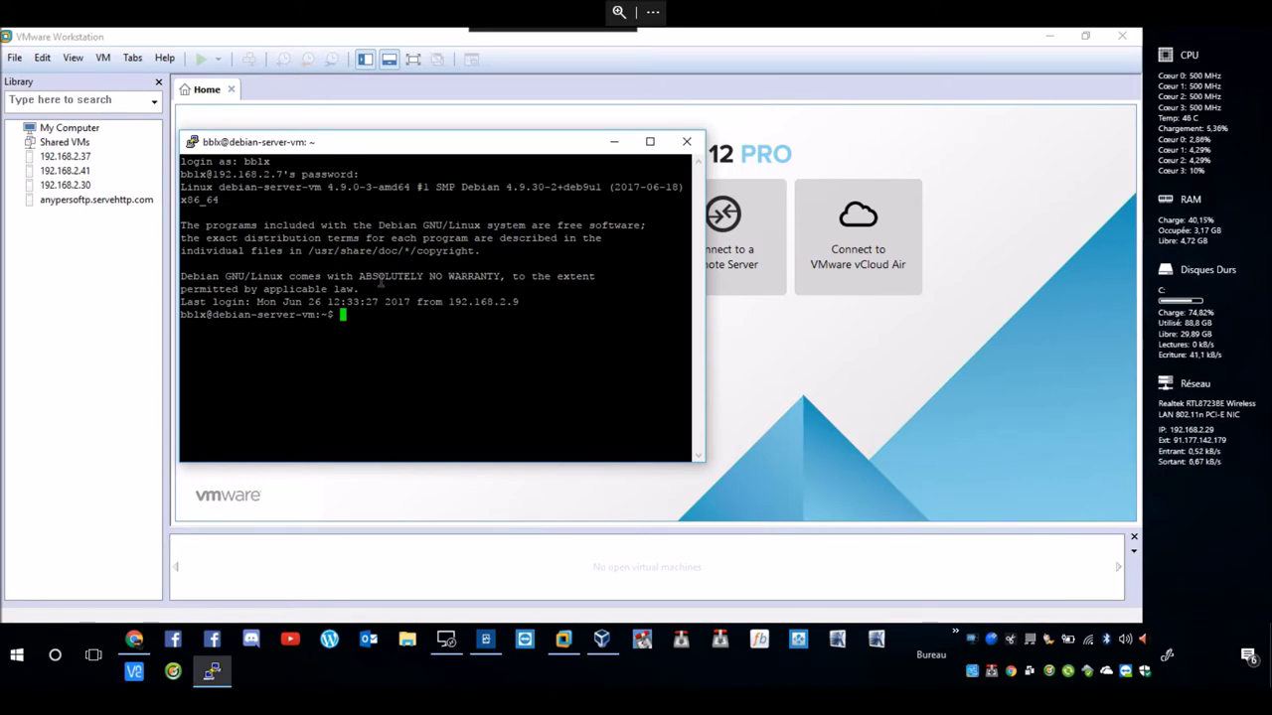
Step: Switch to root with su root and install htop using apt install htop
text(su root)
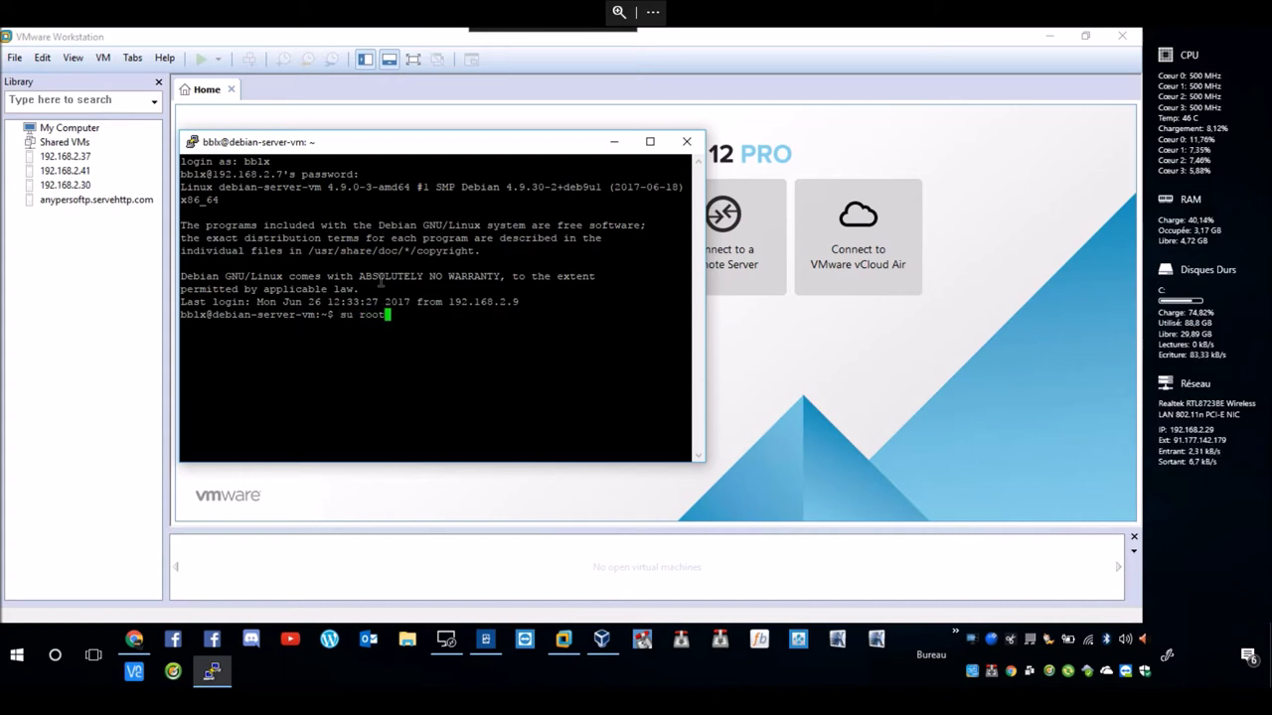
key(Return)
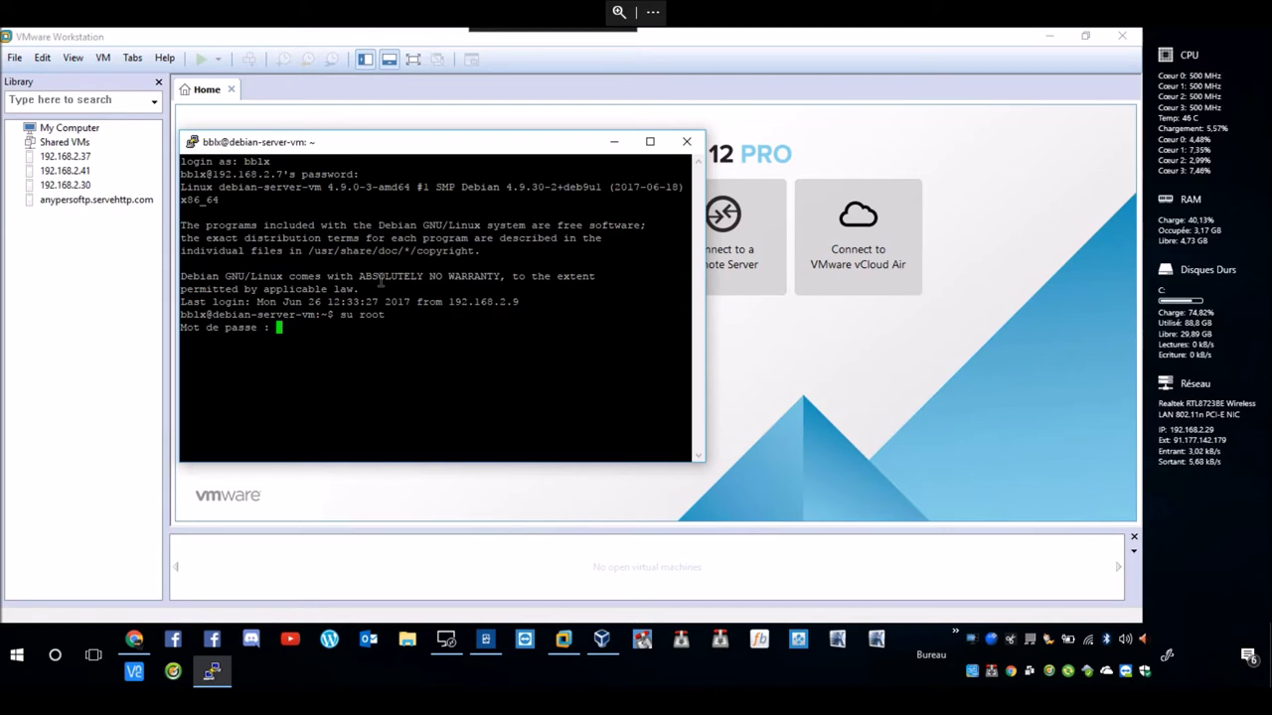
key(Return)
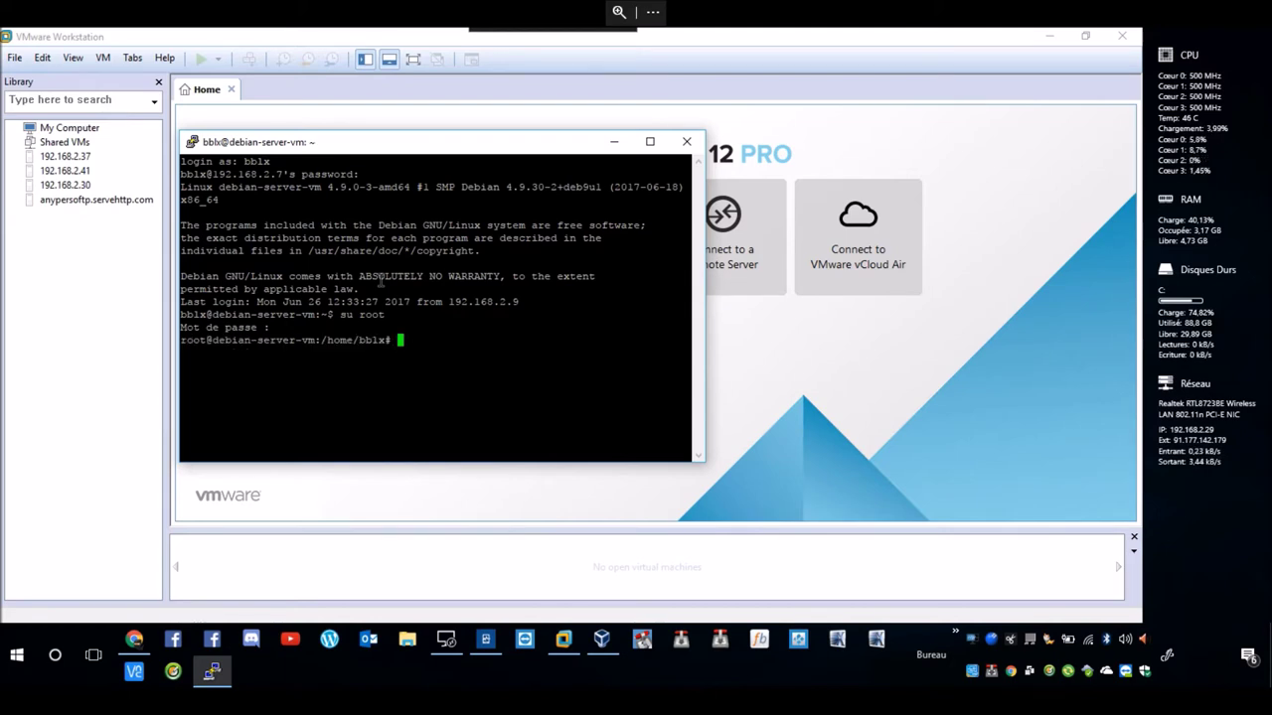
text(apt)
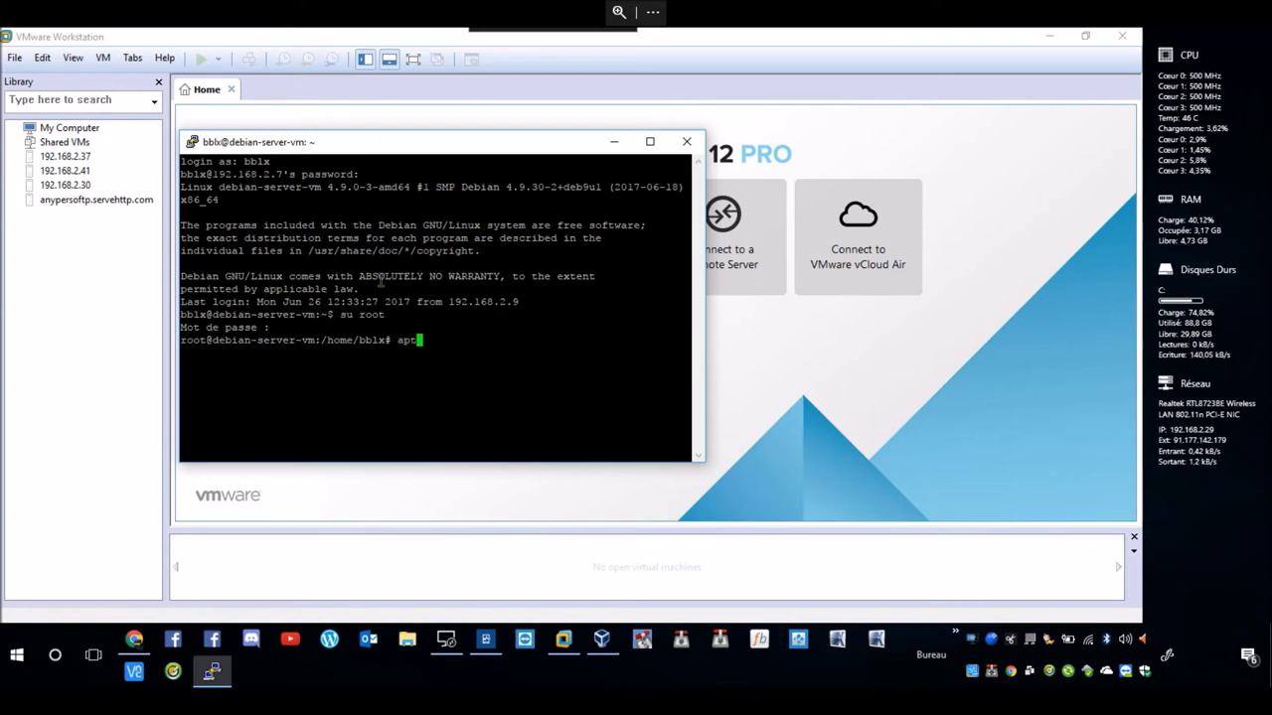
text( instal)
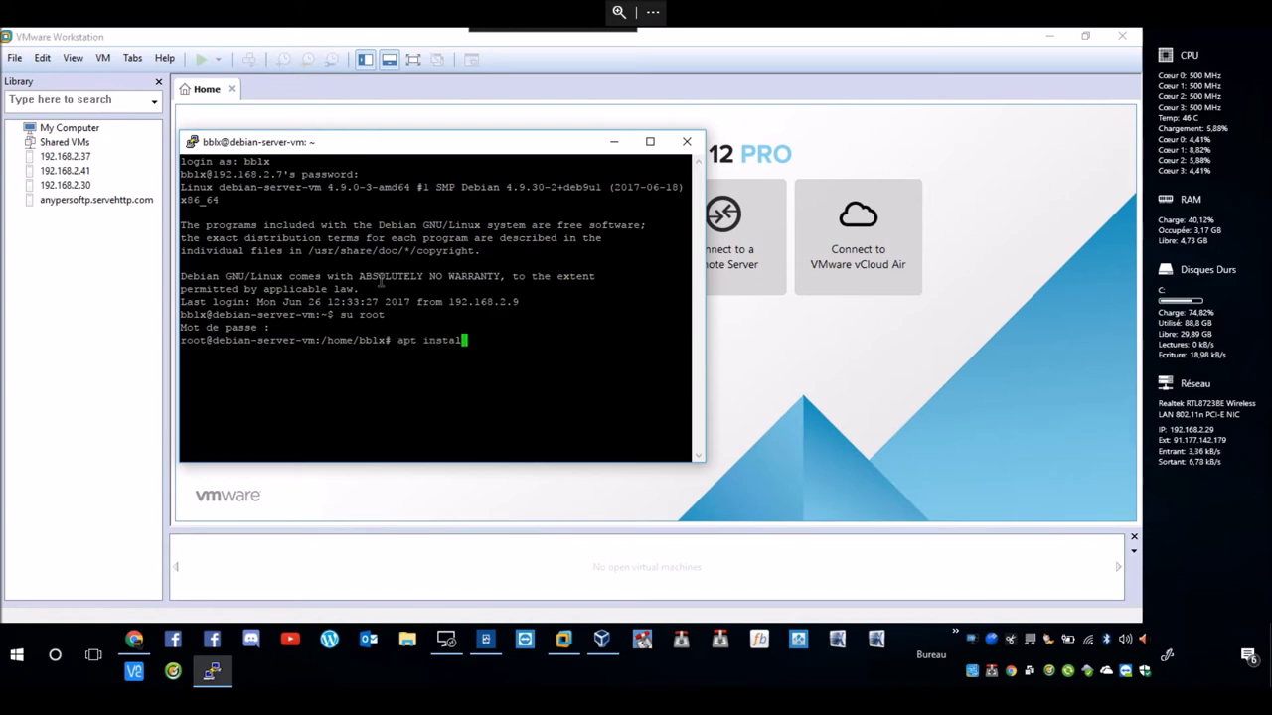
text(l htop)
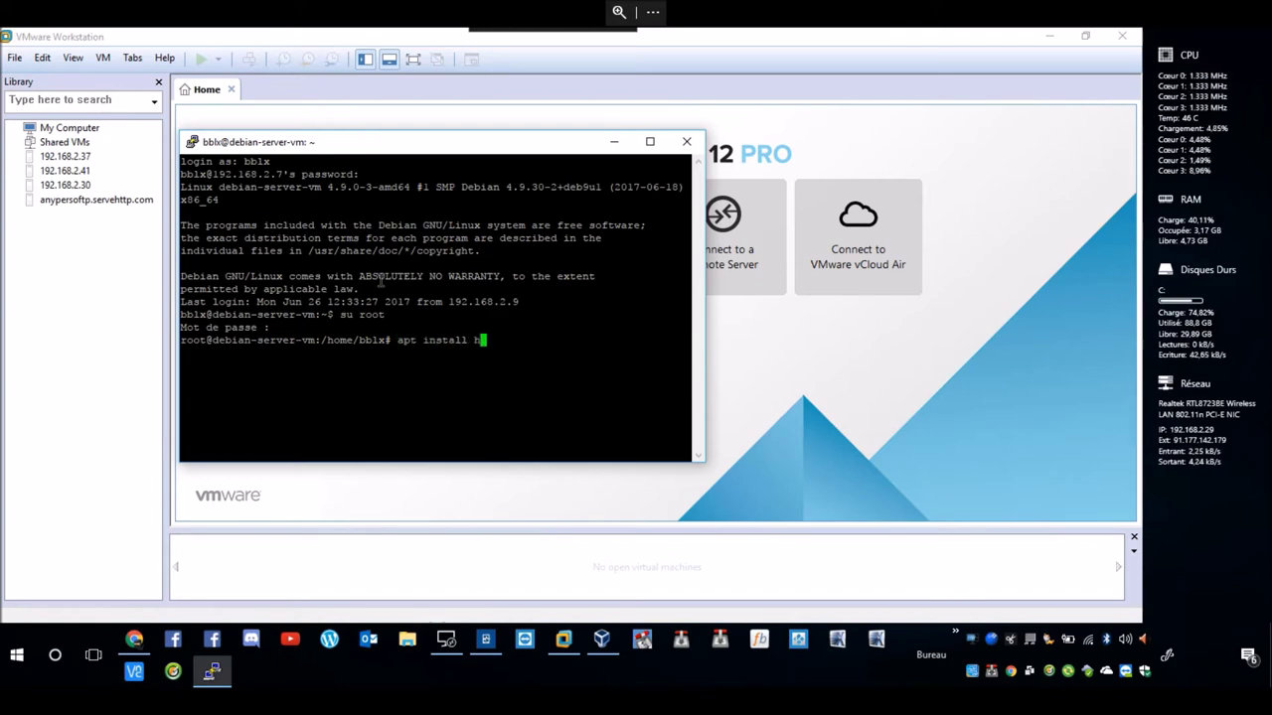
key(Return)
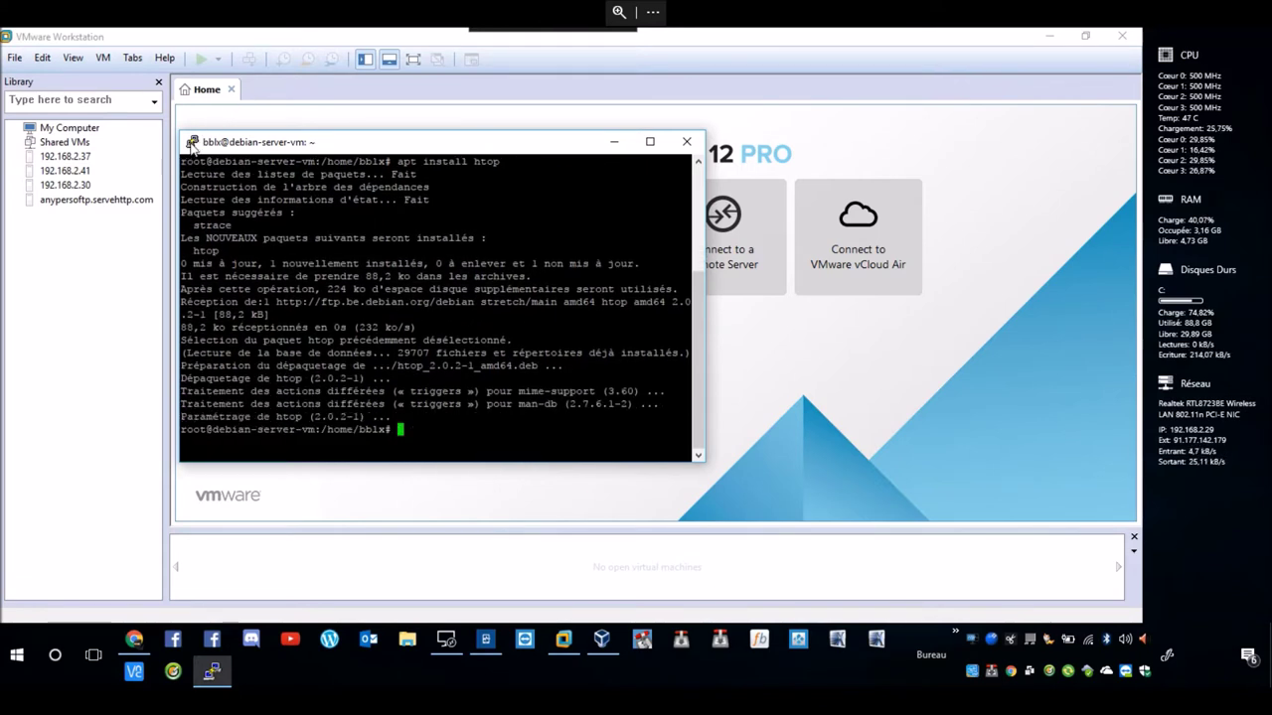
click(192, 144)
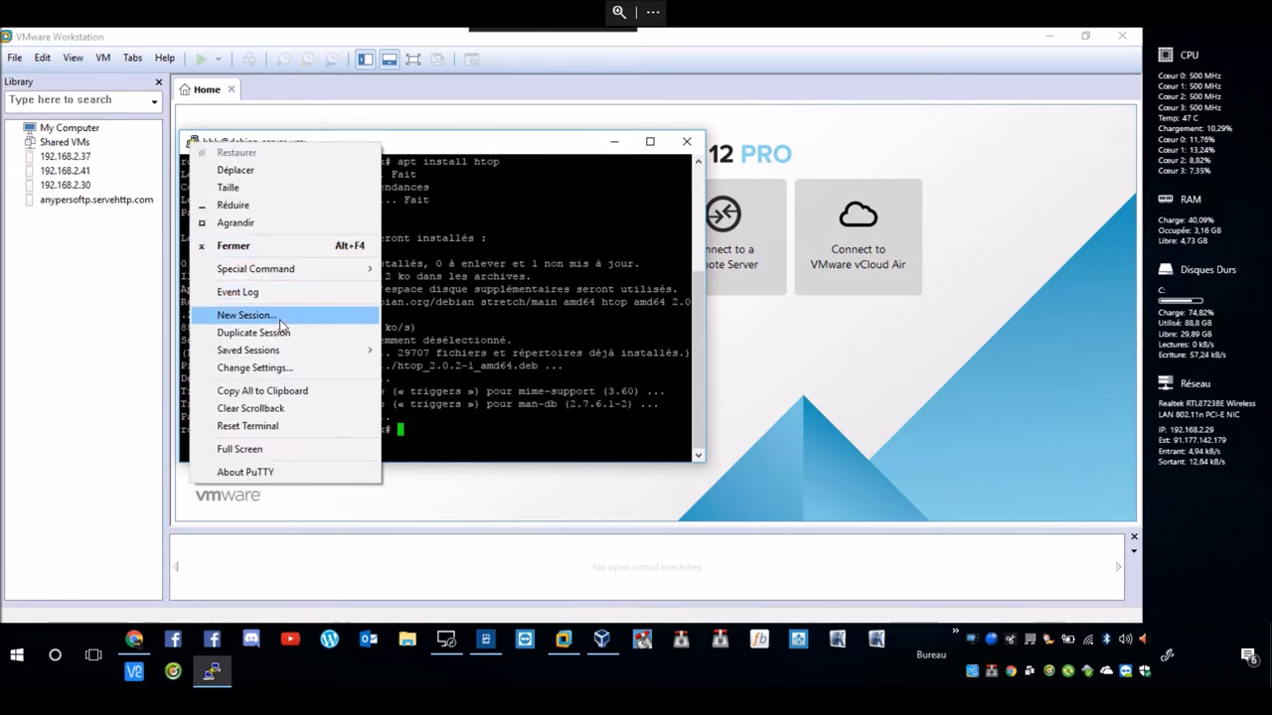
Step: Duplicate the PuTTY session and log in to the server in the new window
click(286, 334)
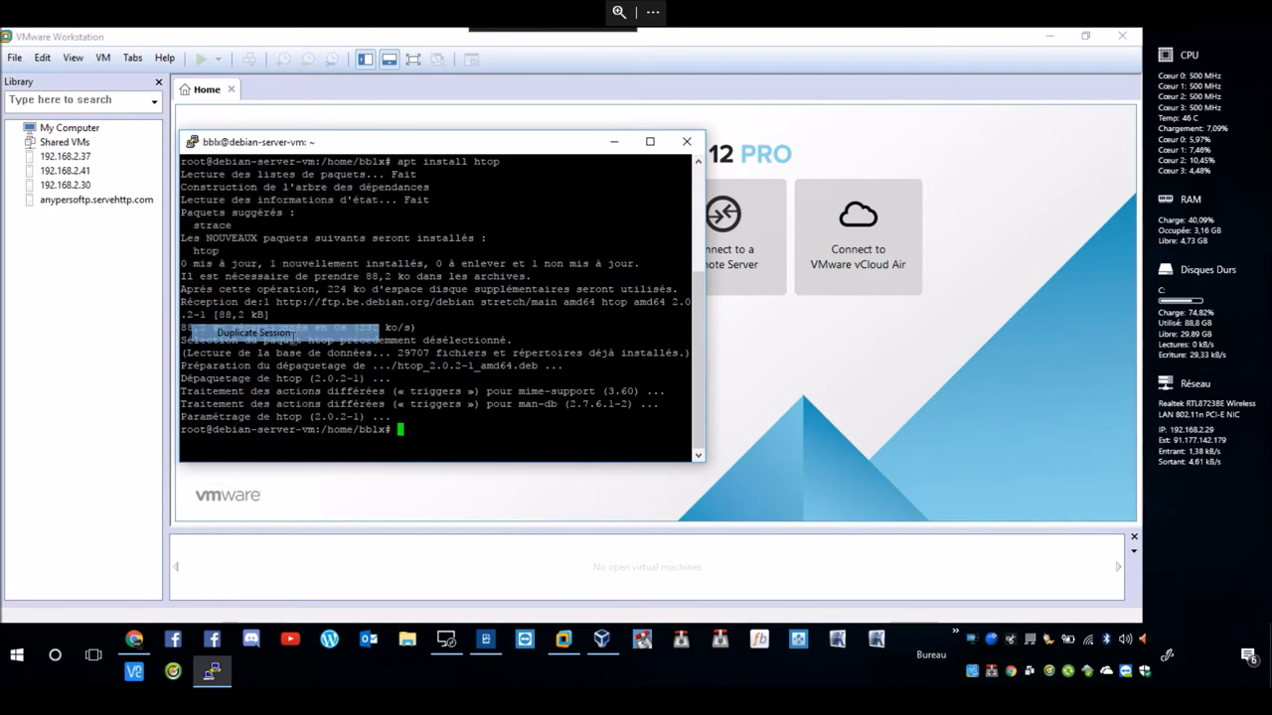
drag(316, 123, 802, 234)
text(bblx)
key(Return)
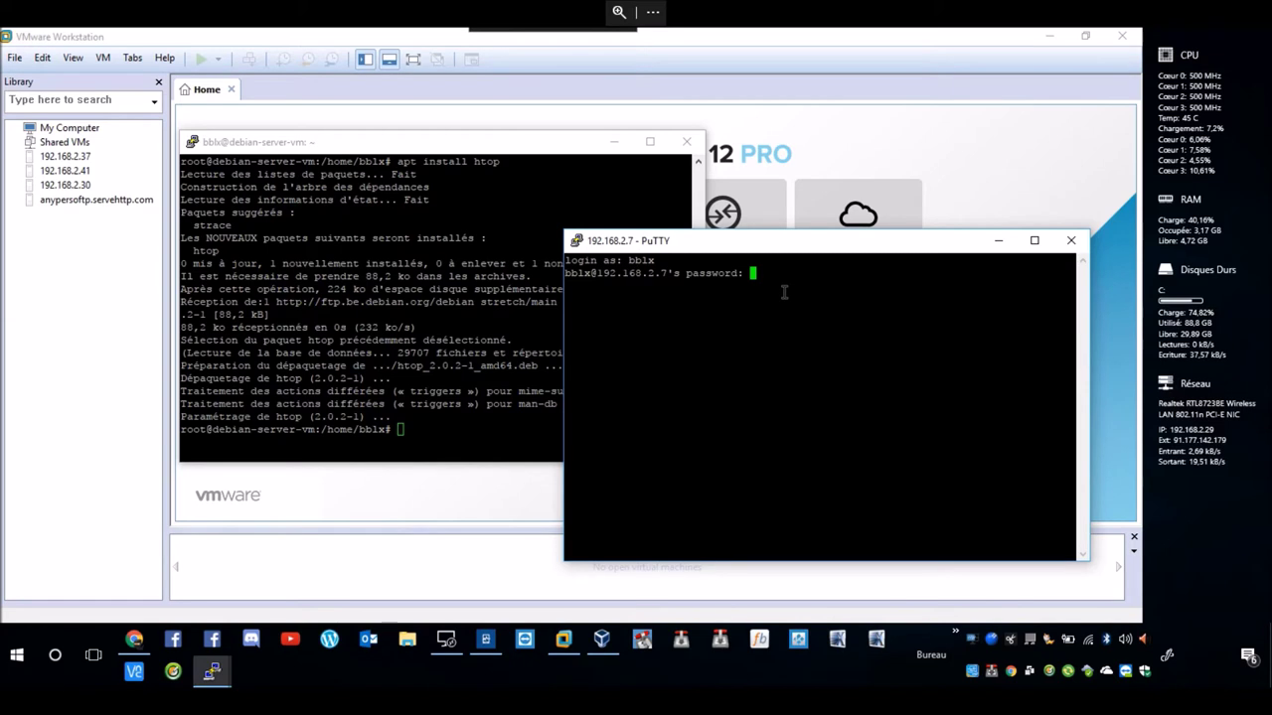
key(Return)
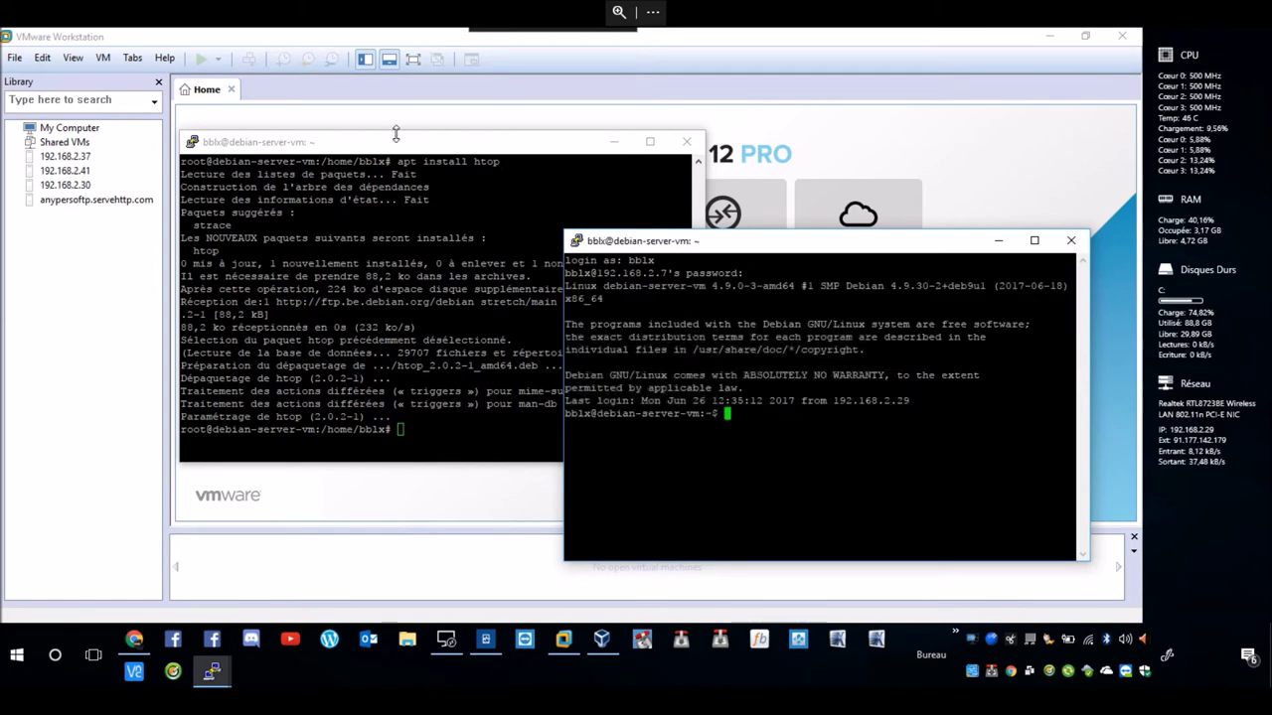
Step: Run htop in the root session and arrange both PuTTY windows side by side
click(483, 403)
text(htop)
key(Return)
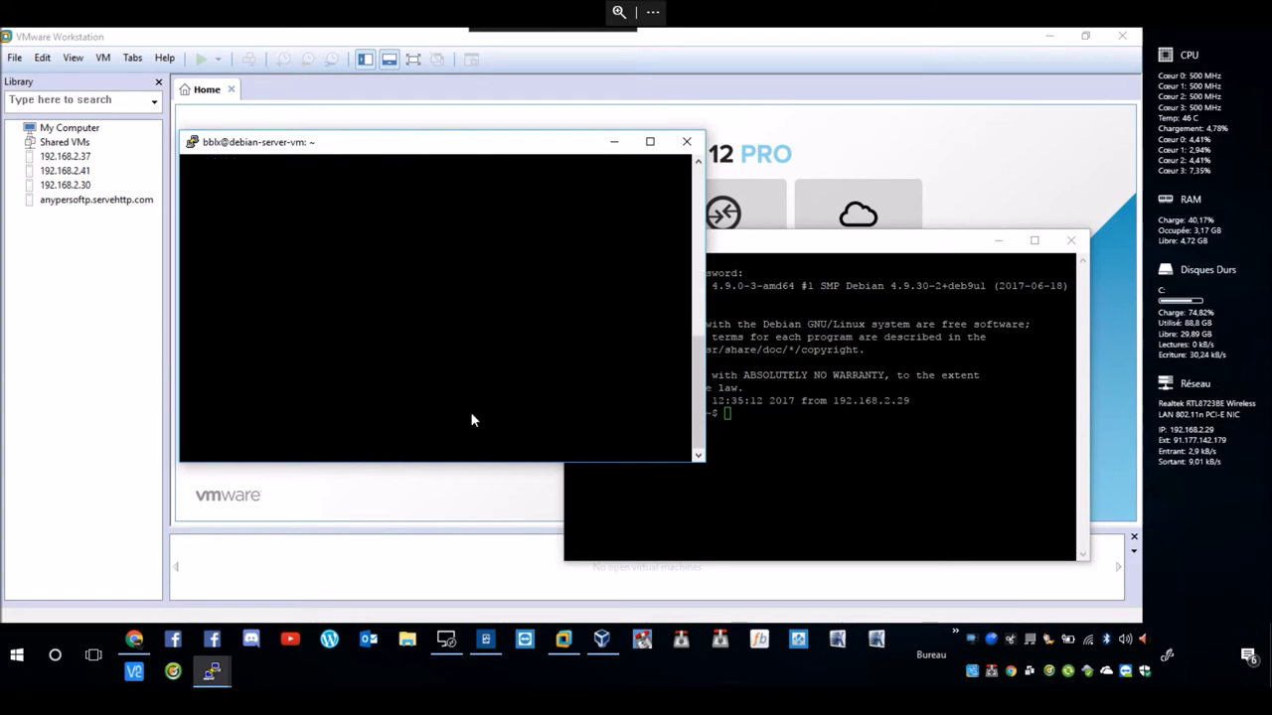
drag(479, 145, 318, 110)
click(736, 251)
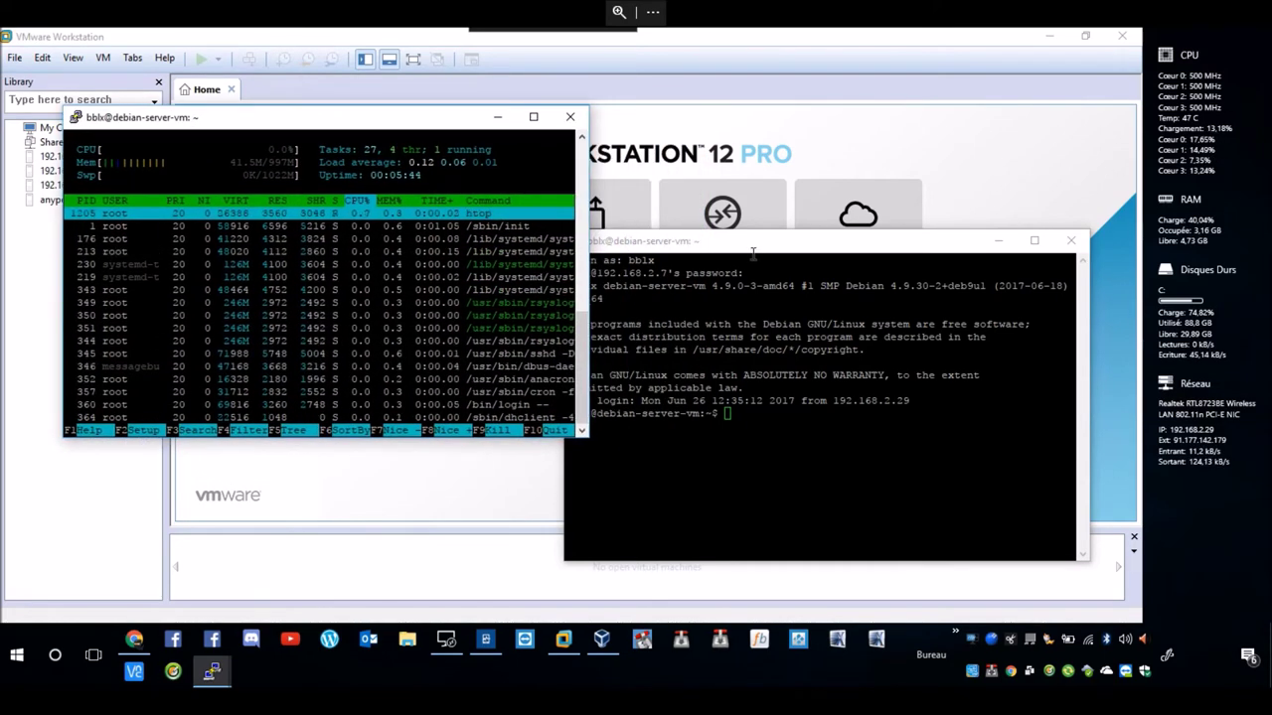
drag(756, 255, 785, 245)
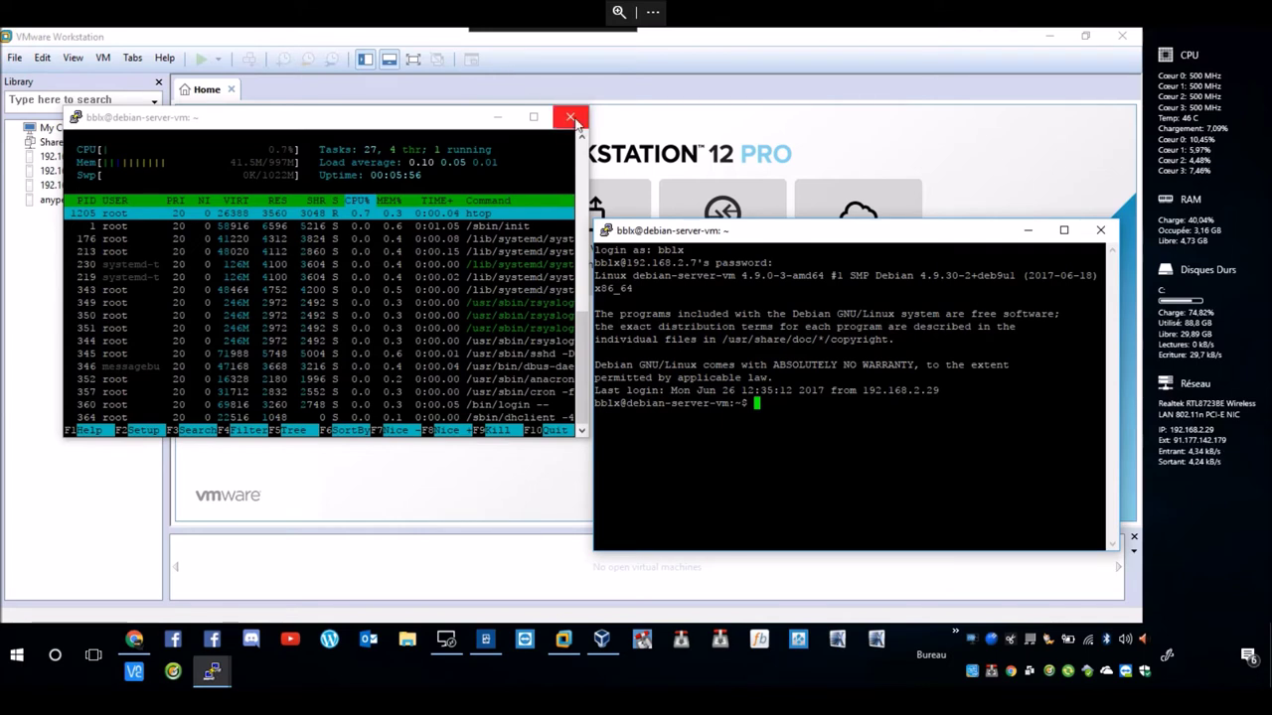
Step: Close both PuTTY windows, confirming each exit, and hide the remote desktop panels
click(575, 119)
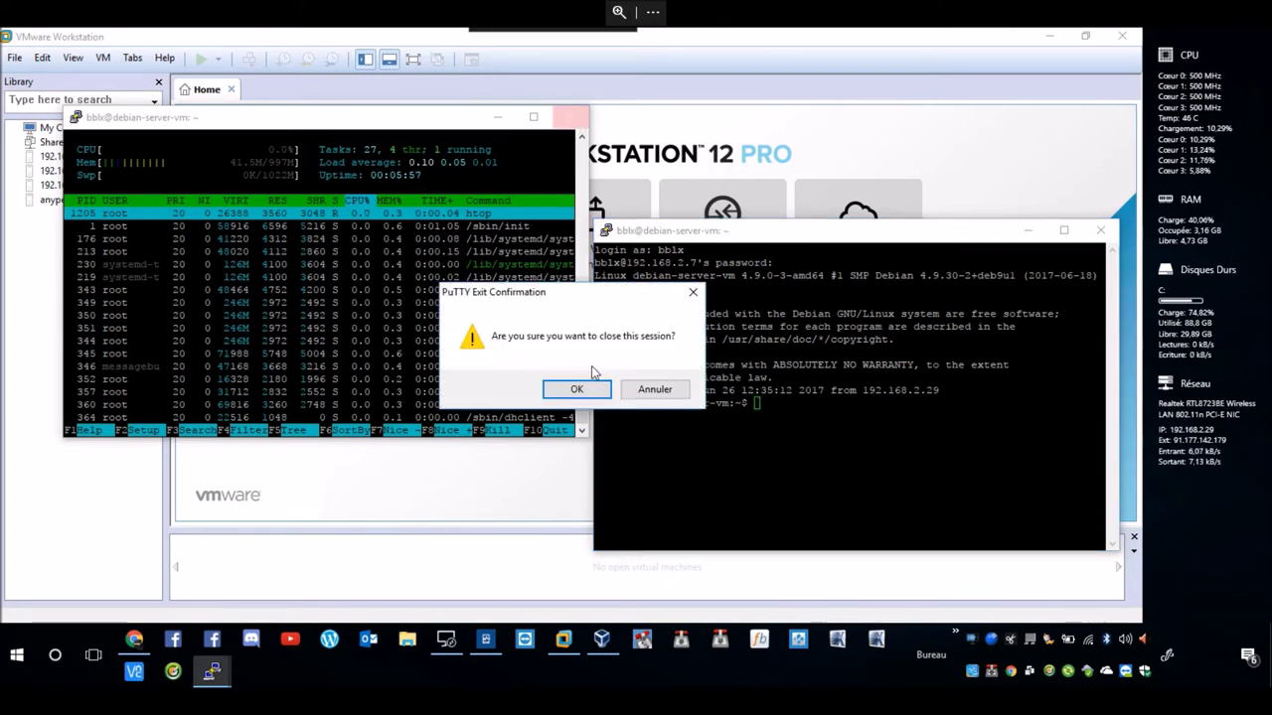
click(576, 386)
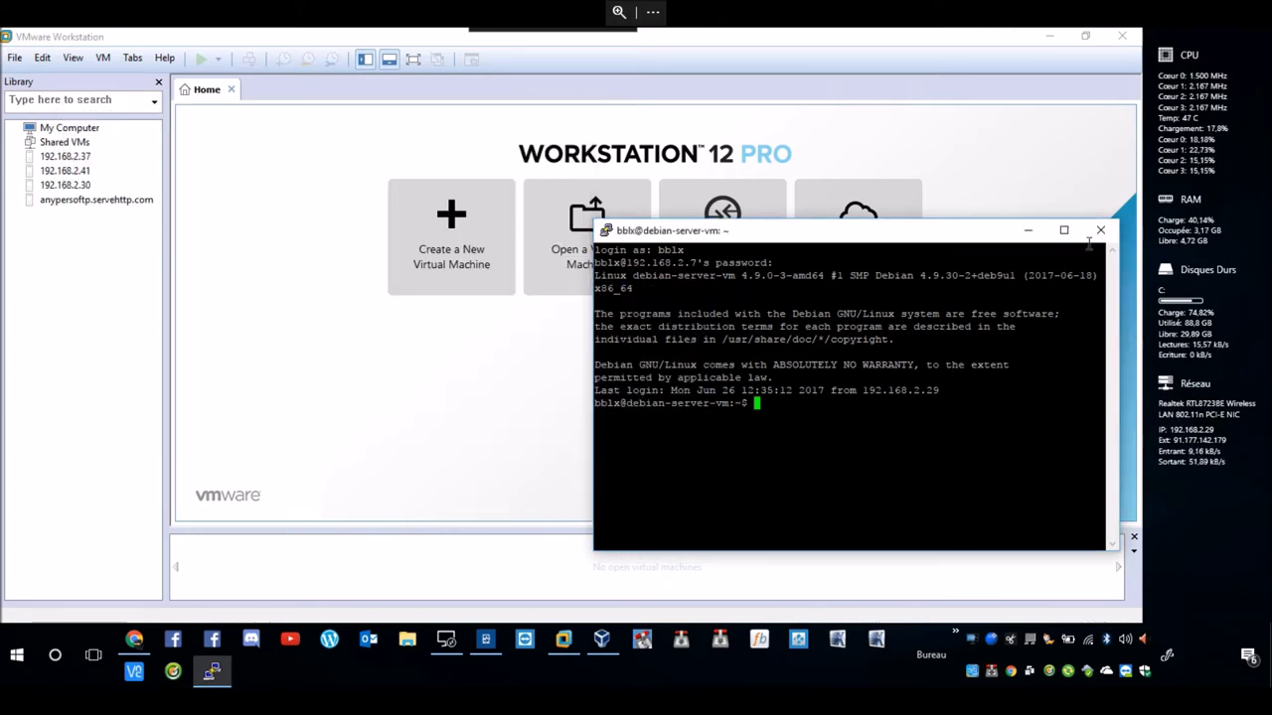
click(1100, 230)
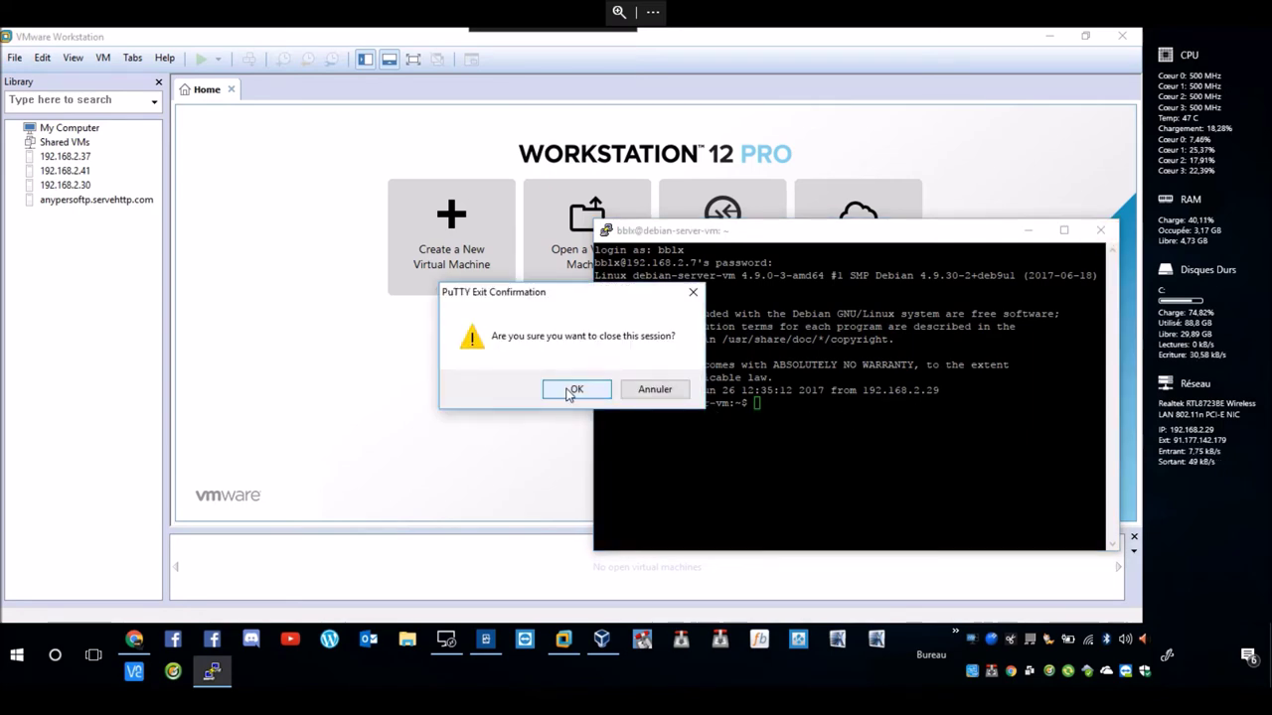
click(565, 388)
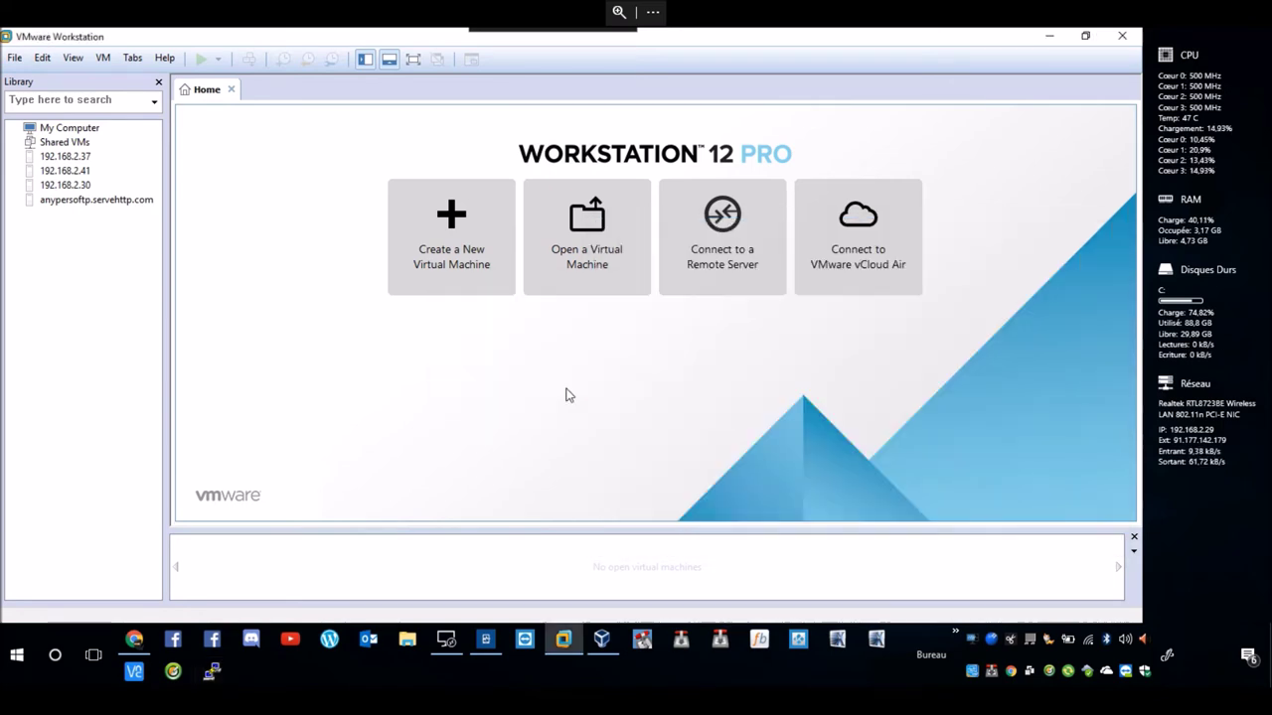
click(653, 13)
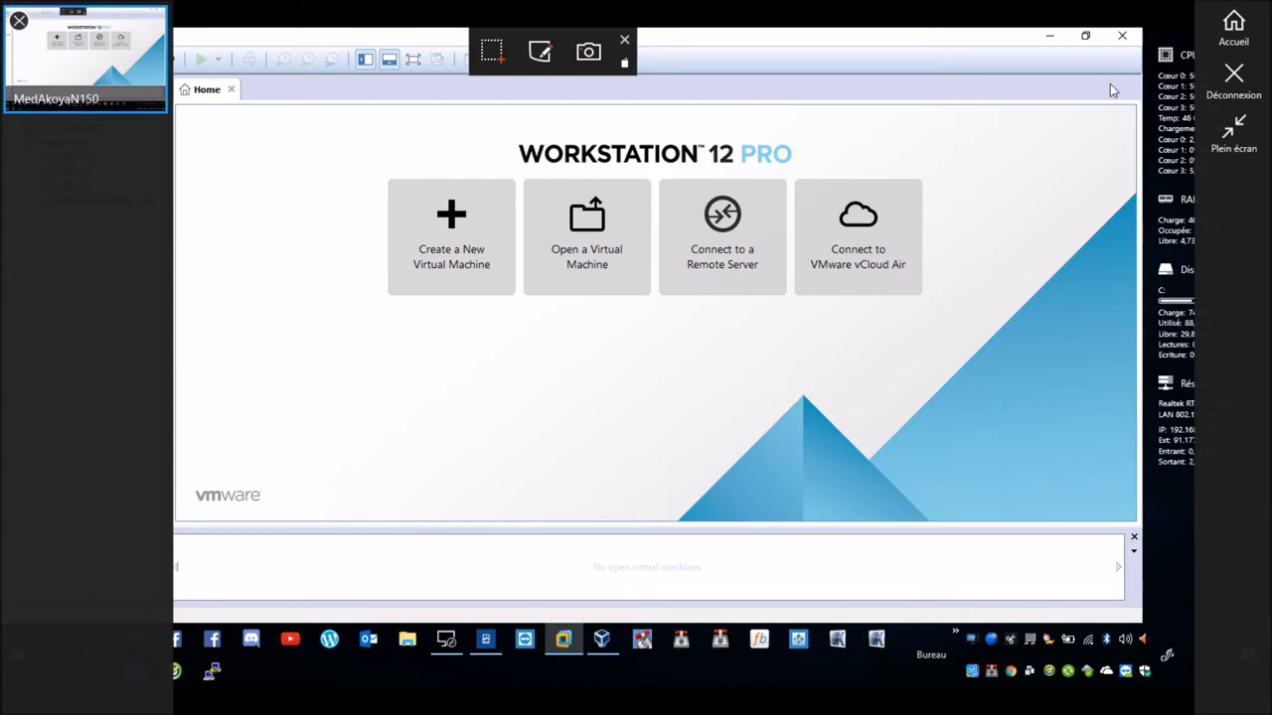
click(1021, 49)
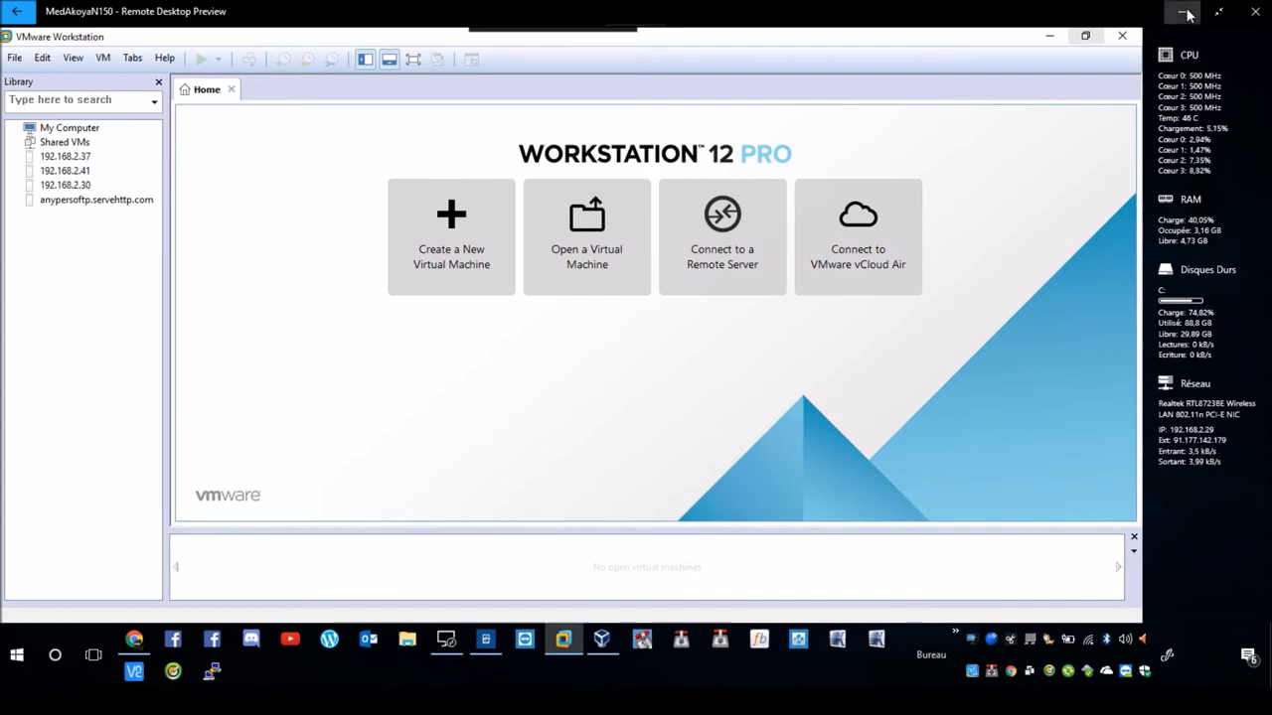
Step: Return to the local VirtualBox manager and show the Debian 9.0.0 VM's Instantanés
click(1182, 12)
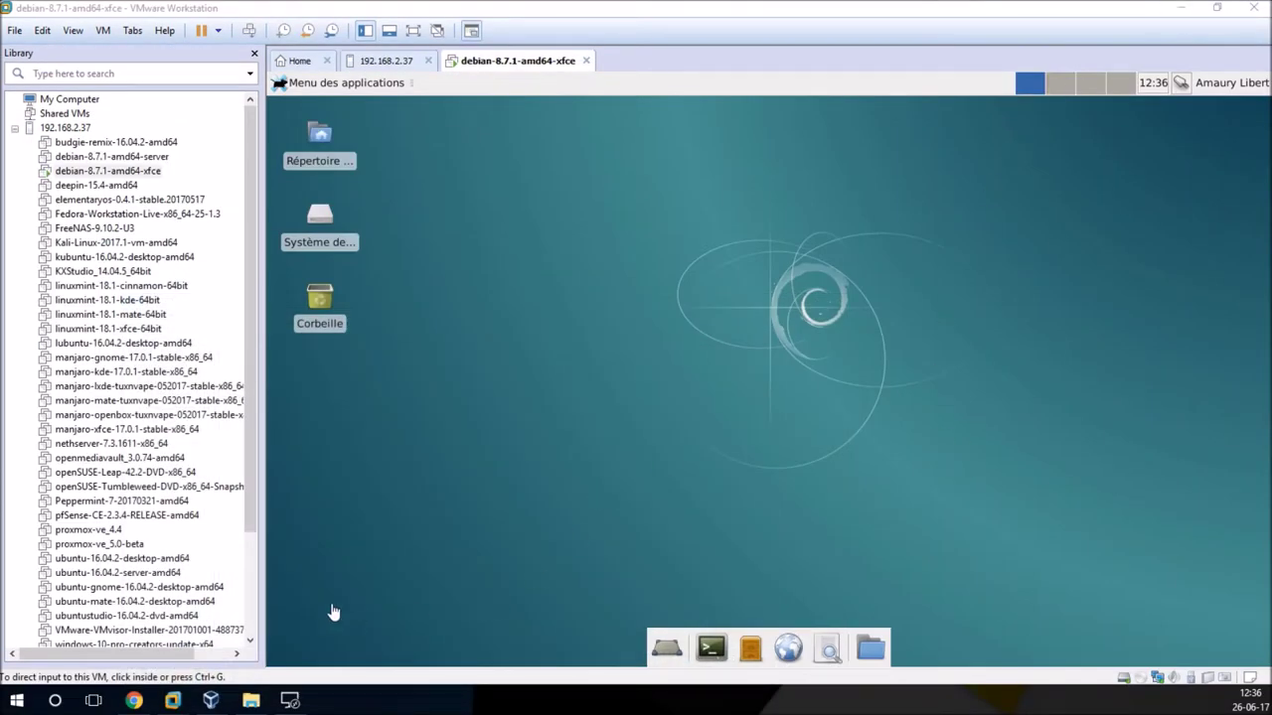
mouse_move(187, 707)
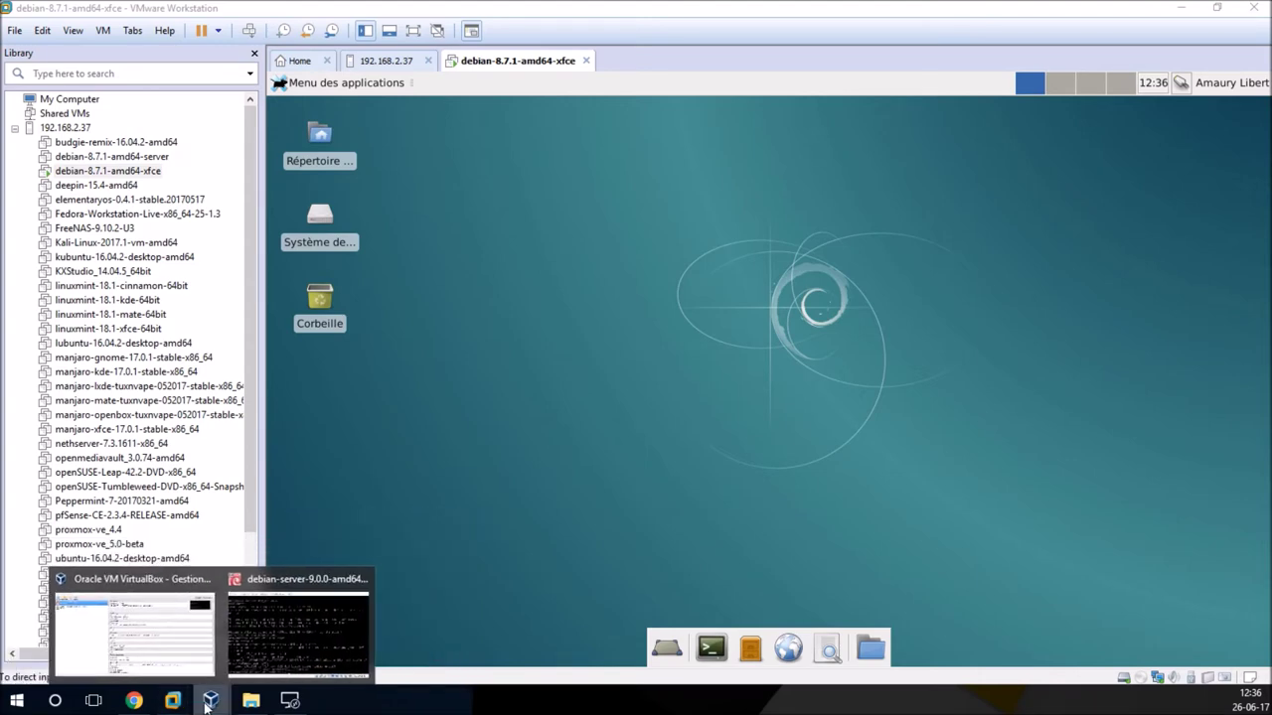
click(191, 656)
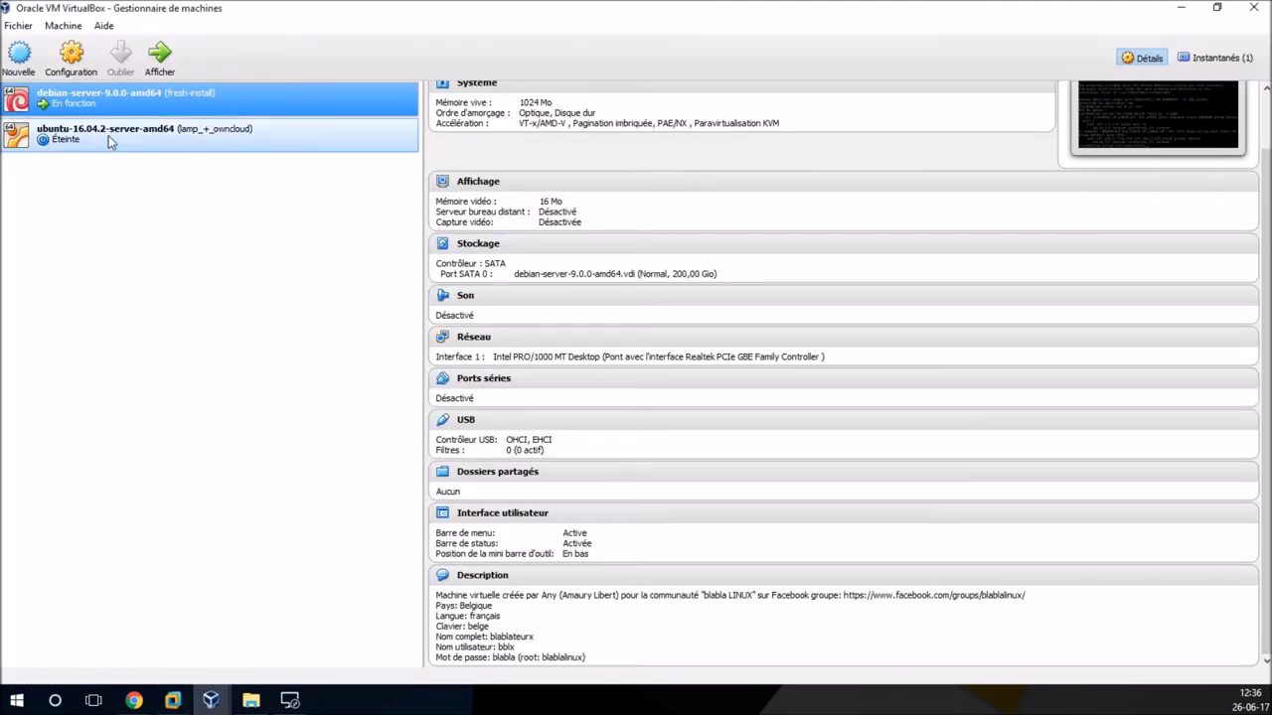
click(1216, 59)
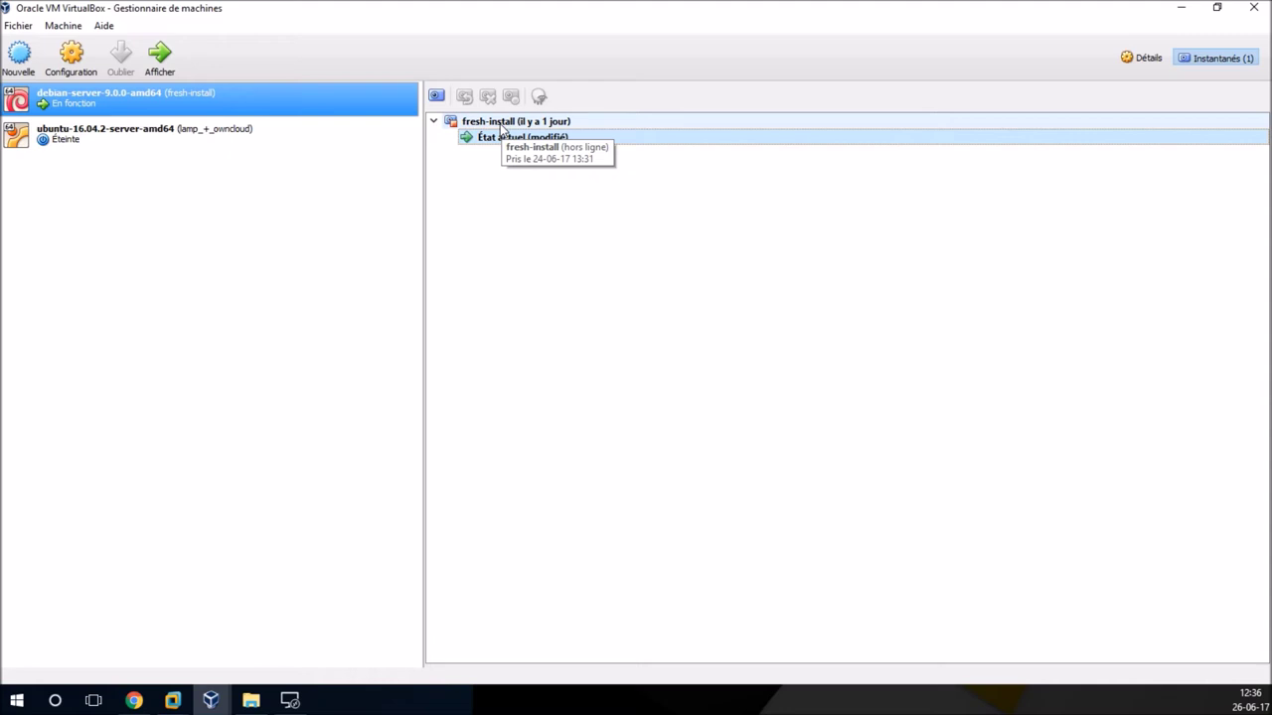
Step: Select the ubuntu-16.04.2-server-amd64 VM and show its Détails view
click(502, 123)
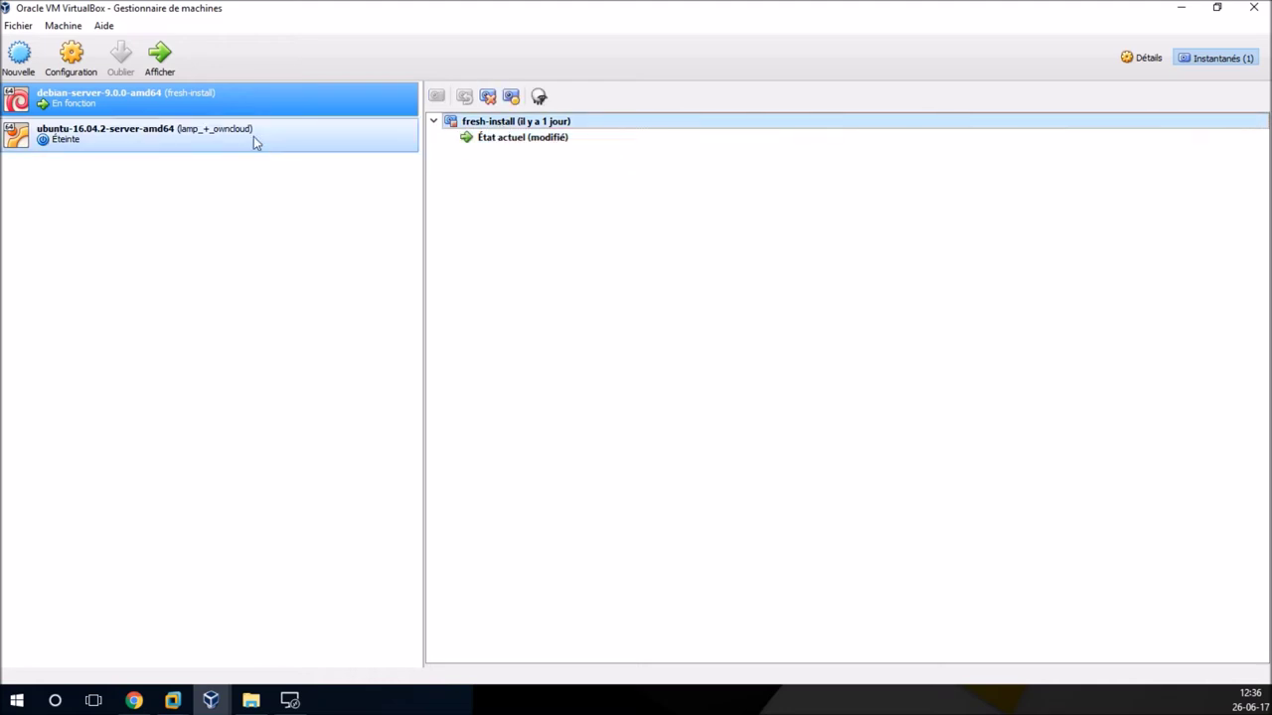
click(203, 135)
click(1143, 57)
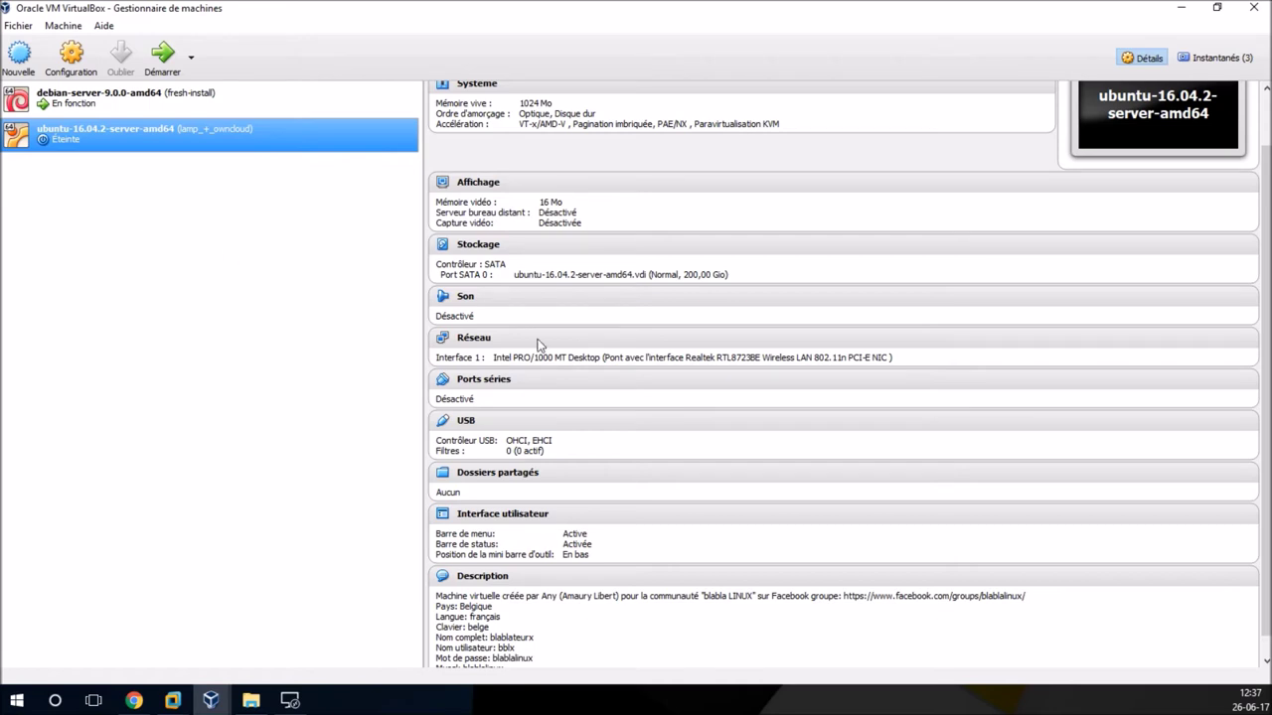
Step: Open the Ubuntu VM's Instantanés tree and select the fresh-install snapshot
click(1203, 60)
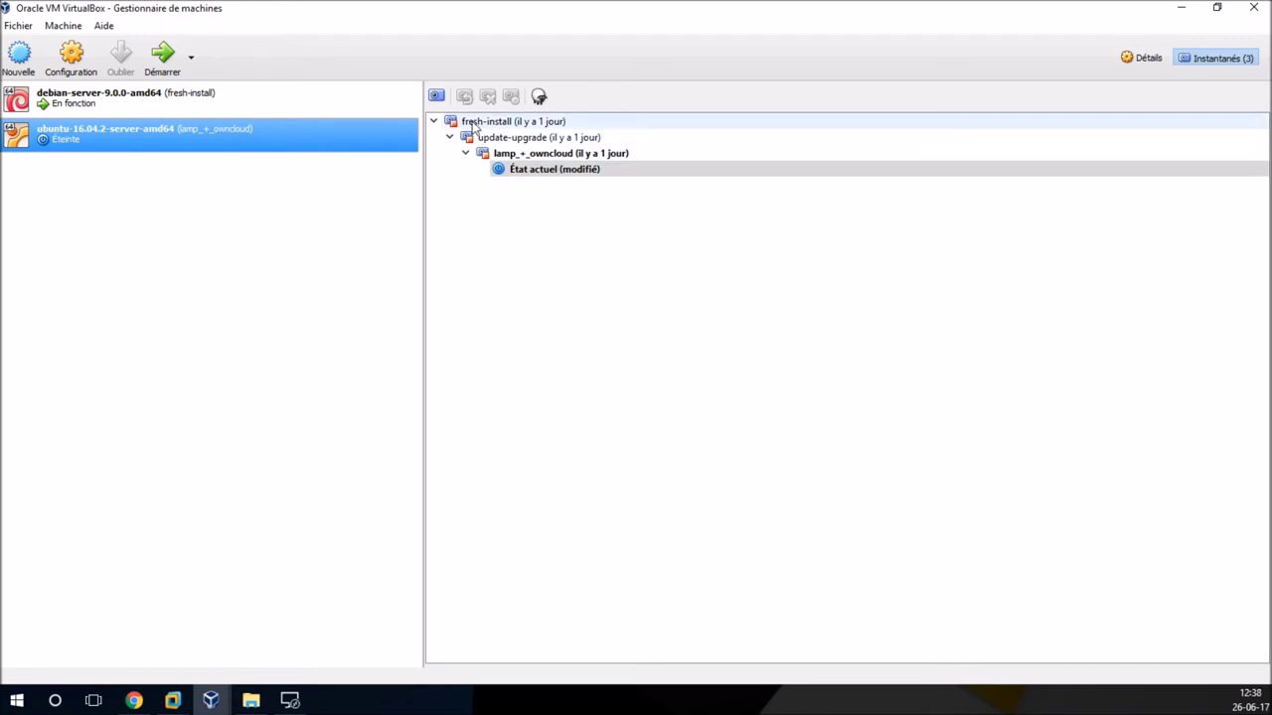
mouse_move(486, 142)
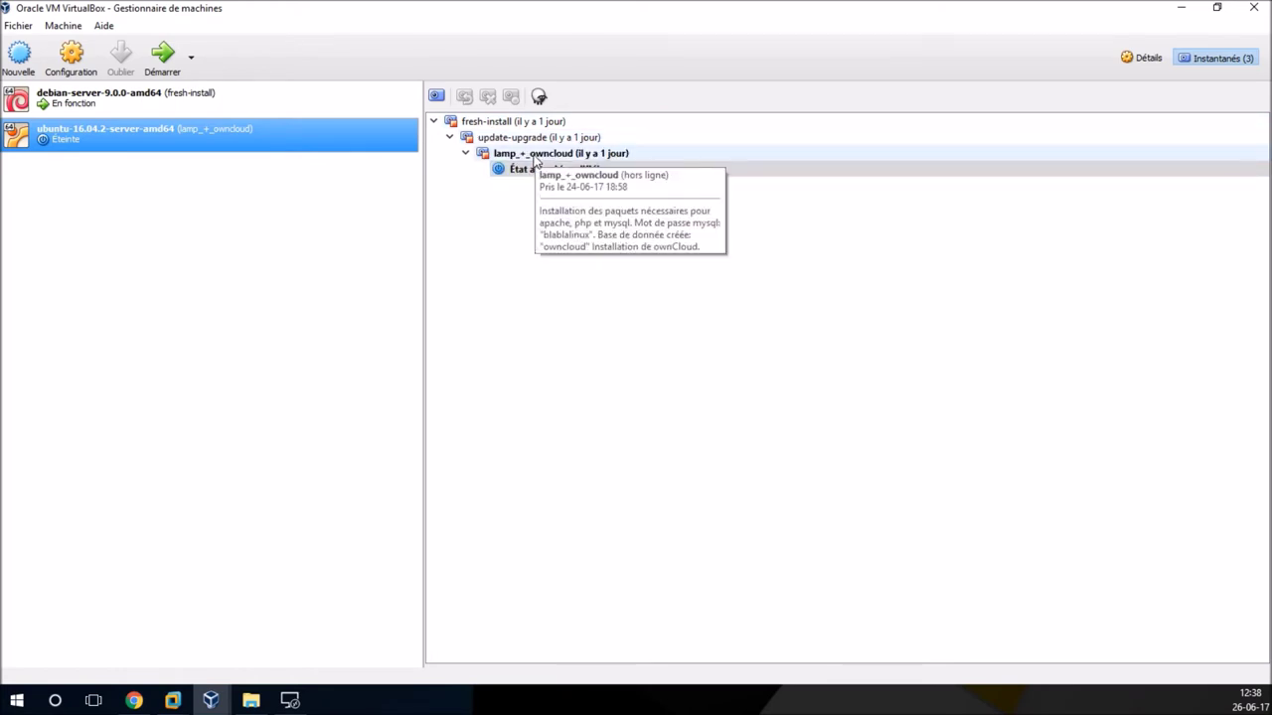
click(488, 123)
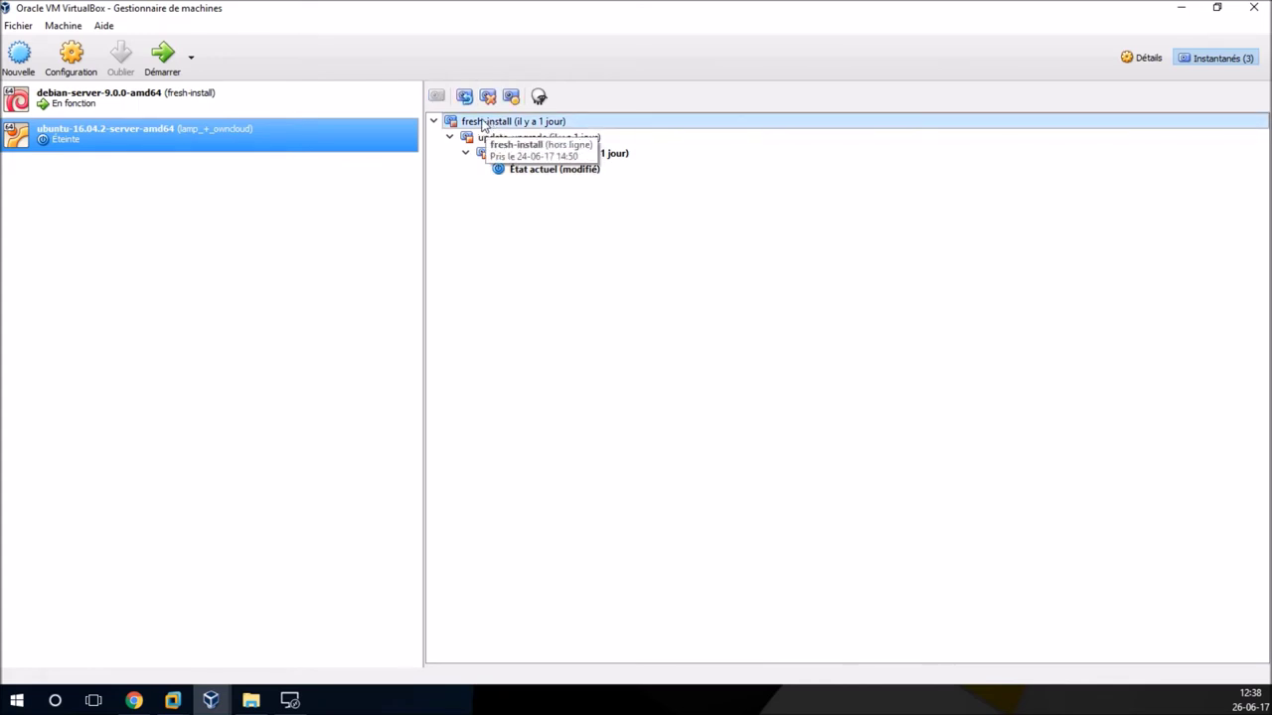
Step: Restore fresh-install with 'Créer un instantané de l'état actuel' unchecked
right_click(483, 122)
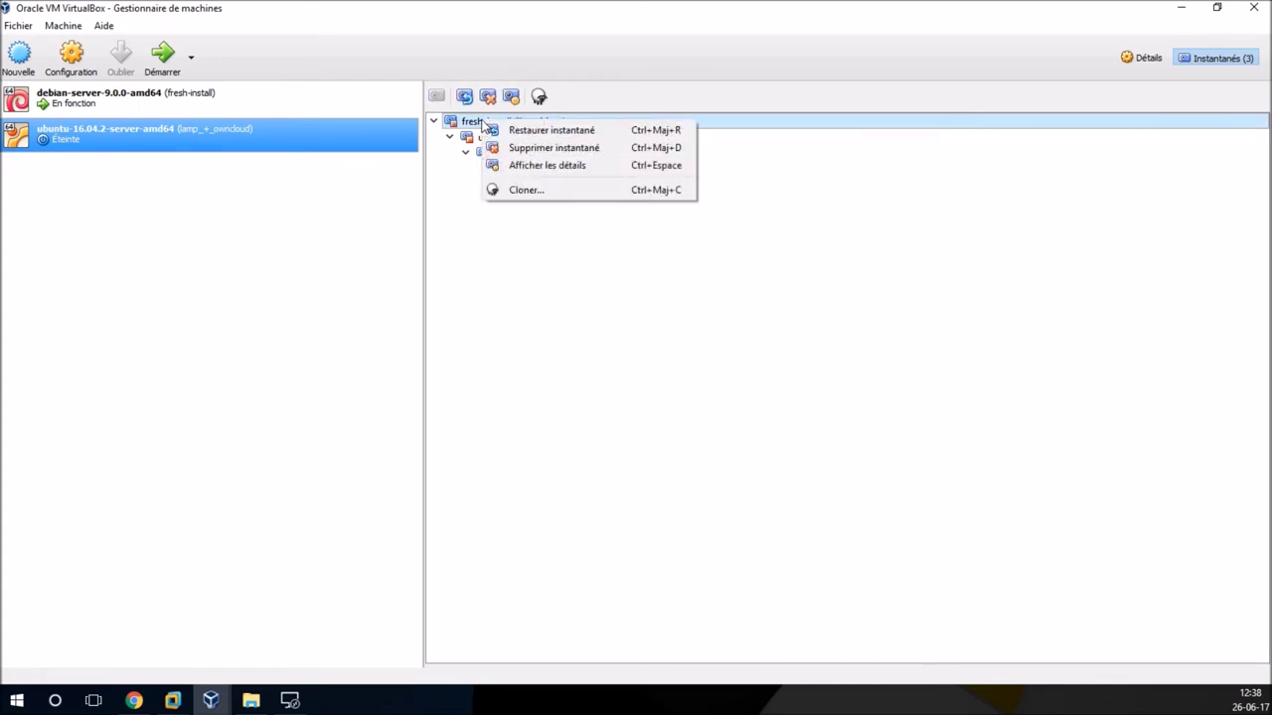
click(518, 133)
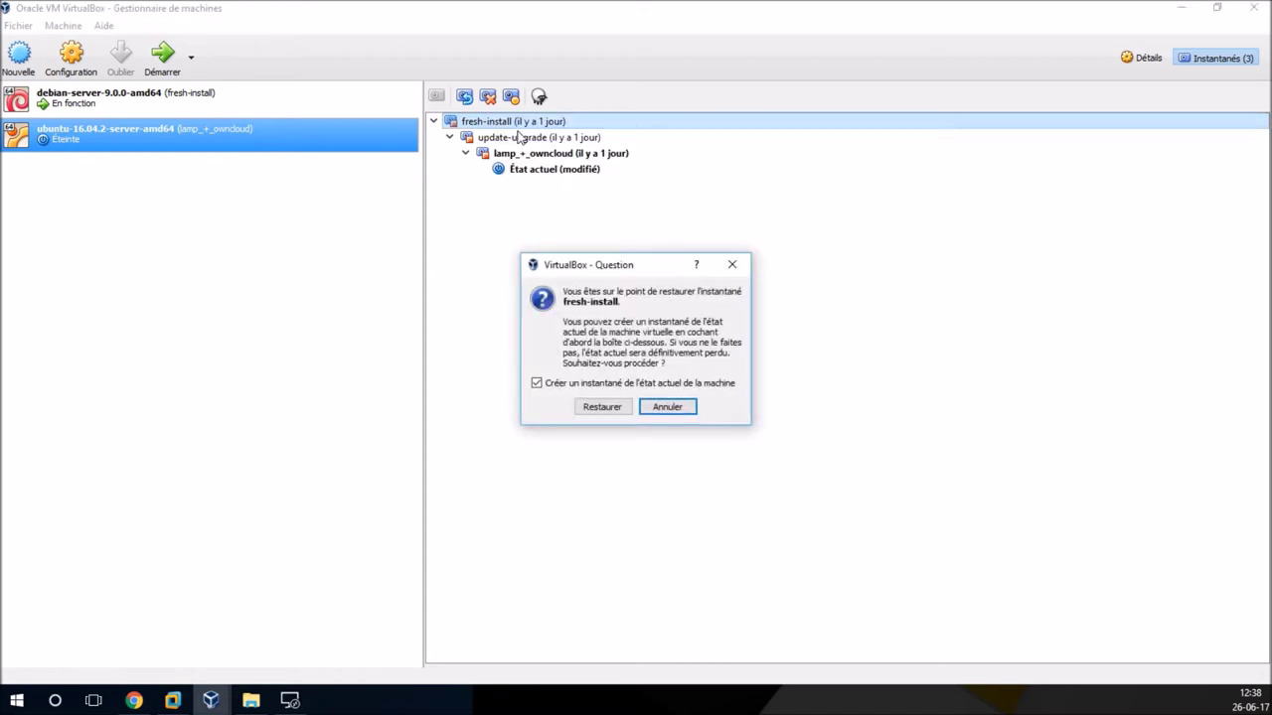
click(553, 385)
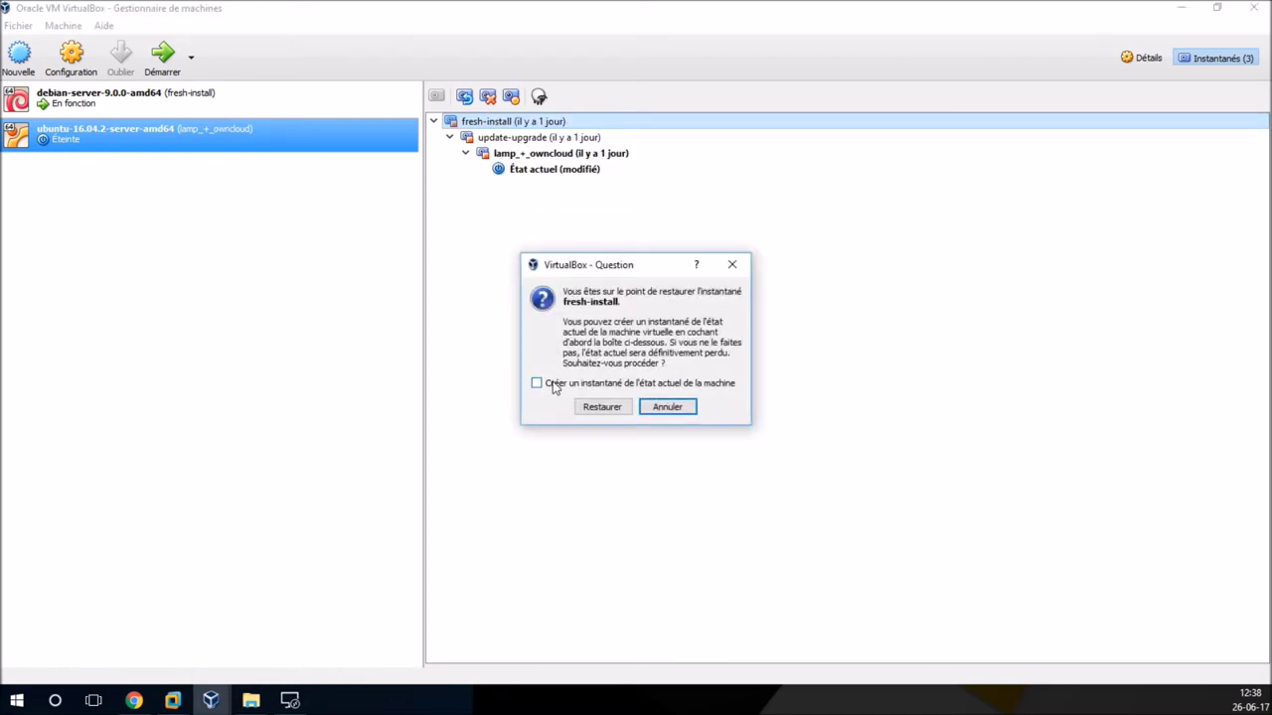
click(601, 408)
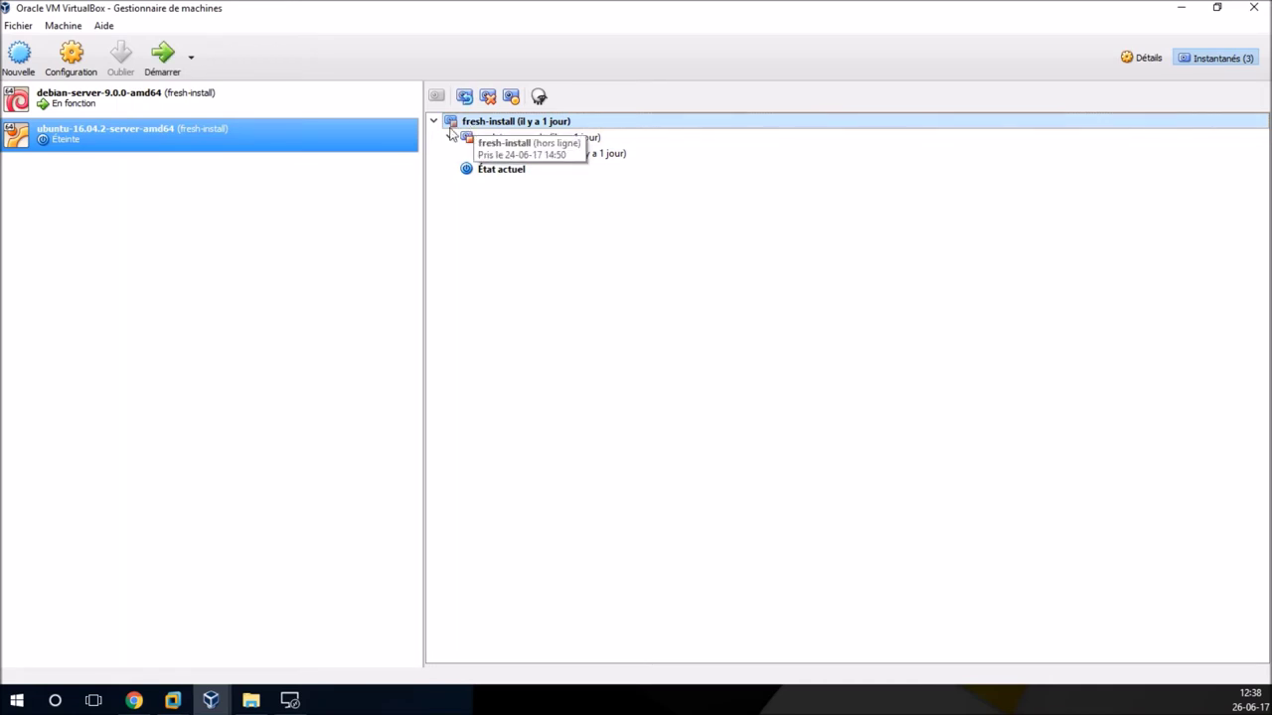
Step: Start the Ubuntu VM, bridging its network to the Realtek PCIe GBE Family Controller
click(162, 62)
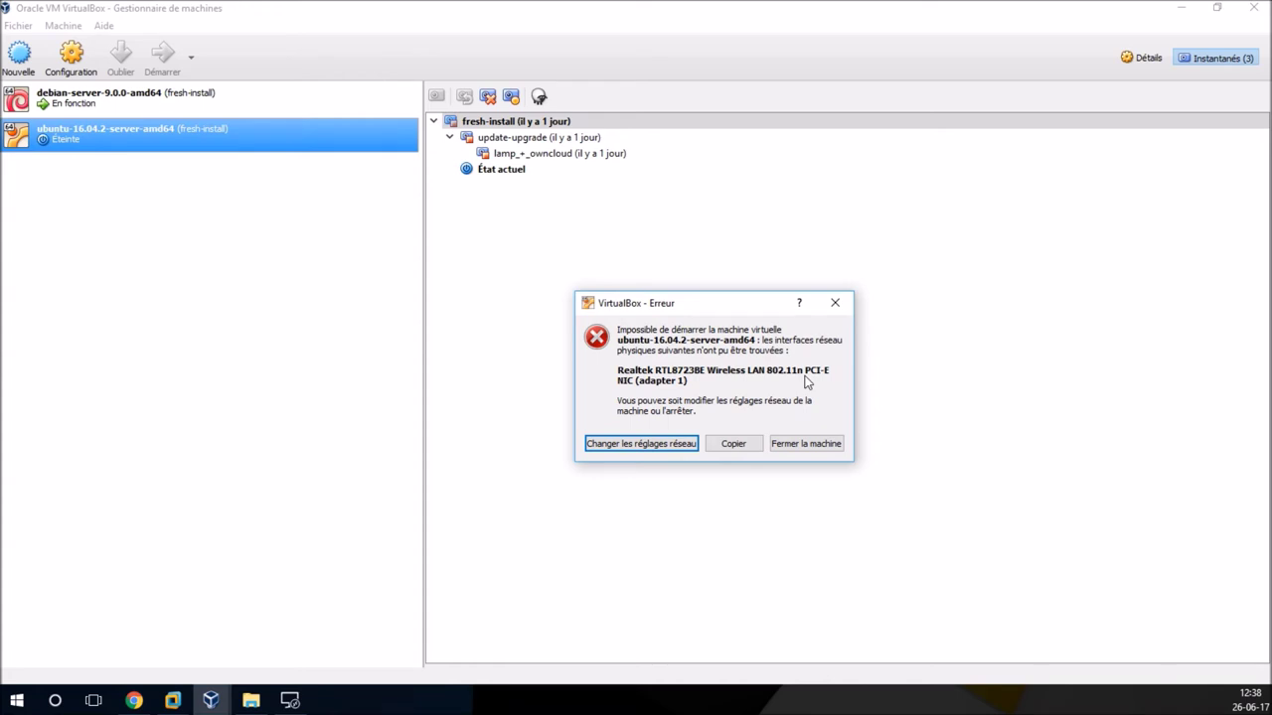
click(648, 444)
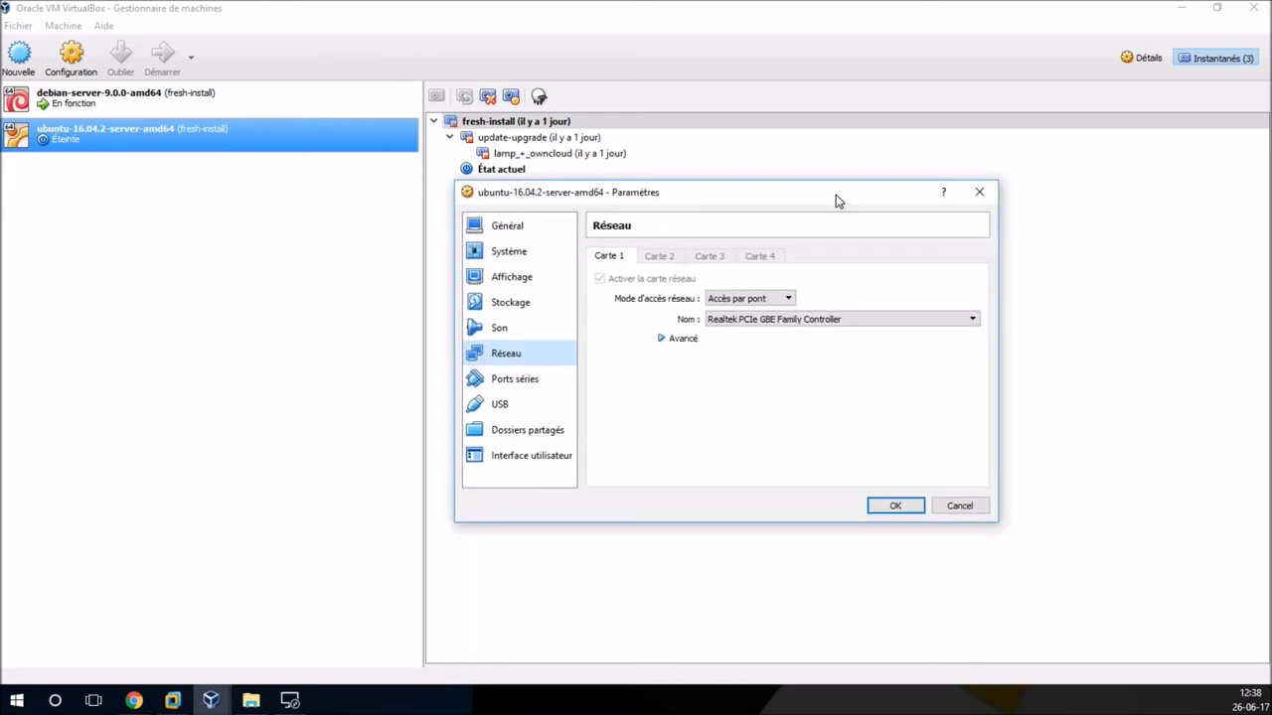
click(896, 506)
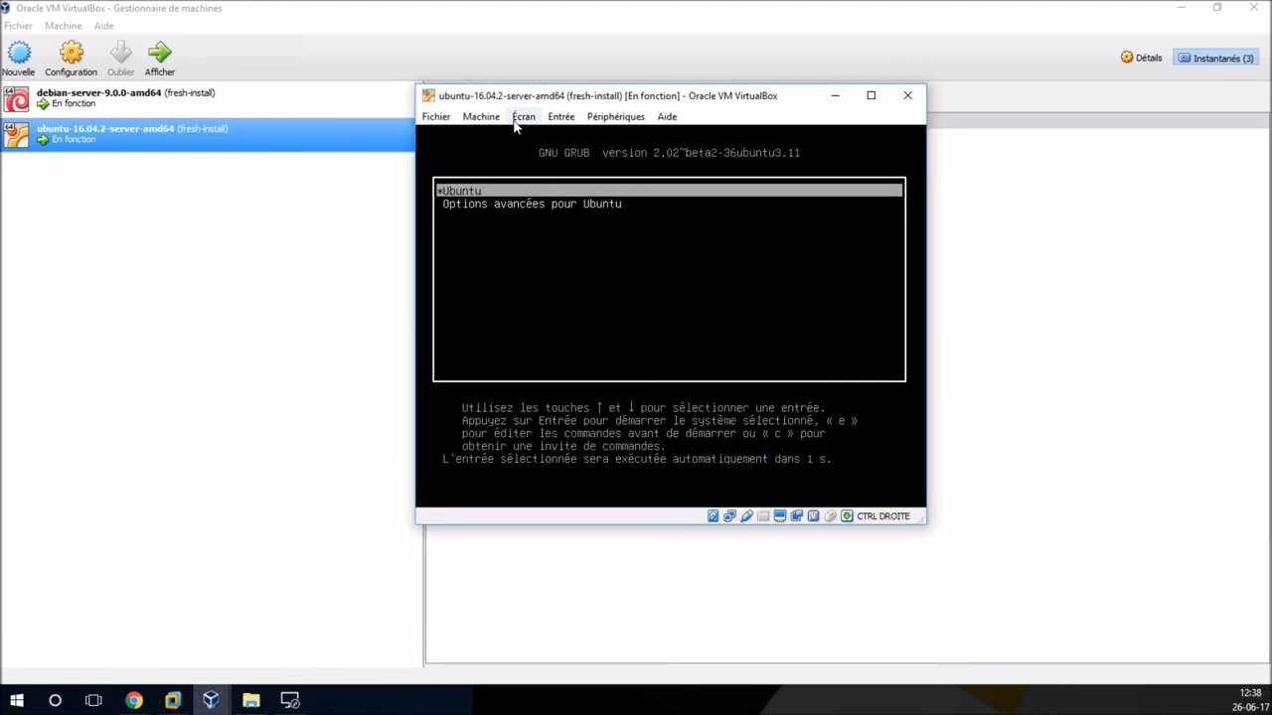
Step: Close the Ubuntu VM window, choosing 'Éteindre la machine' to power it off
click(482, 119)
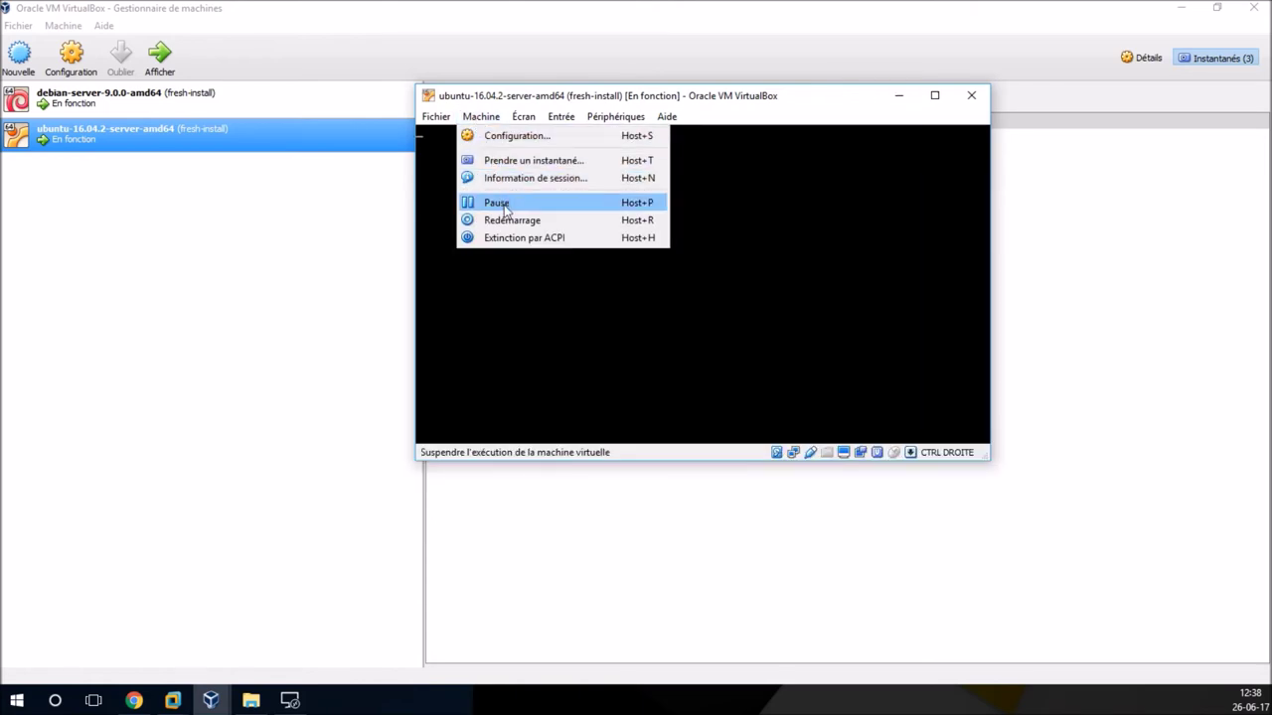
click(505, 238)
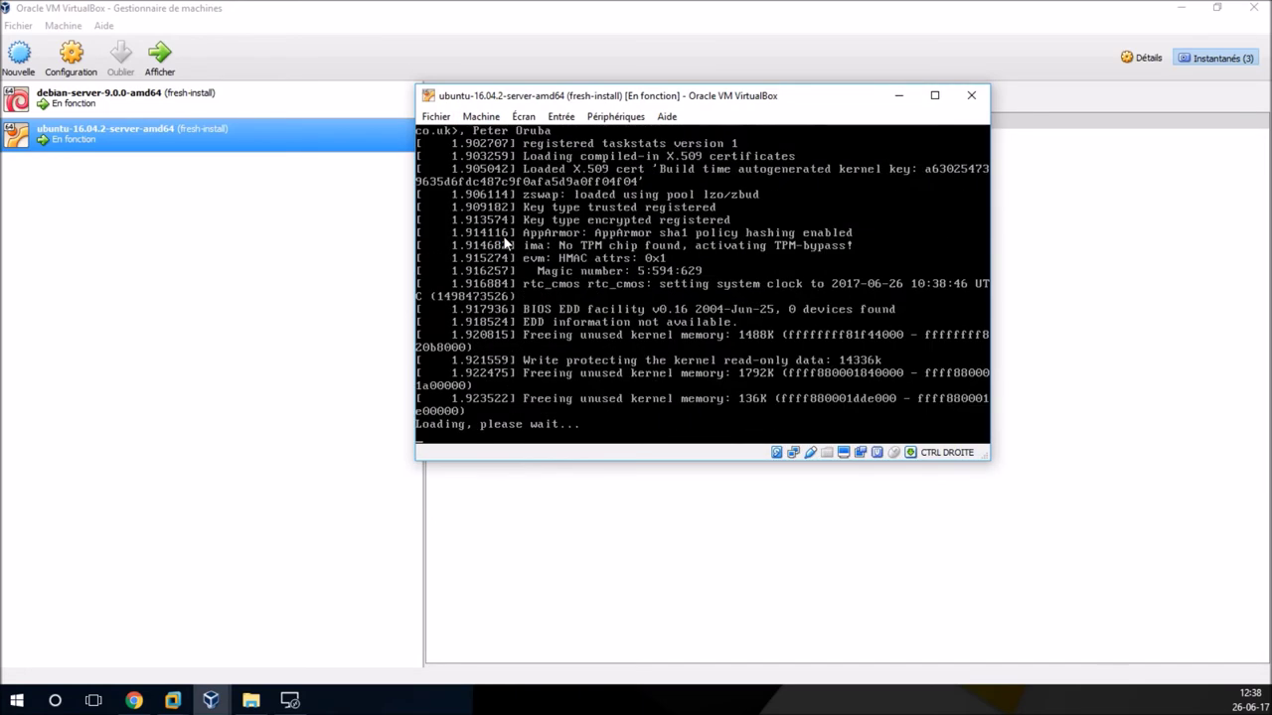
click(484, 117)
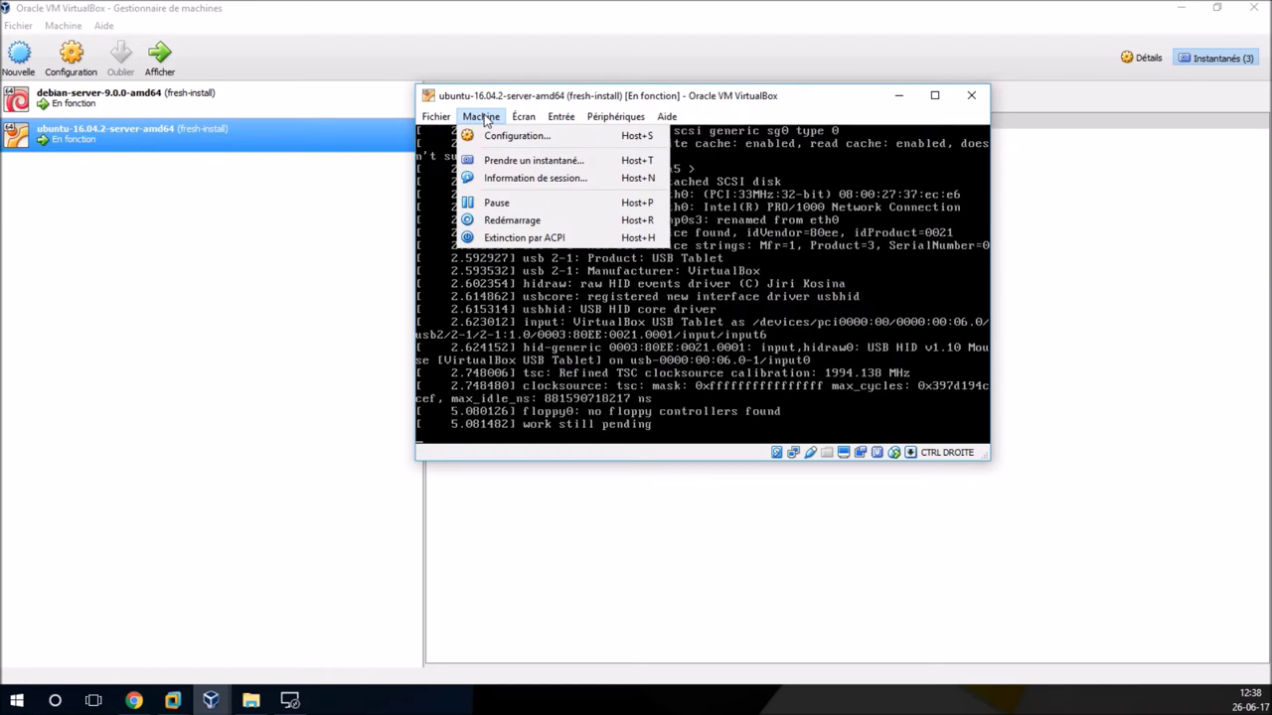
click(971, 99)
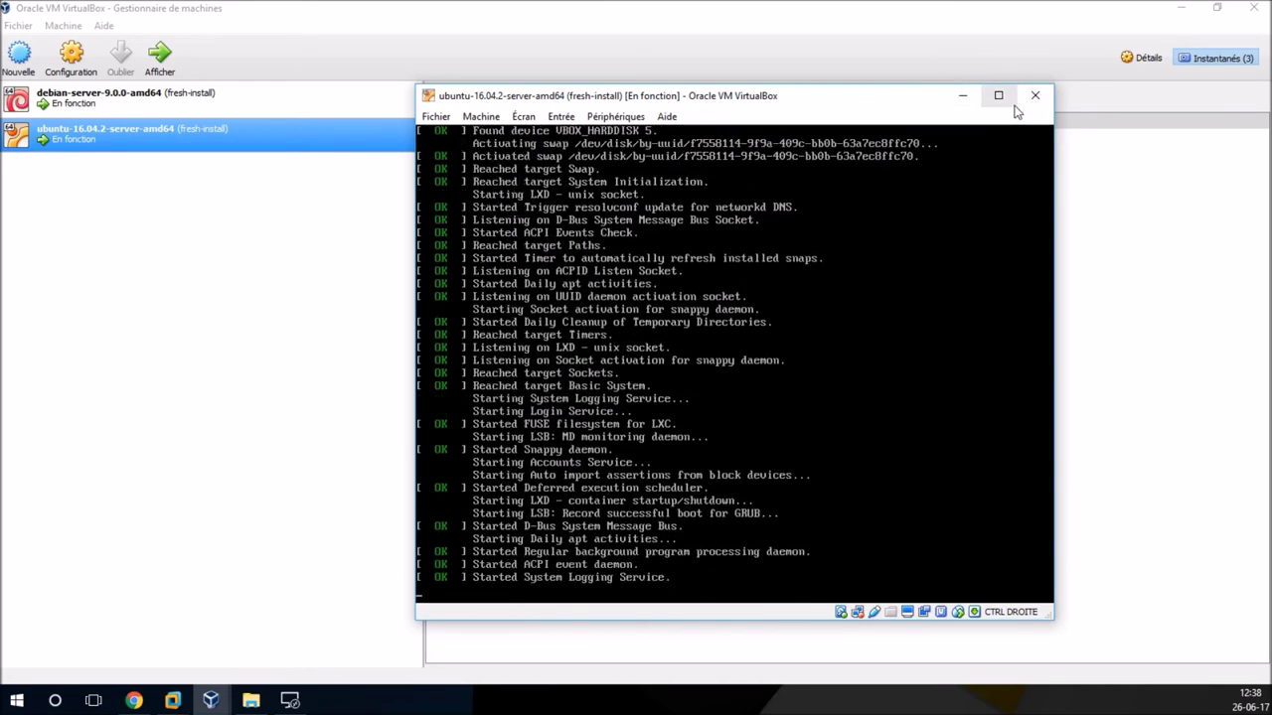
click(1033, 96)
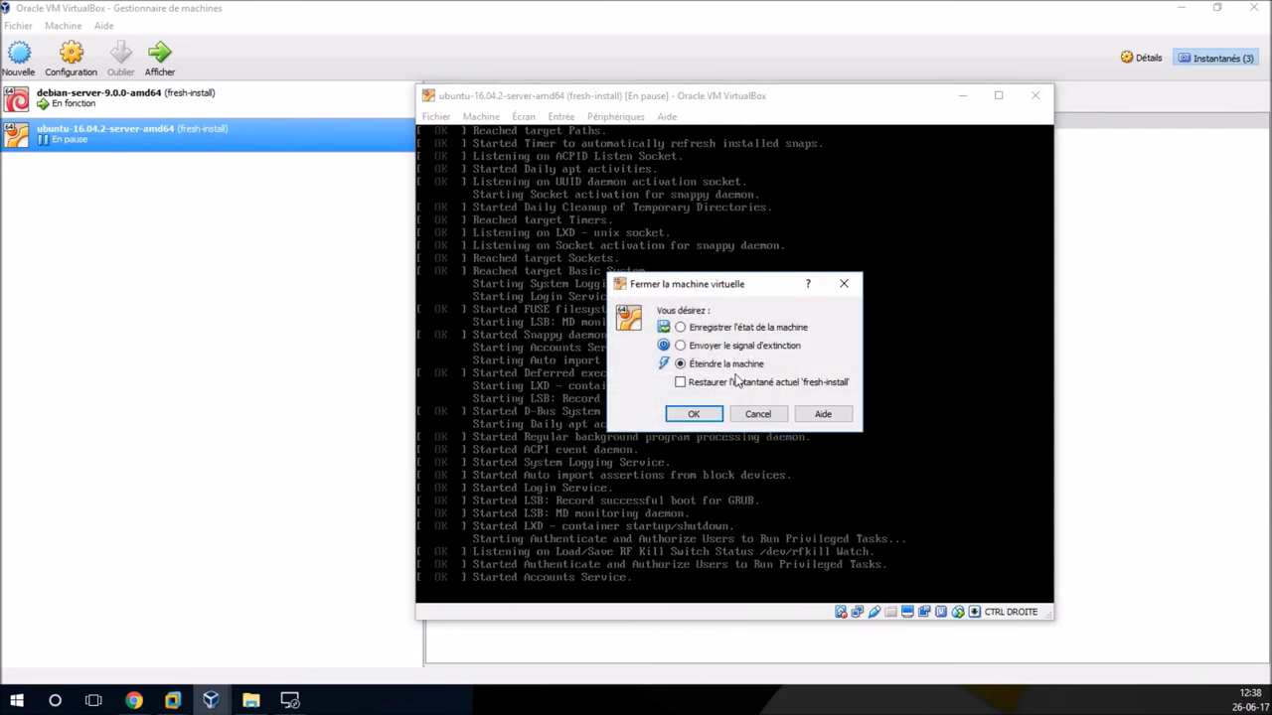
click(696, 415)
click(193, 71)
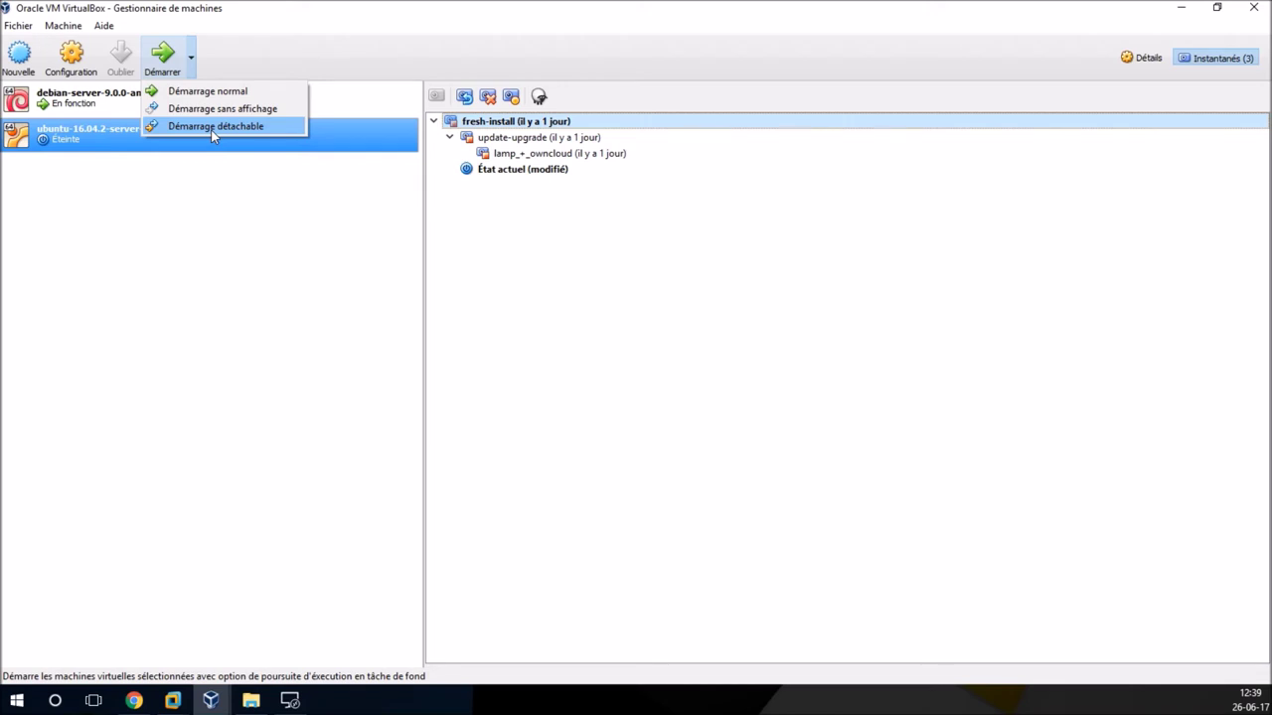
Step: Start the Ubuntu 16.04.2 VM with Démarrage détachable and boot the default GRUB entry immediately
click(210, 130)
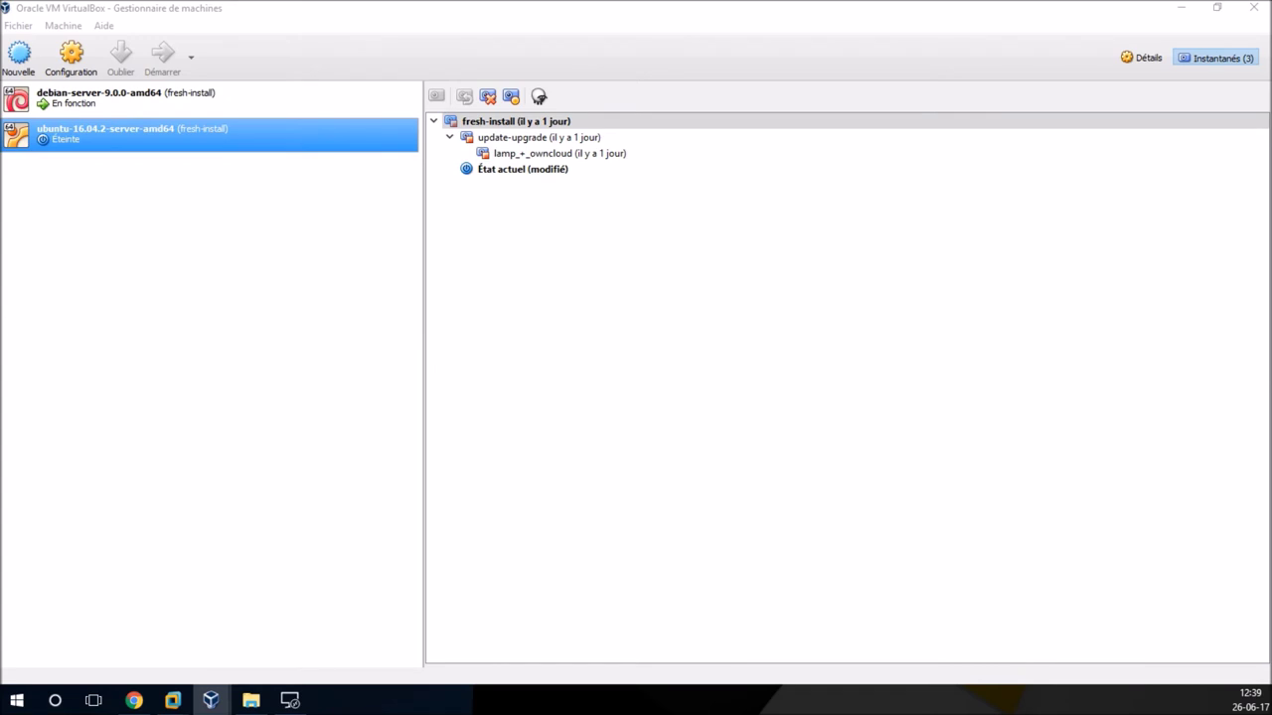
drag(540, 316, 745, 291)
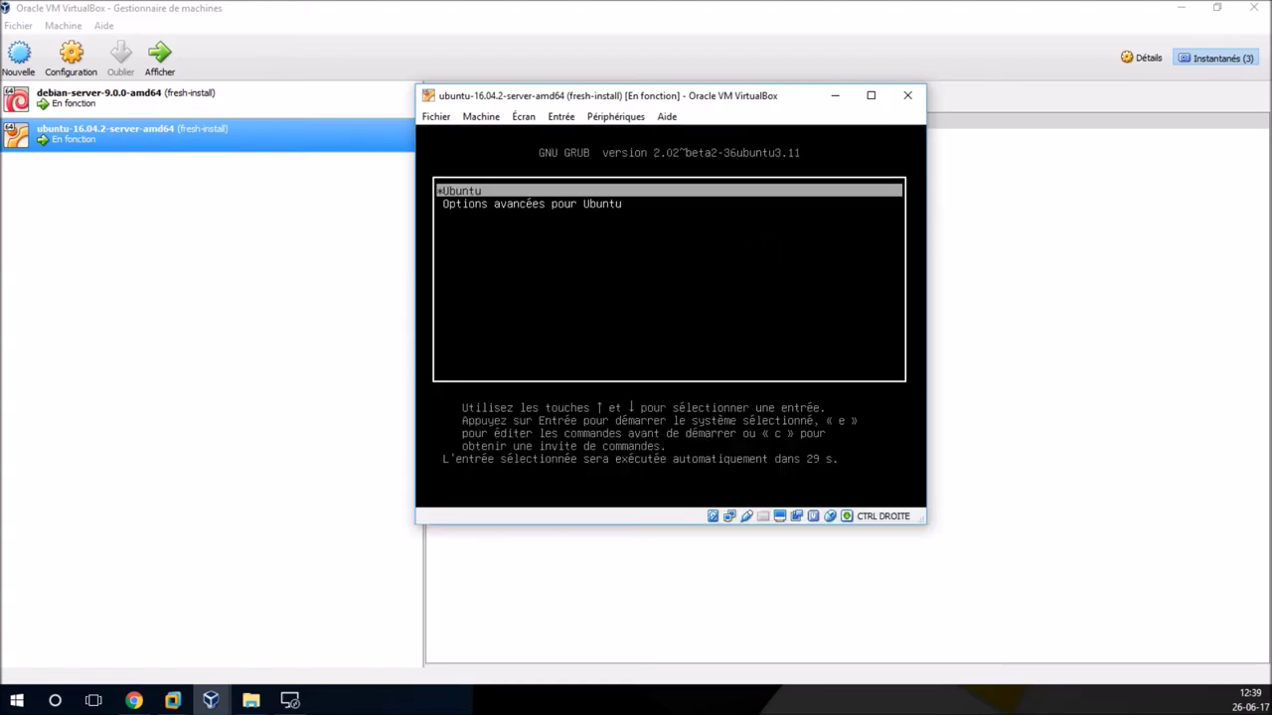
key(Return)
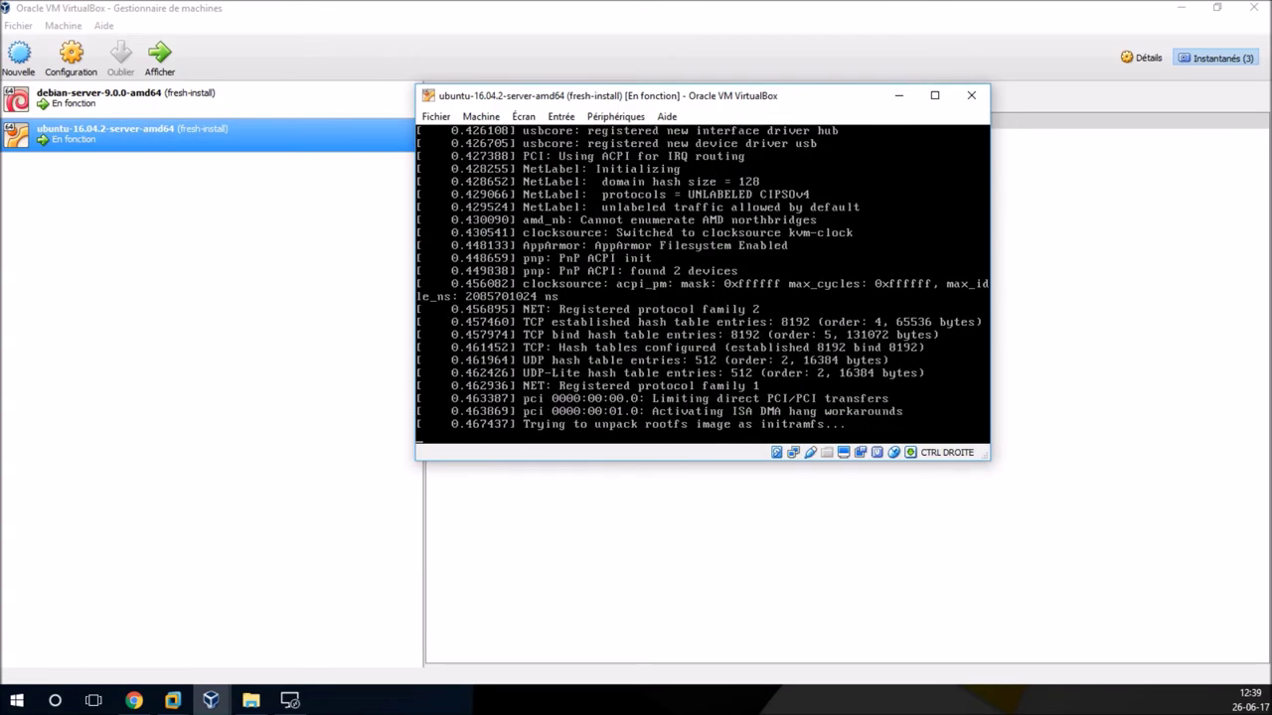
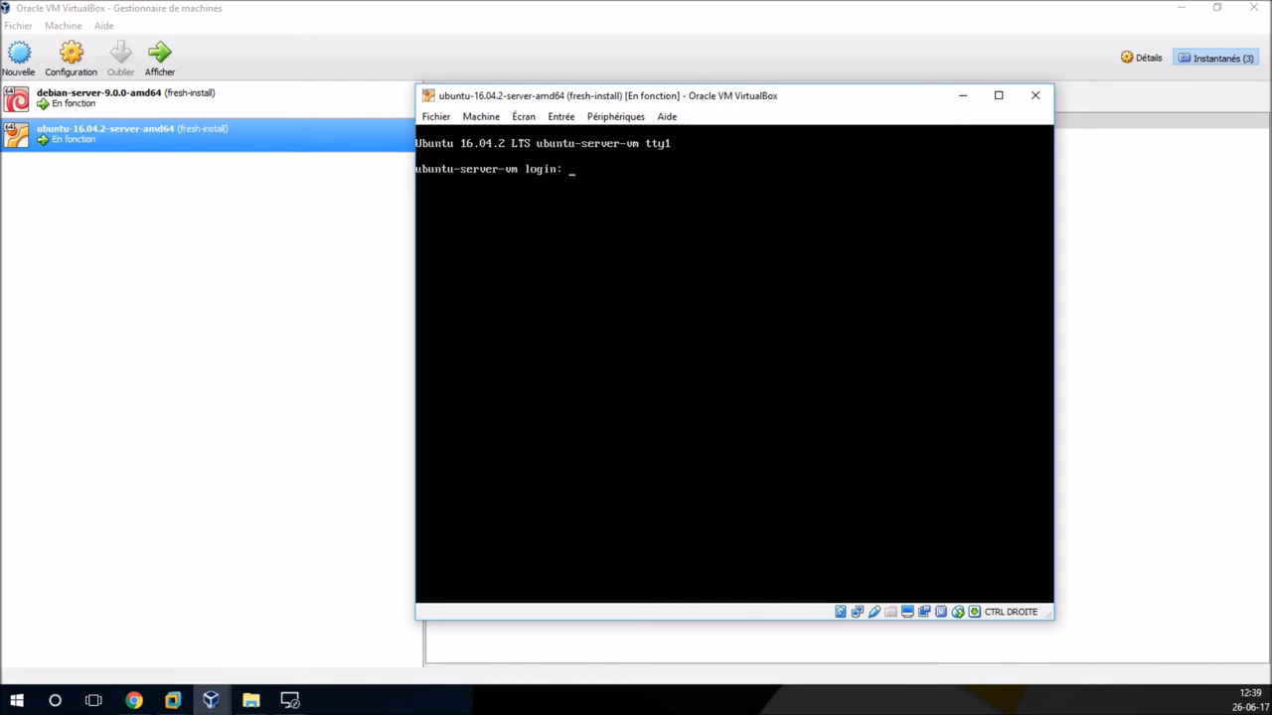
Step: Log in at the Ubuntu server console and run ifconfig, showing enp0s3 at 192.168.2.12
text(bblx)
key(Return)
key(Return)
text(if)
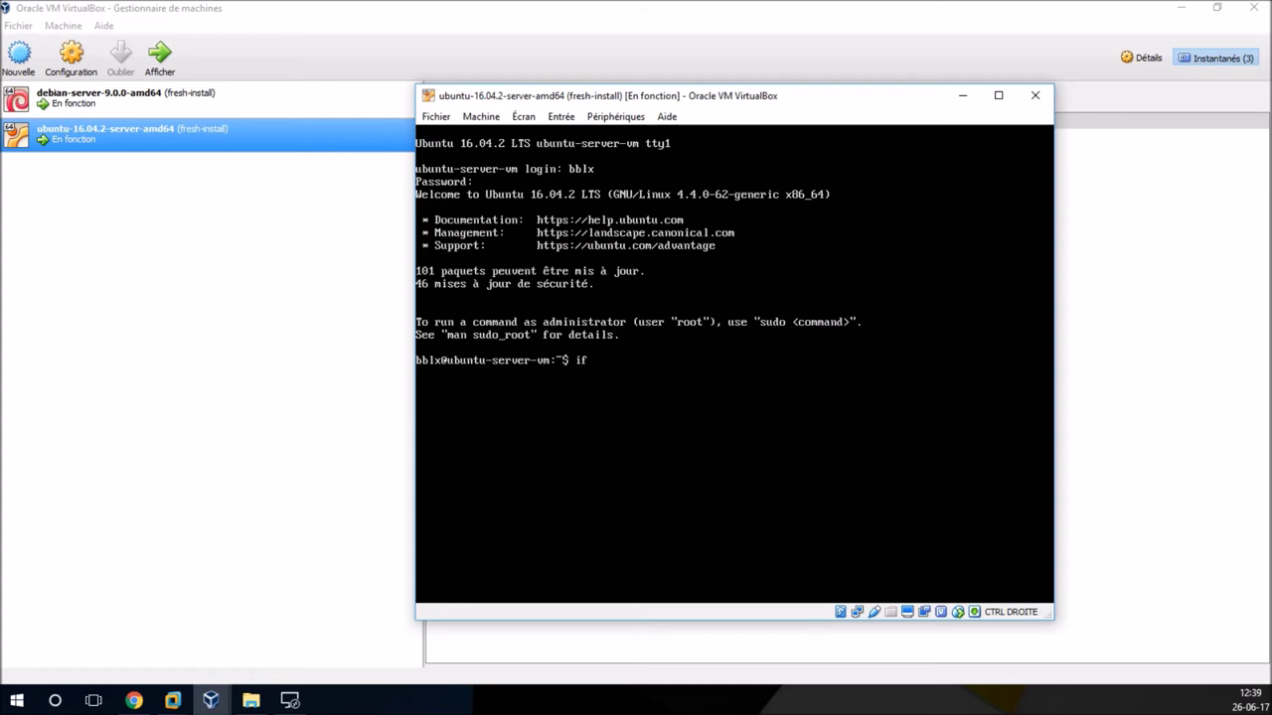
drag(698, 93, 659, 113)
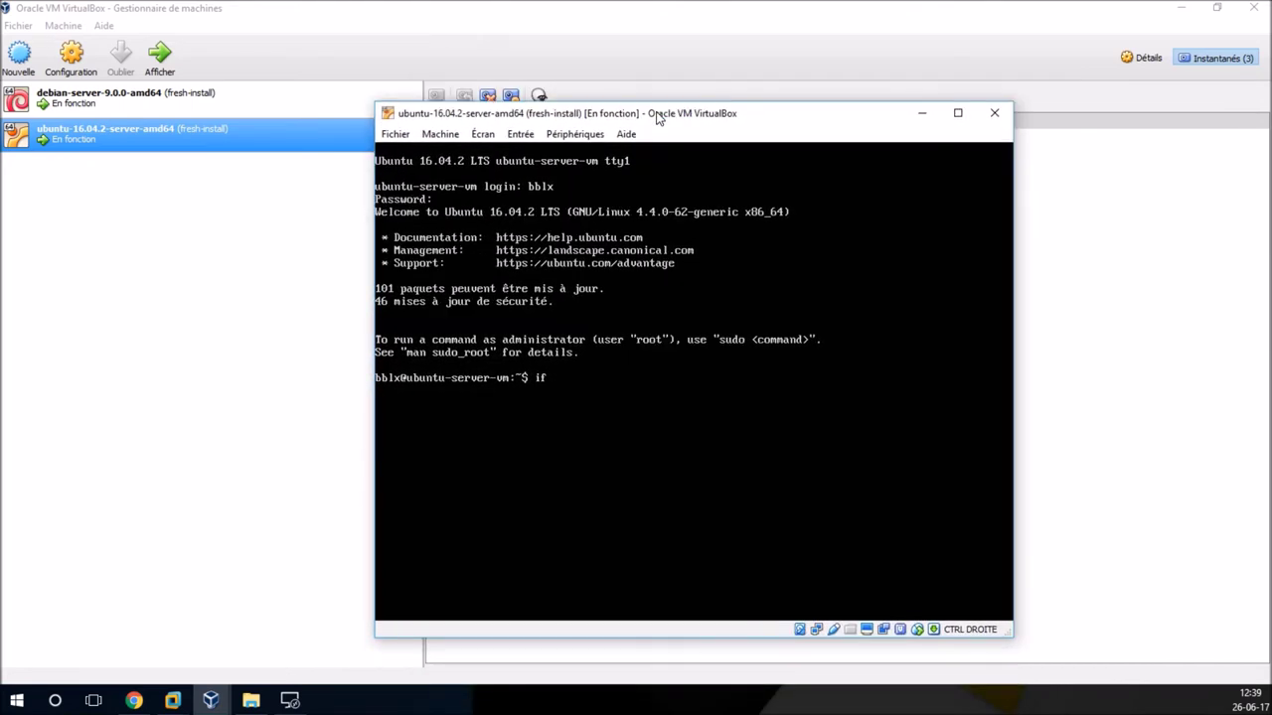
text(config)
key(Return)
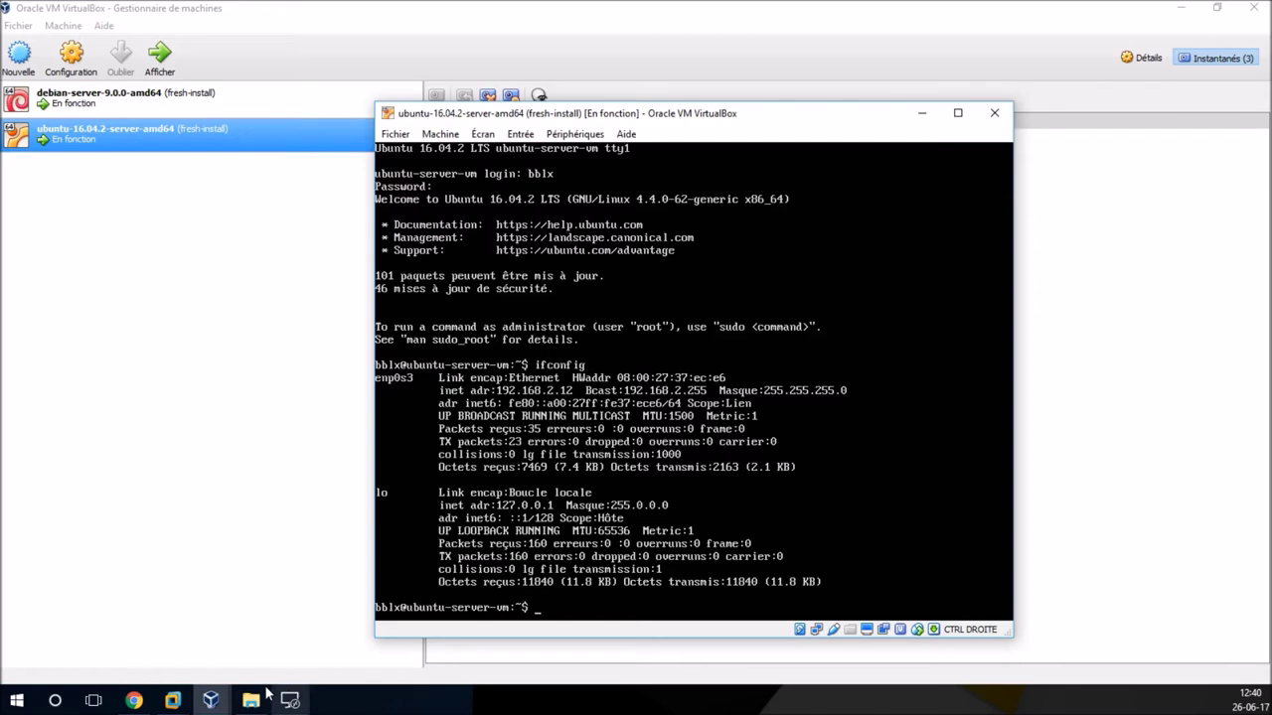
mouse_move(171, 704)
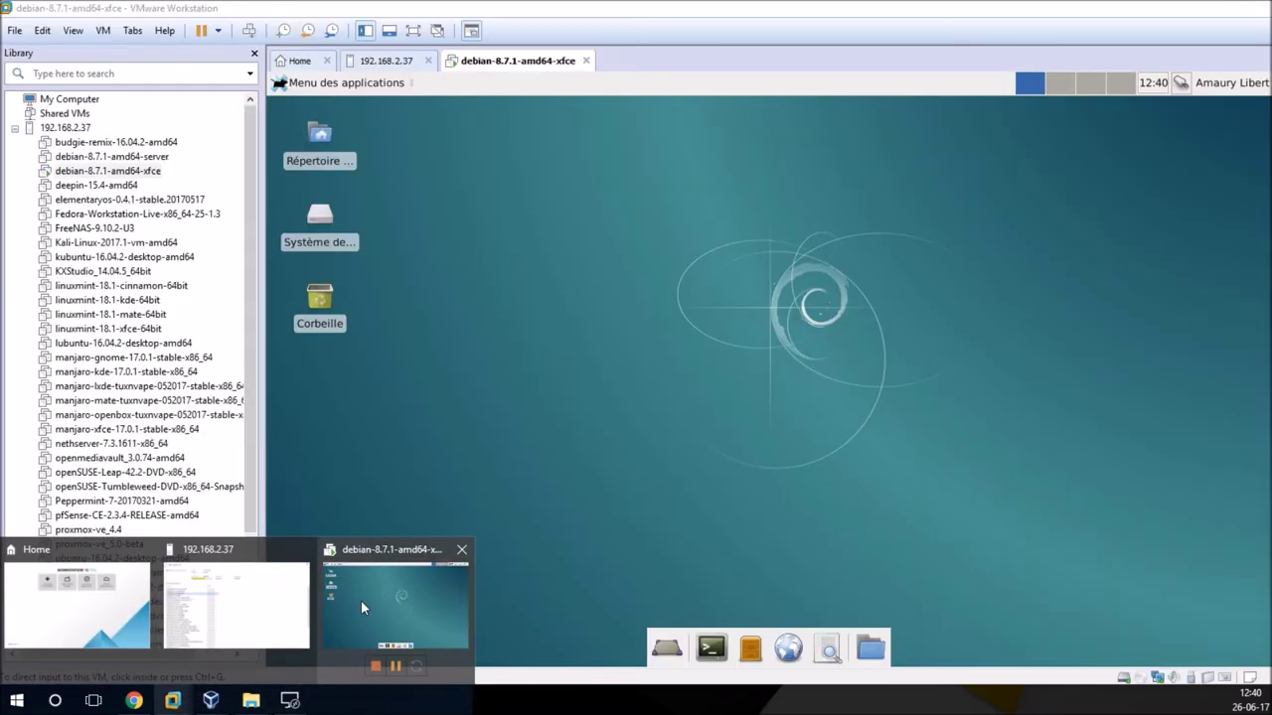
Step: Open a terminal on the Debian desktop and run ssh to the server at 192.168.2.12
click(361, 602)
click(711, 648)
drag(583, 107, 794, 166)
text(ssh bbl)
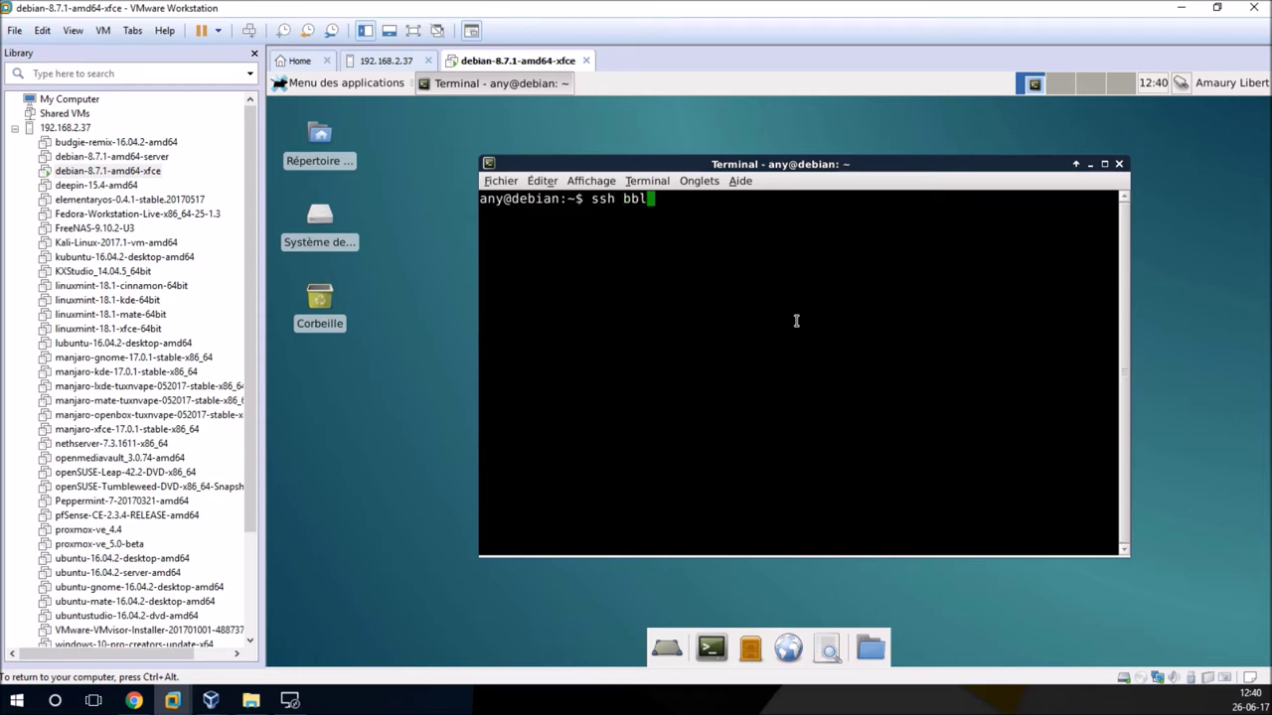
text(x@192.168.2.12)
key(Return)
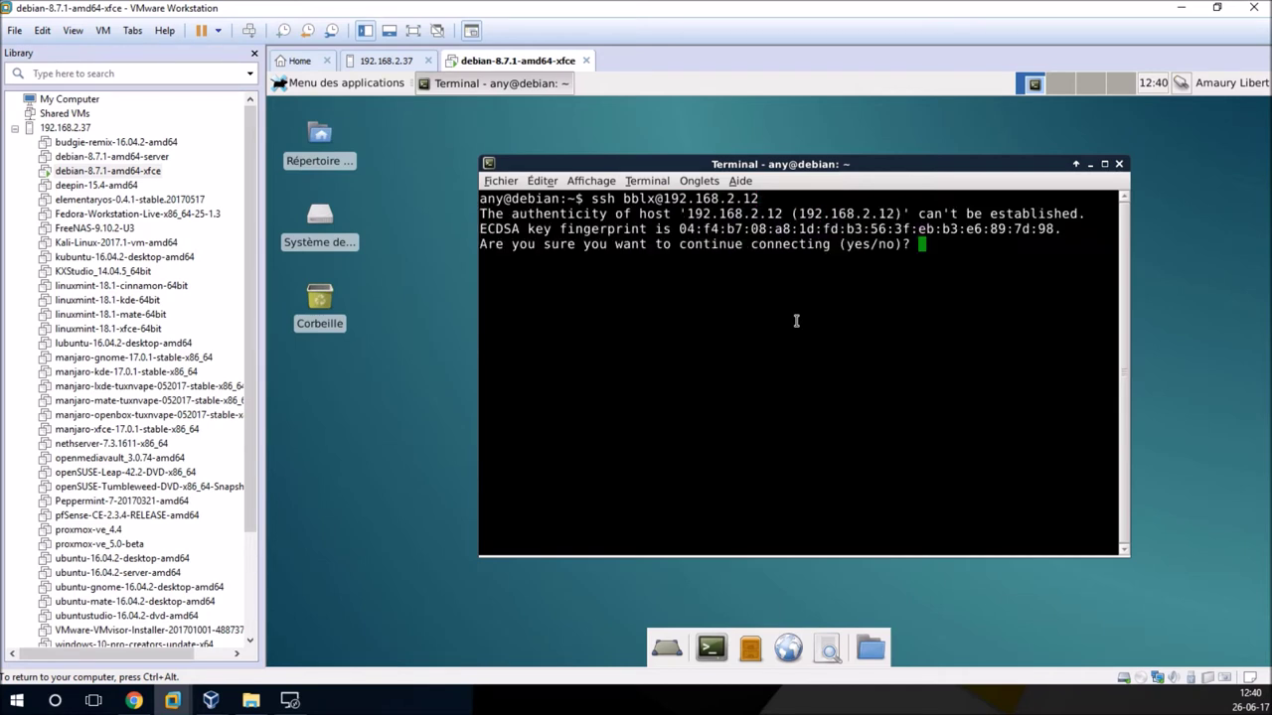
Step: Accept the host key, log in with the account password, and run sudo -i
text(yes)
key(Return)
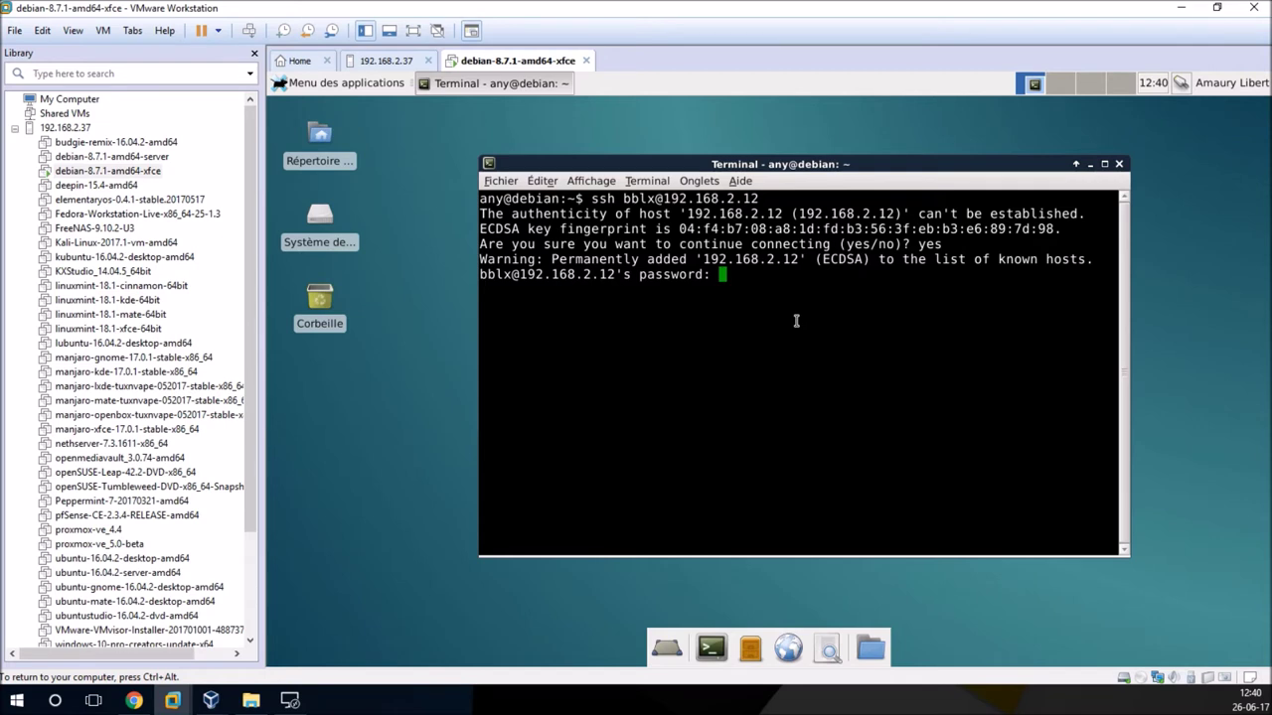
key(Return)
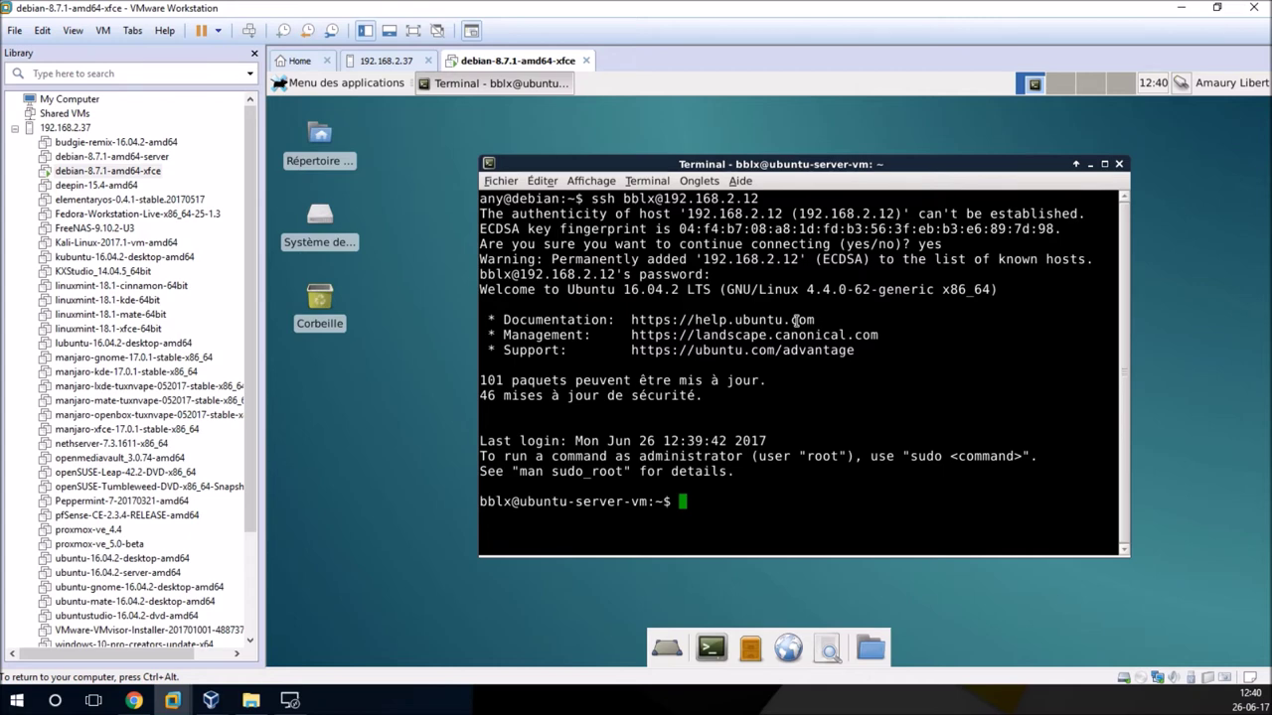
drag(796, 162, 620, 109)
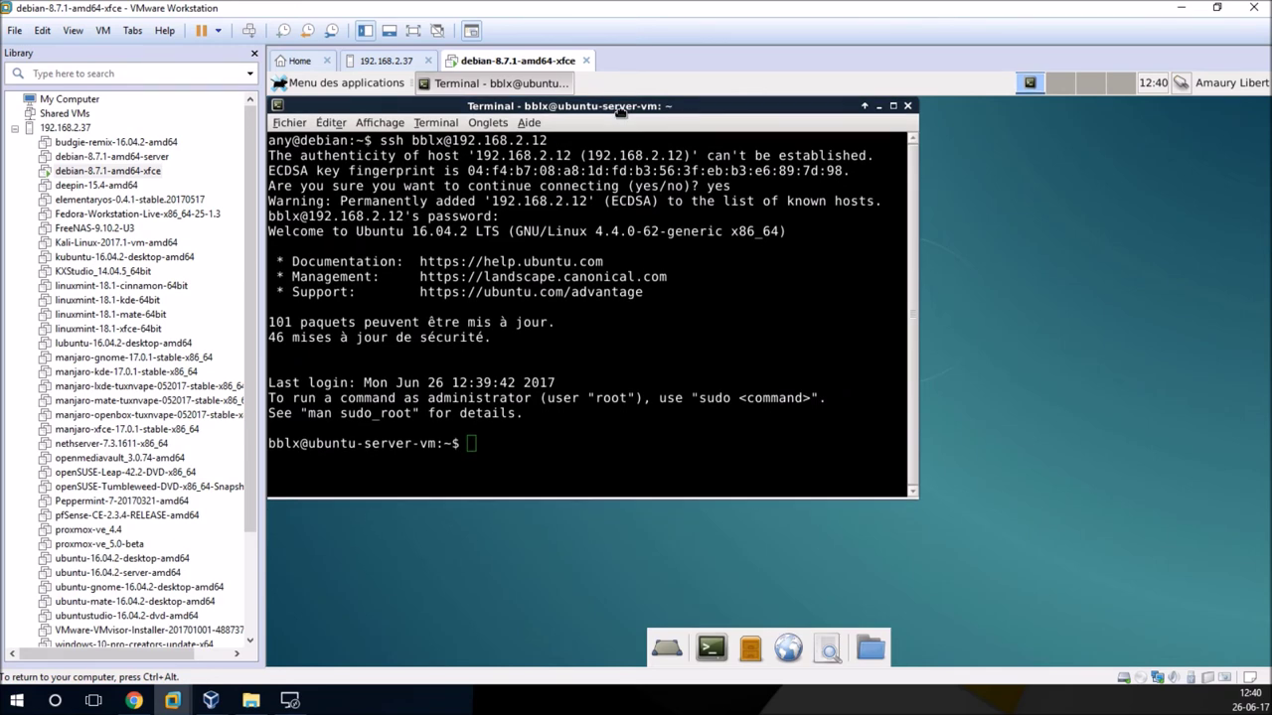
mouse_move(619, 112)
mouse_down()
mouse_move(614, 140)
mouse_move(611, 111)
mouse_up()
text(sudo -i)
key(Return)
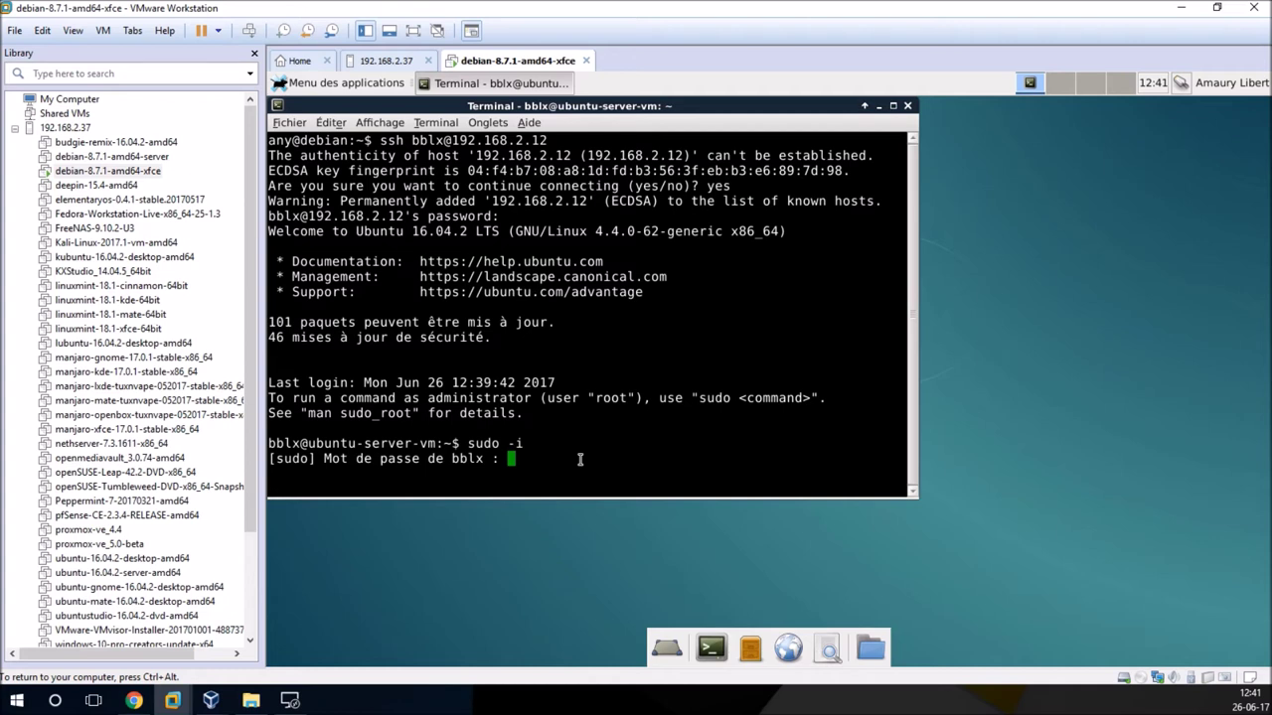
Step: Enter the sudo password and install htop with apt install htop
key(Return)
text(apt i)
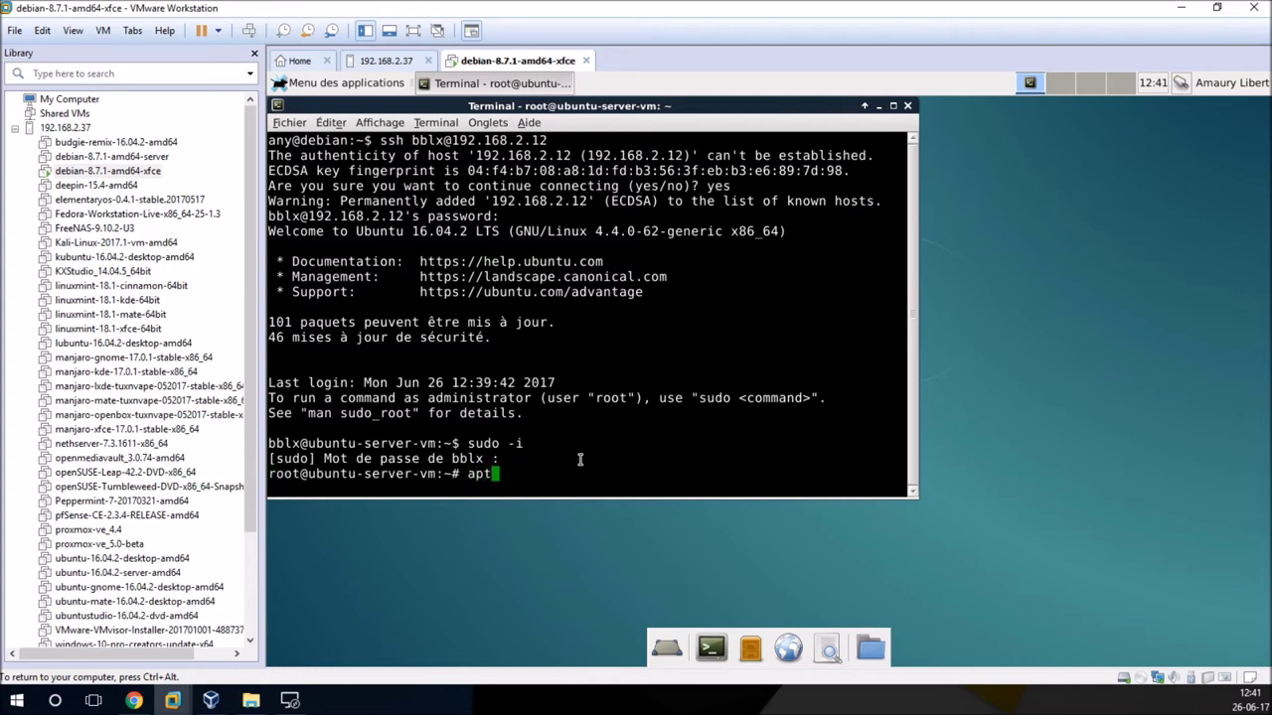
text(nstall htop)
key(Return)
Step: Open a second terminal and SSH into 192.168.2.12 again with the password
click(711, 648)
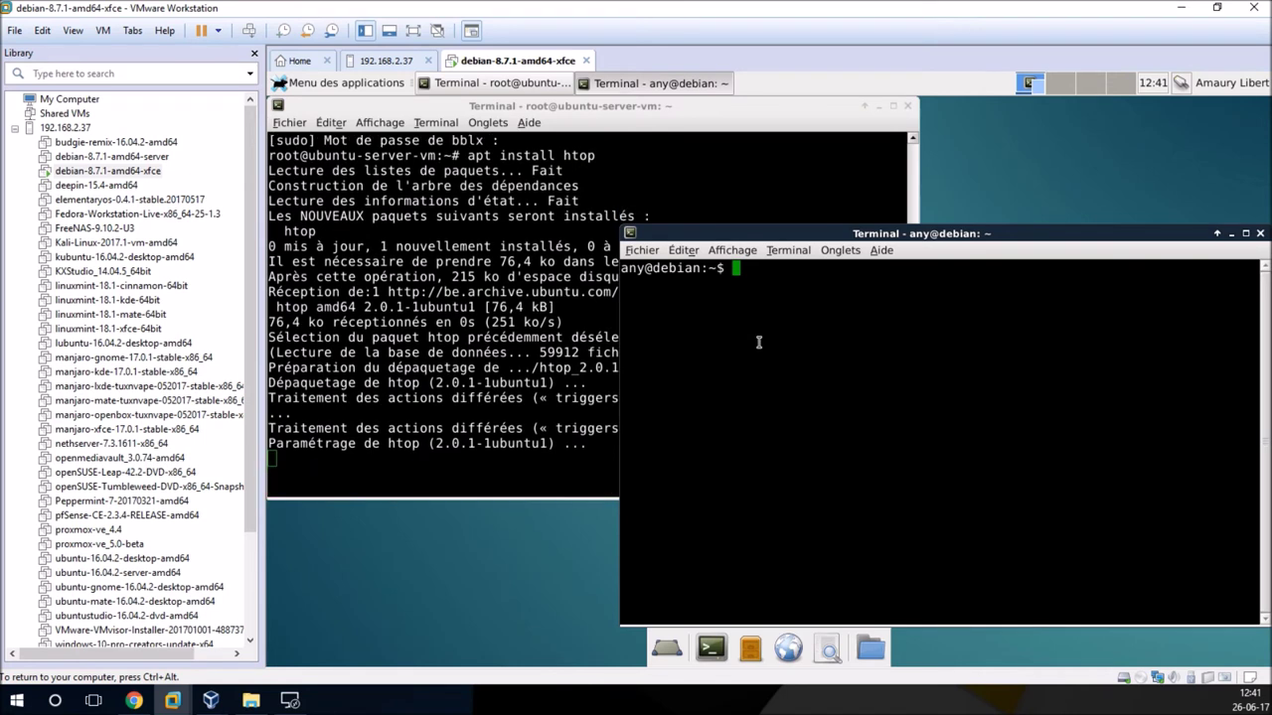
text(ssh )
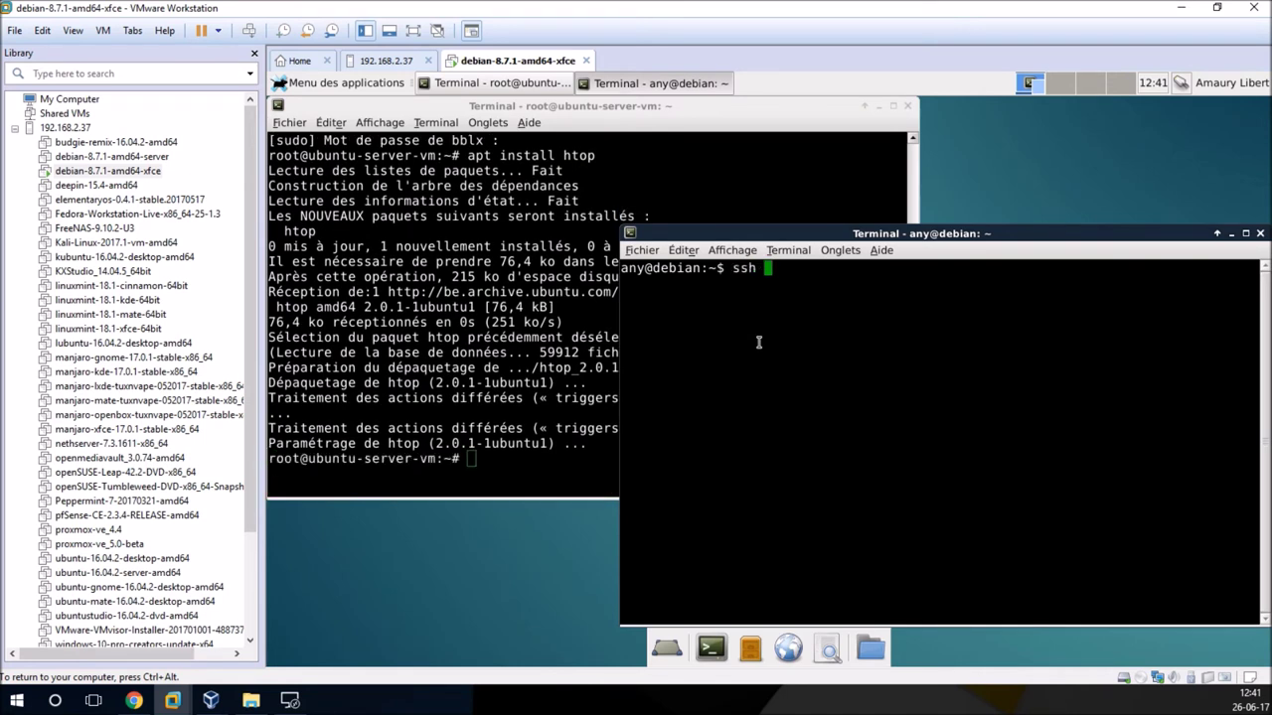
text(bblx@192.168.2.12)
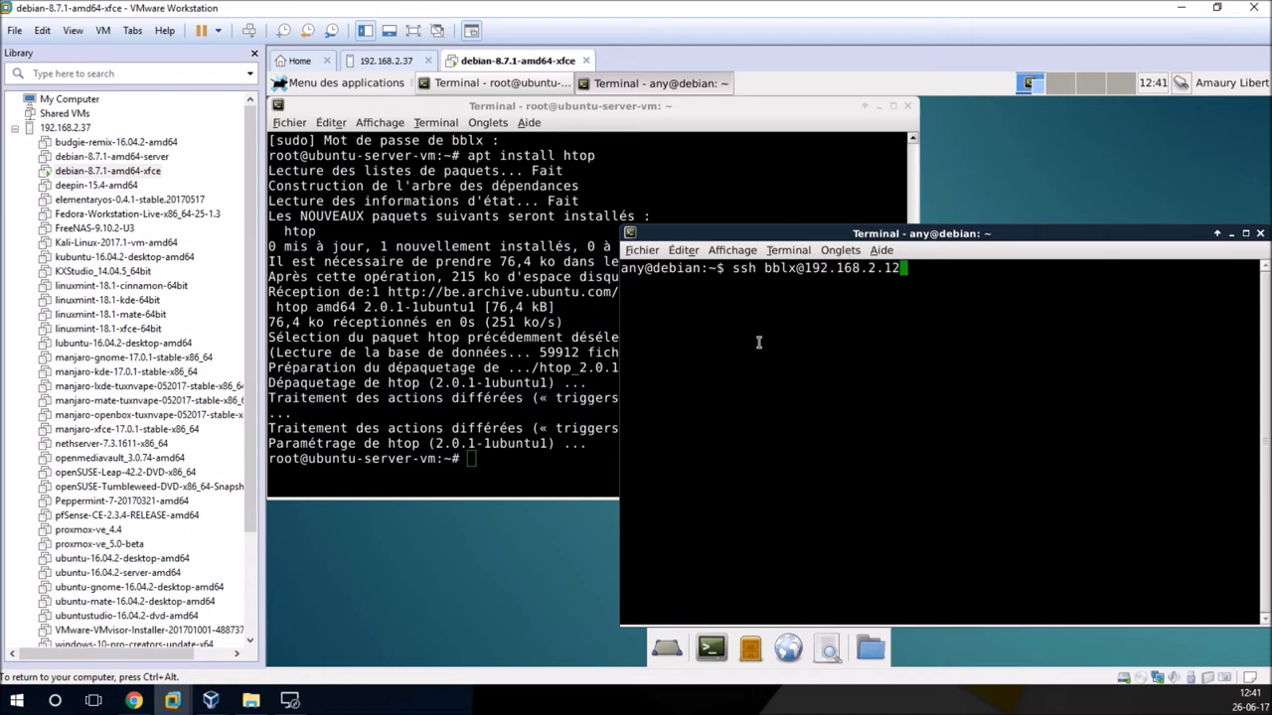
key(Return)
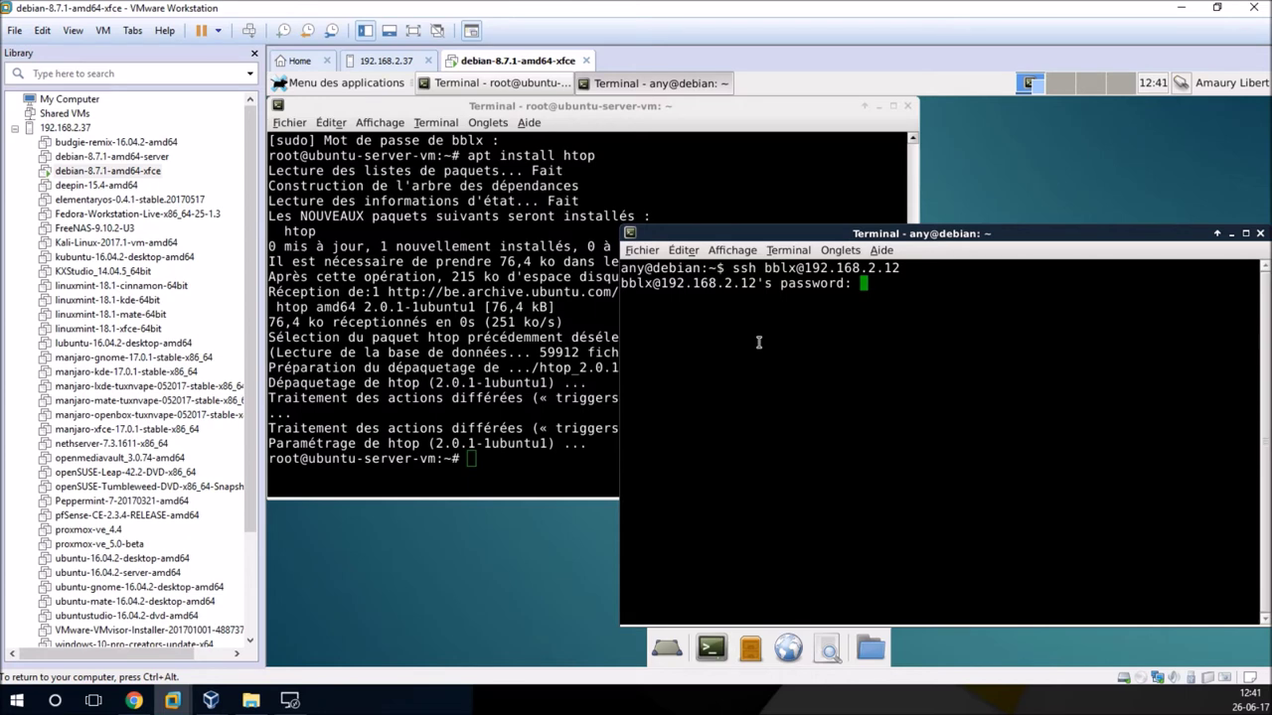
key(Return)
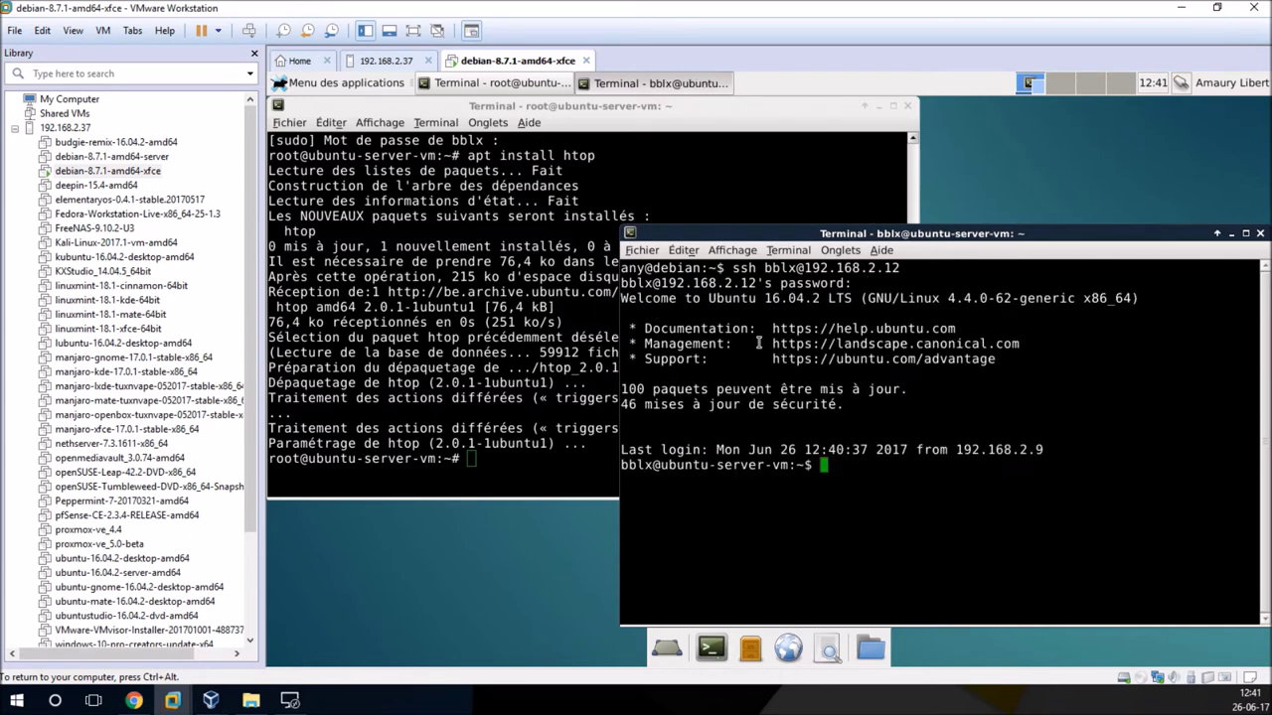
click(587, 119)
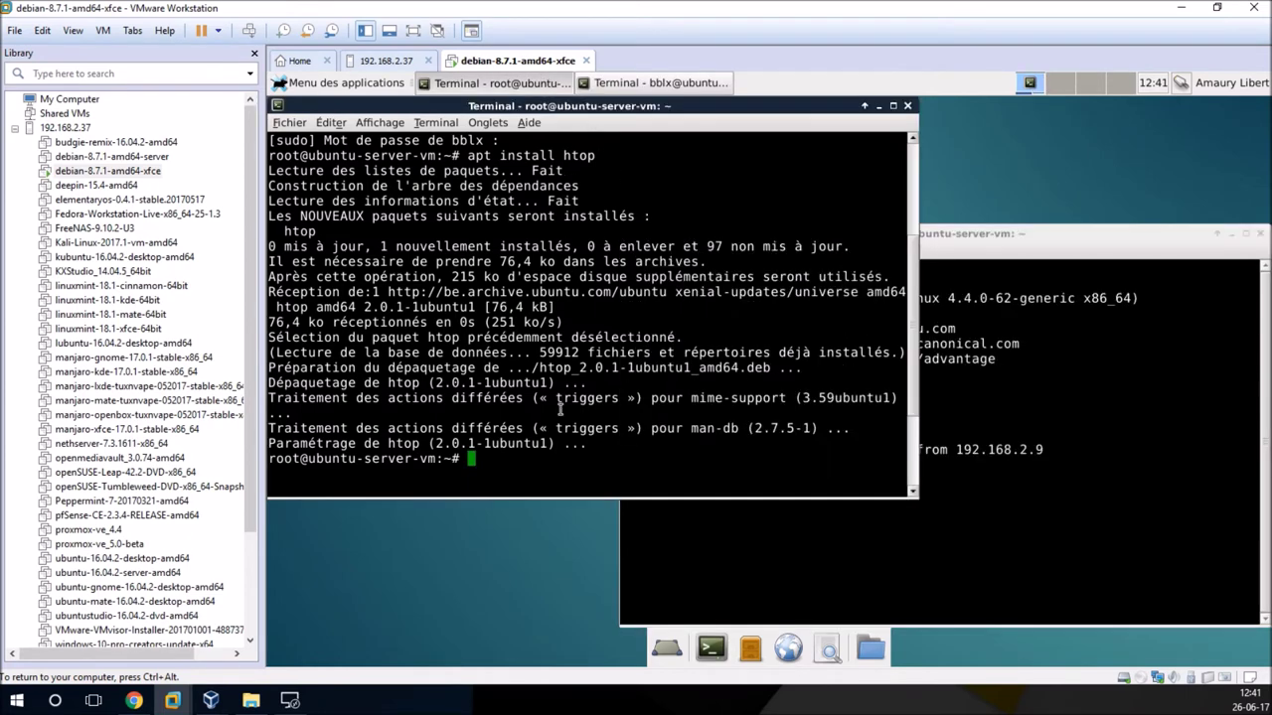
Step: Hide the VM library sidebar and run htop in the root terminal
click(366, 30)
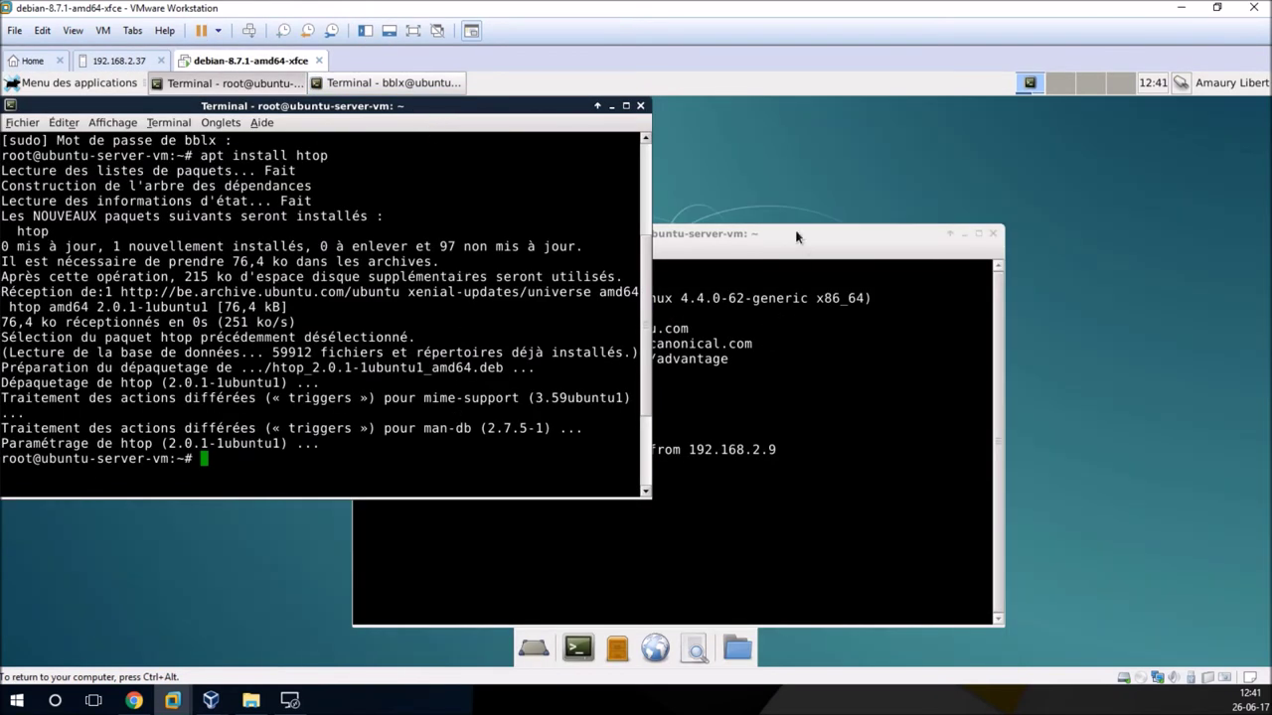
drag(795, 237, 1058, 197)
click(510, 109)
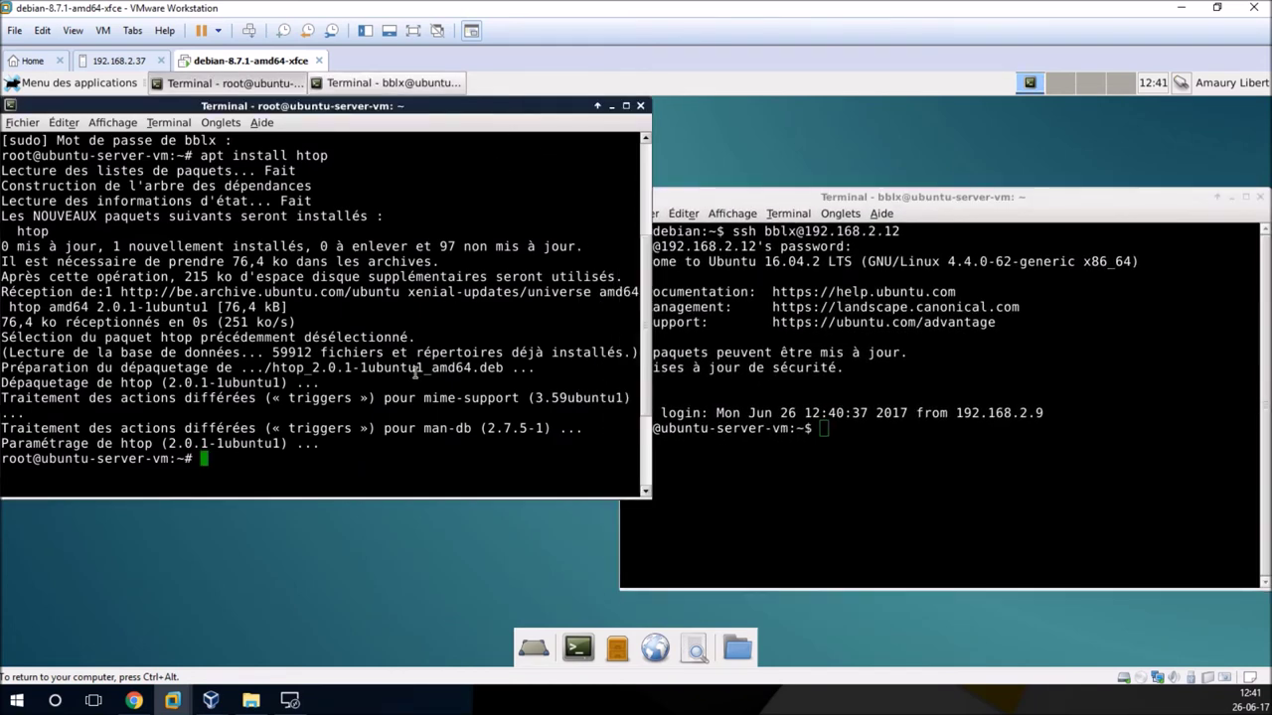
text(htop)
key(Return)
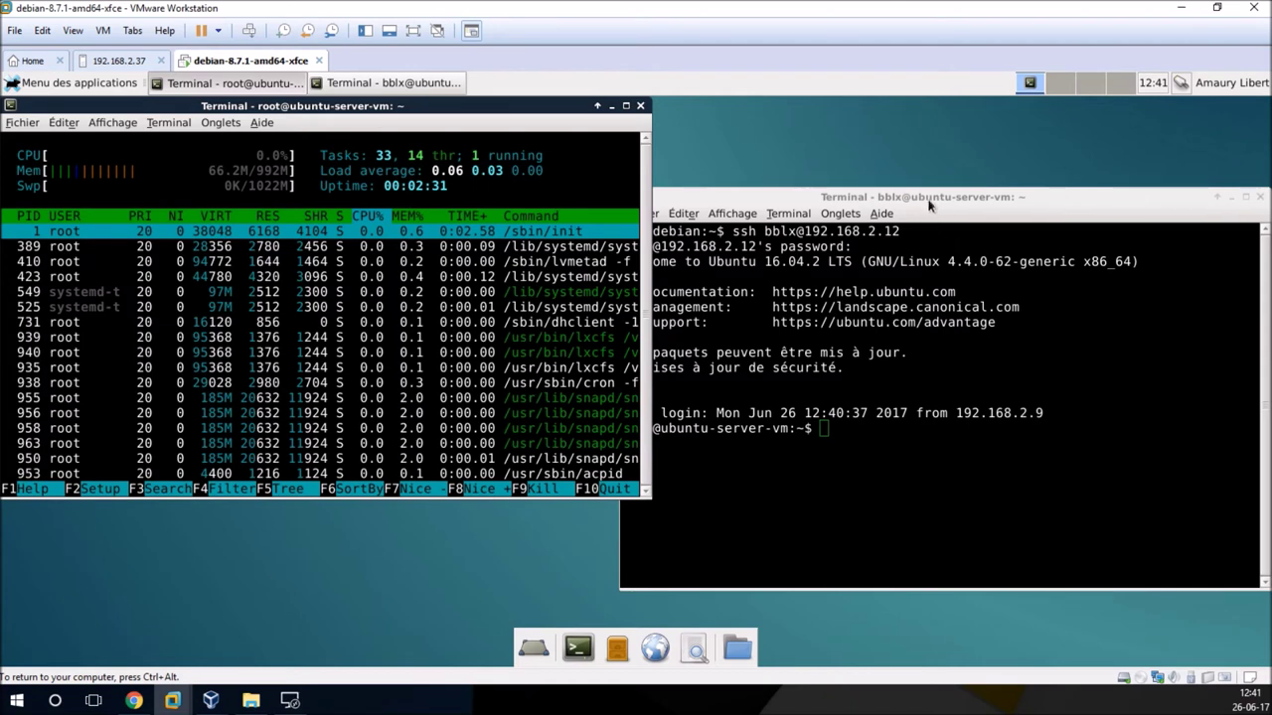
Step: Close the second SSH terminal and the root htop terminal
click(927, 203)
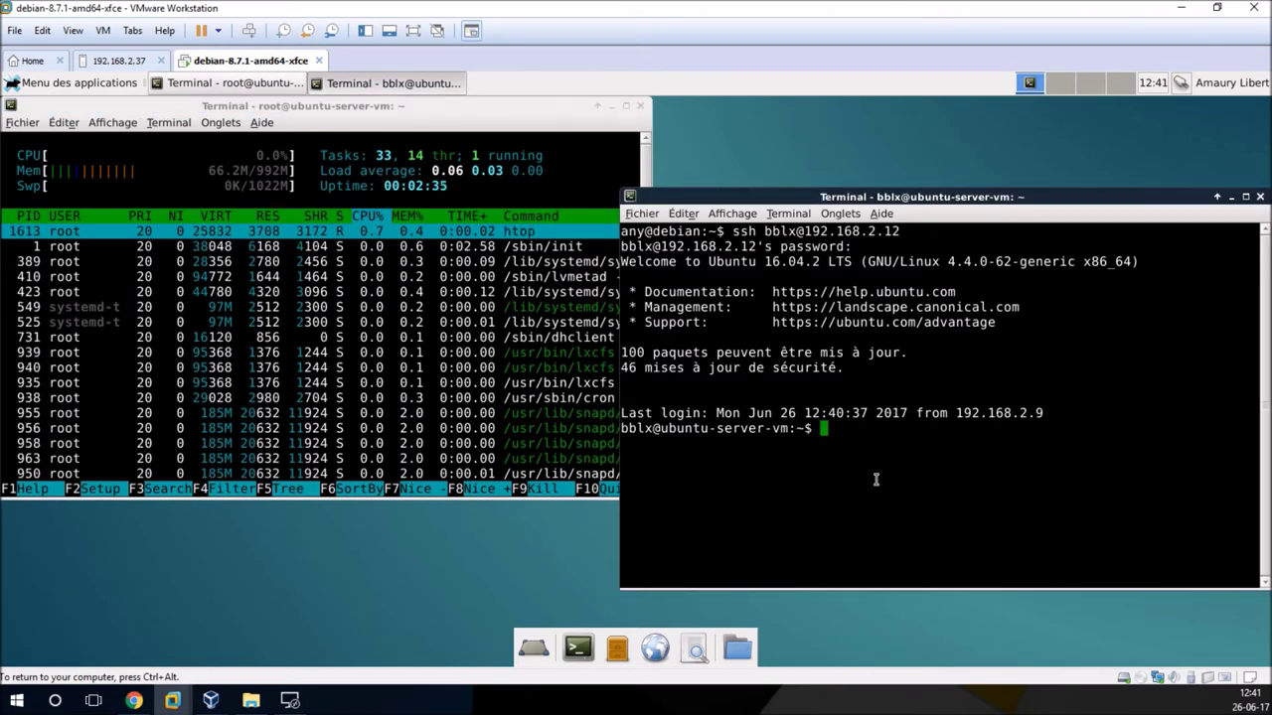
click(1259, 197)
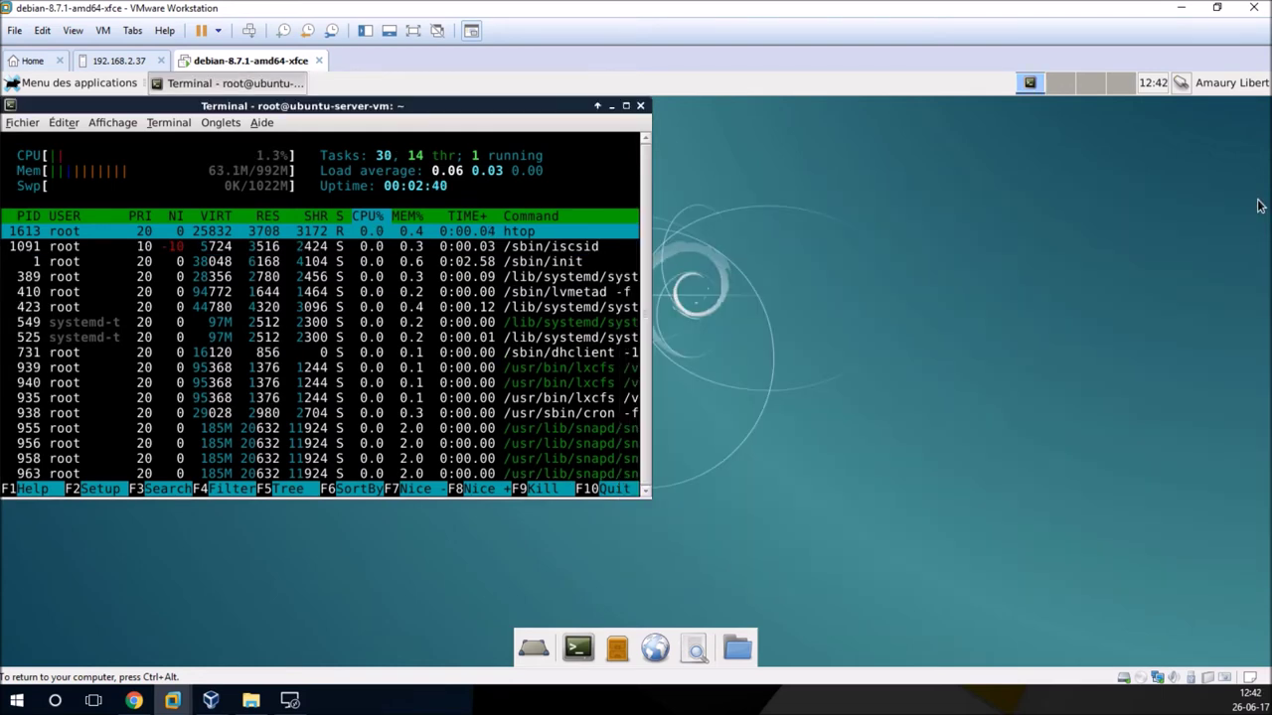
click(640, 106)
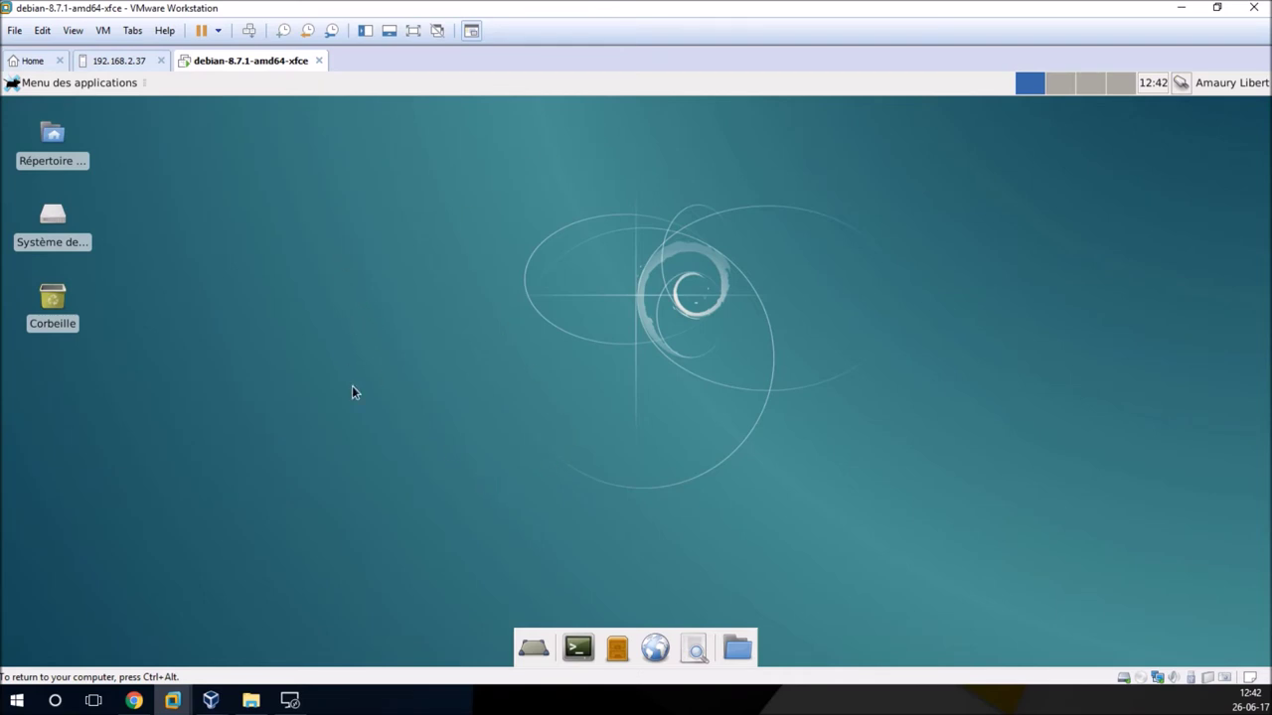
Step: Send the debian-server VM an ACPI shutdown and bring the E:\VirtualBox VMs folder forward
mouse_move(220, 704)
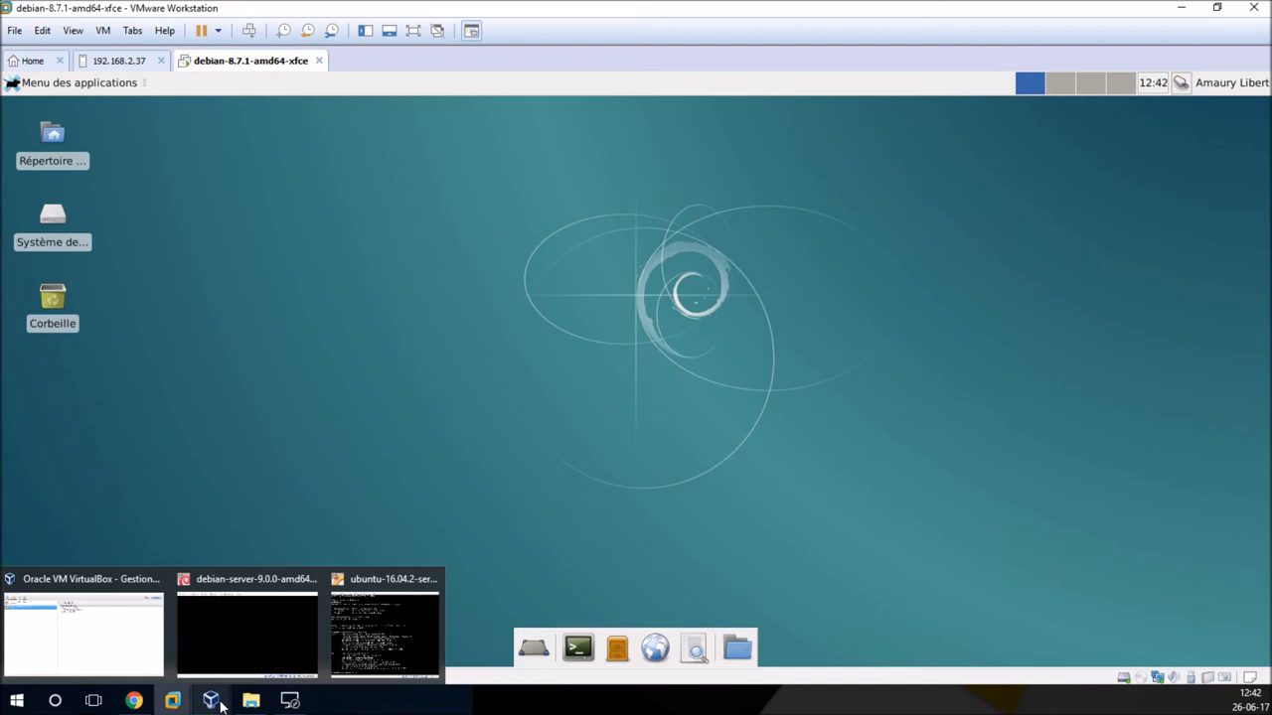
click(228, 653)
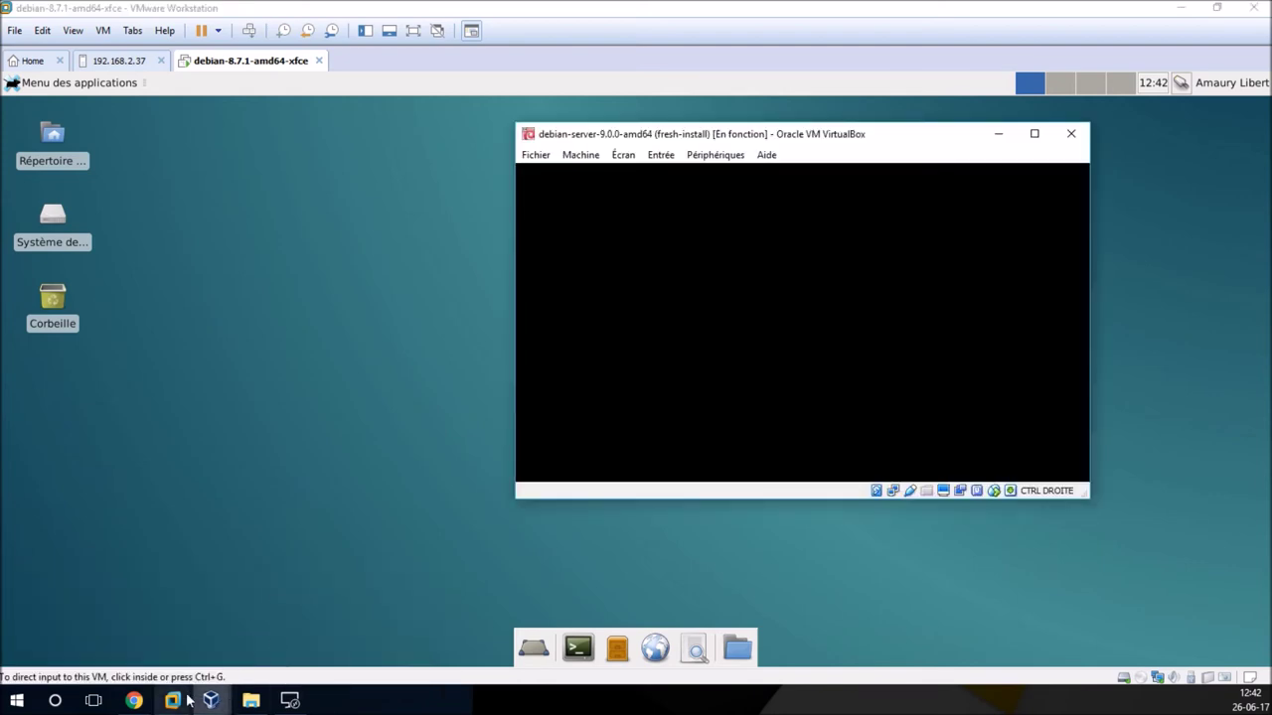
mouse_move(216, 703)
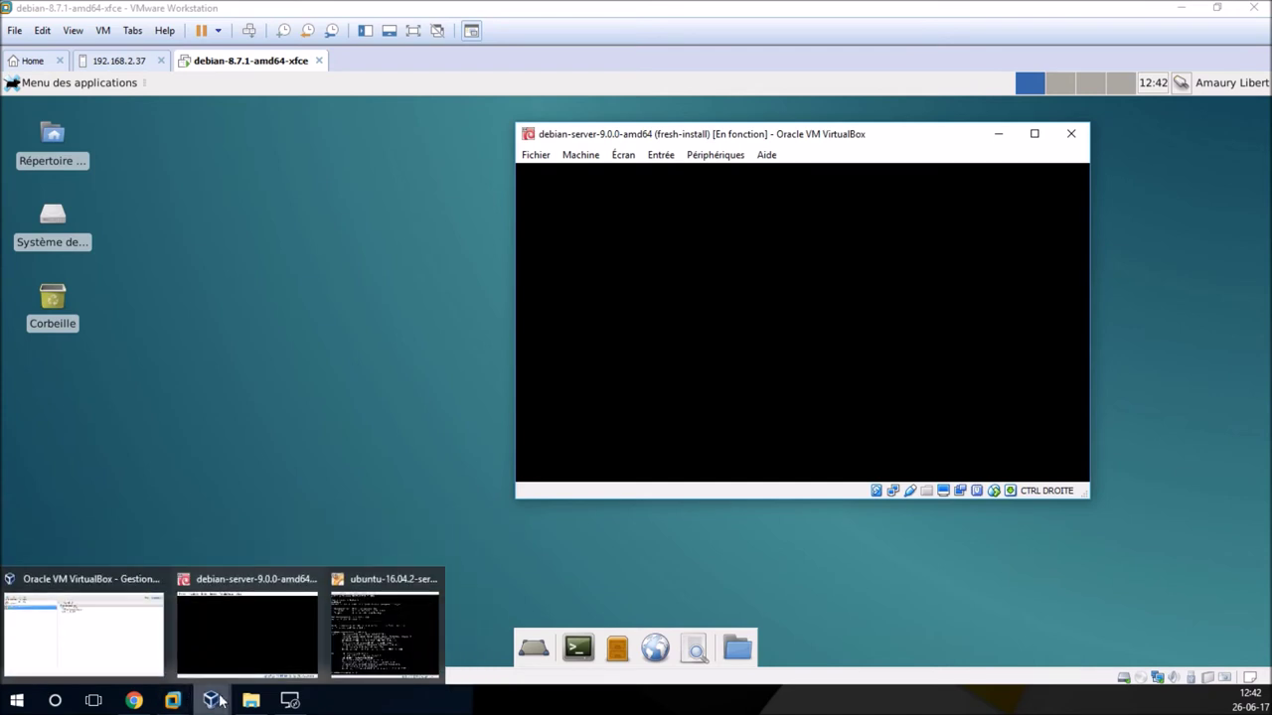
click(236, 647)
drag(801, 135, 522, 154)
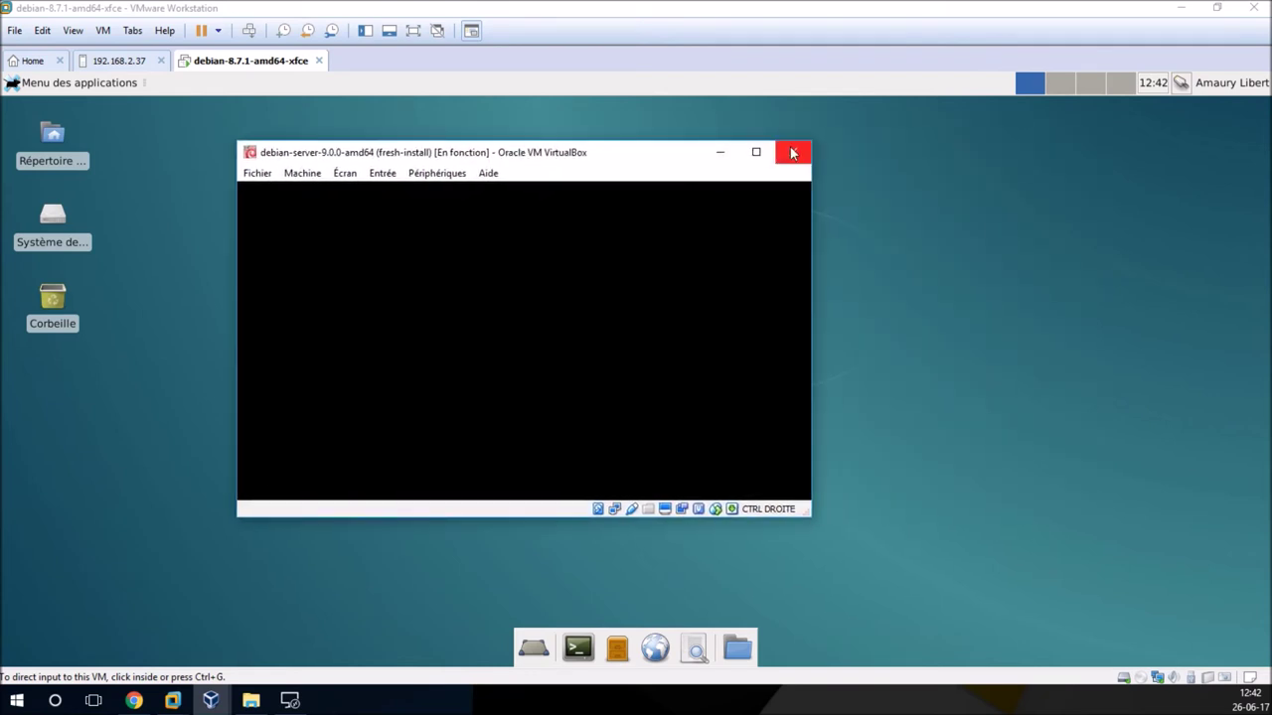
click(344, 173)
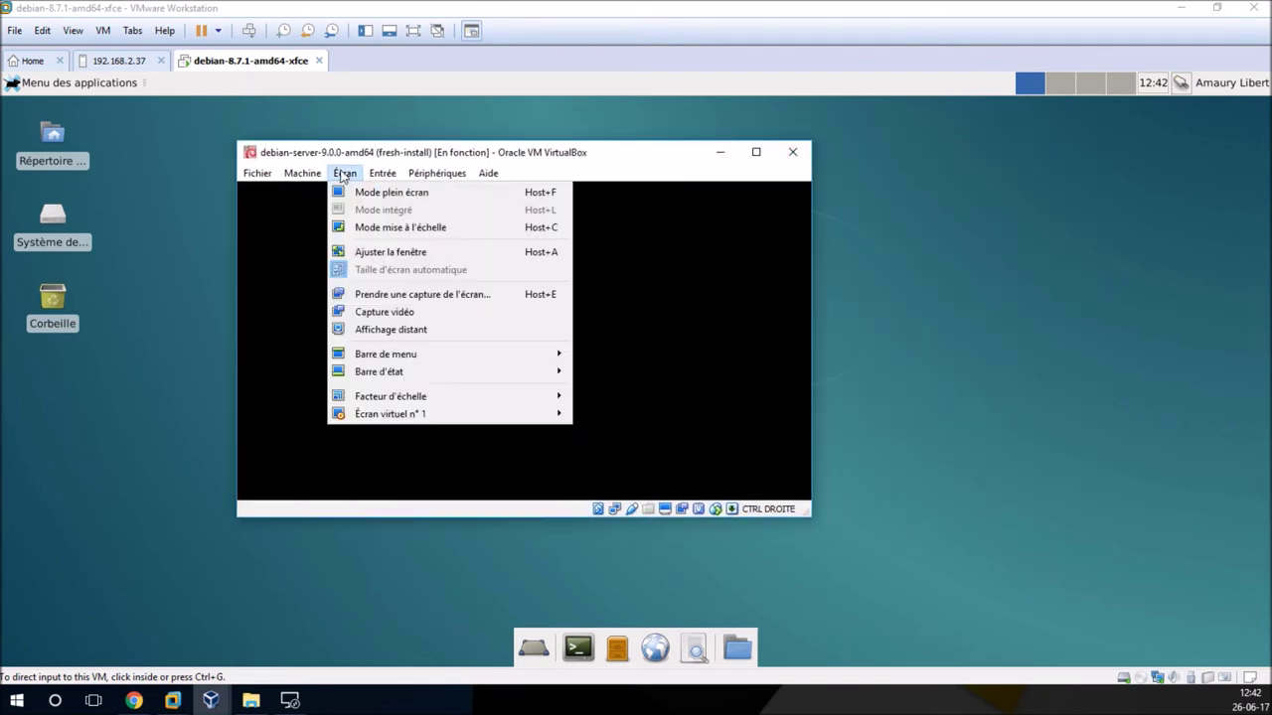
mouse_move(318, 177)
click(331, 294)
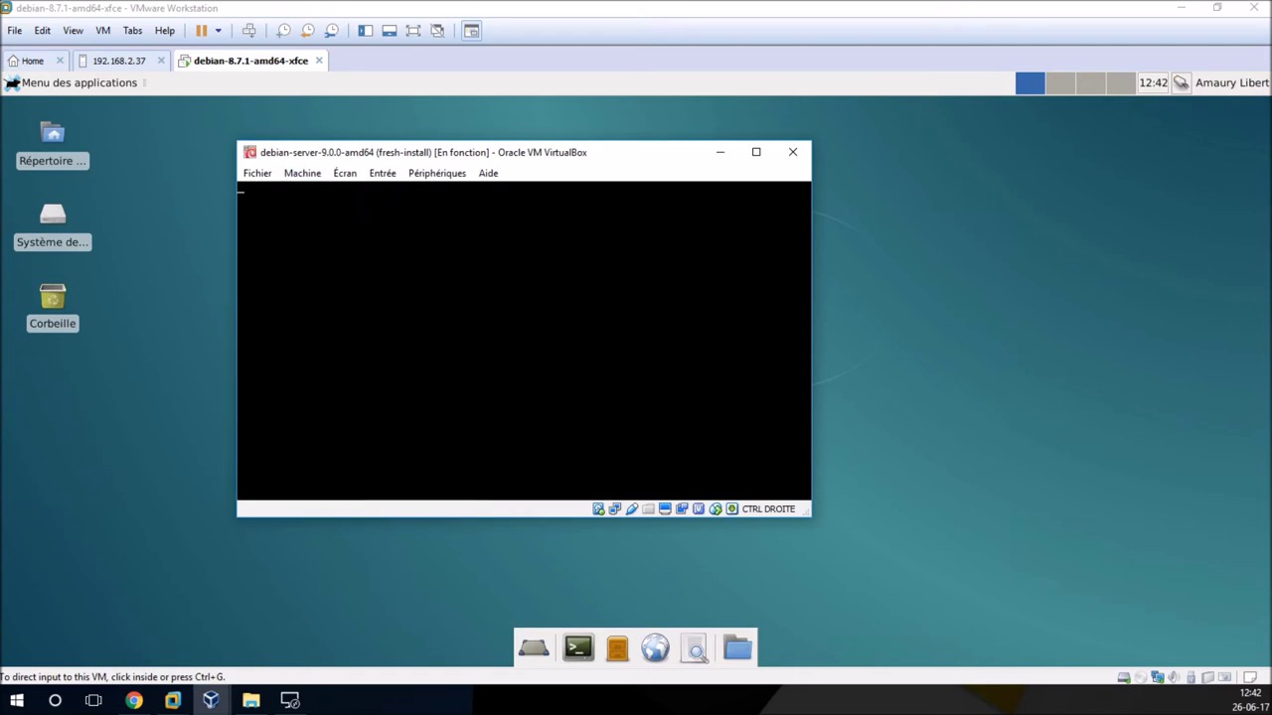
mouse_move(251, 700)
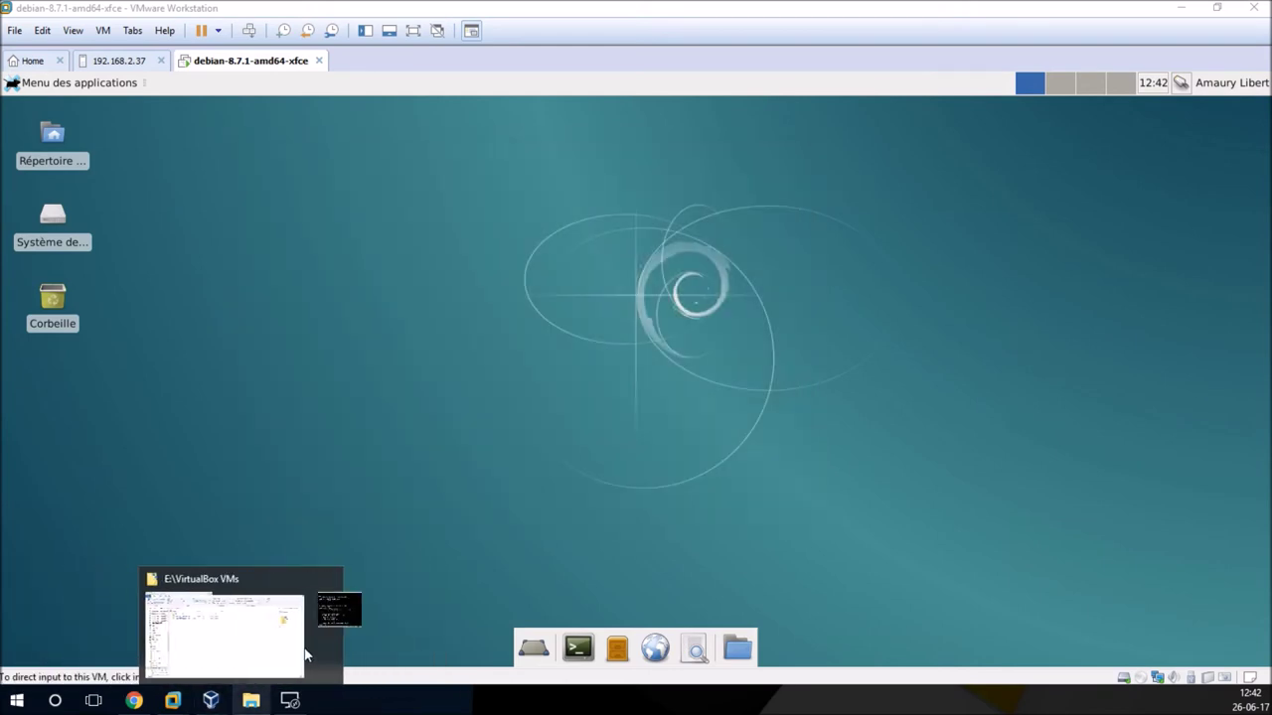
click(304, 648)
Step: Detach the ubuntu VM's console window so the machine keeps running in the background
mouse_move(210, 699)
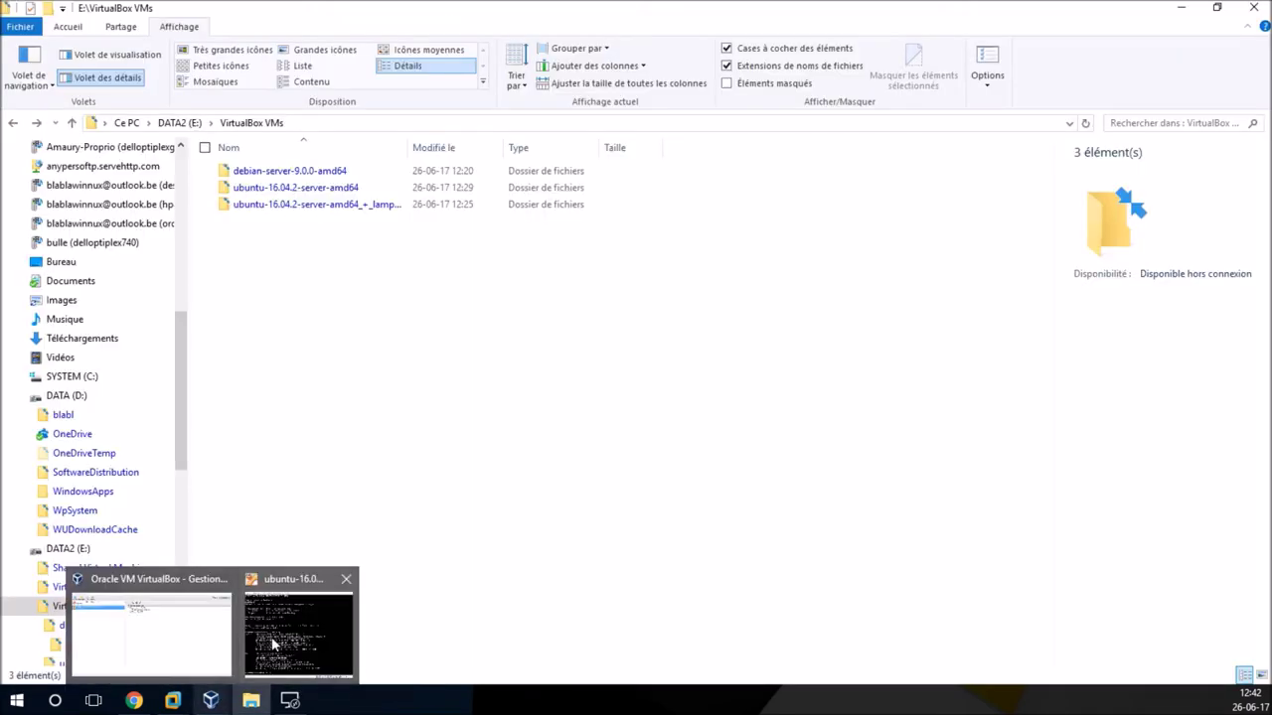
click(277, 645)
drag(553, 119, 480, 87)
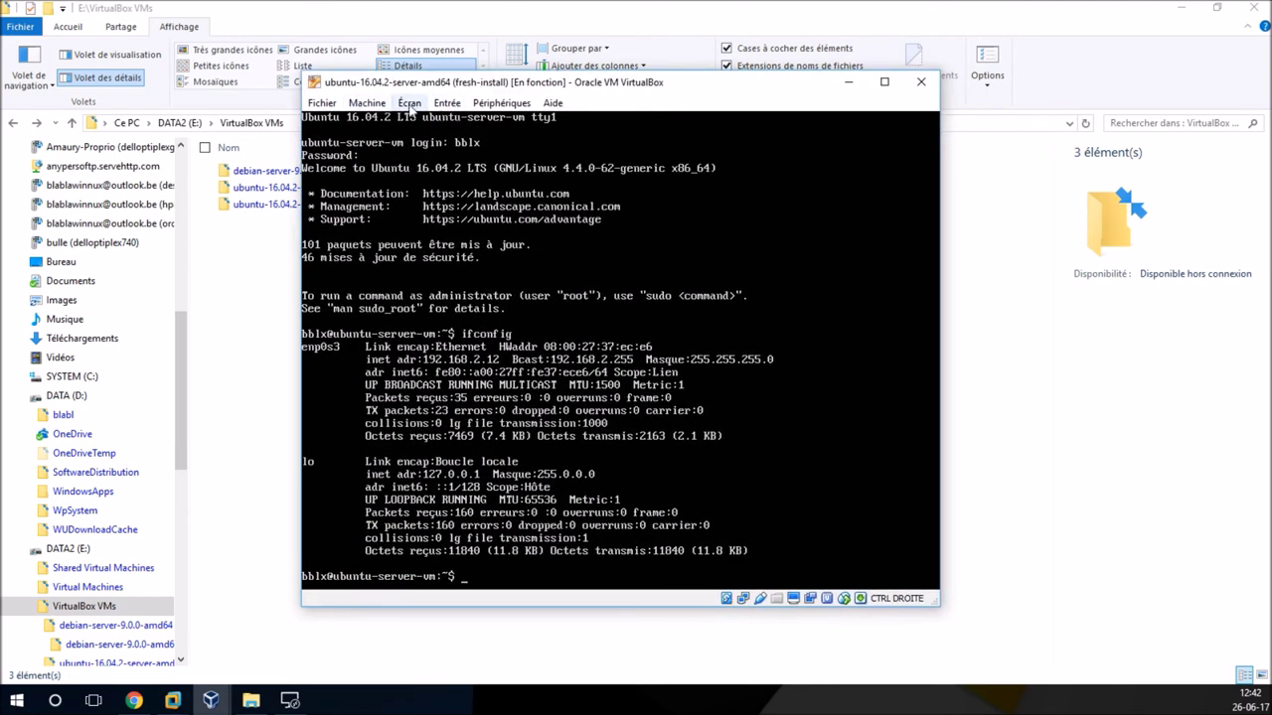
click(409, 103)
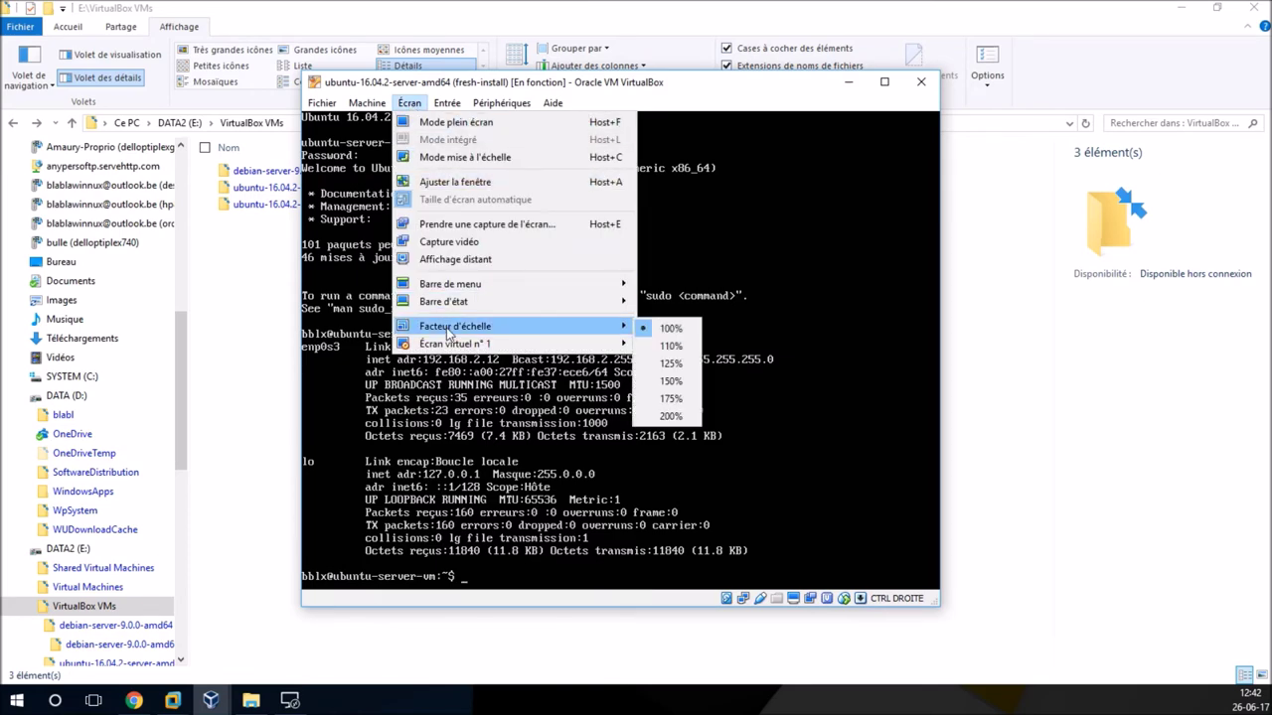
mouse_move(385, 104)
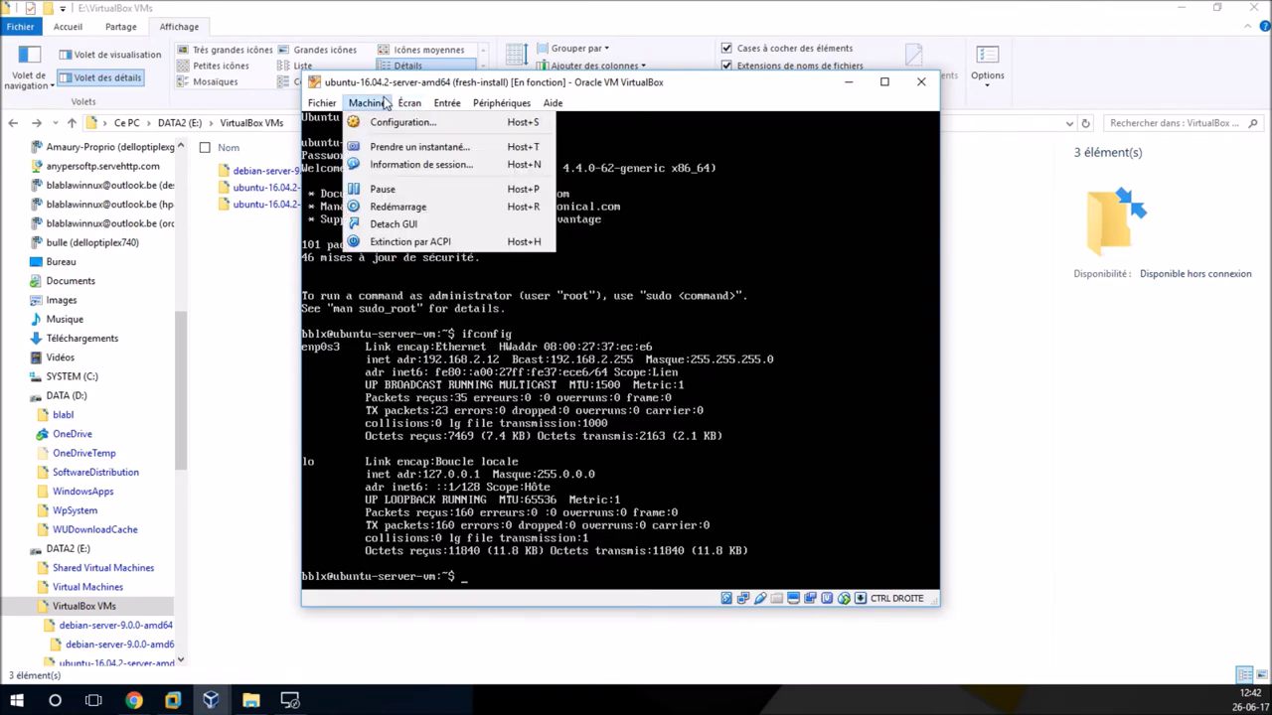
click(387, 222)
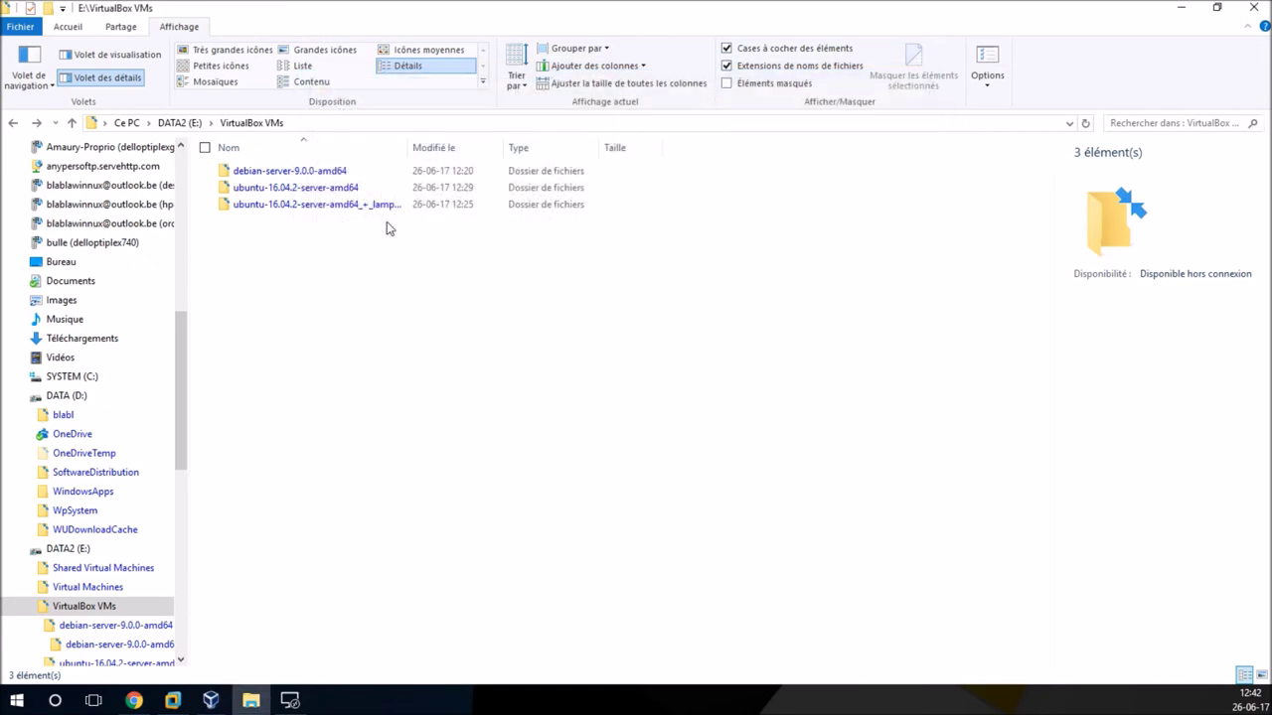
Step: Show the VirtualBox Manager, then bring the Debian desktop VM forward
click(210, 701)
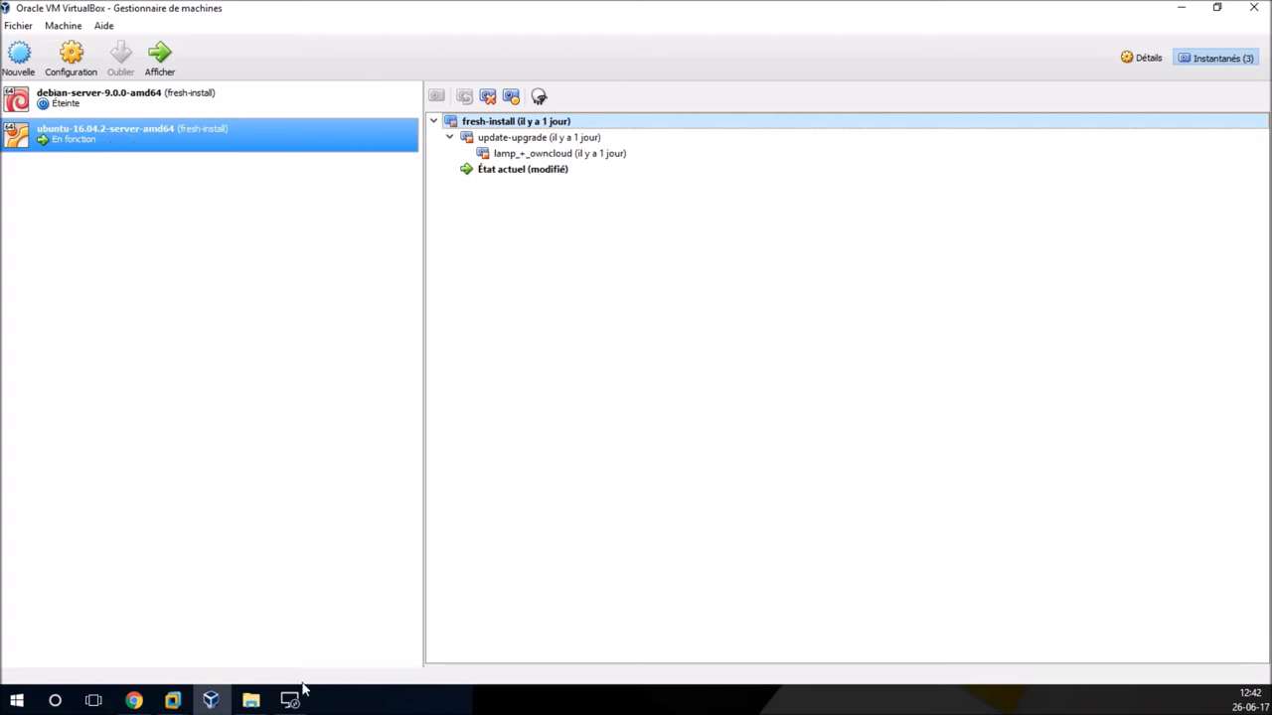
mouse_move(169, 701)
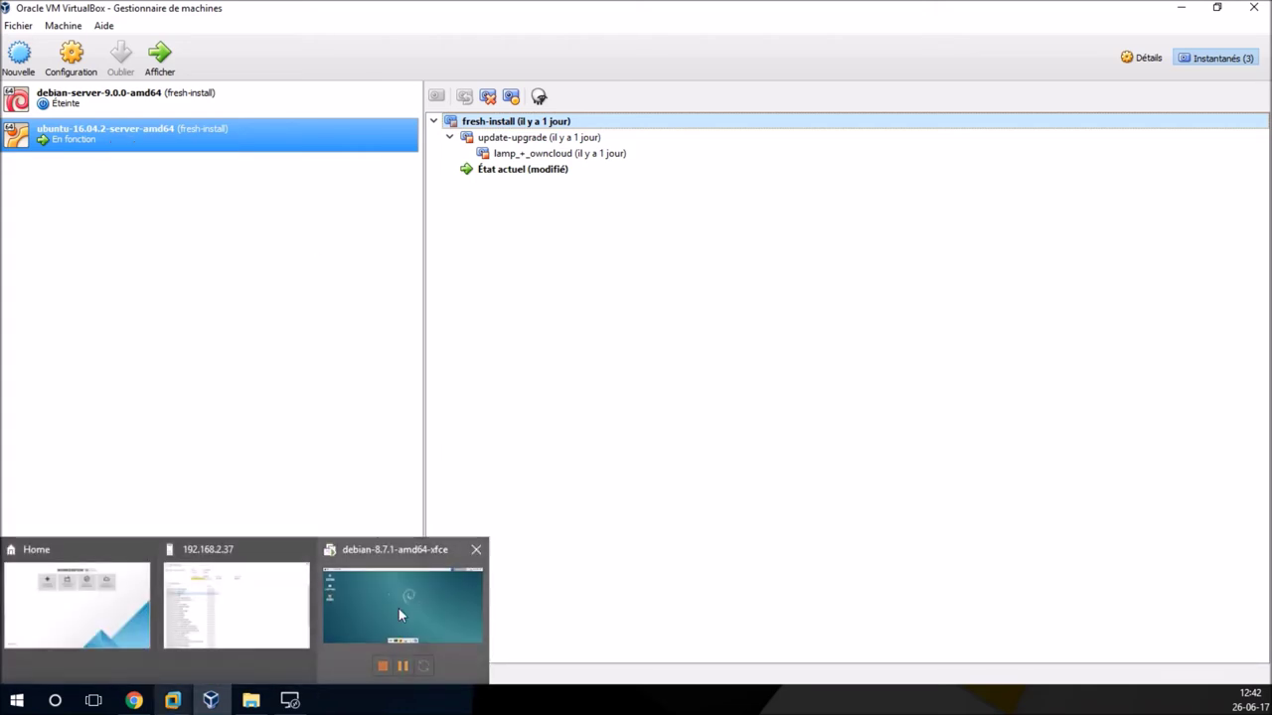
click(399, 621)
click(578, 648)
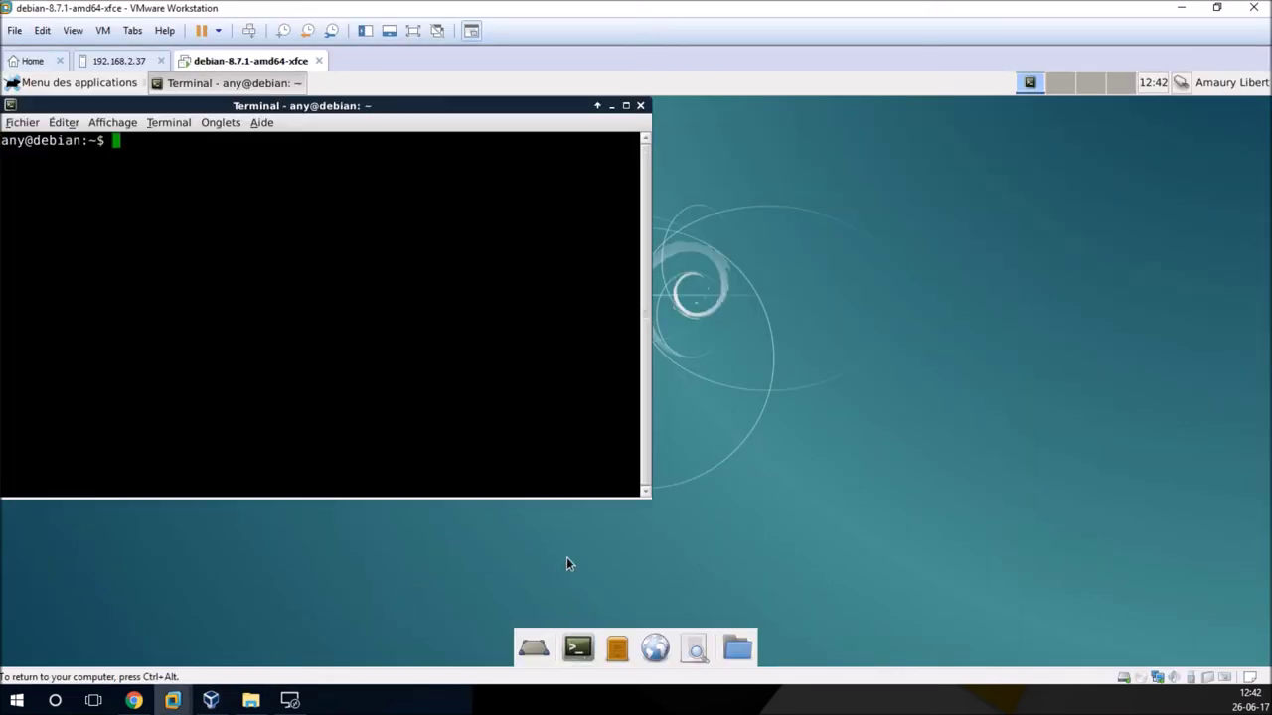
text(ssh bblx@19)
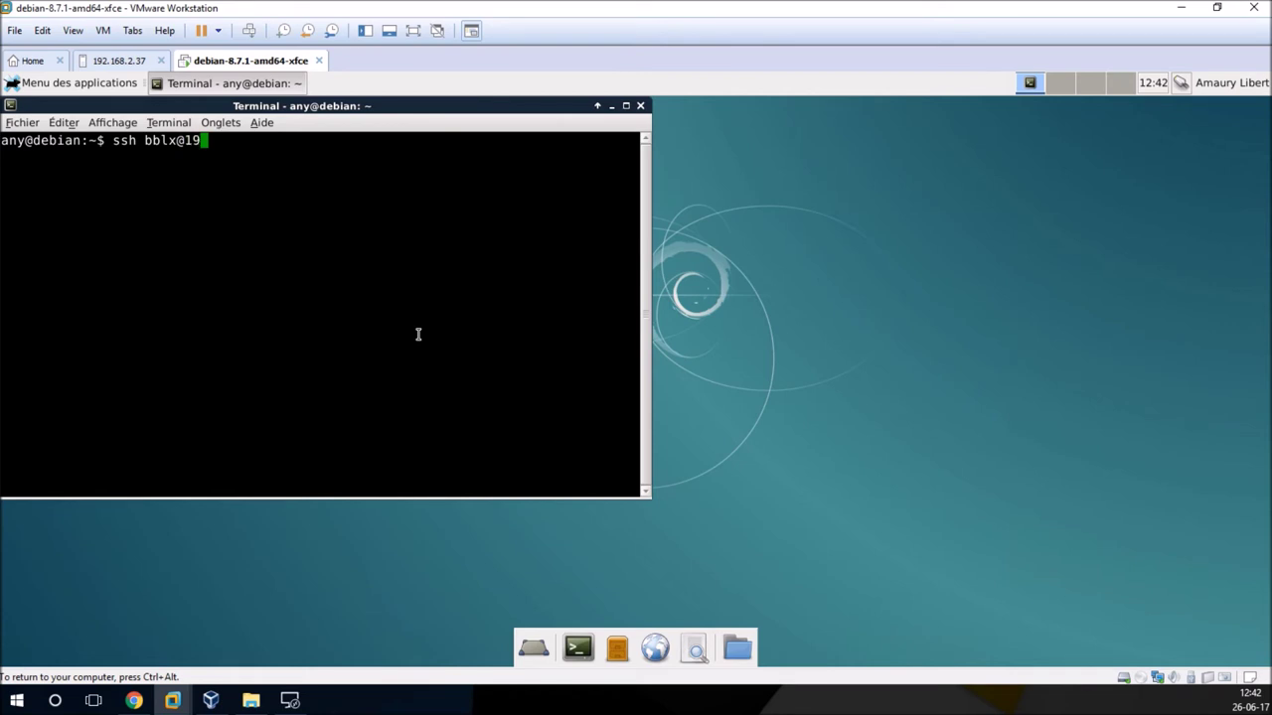
text(2.168.2.12)
key(Return)
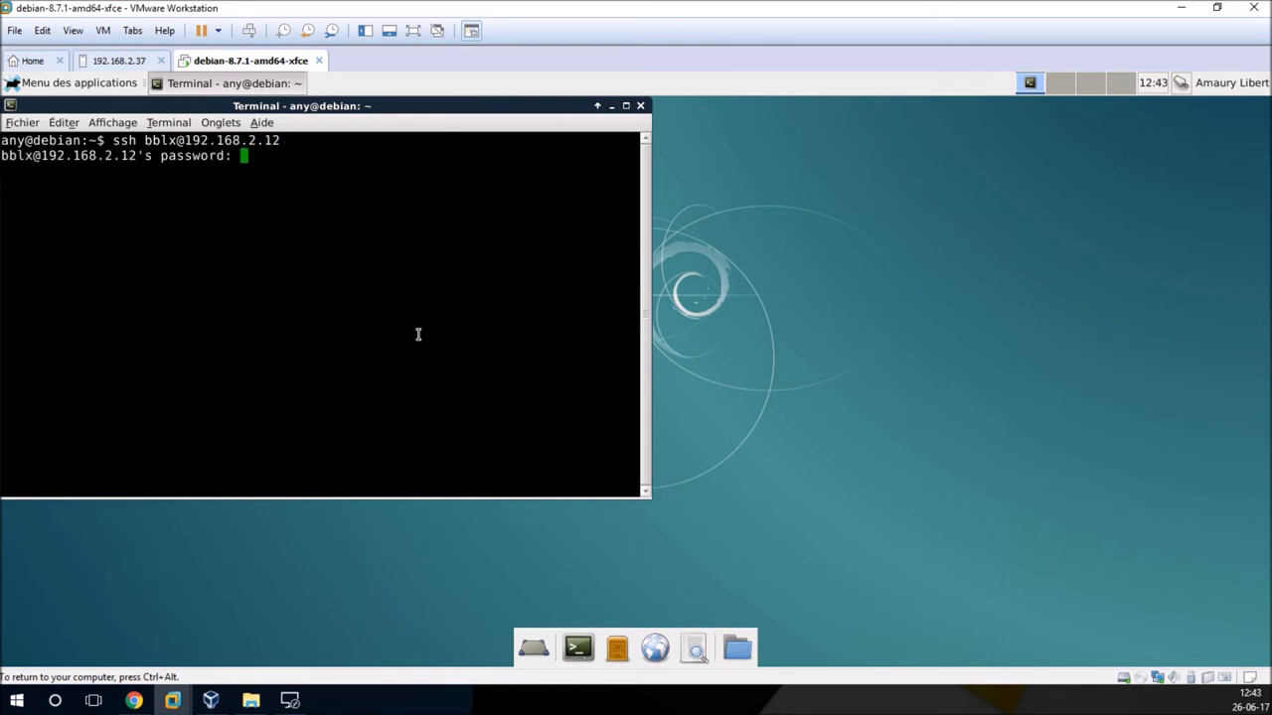
key(Return)
text(htop)
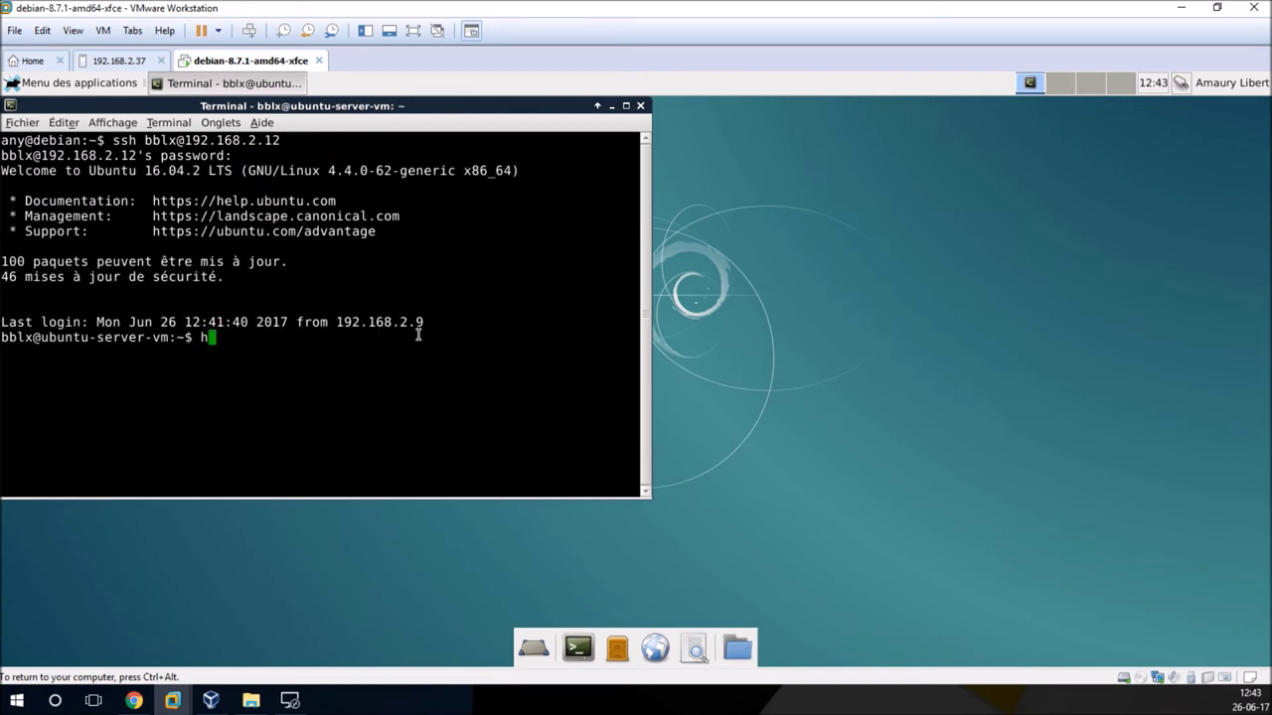
key(Return)
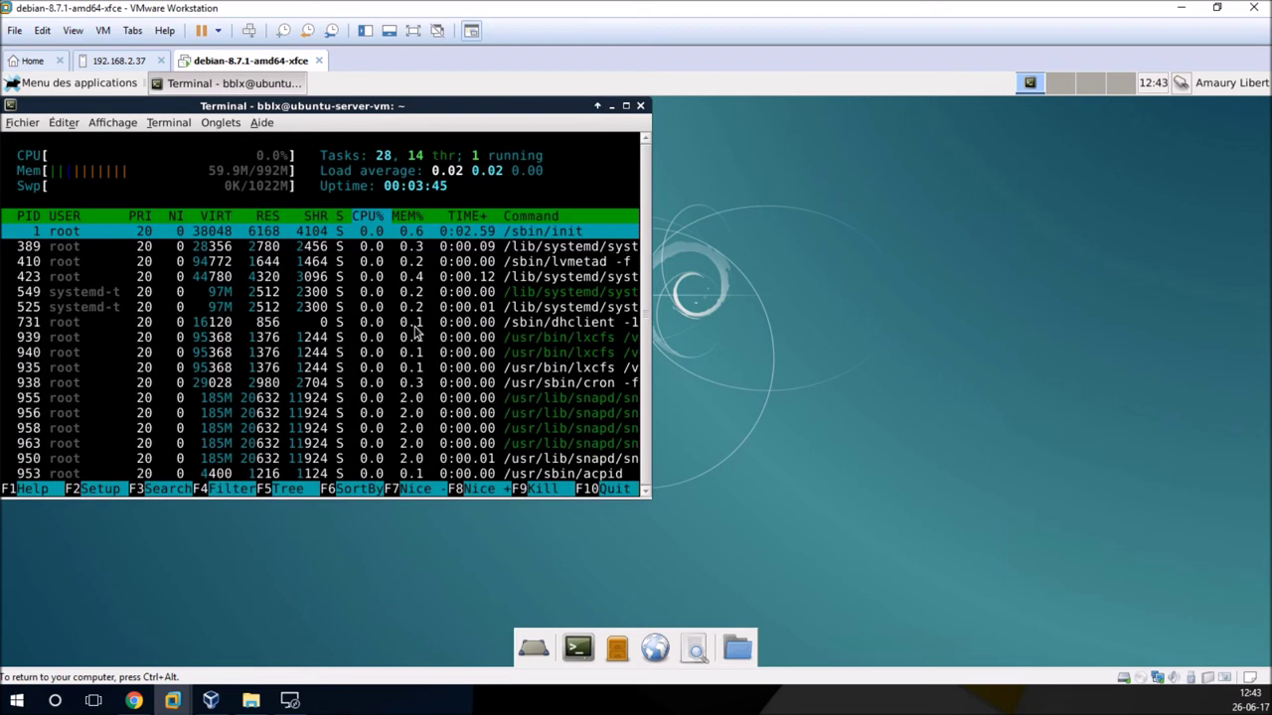
drag(394, 106, 655, 171)
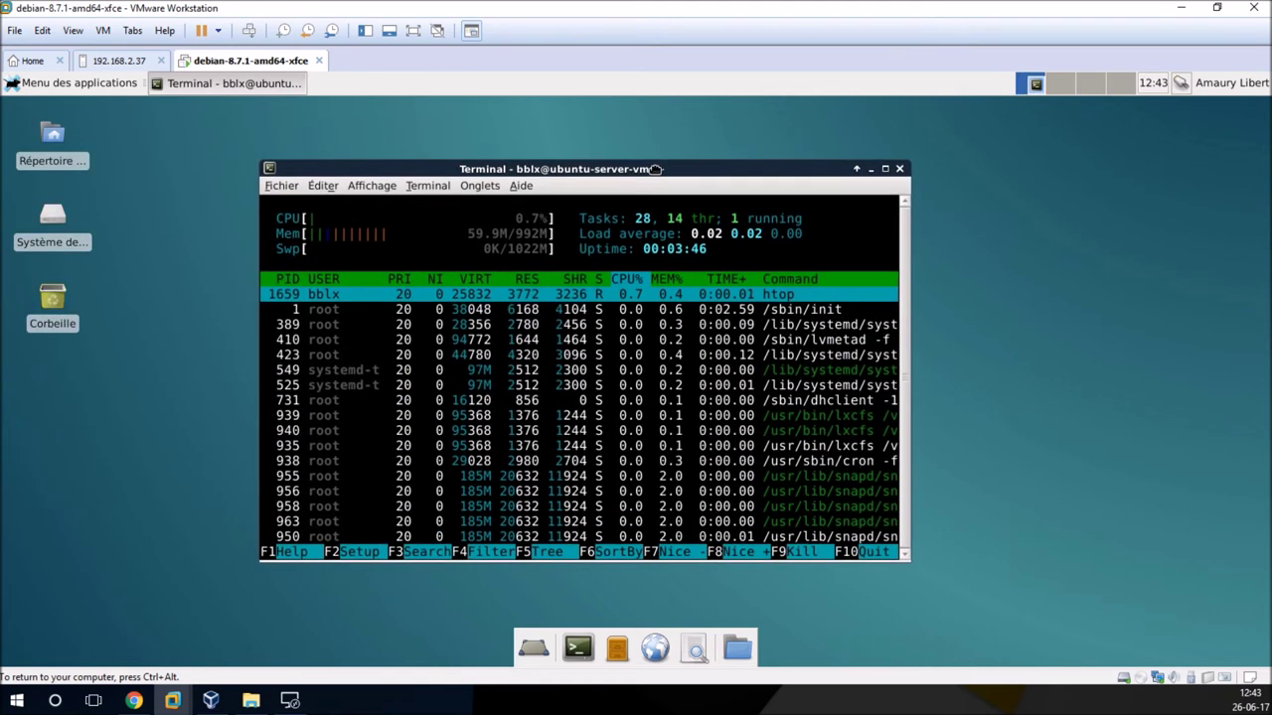
key(alt+f)
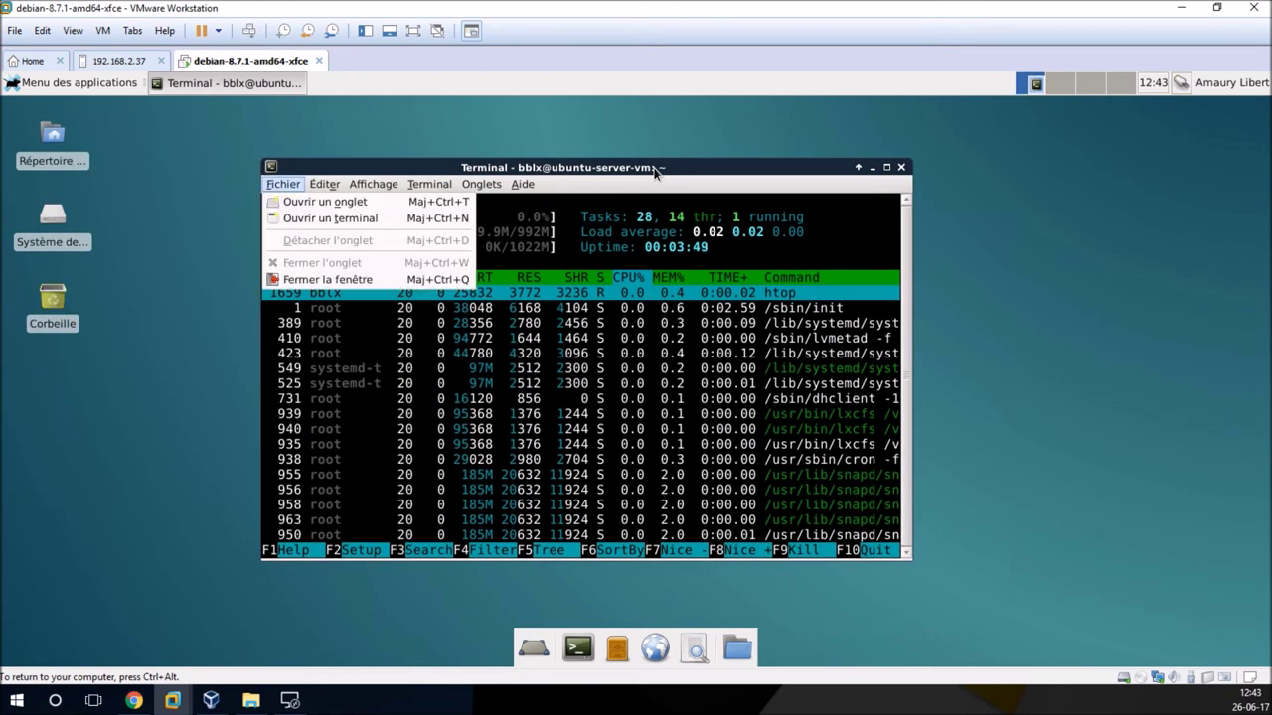
key(Escape)
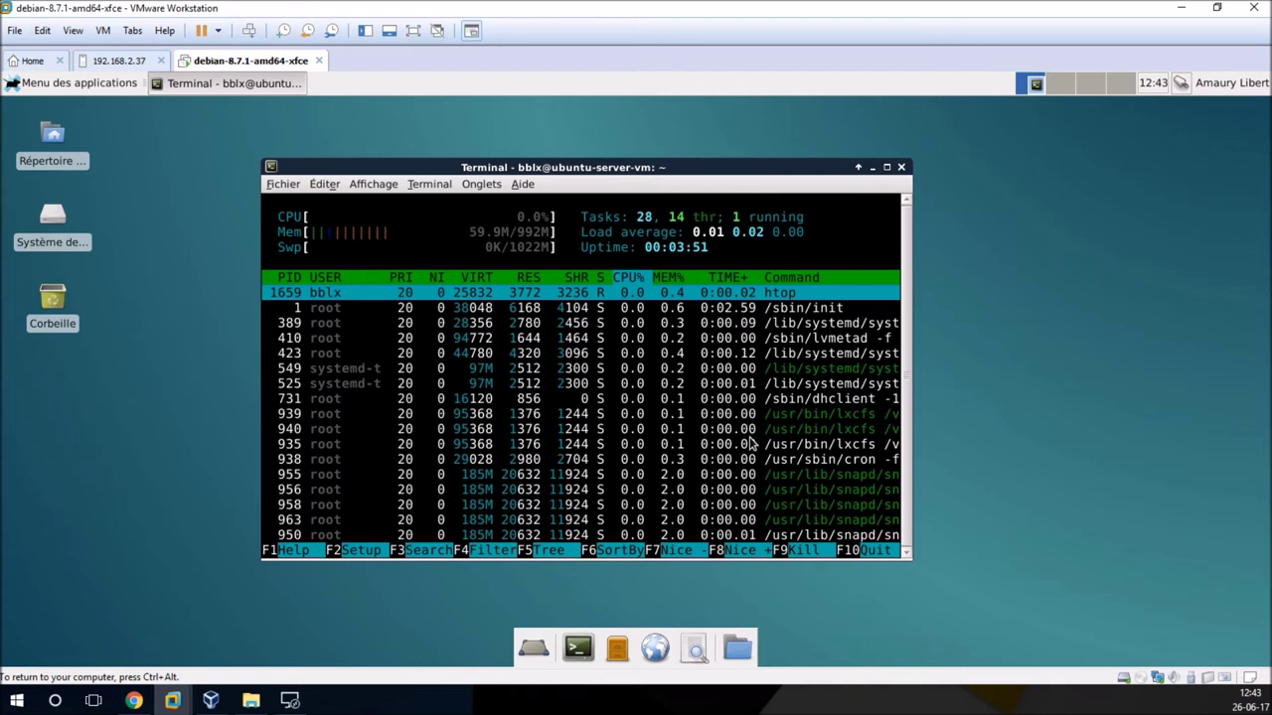
click(845, 506)
key(alt+f)
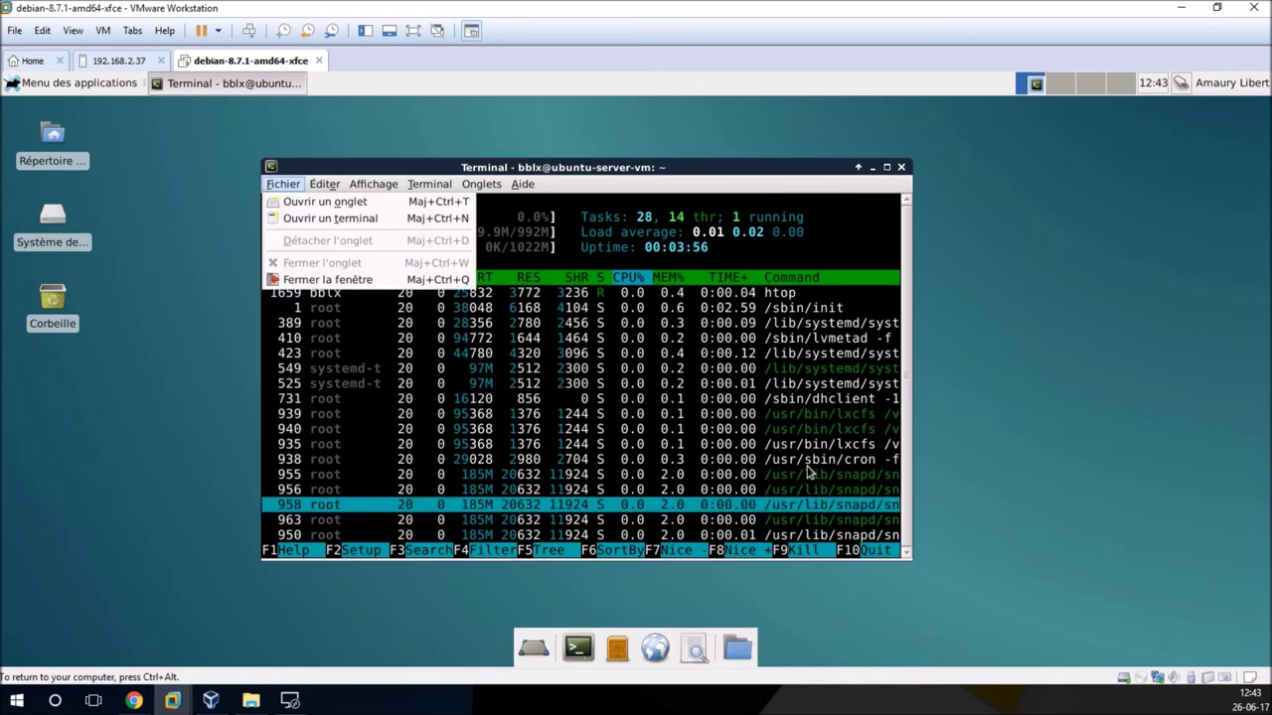
click(402, 283)
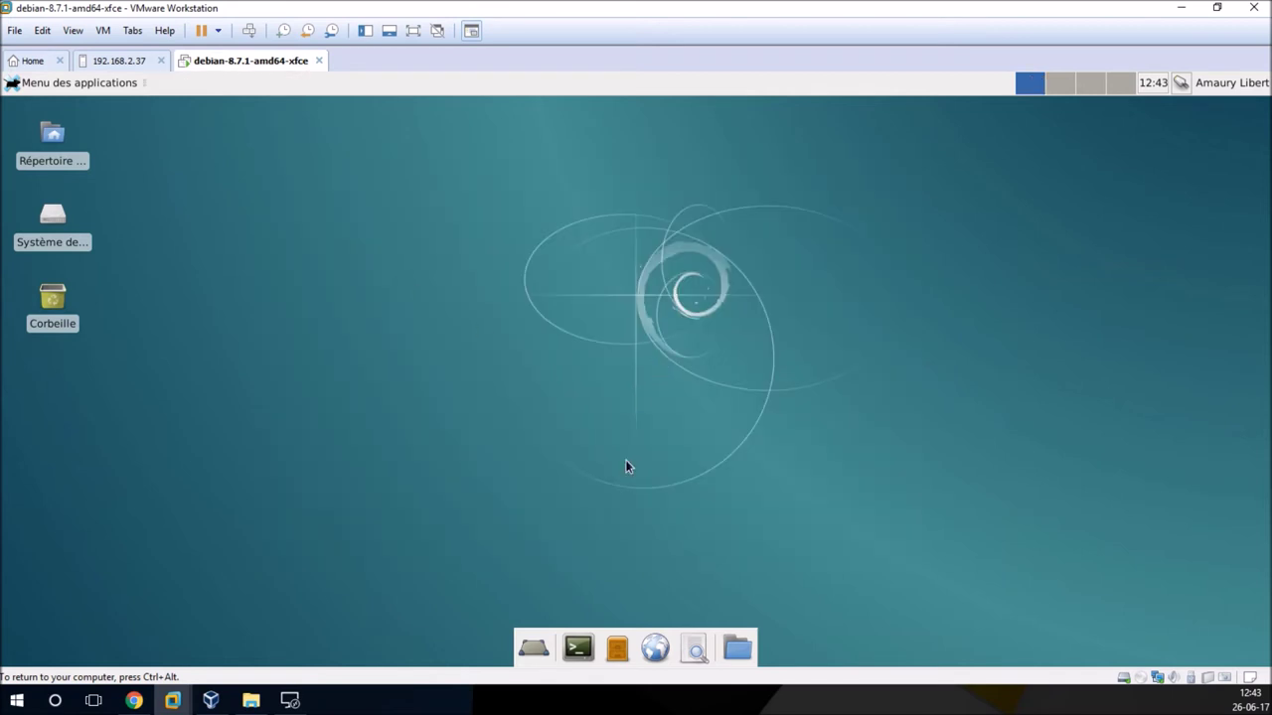
Step: Show the ubuntu VM console and browse its machine and update-upgrade snapshot menus without changes
click(211, 700)
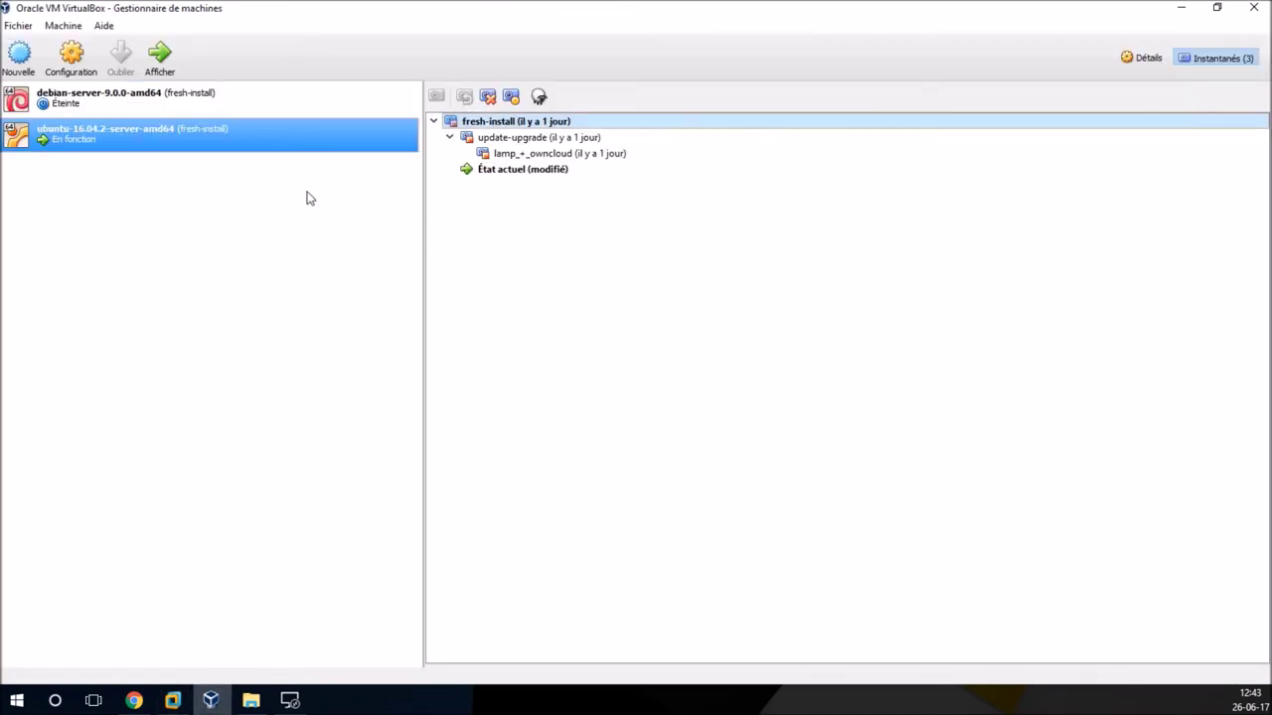
right_click(142, 147)
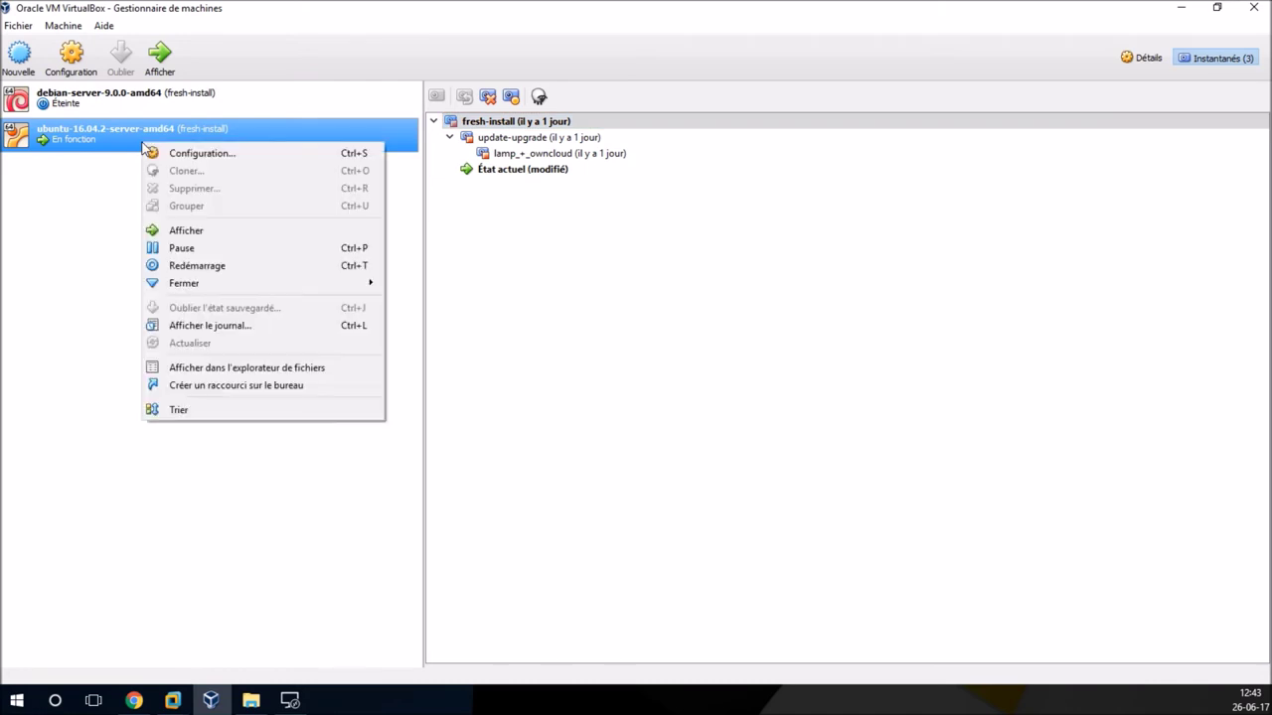
click(198, 237)
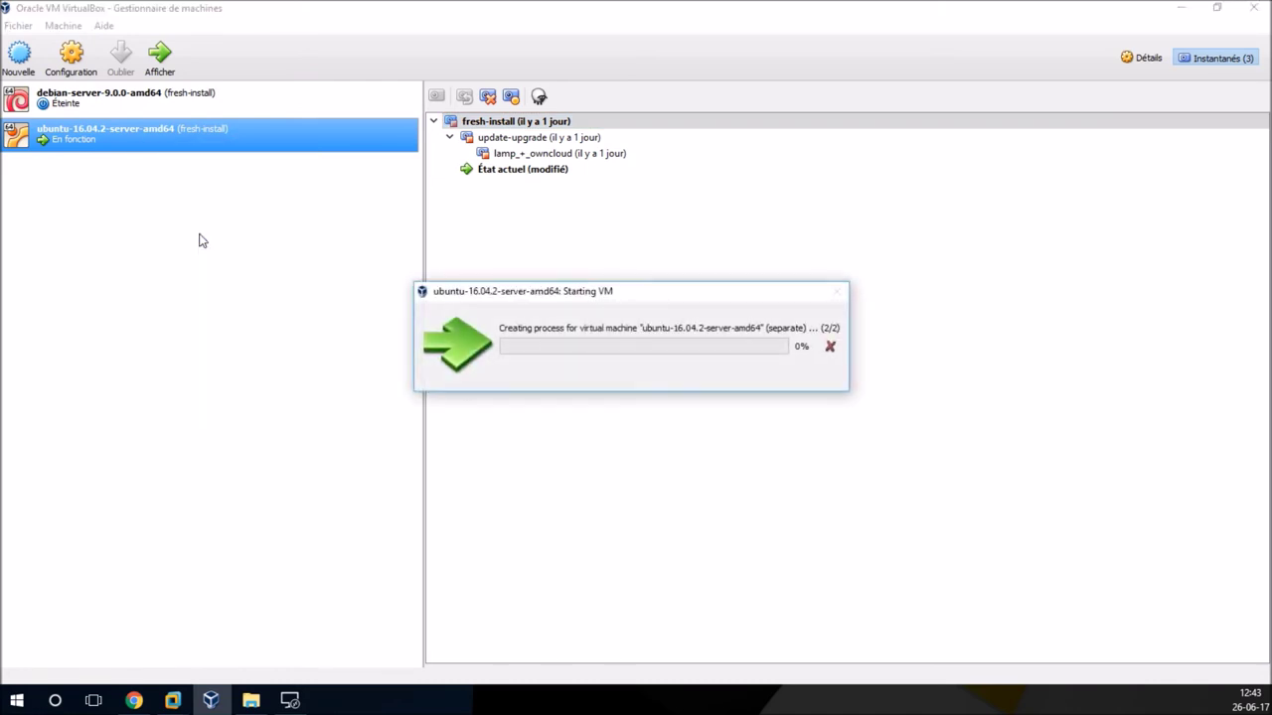
click(366, 103)
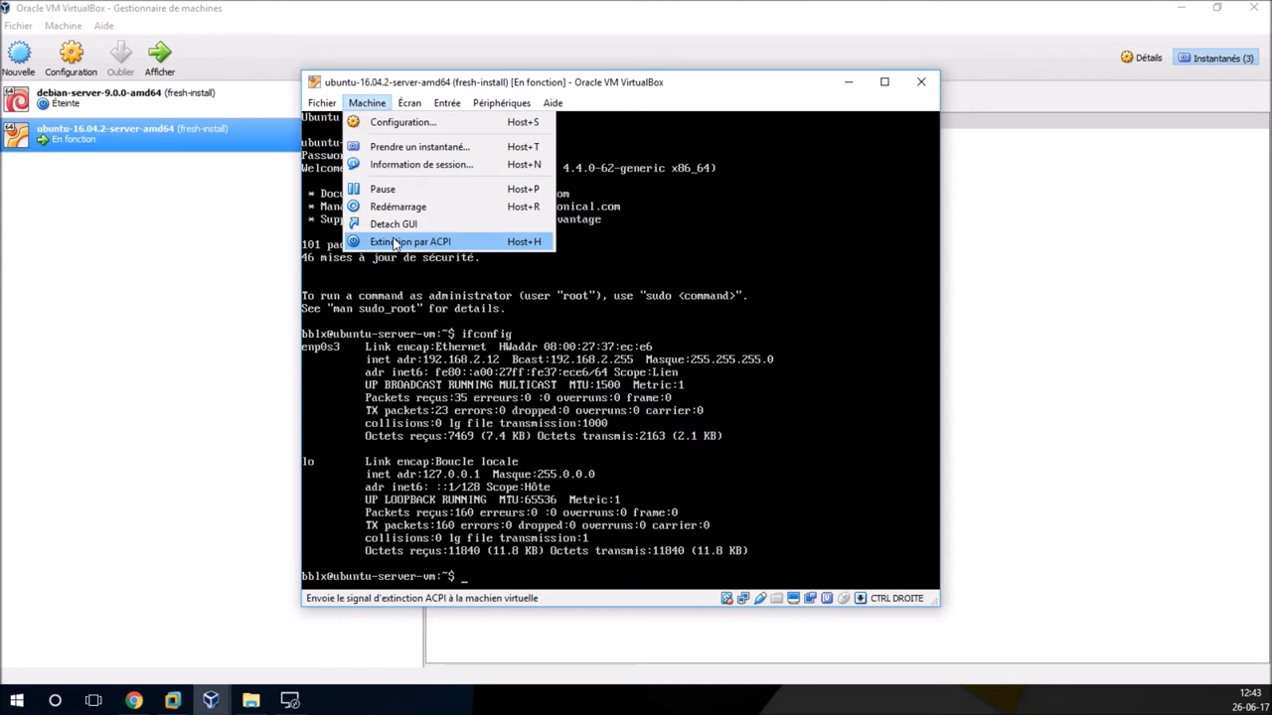
click(195, 242)
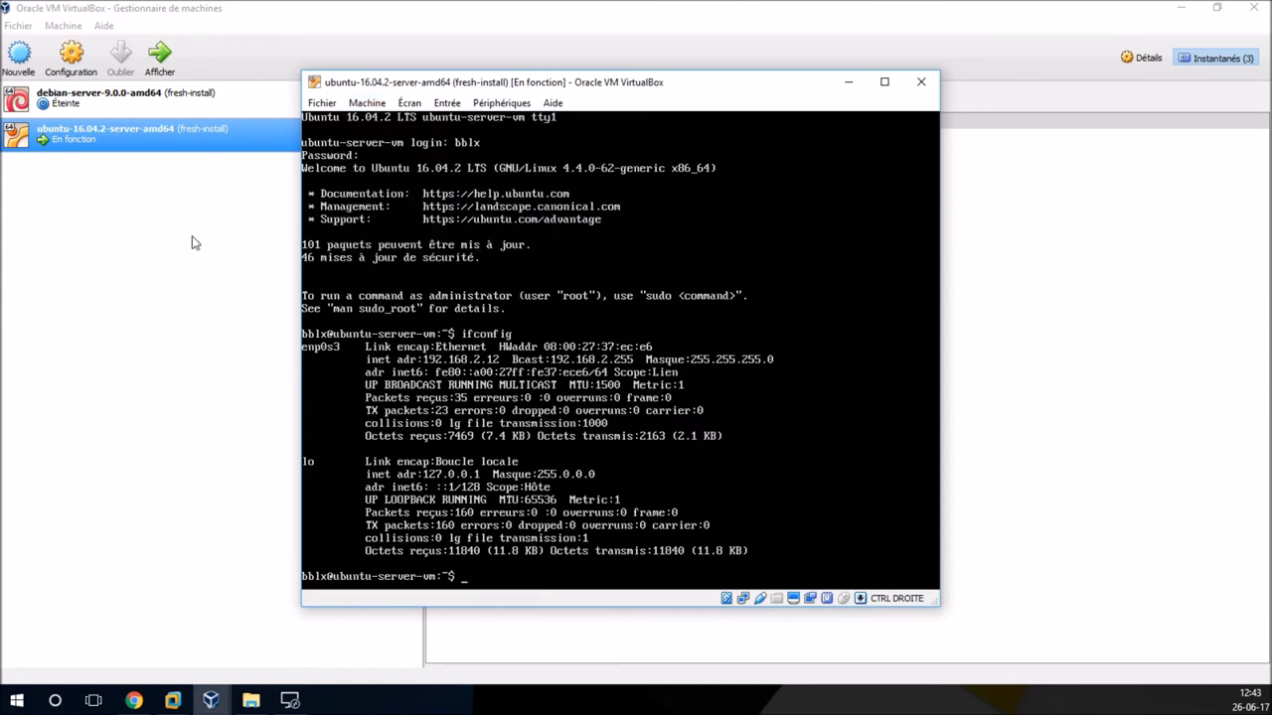
click(193, 242)
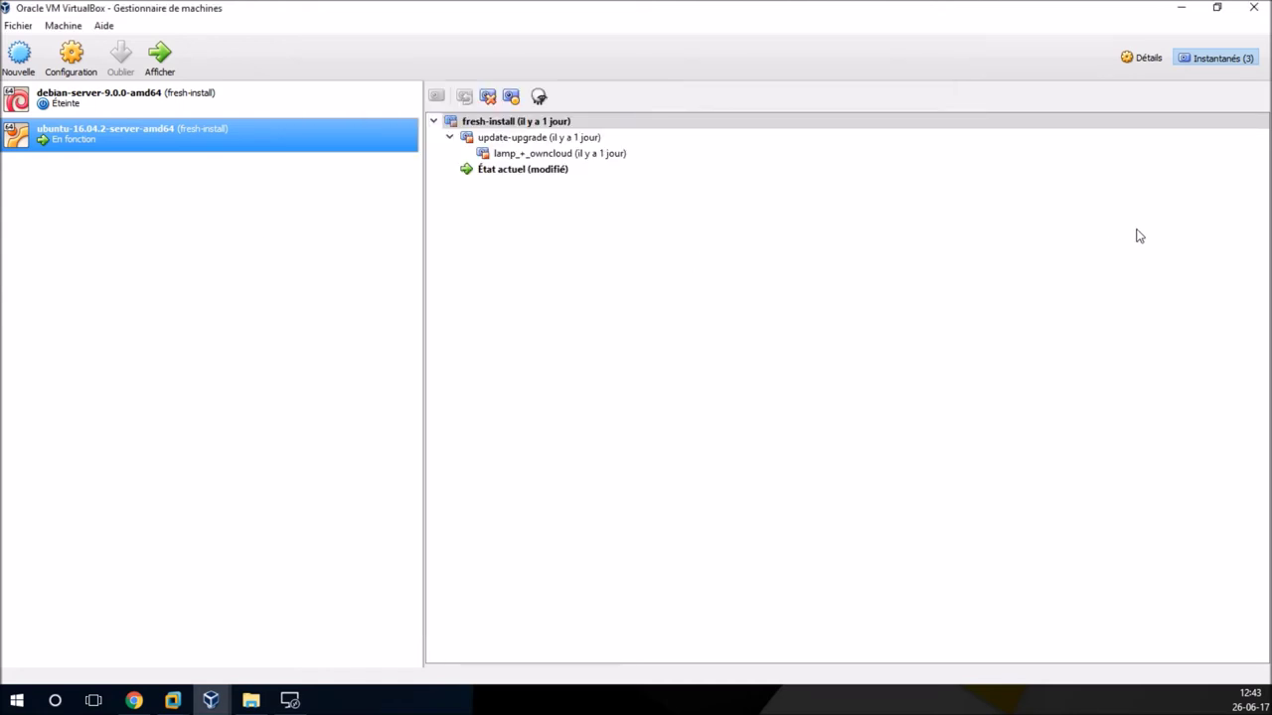
click(527, 145)
right_click(528, 145)
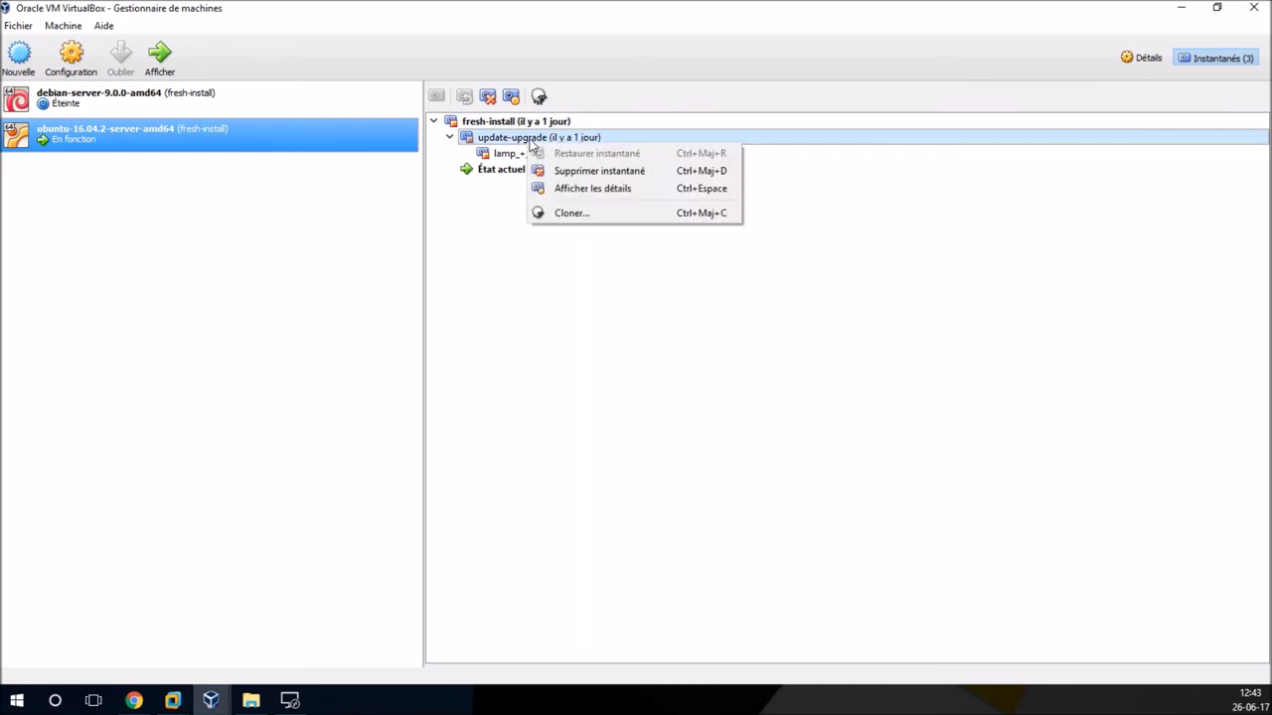
click(515, 280)
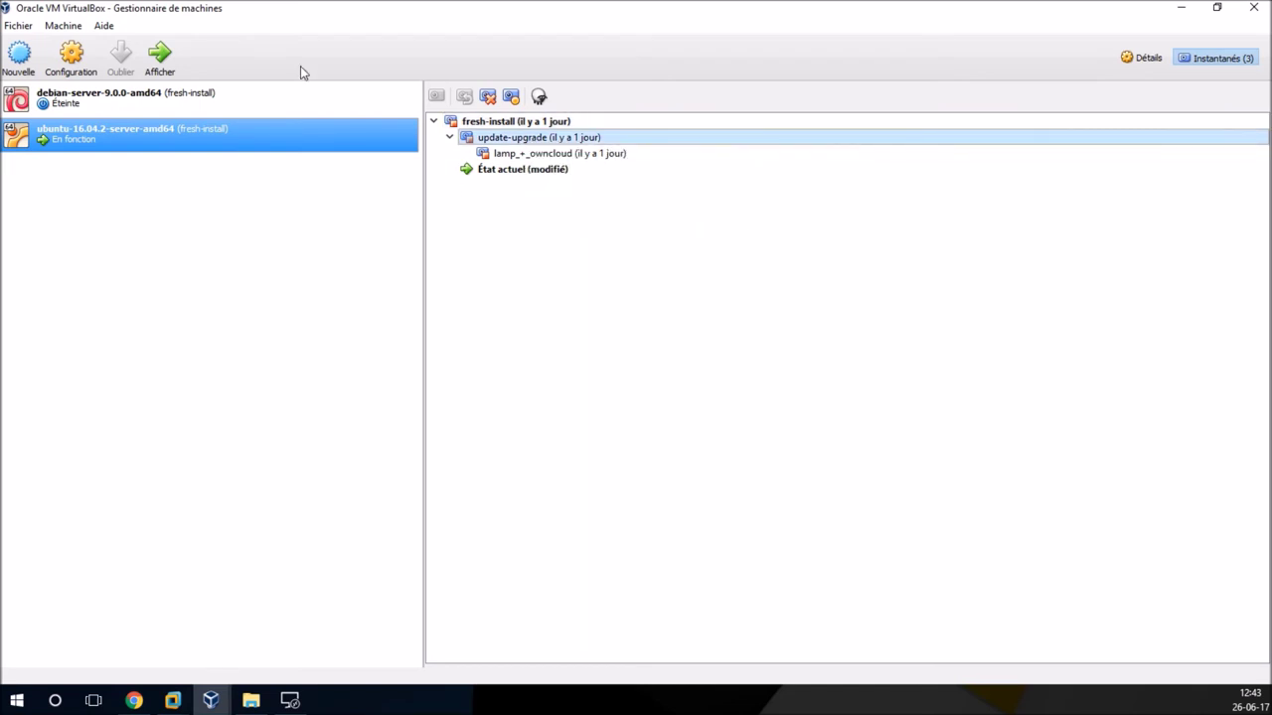
Step: Power off the ubuntu-16.04.2-server-amd64 VM immediately and confirm the shutdown
right_click(191, 133)
mouse_move(269, 276)
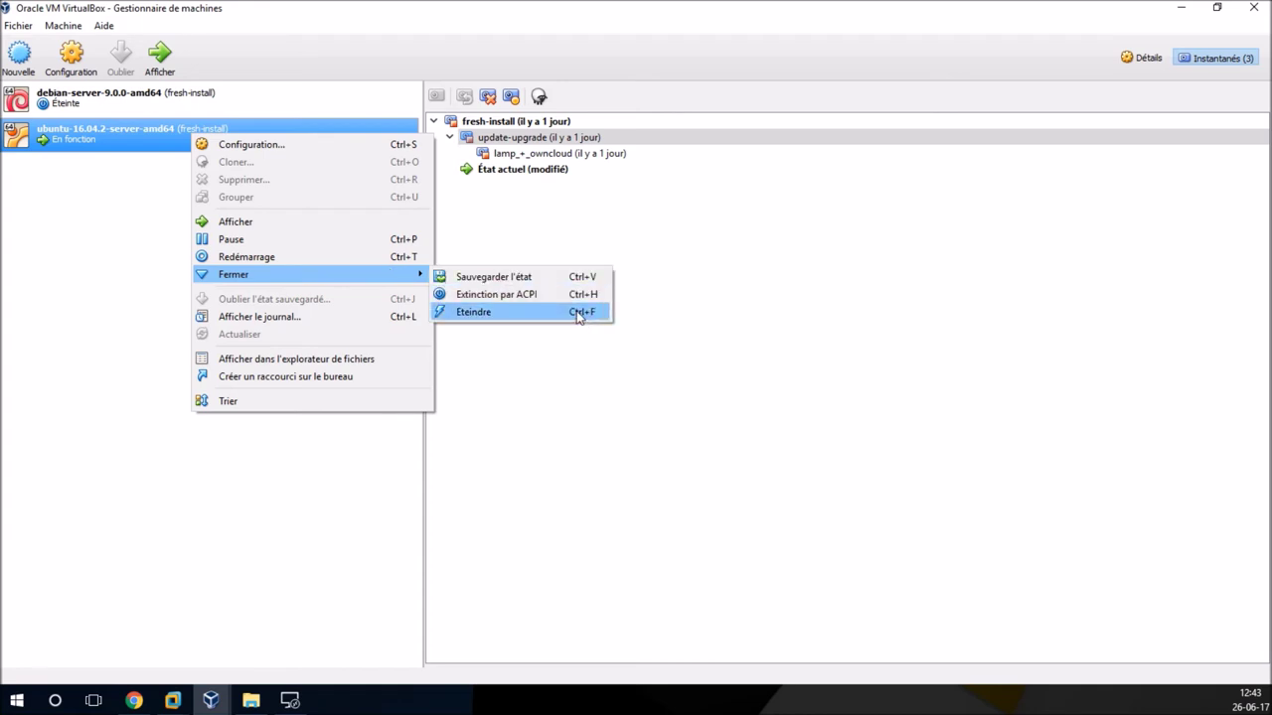
click(580, 314)
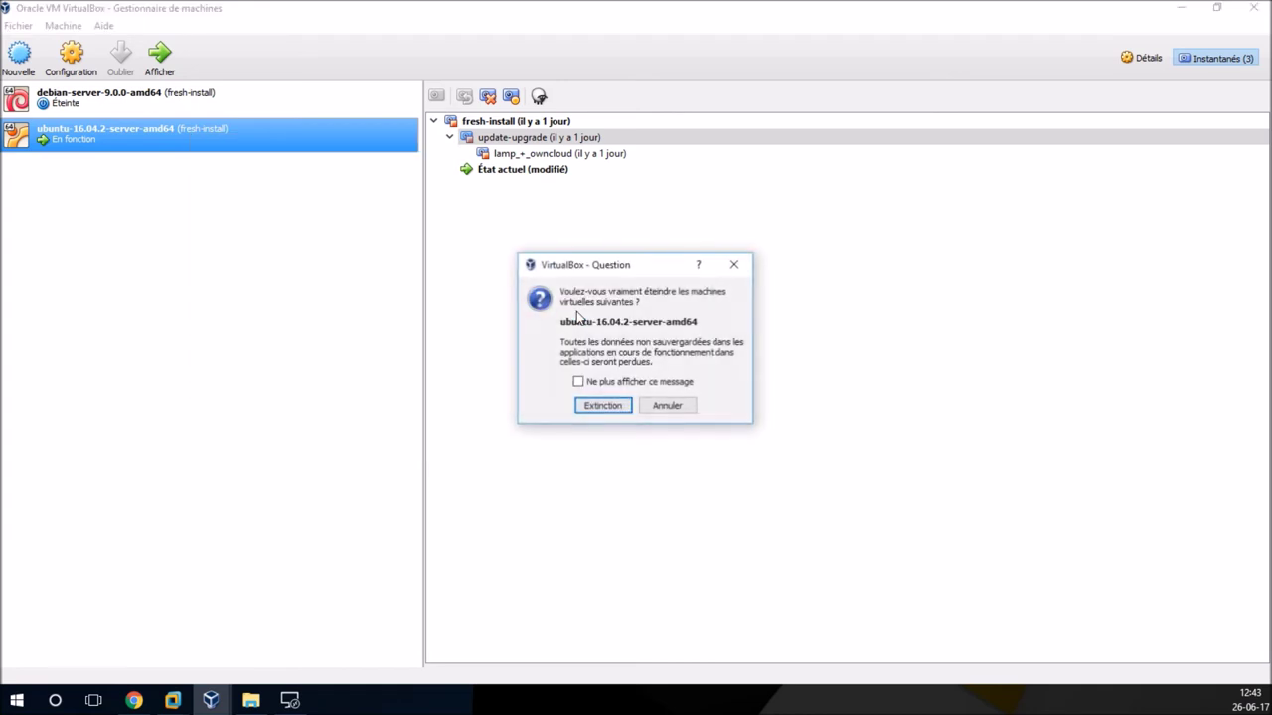
click(602, 407)
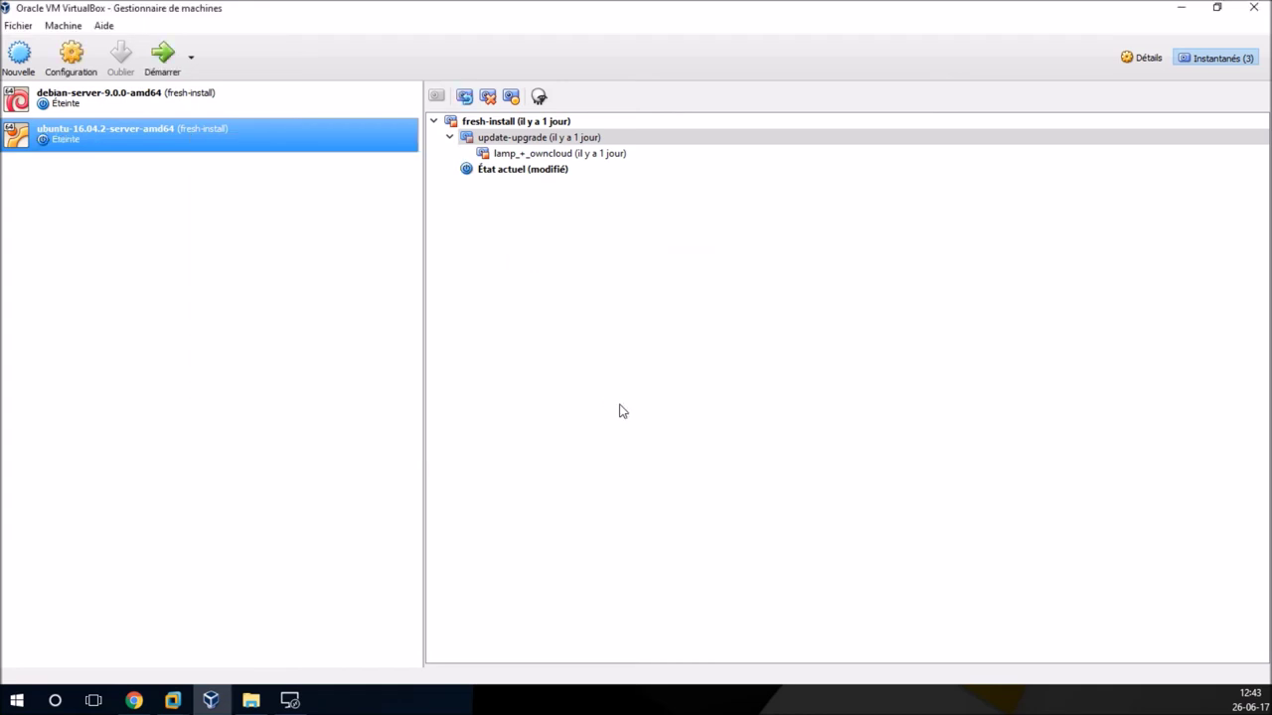
Step: Restore the Ubuntu VM to the update-upgrade snapshot
click(525, 137)
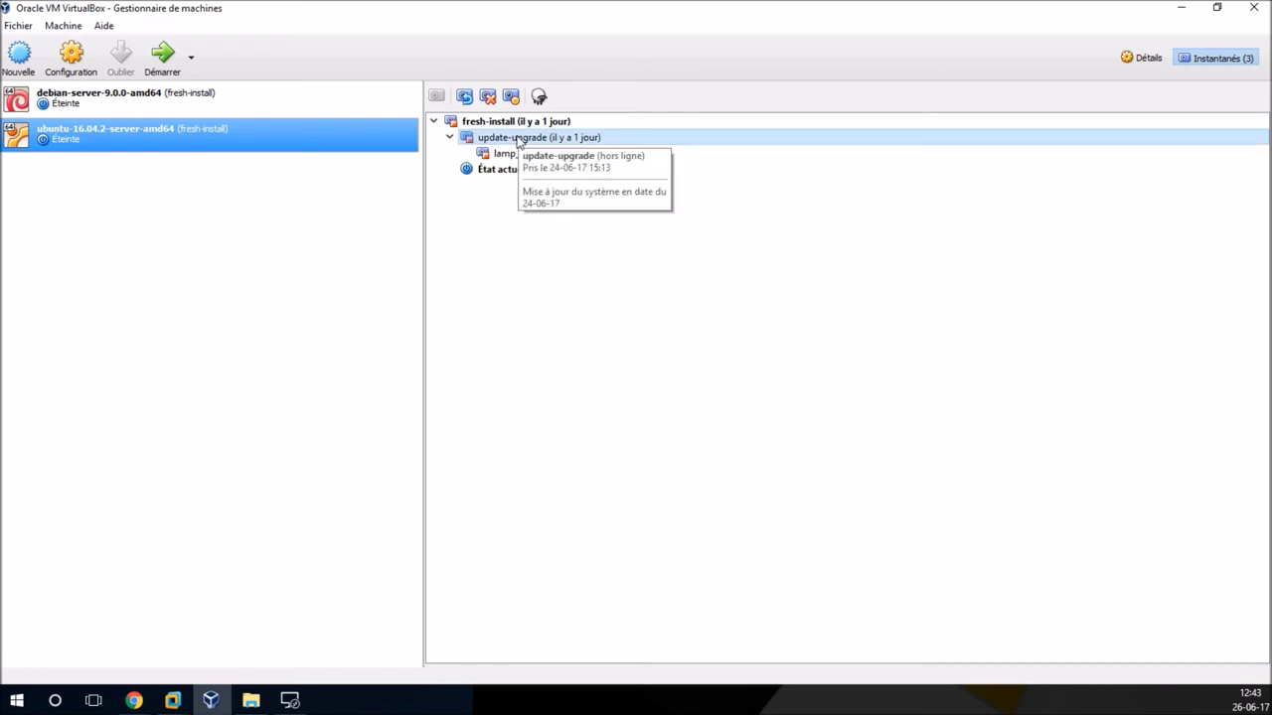
right_click(518, 140)
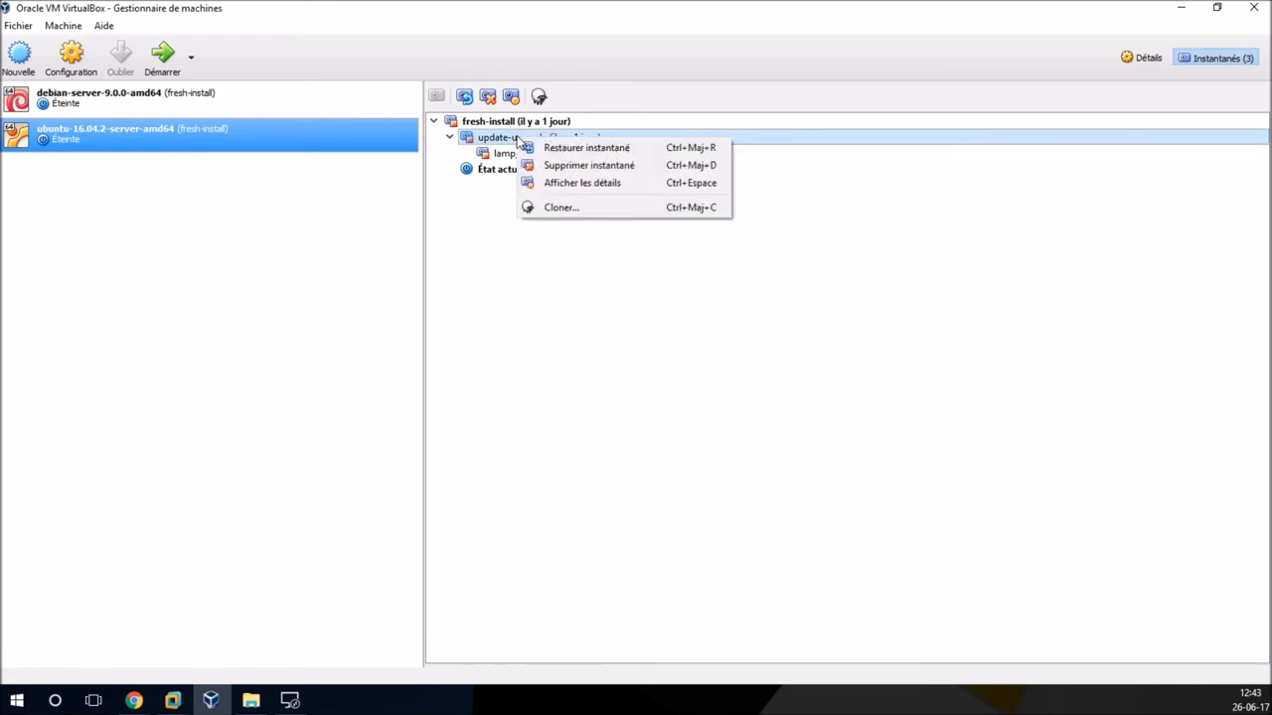
click(601, 148)
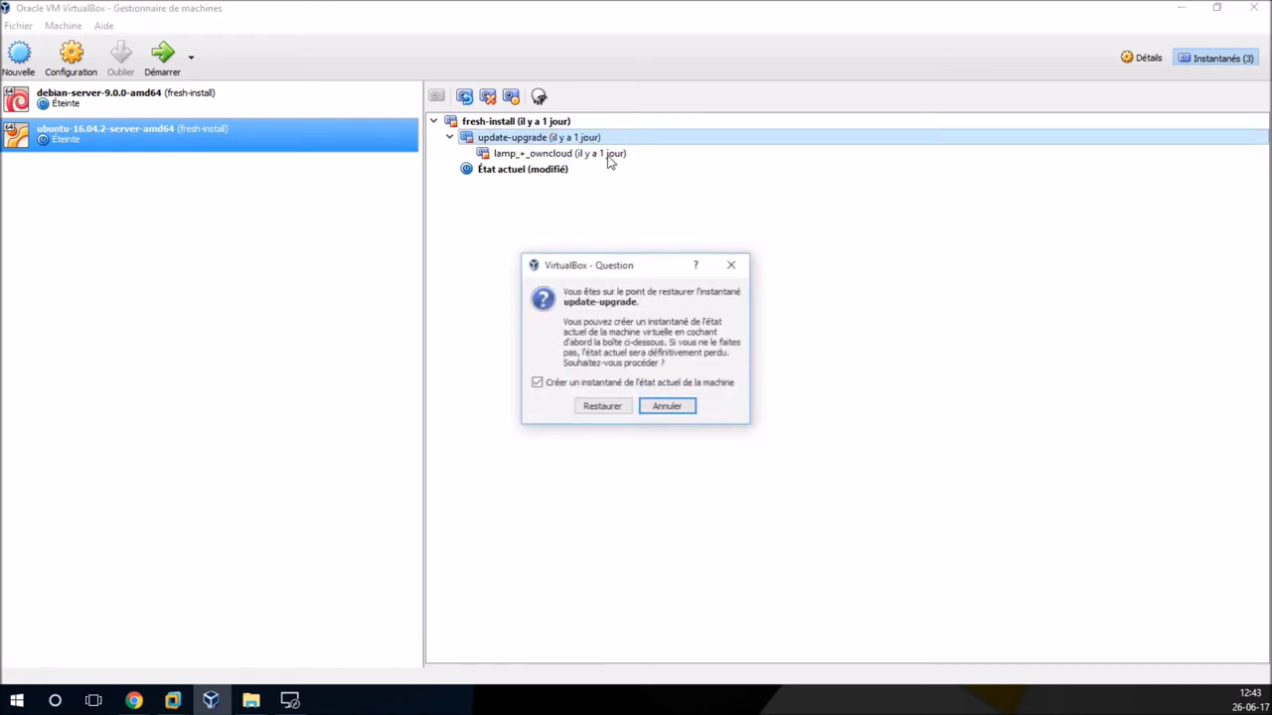
click(603, 408)
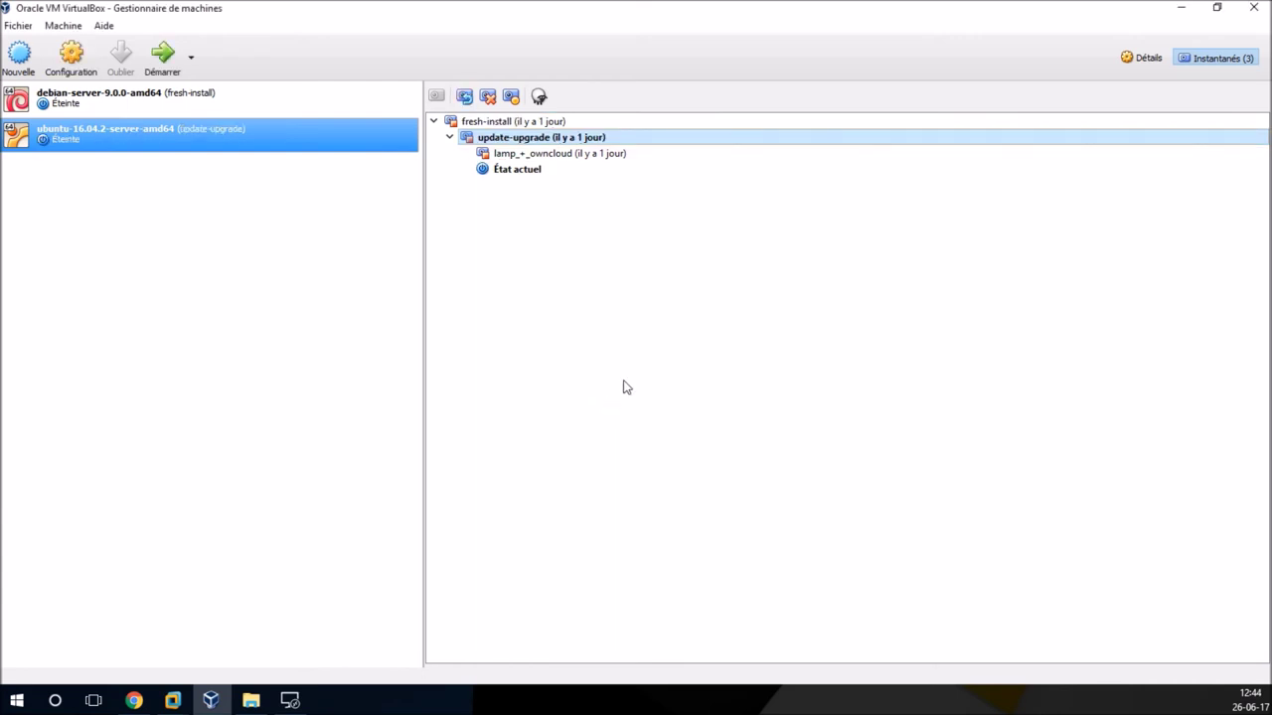
Step: Start the VM, bridging its network adapter to the Realtek PCIe adapter
click(159, 55)
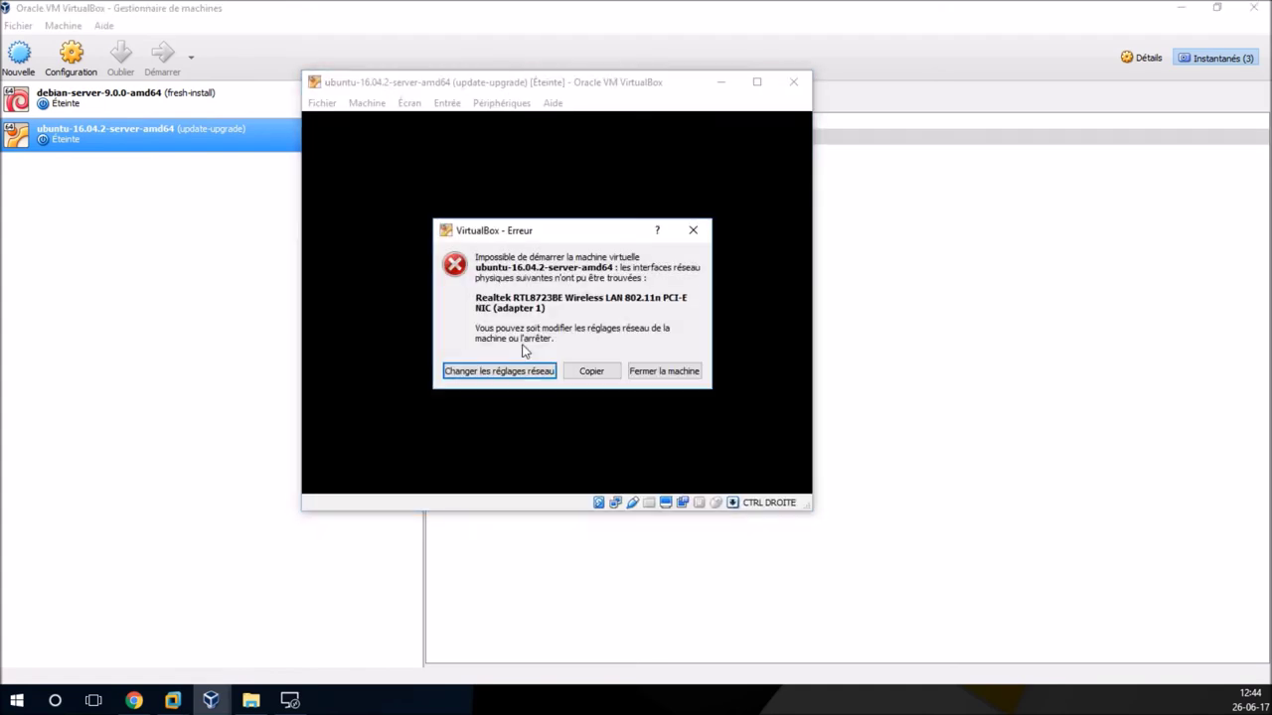
click(541, 374)
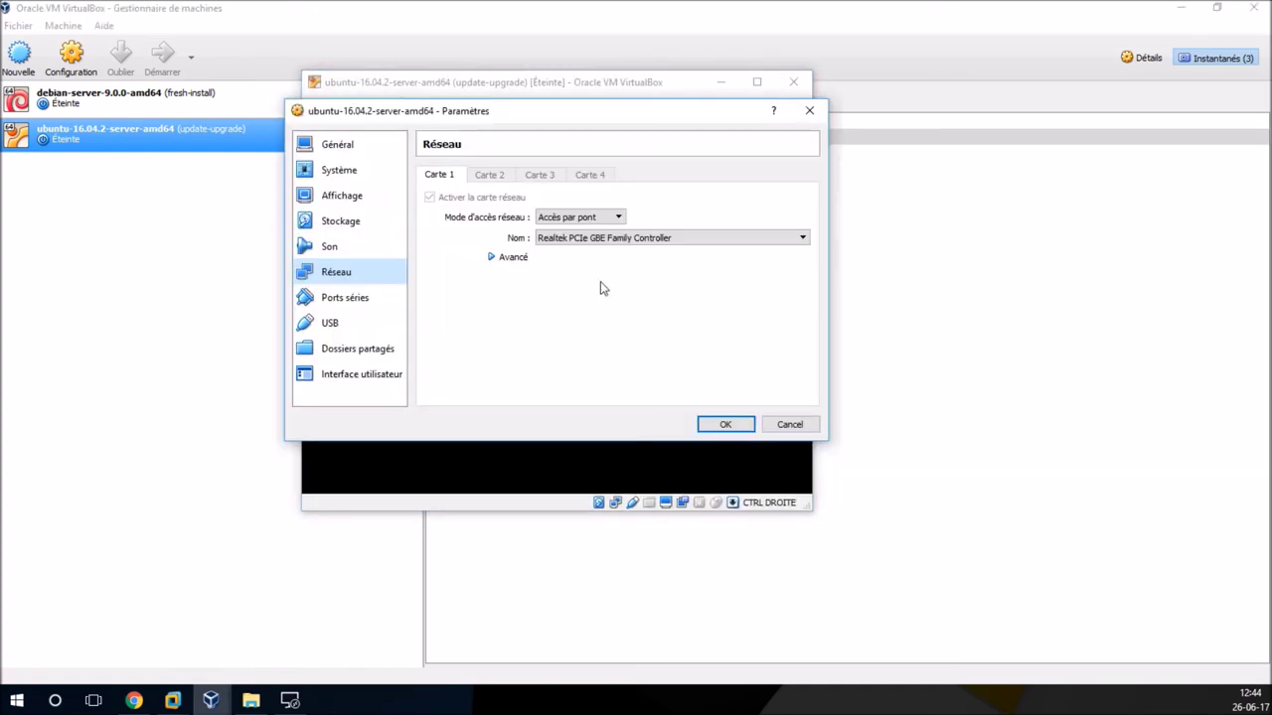
click(717, 418)
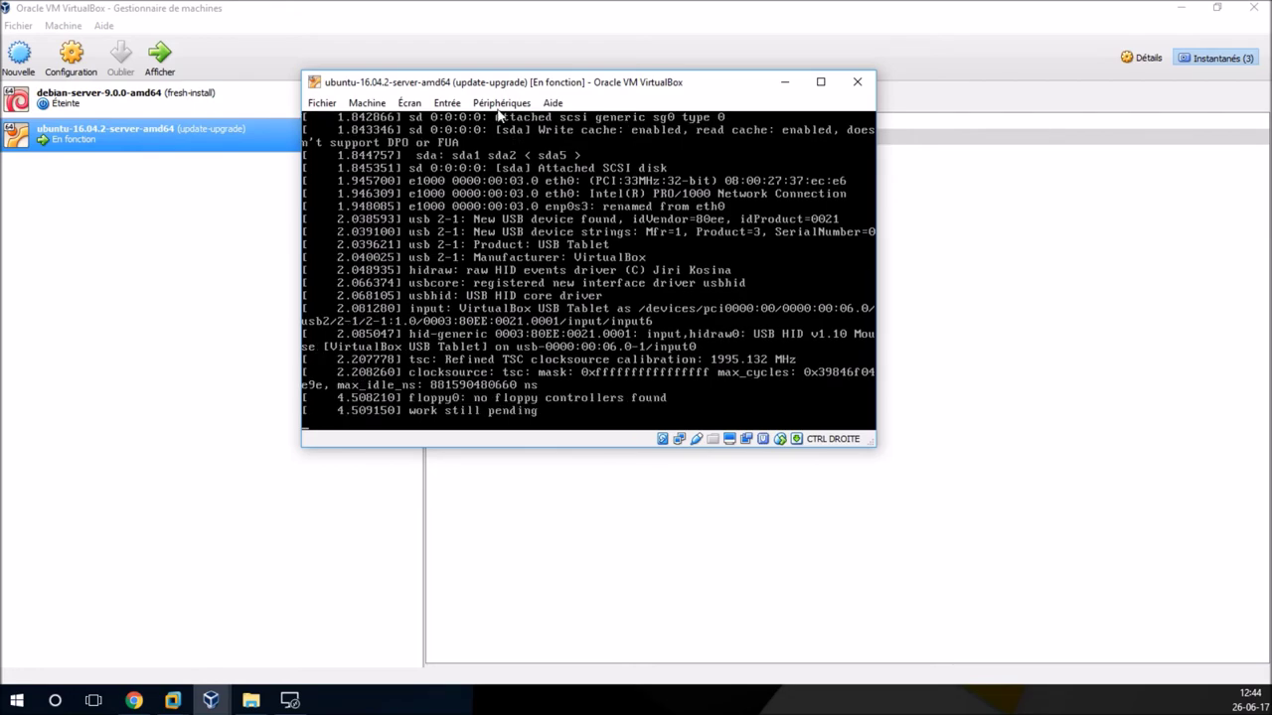
drag(533, 83, 583, 199)
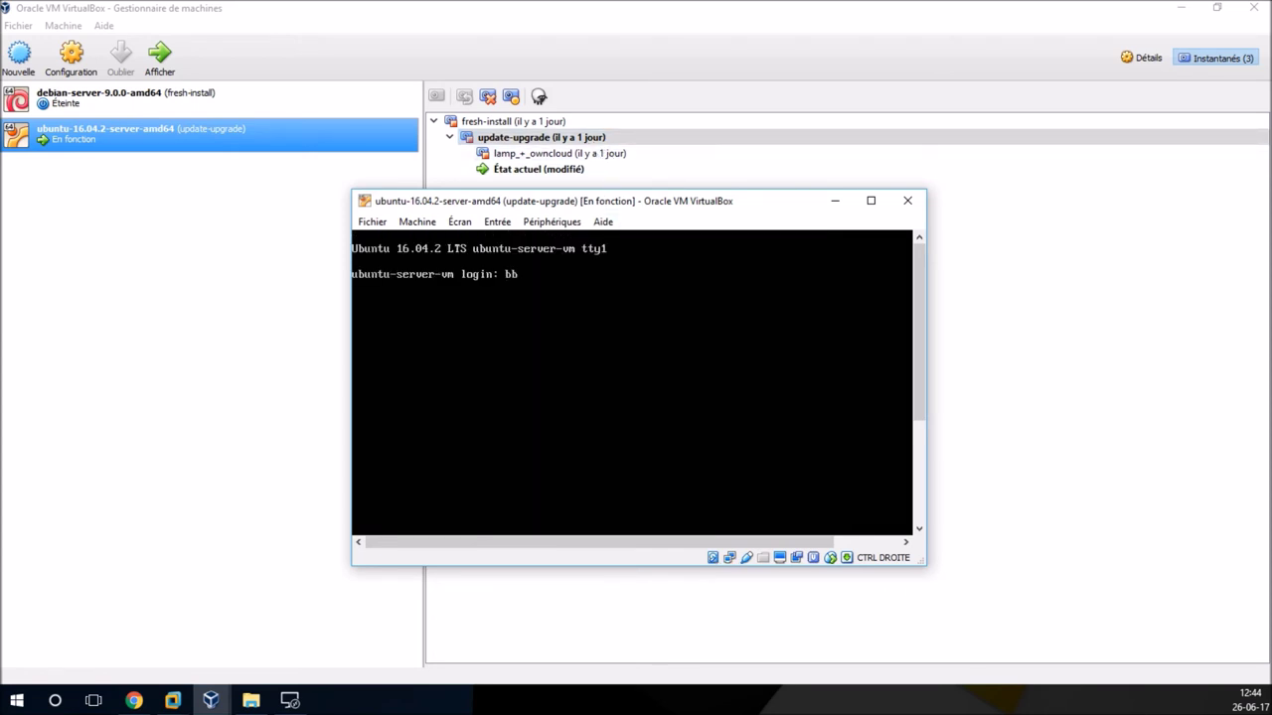
Step: Log in at the console, then shut the VM down via ACPI
key(Return)
key(Return)
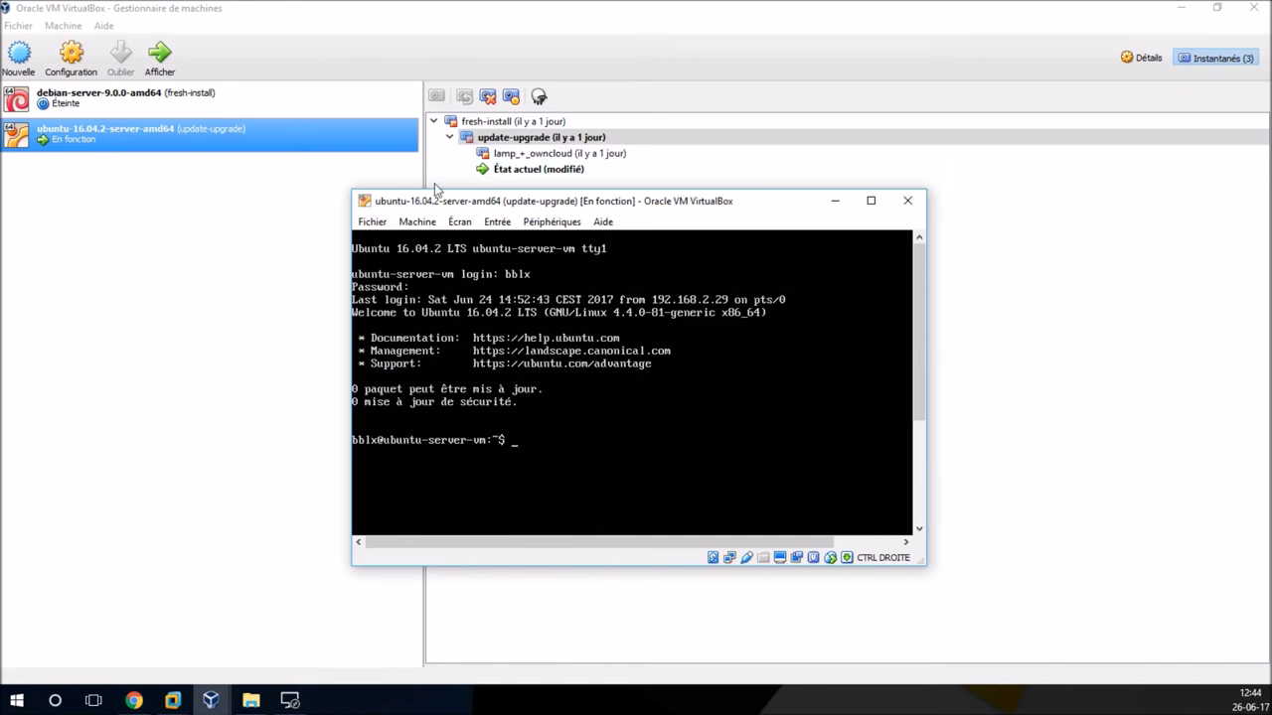
click(423, 223)
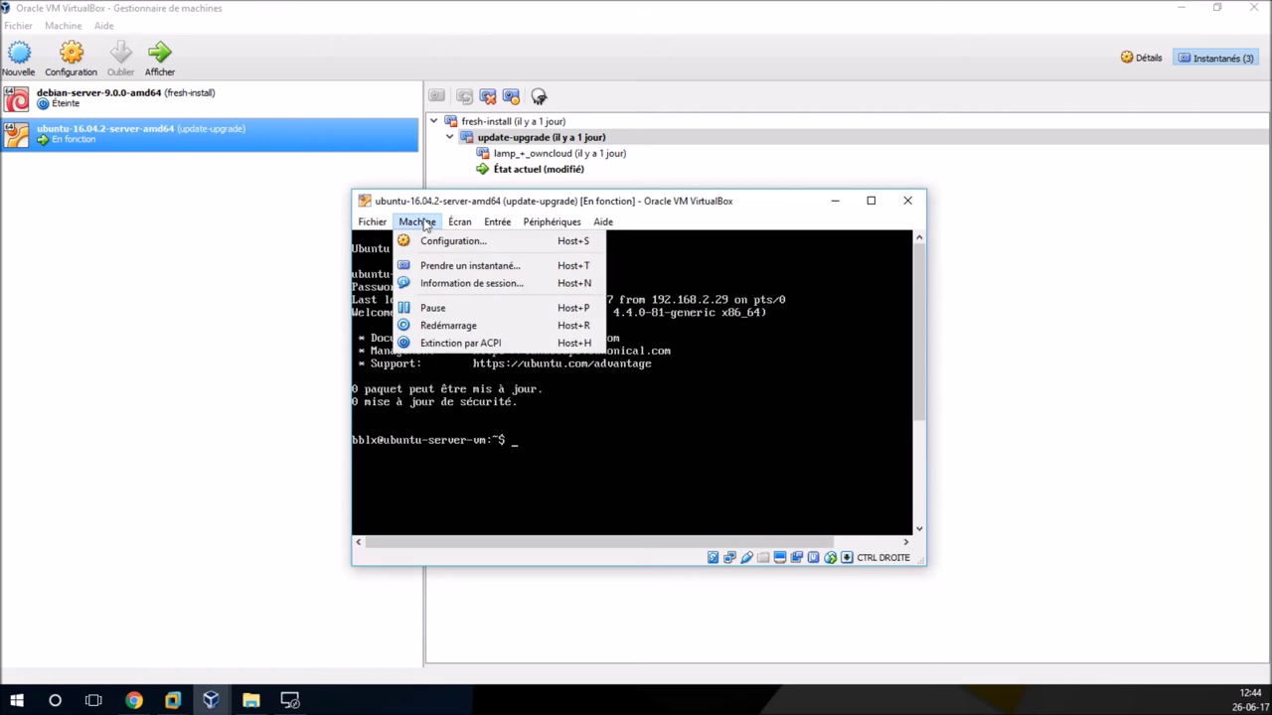
click(427, 345)
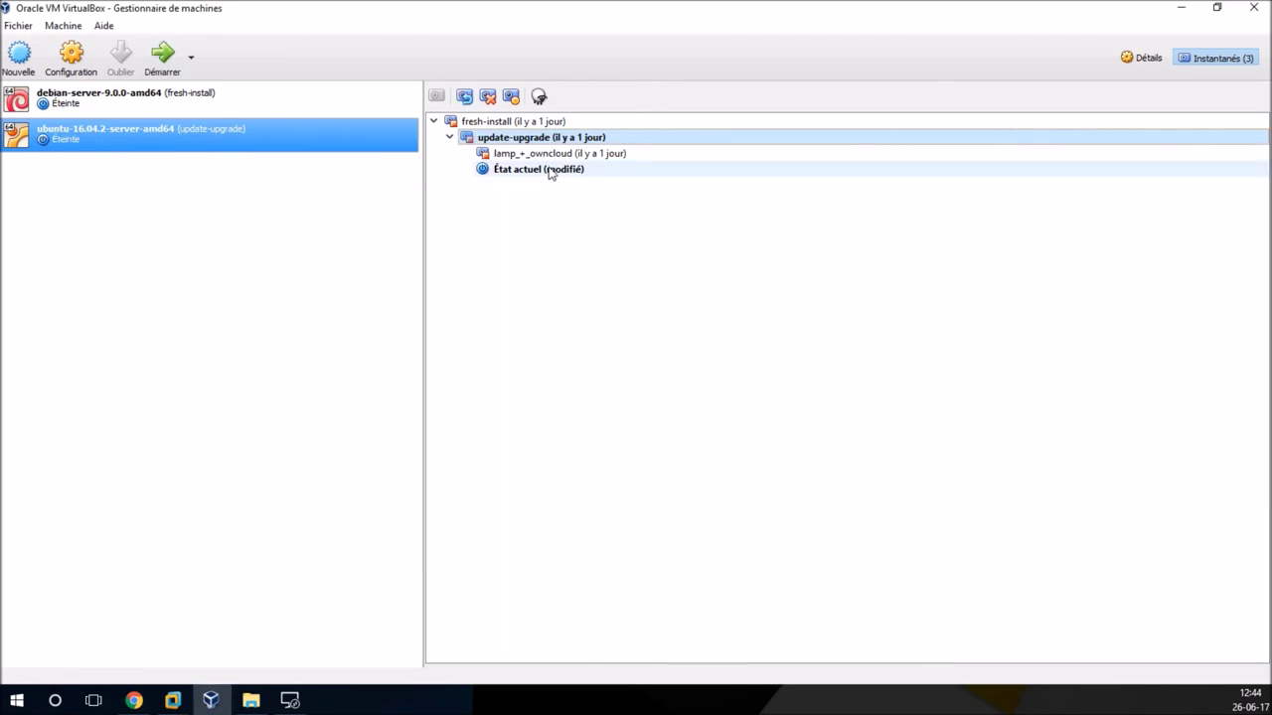
Step: Restore the lamp_+_owncloud snapshot without saving the current state
click(545, 155)
right_click(544, 161)
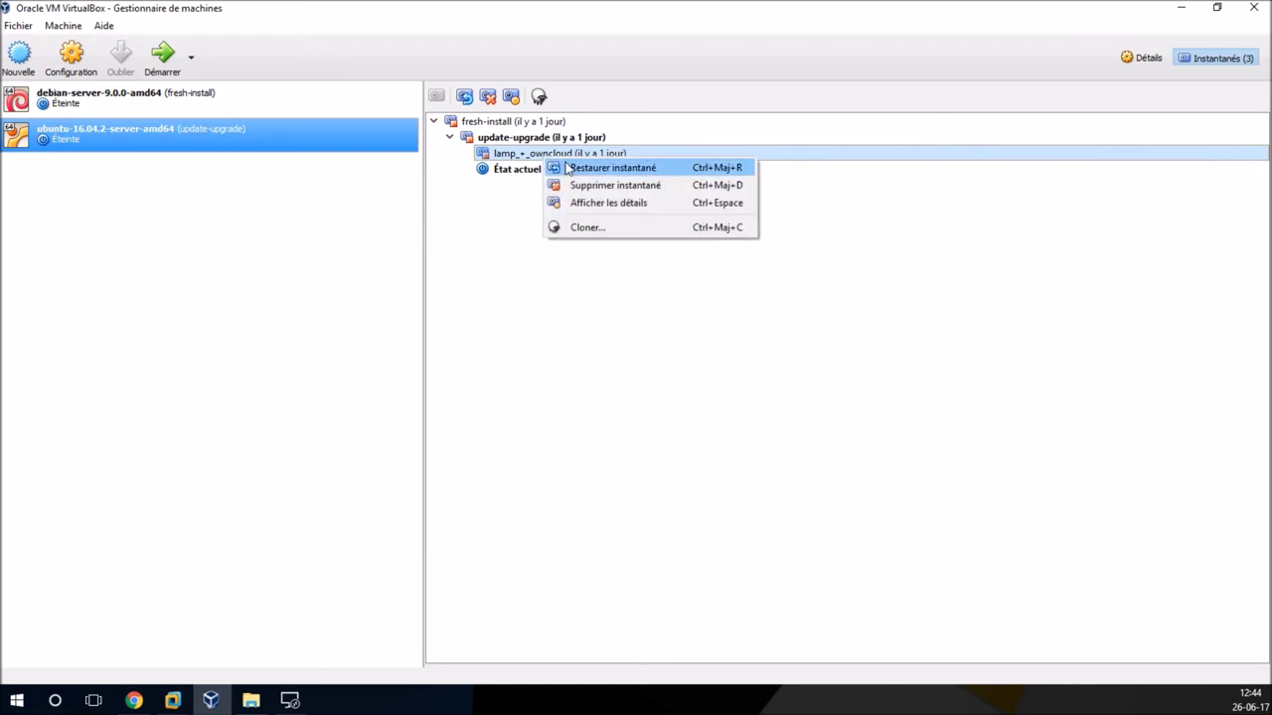
click(558, 167)
click(538, 384)
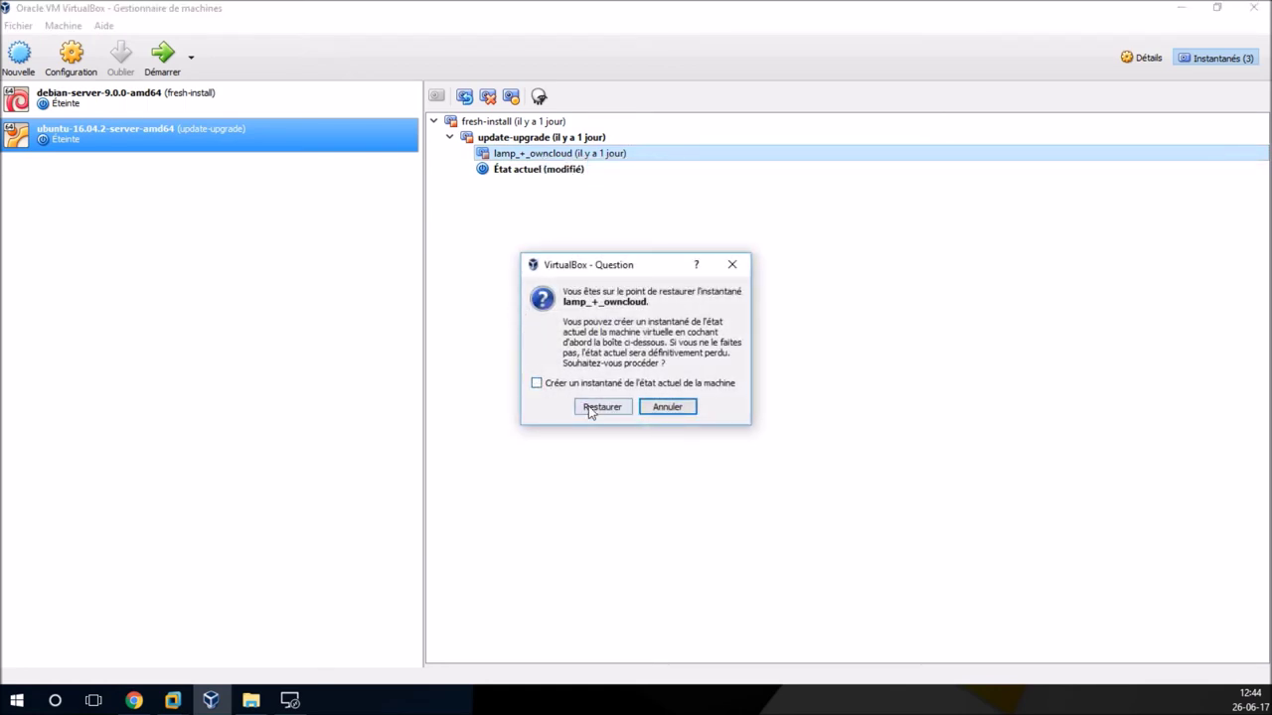
click(599, 406)
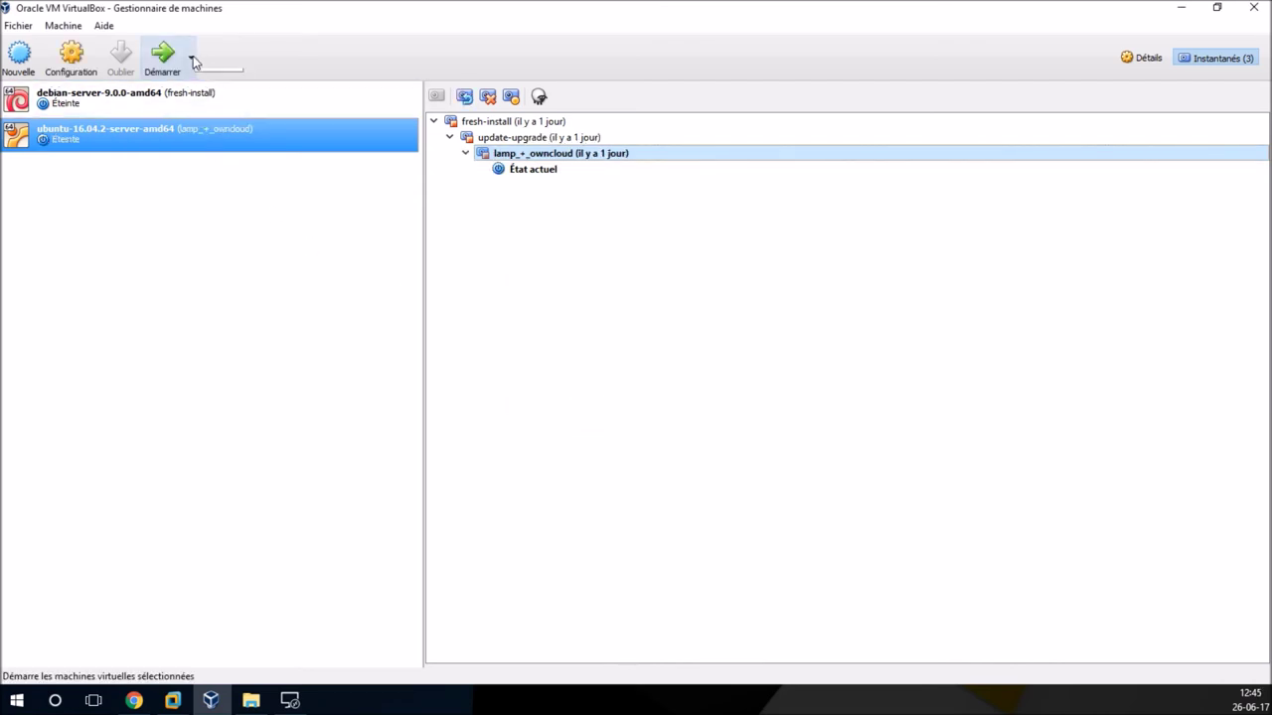
Step: Try starting the VM with a detachable display, then dismiss the startup error
click(192, 58)
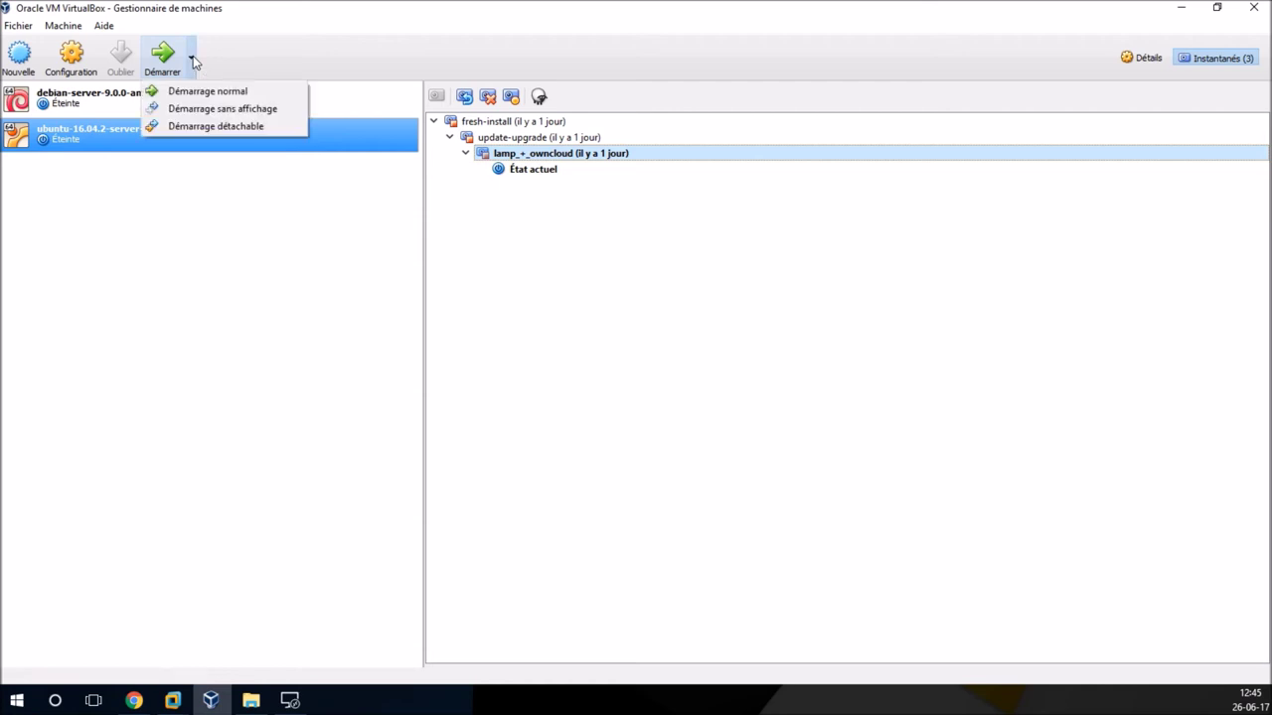
click(202, 125)
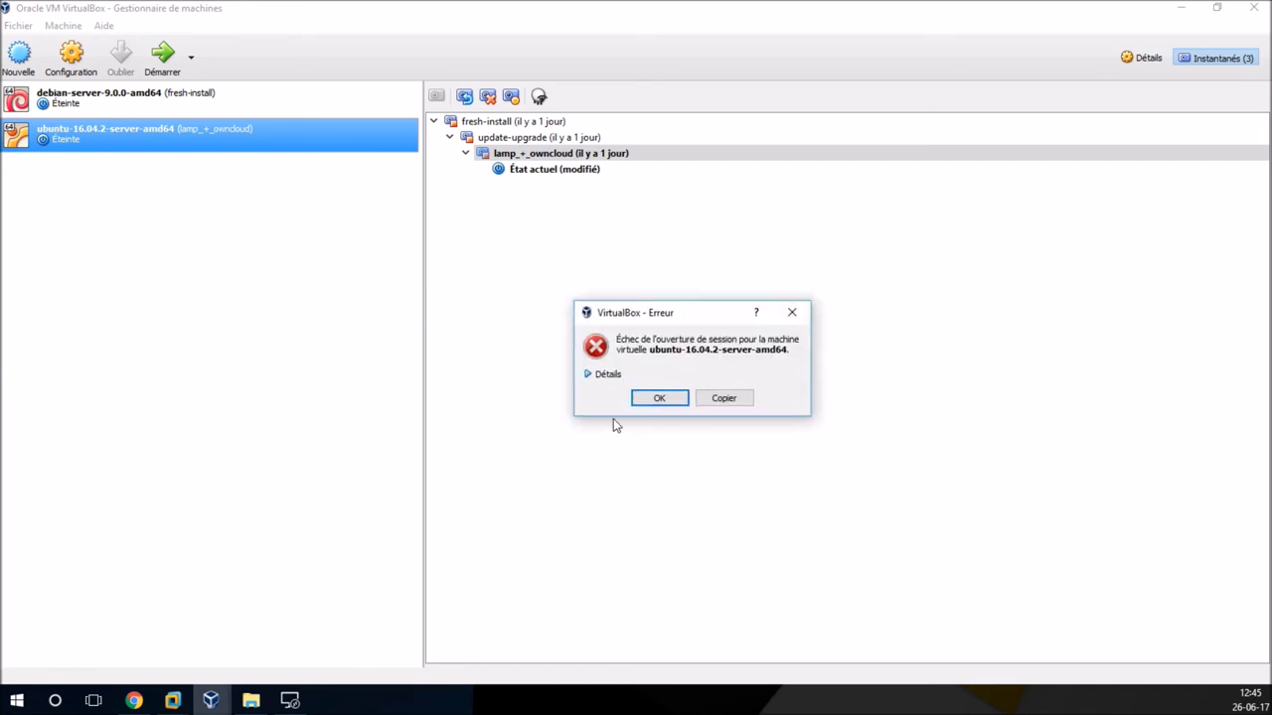
click(608, 375)
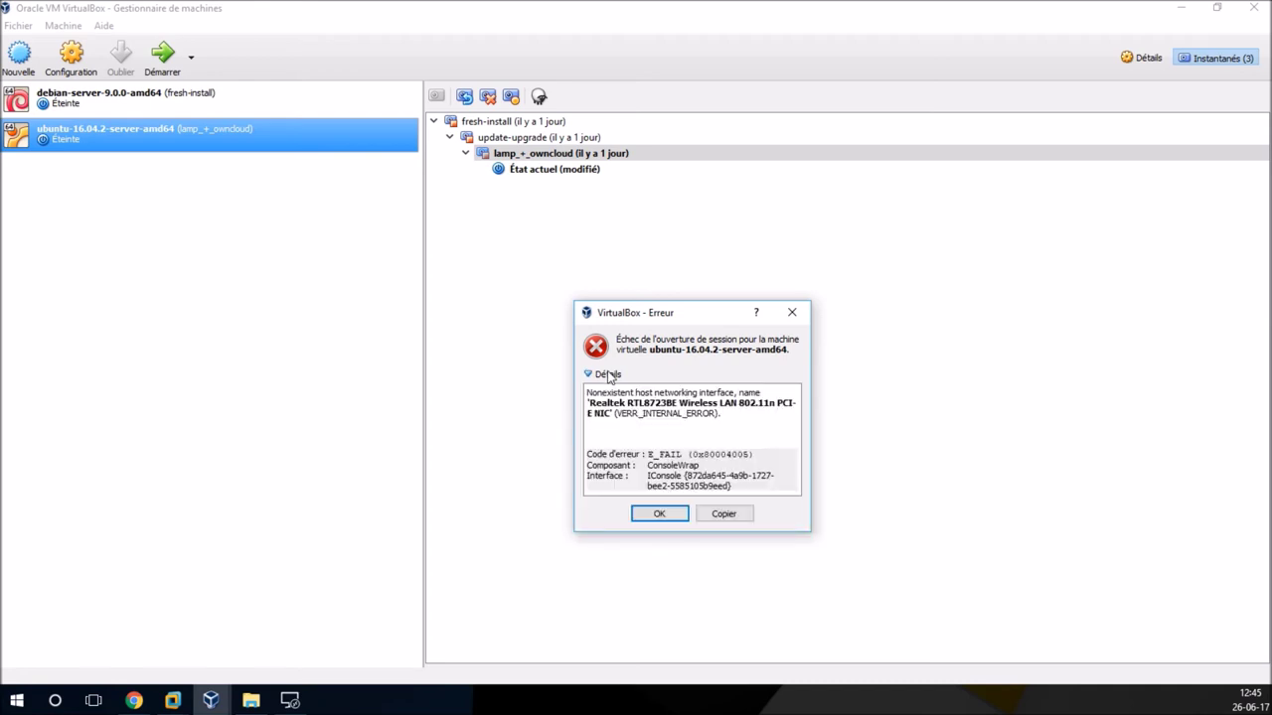
click(660, 514)
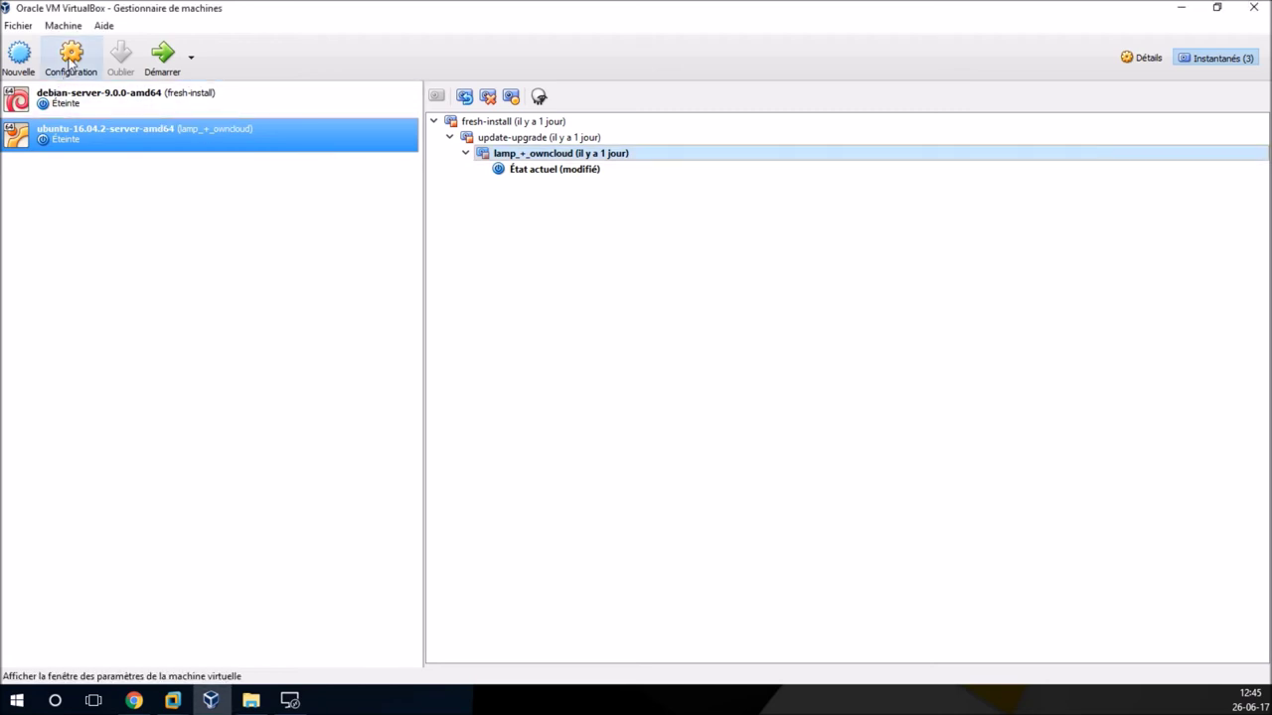
Step: Generate a new MAC address for the VM's network adapter and save the settings
click(70, 59)
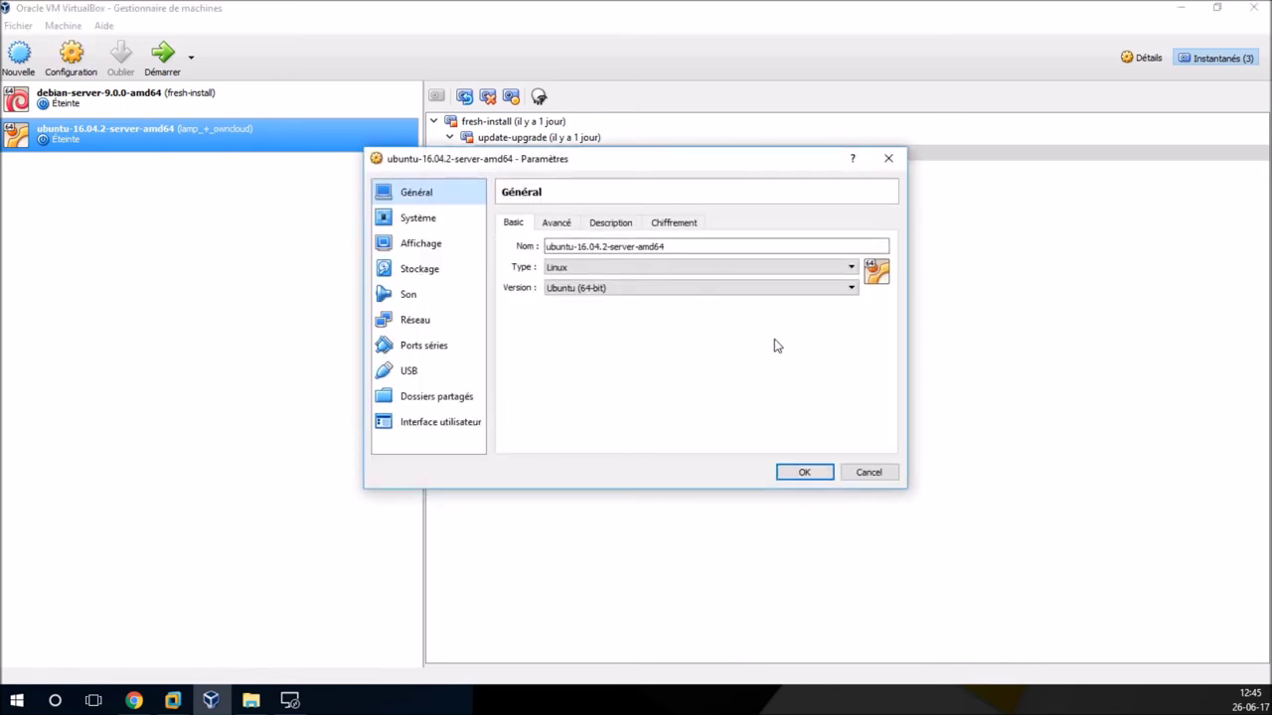
click(433, 326)
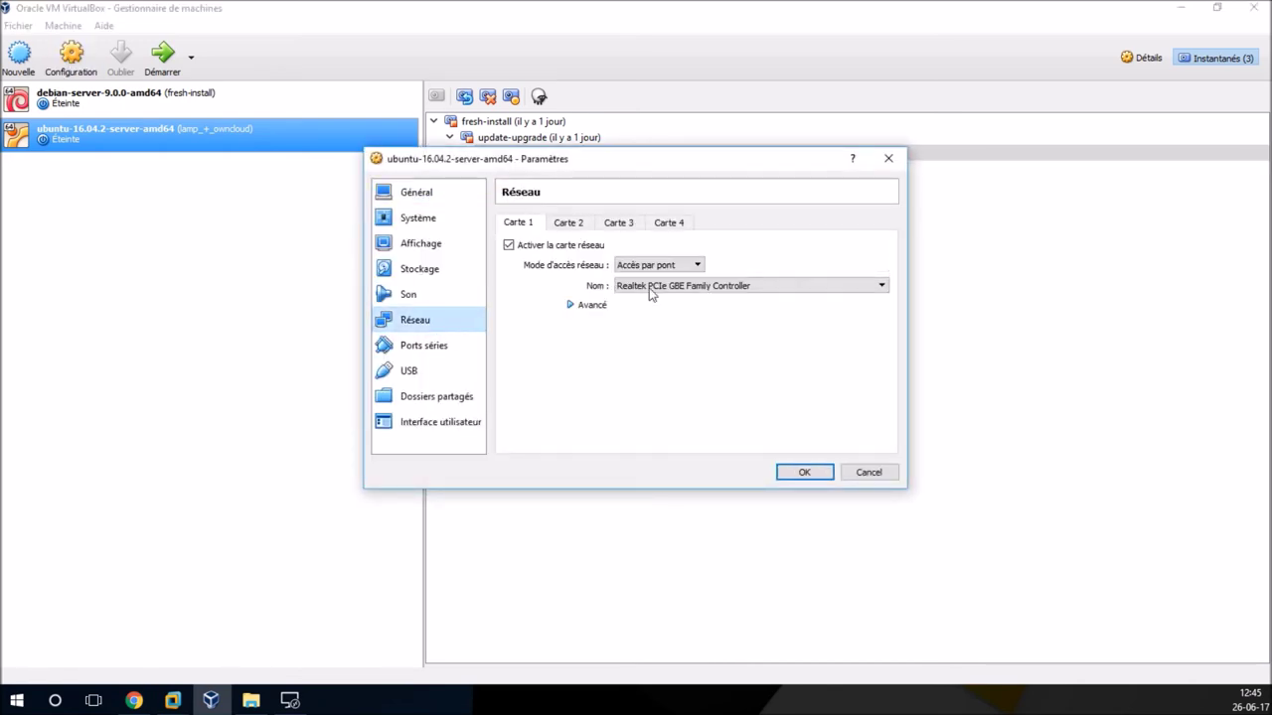
click(580, 308)
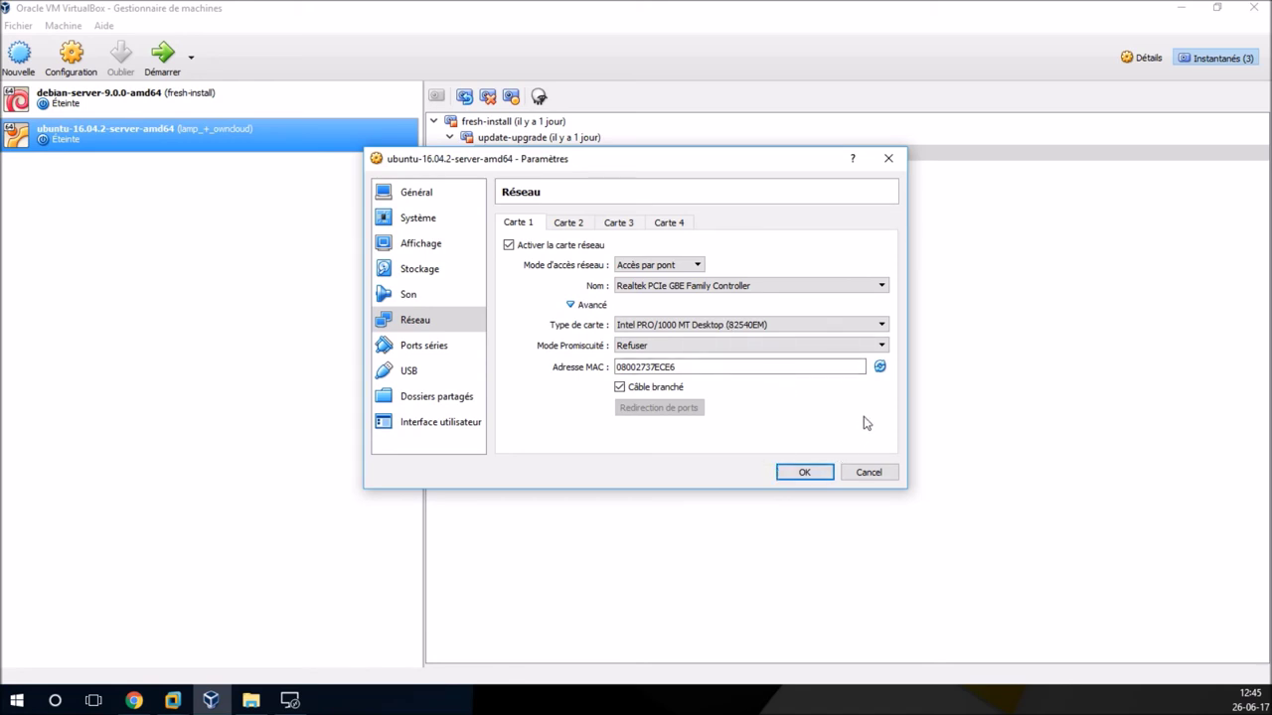
click(879, 367)
click(801, 474)
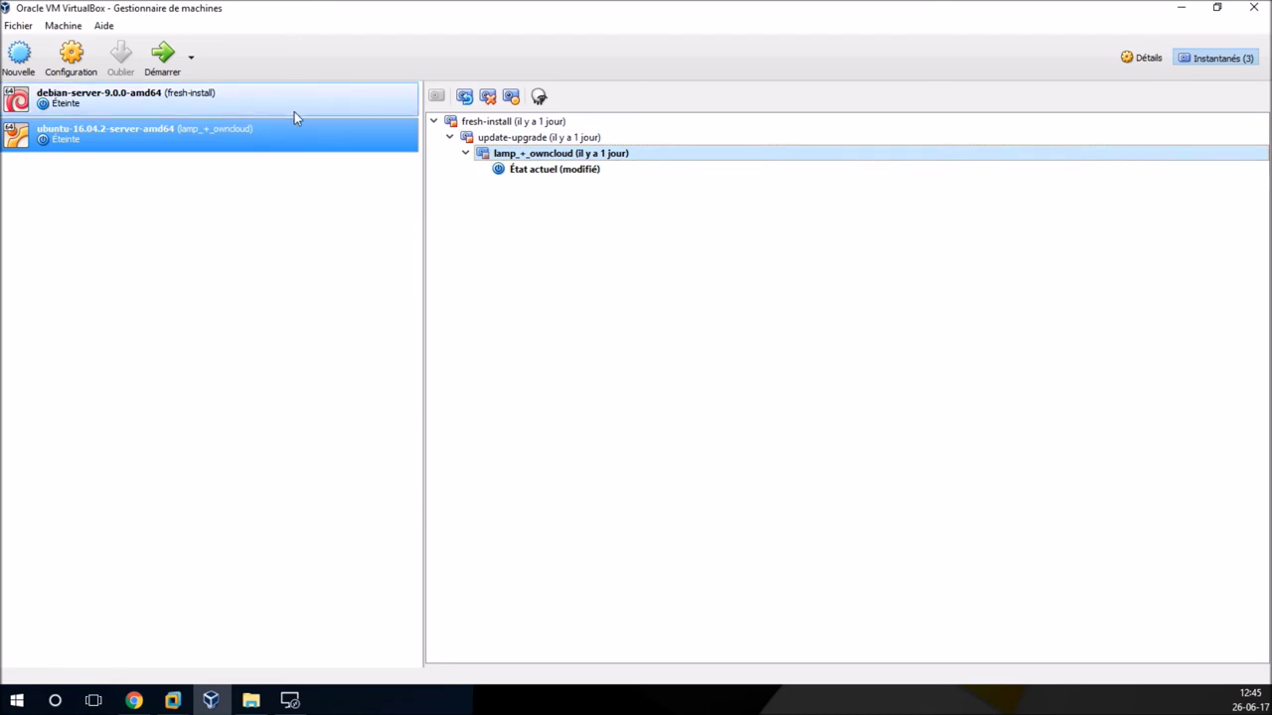
Step: Start the restored ownCloud VM and log in at its console
click(159, 65)
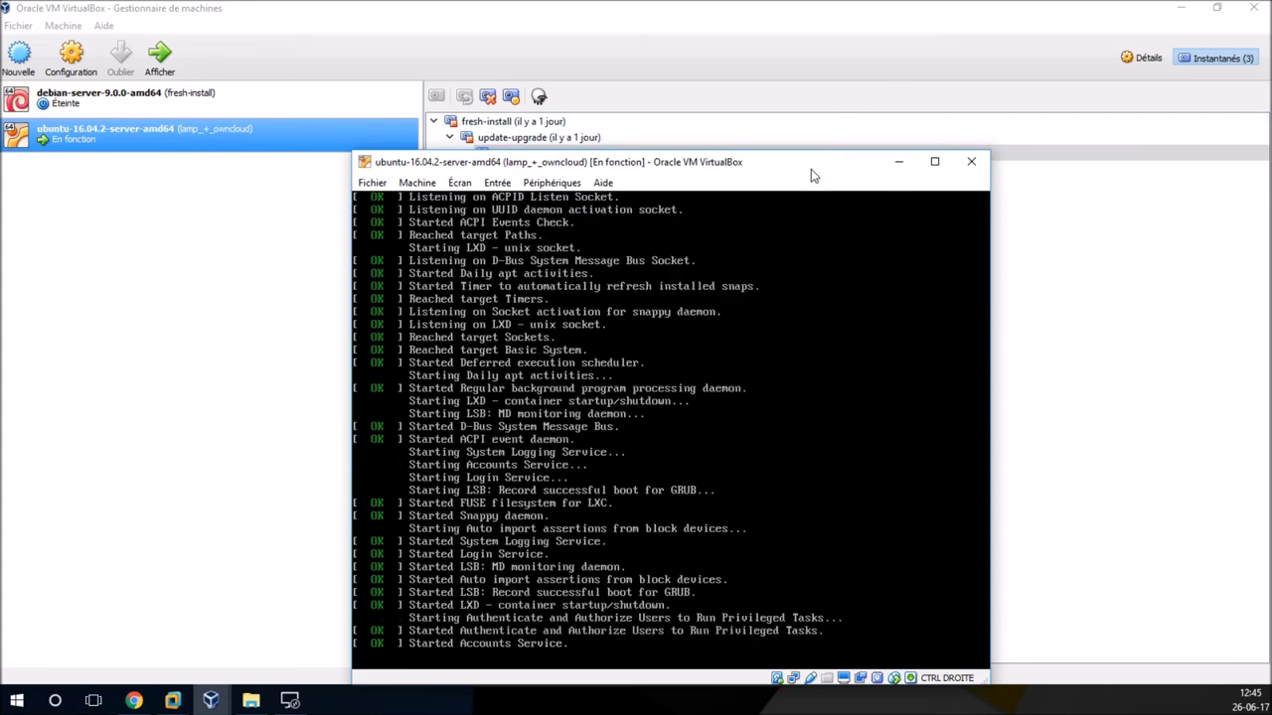
drag(810, 169, 789, 93)
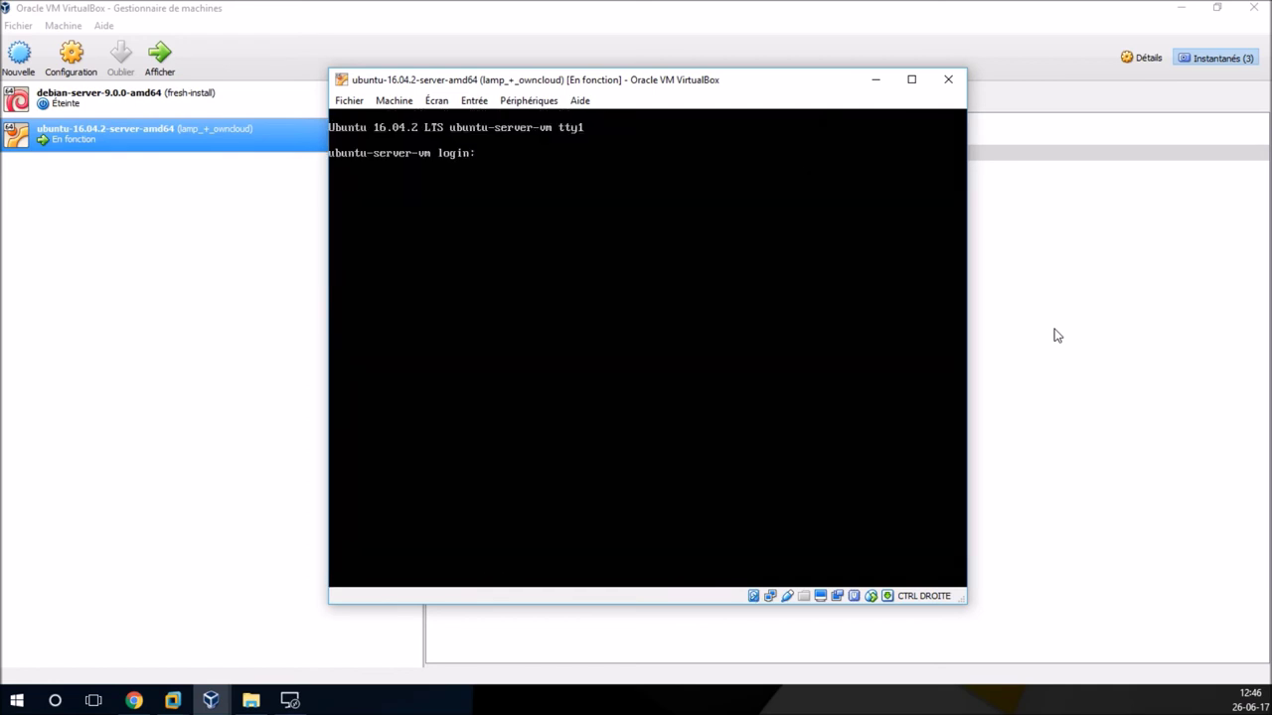
text(bblx)
key(Return)
key(Return)
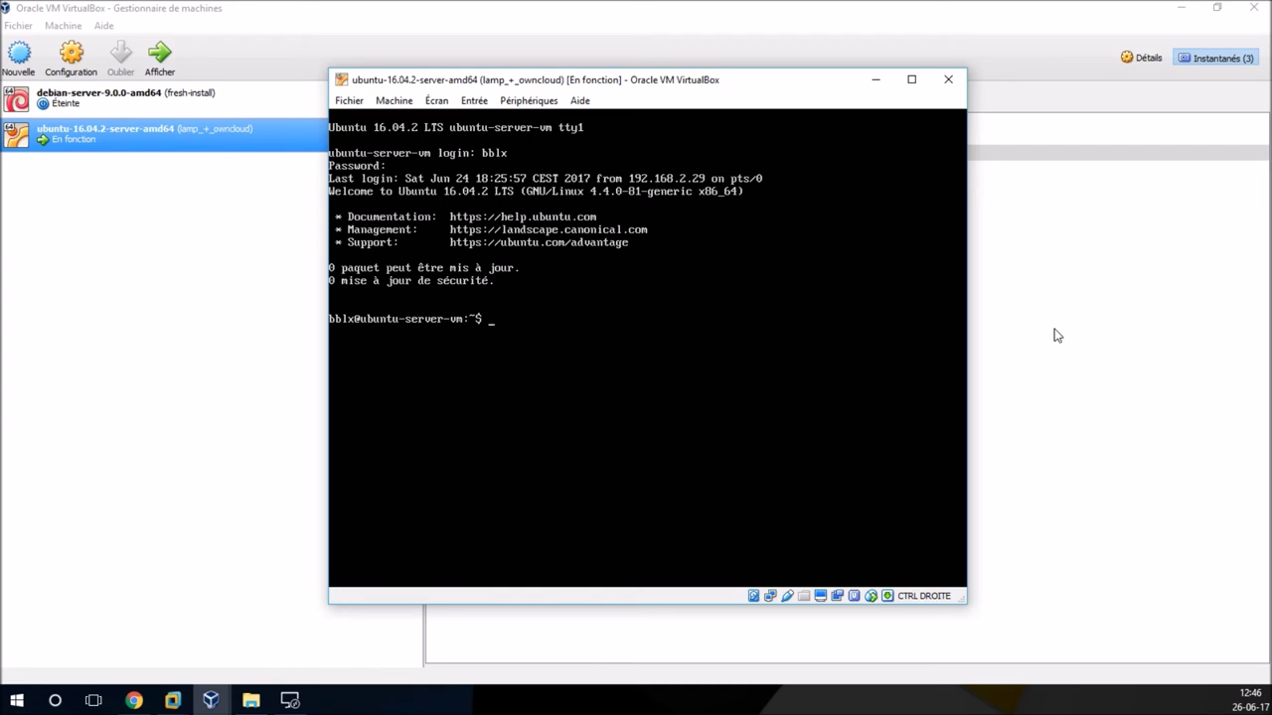
Step: Run ifconfig to show the LAN address 192.168.2.22, then switch to Chrome
text(ifconfig)
key(Return)
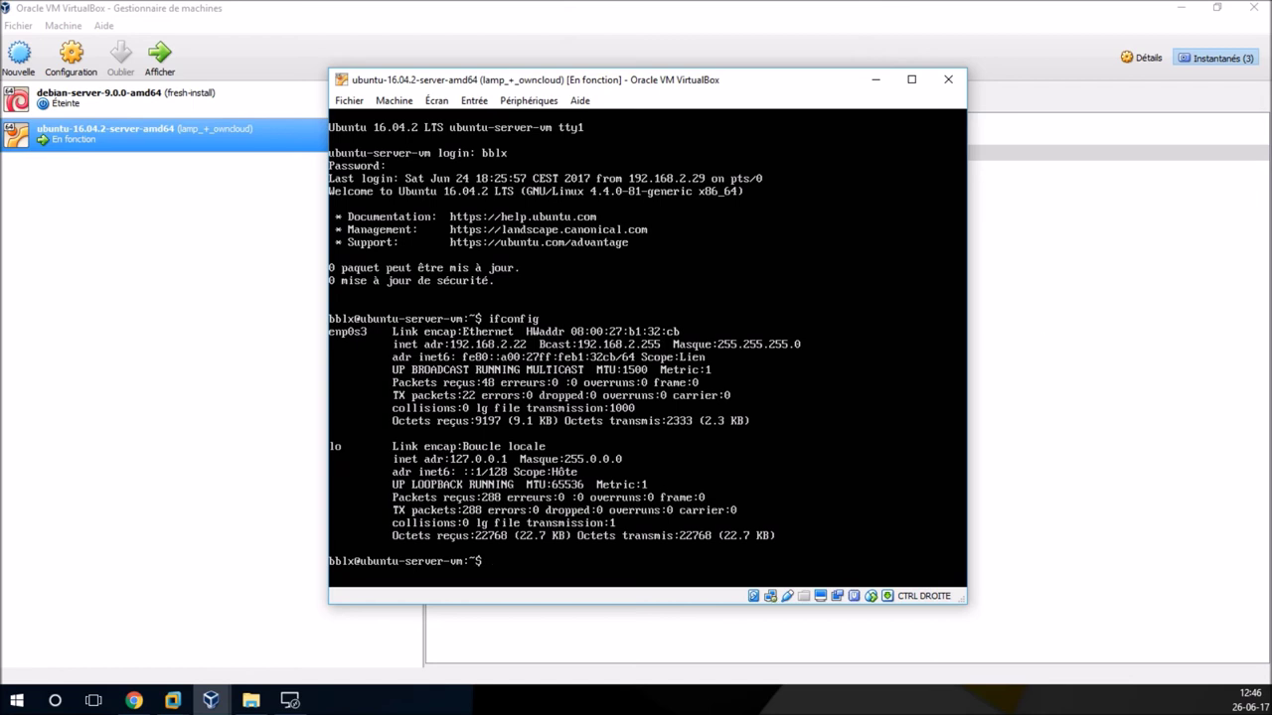
click(133, 701)
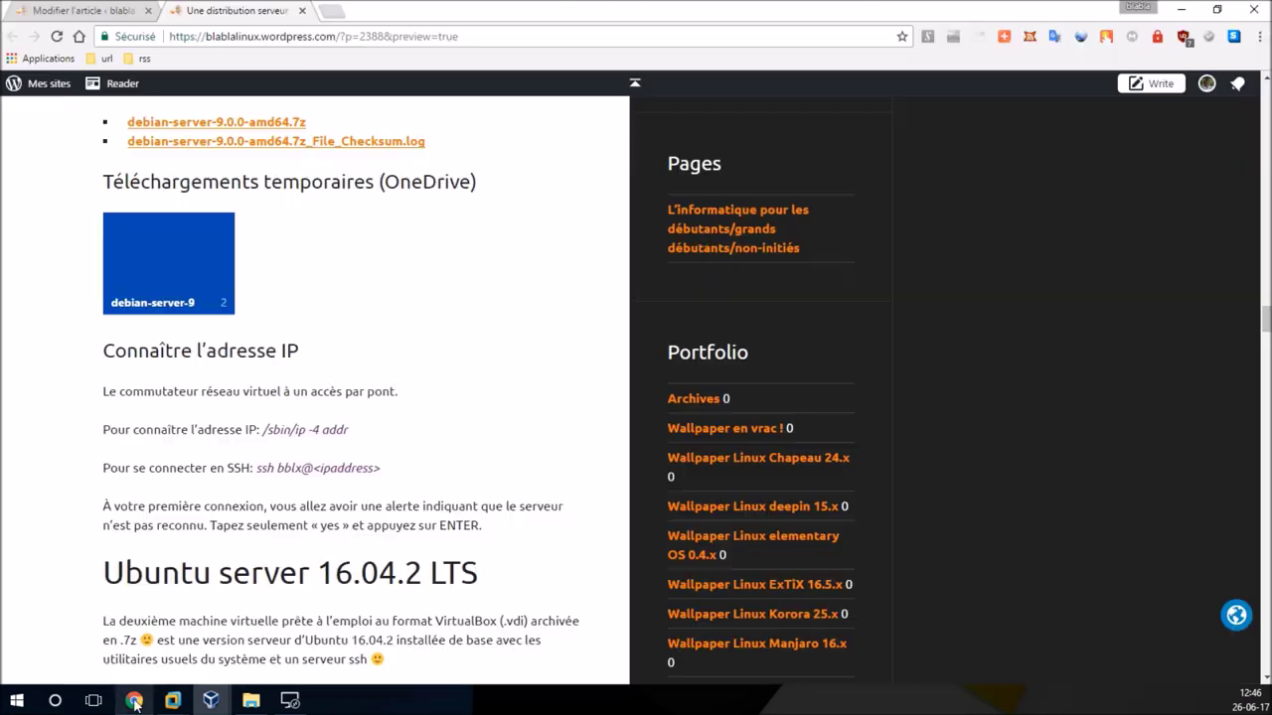
Step: Open a new Chrome tab and enter the address 192.168.2.22/owncloud
click(331, 11)
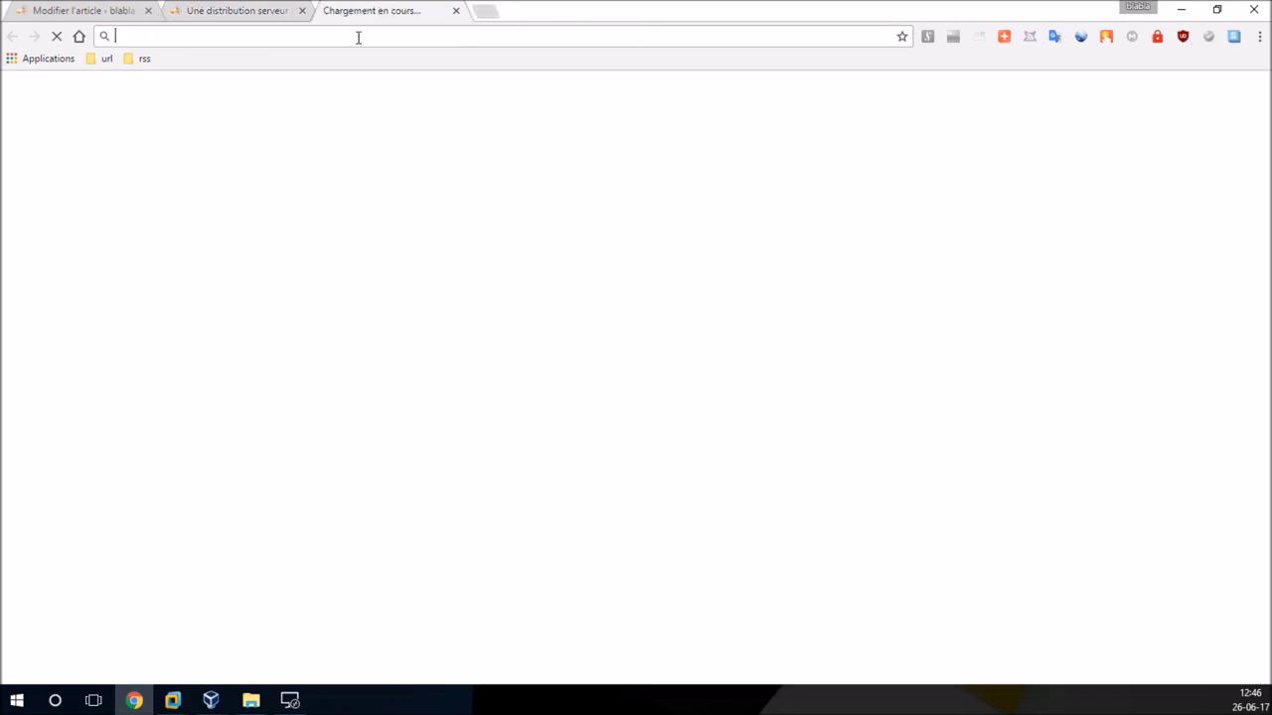
click(359, 38)
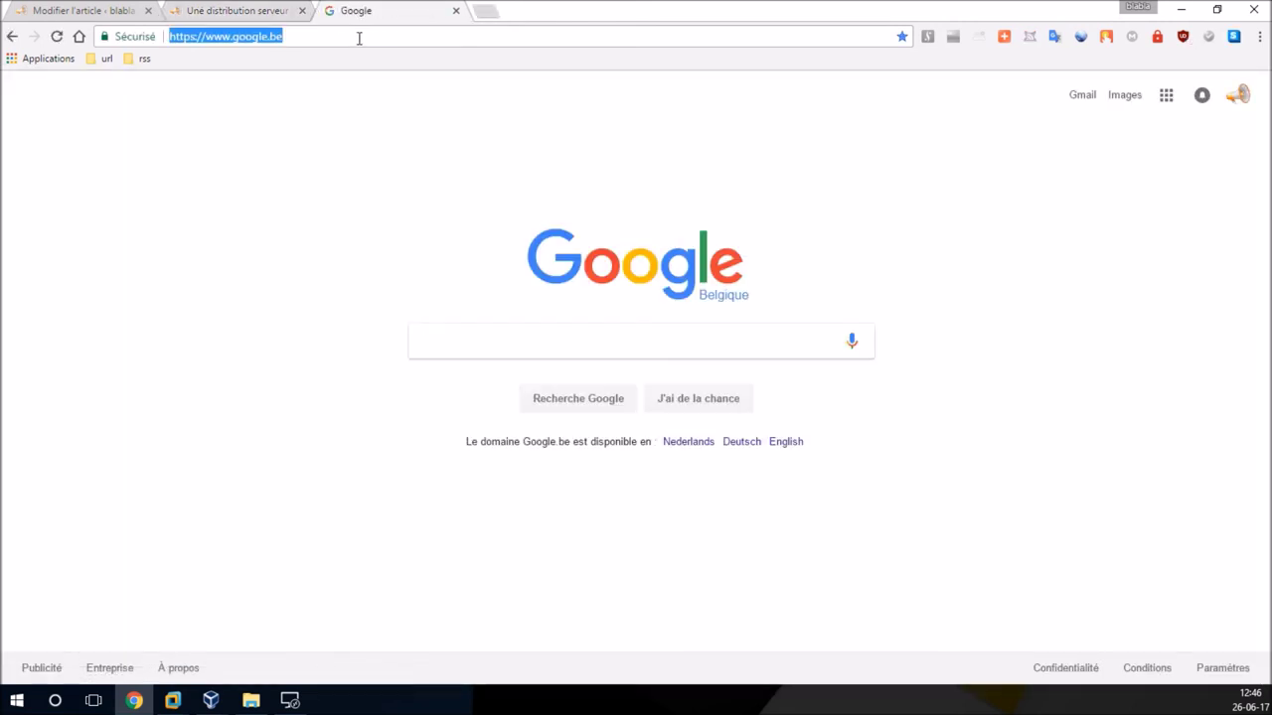
text(192.168.2.22/owncloud)
Step: Load 192.168.2.22/owncloud and expand the storage and database options showing /var/www/owncloud/data with SQLite
key(Return)
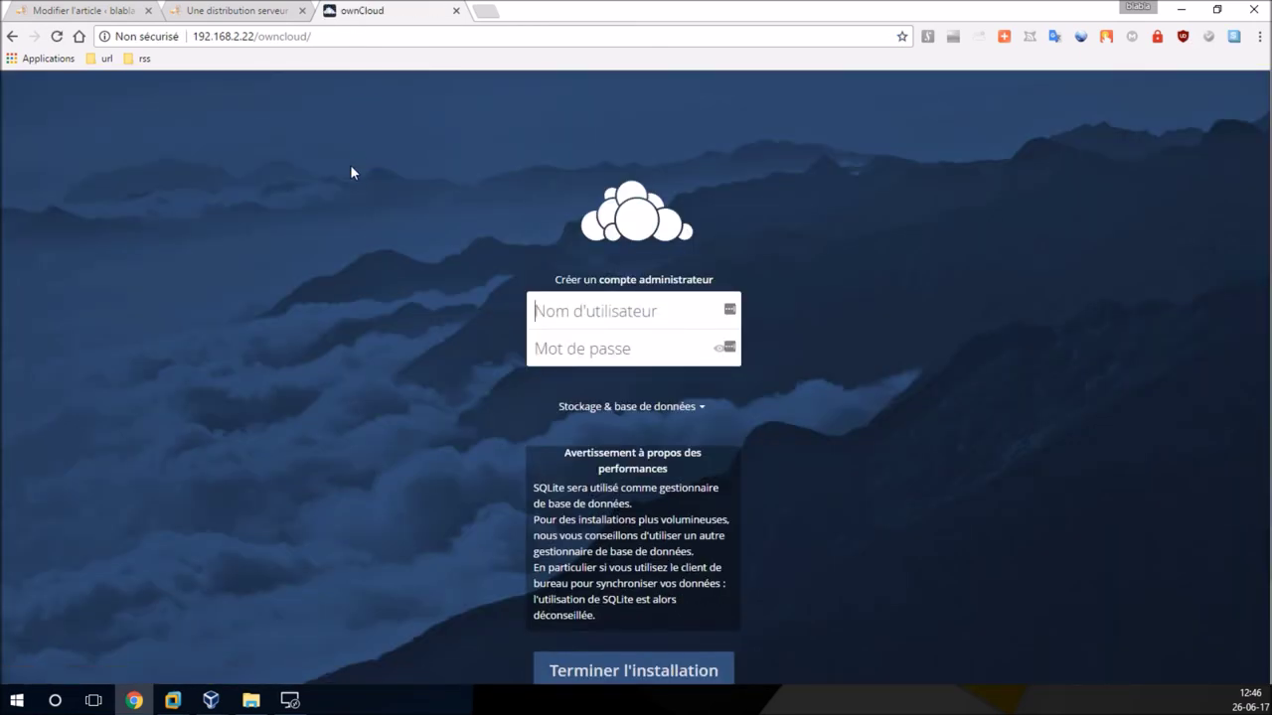
scroll(350, 172, down, 2)
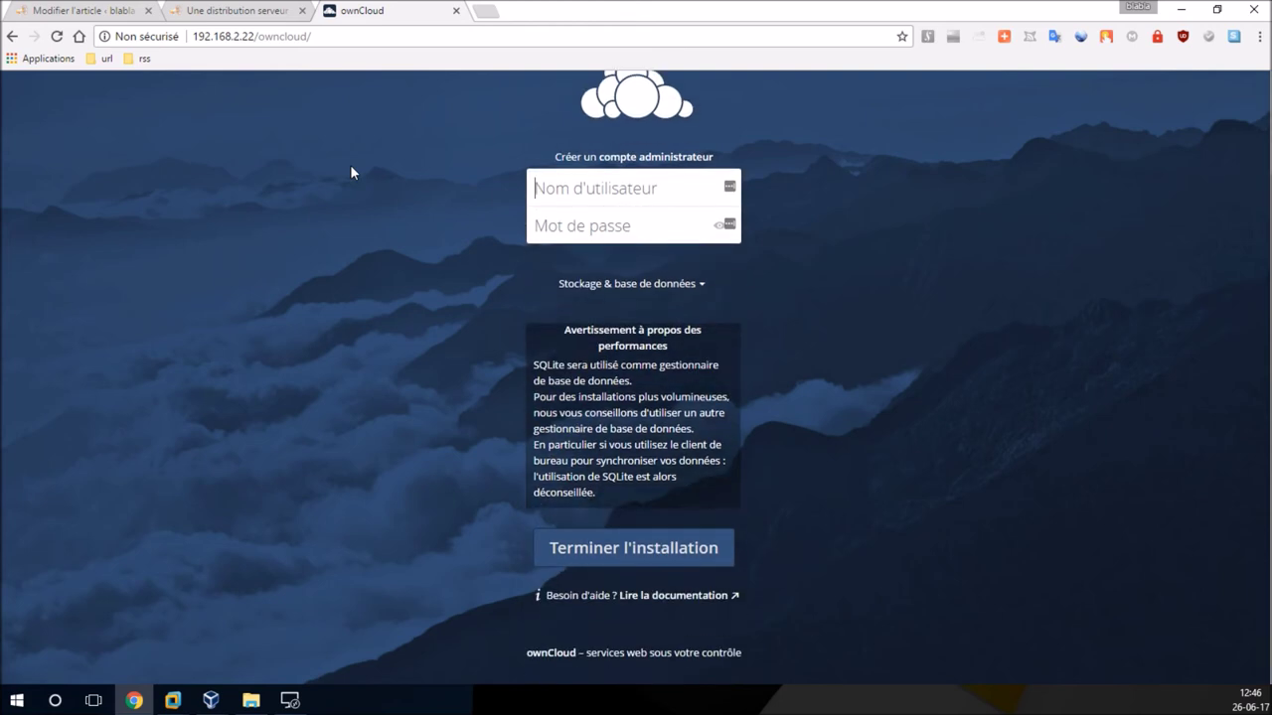
scroll(350, 171, up, 2)
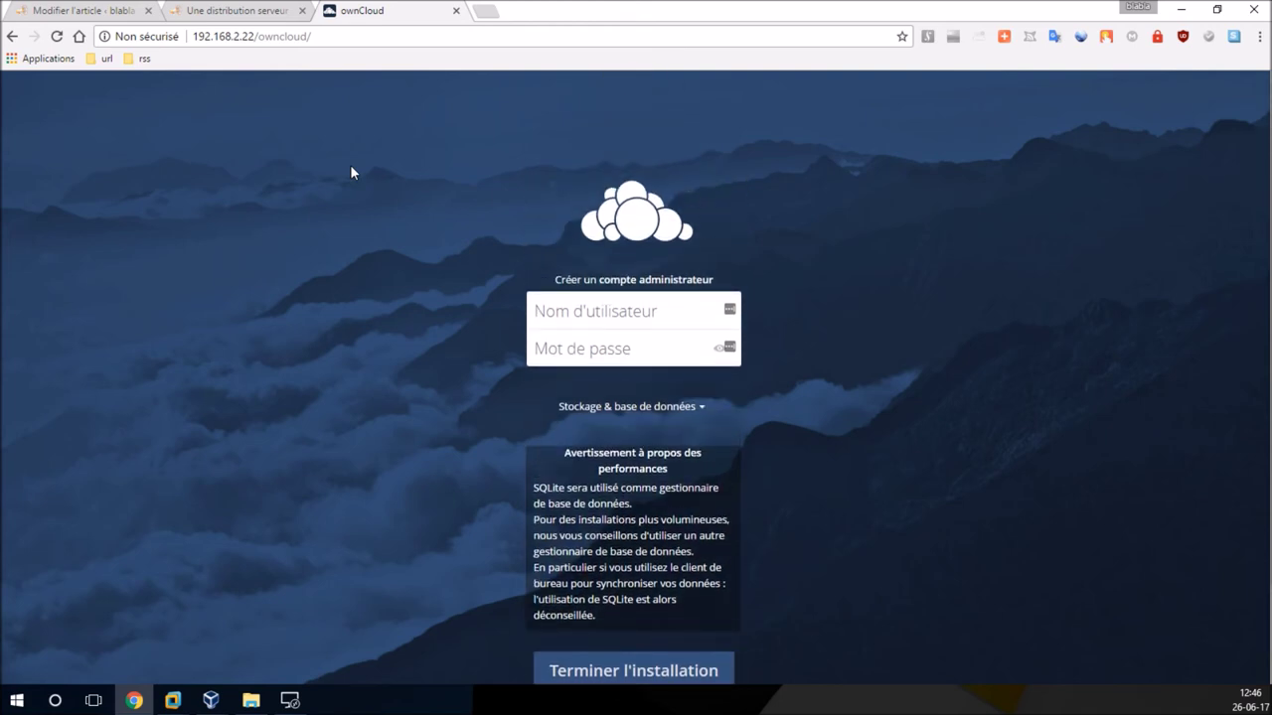
scroll(350, 172, down, 2)
scroll(349, 172, up, 2)
click(684, 416)
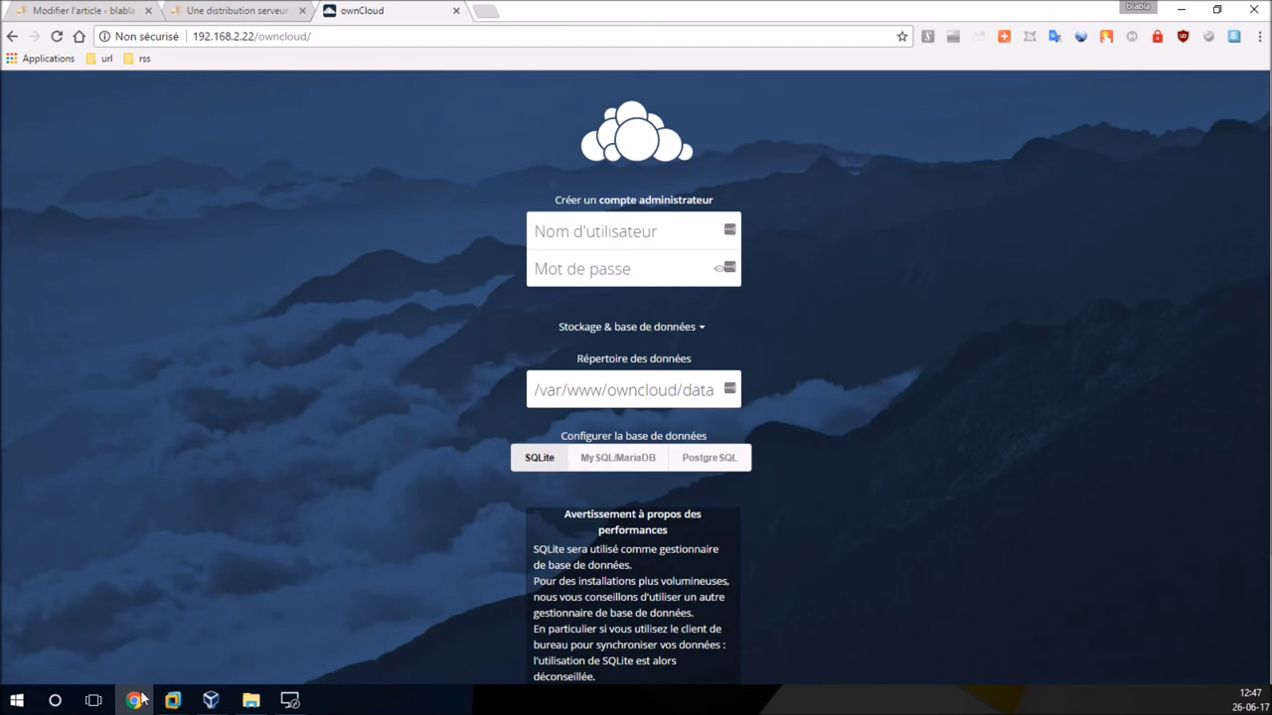
Step: Switch to the 'Une distribution serveur' preview and scroll down to its Debian and Ubuntu keyboard links
click(232, 11)
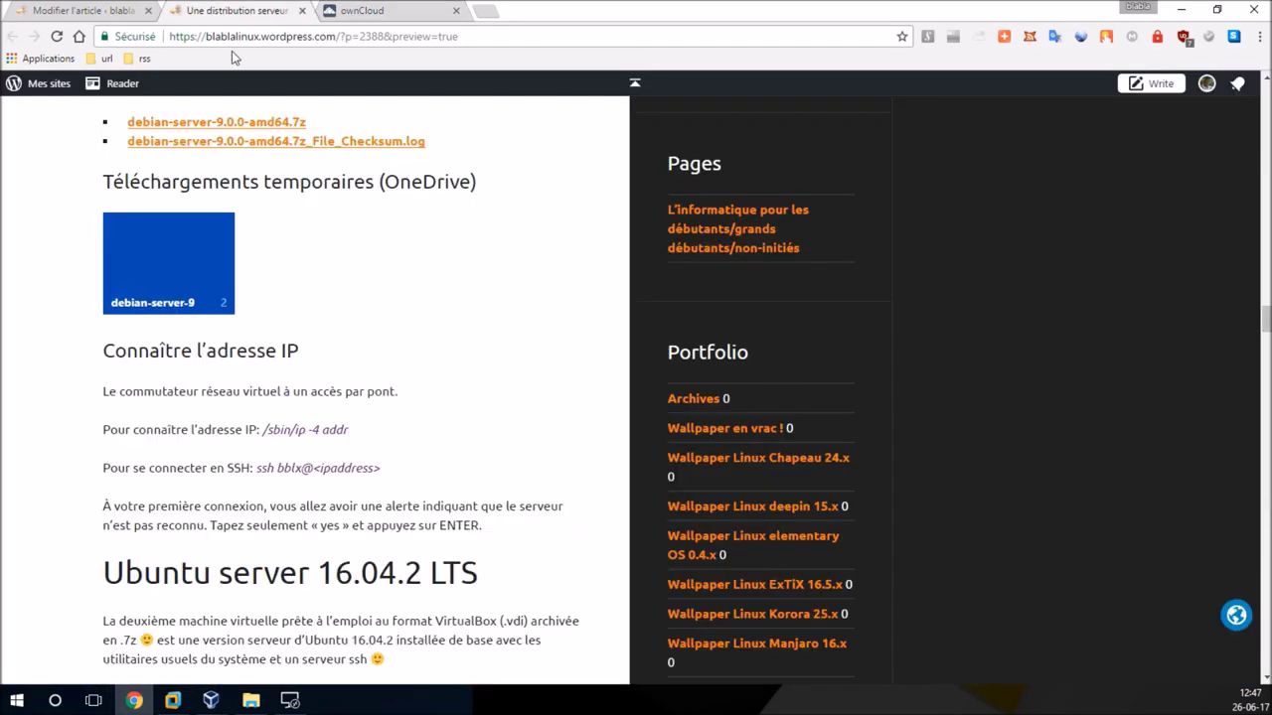
scroll(537, 497, down, 10)
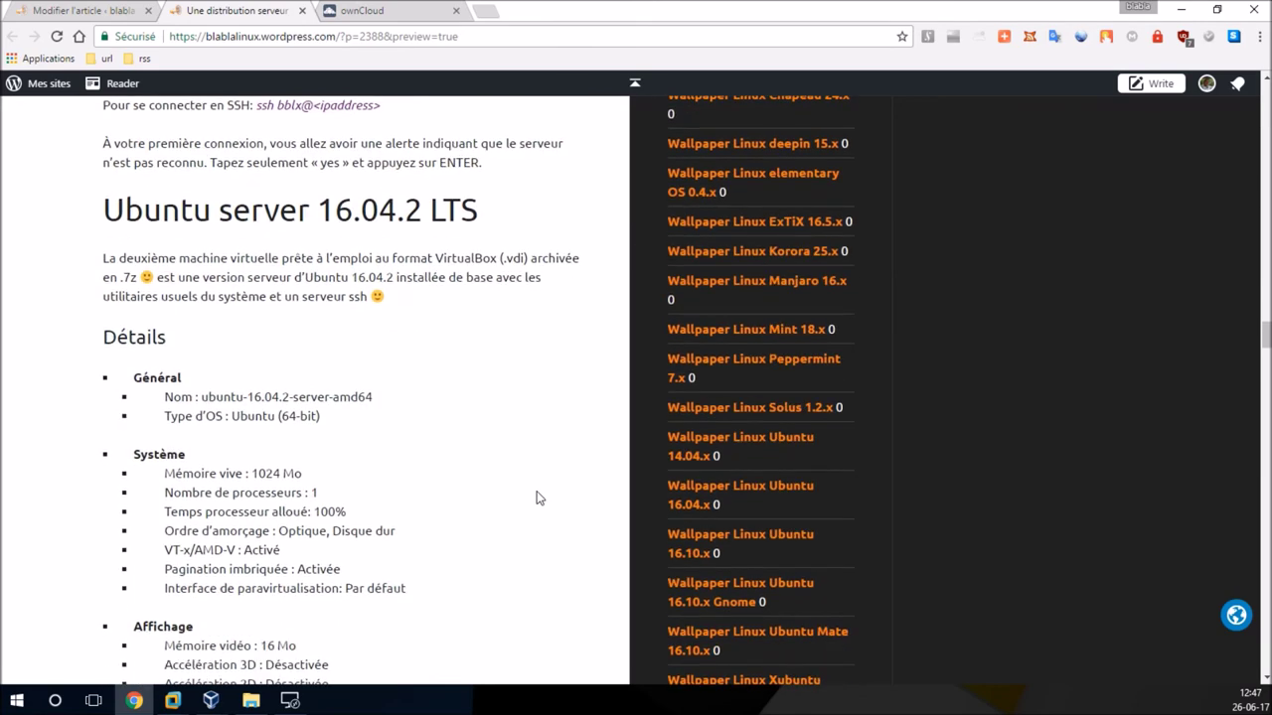
scroll(537, 497, down, 6)
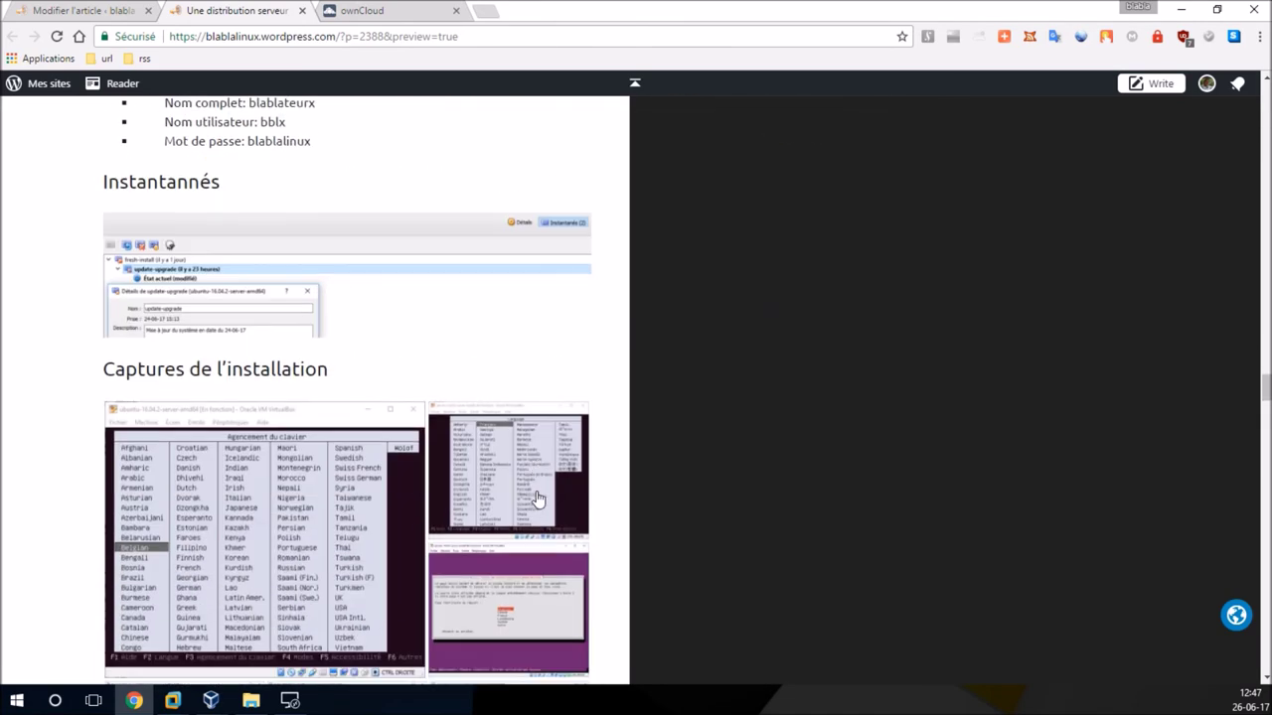
scroll(537, 498, up, 2)
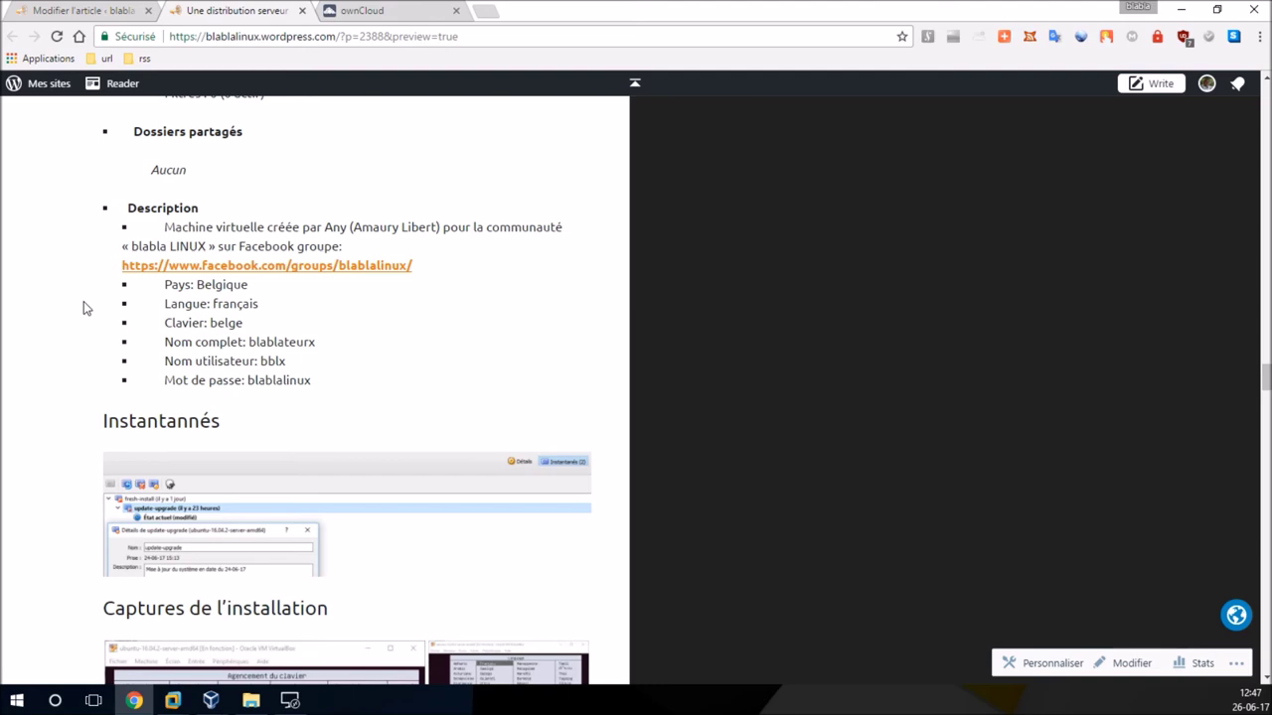
scroll(83, 302, down, 5)
scroll(84, 301, up, 4)
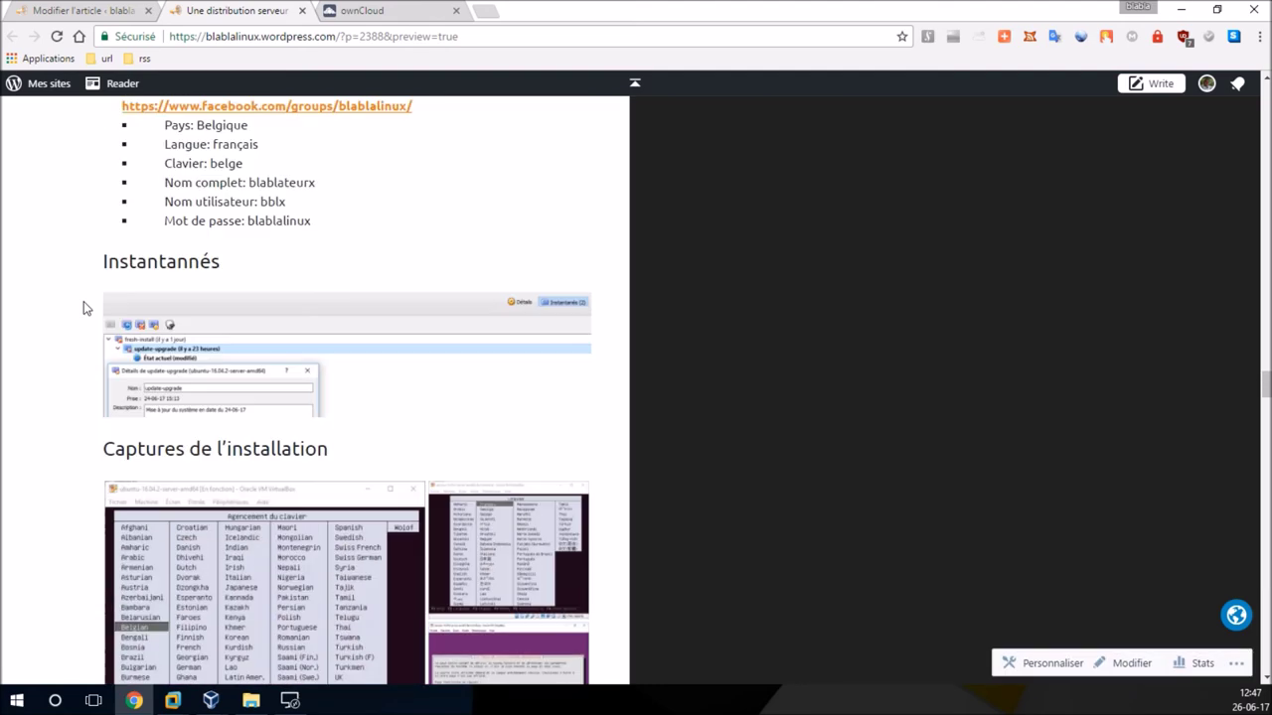
scroll(84, 301, up, 3)
scroll(84, 301, down, 15)
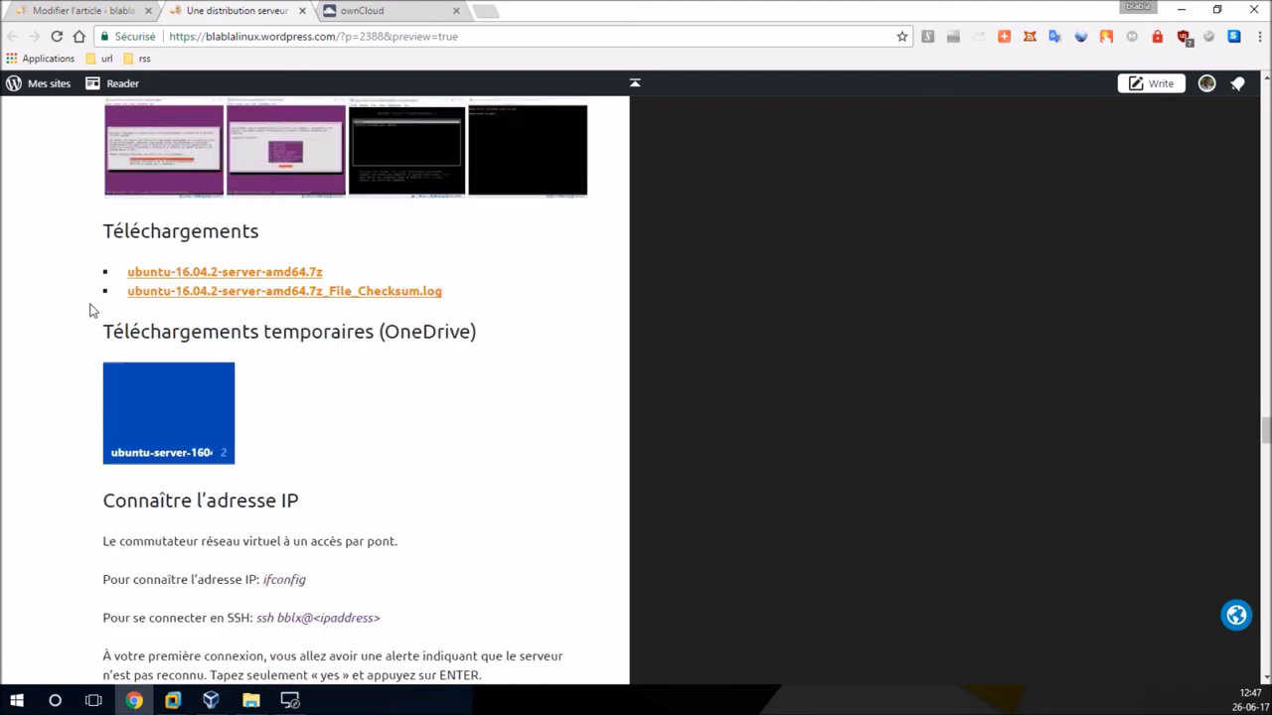
scroll(89, 311, up, 5)
scroll(92, 307, down, 9)
scroll(92, 307, down, 12)
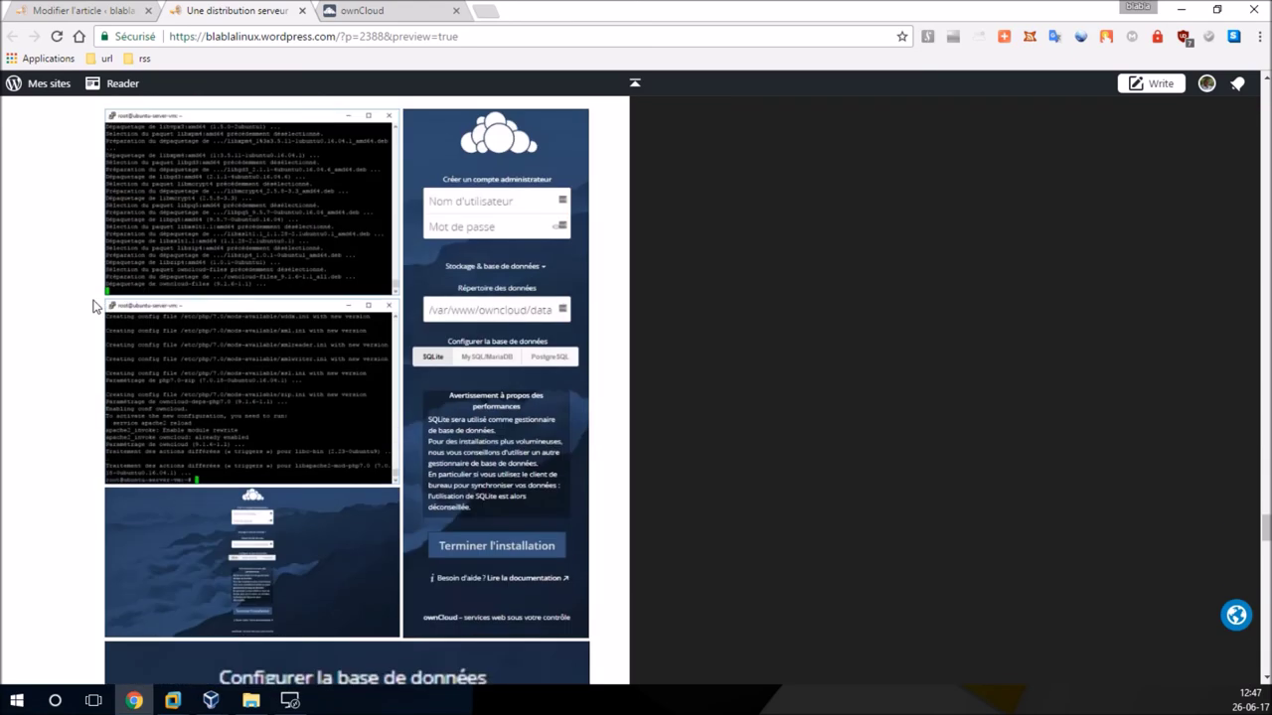
scroll(92, 307, down, 2)
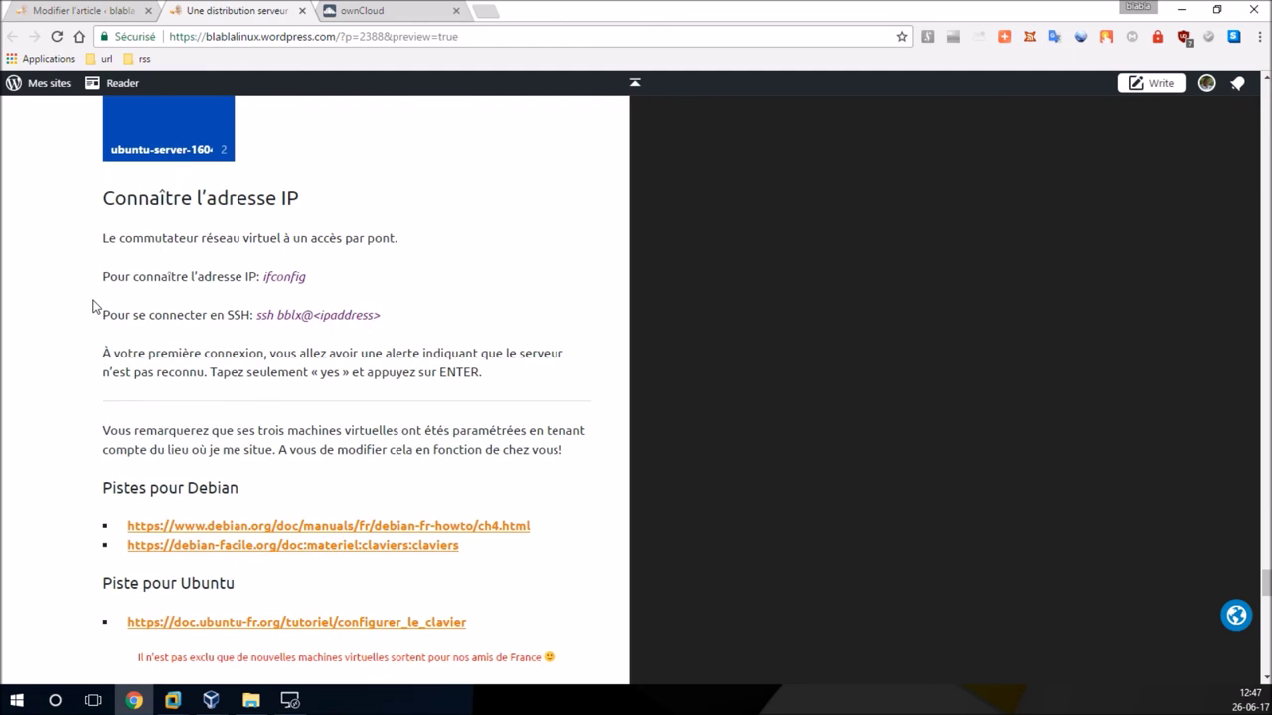
scroll(96, 307, down, 1)
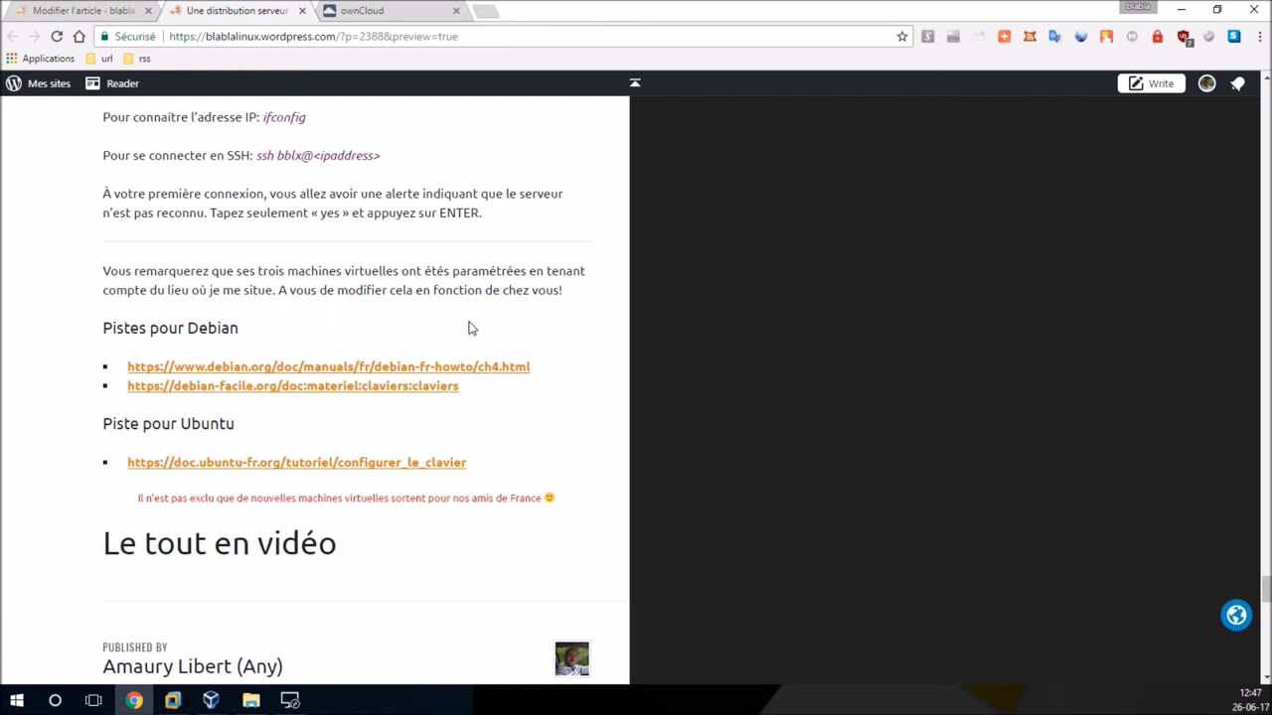
Step: Check the Debian manual, Debian Facile and ubuntu-fr keyboard links, then return to the ownCloud setup tab
click(234, 367)
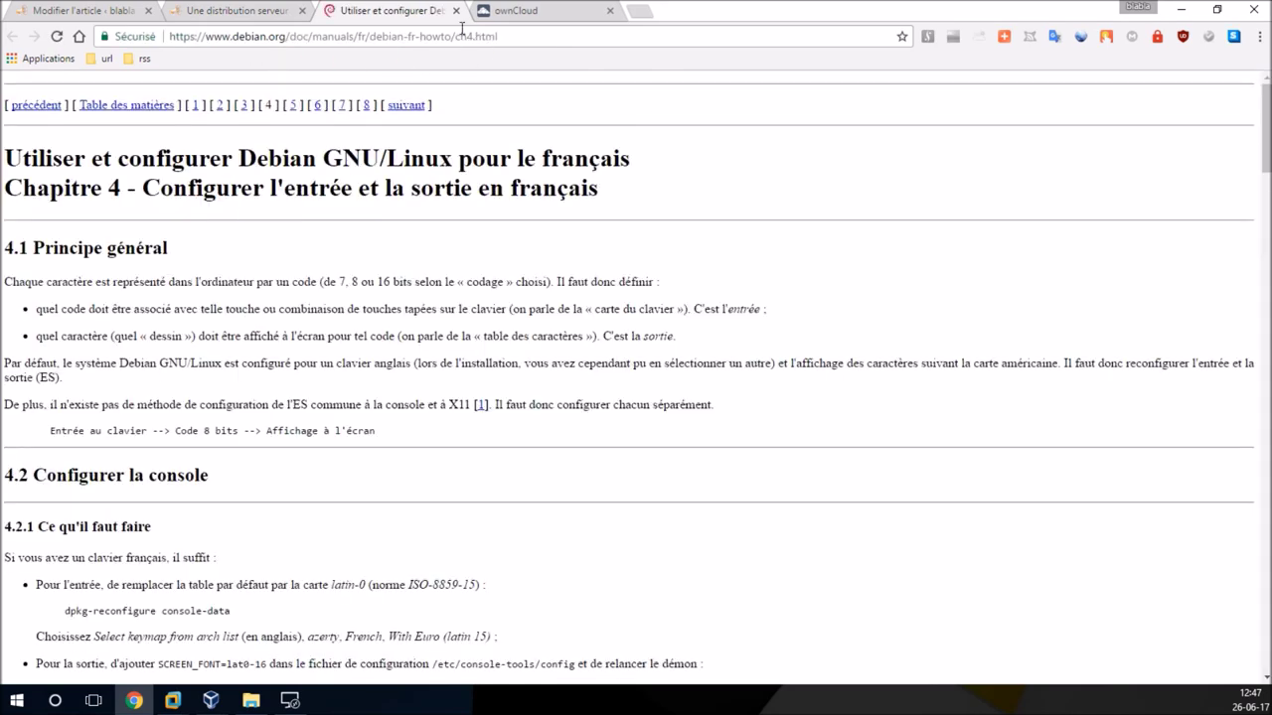
click(456, 9)
click(327, 385)
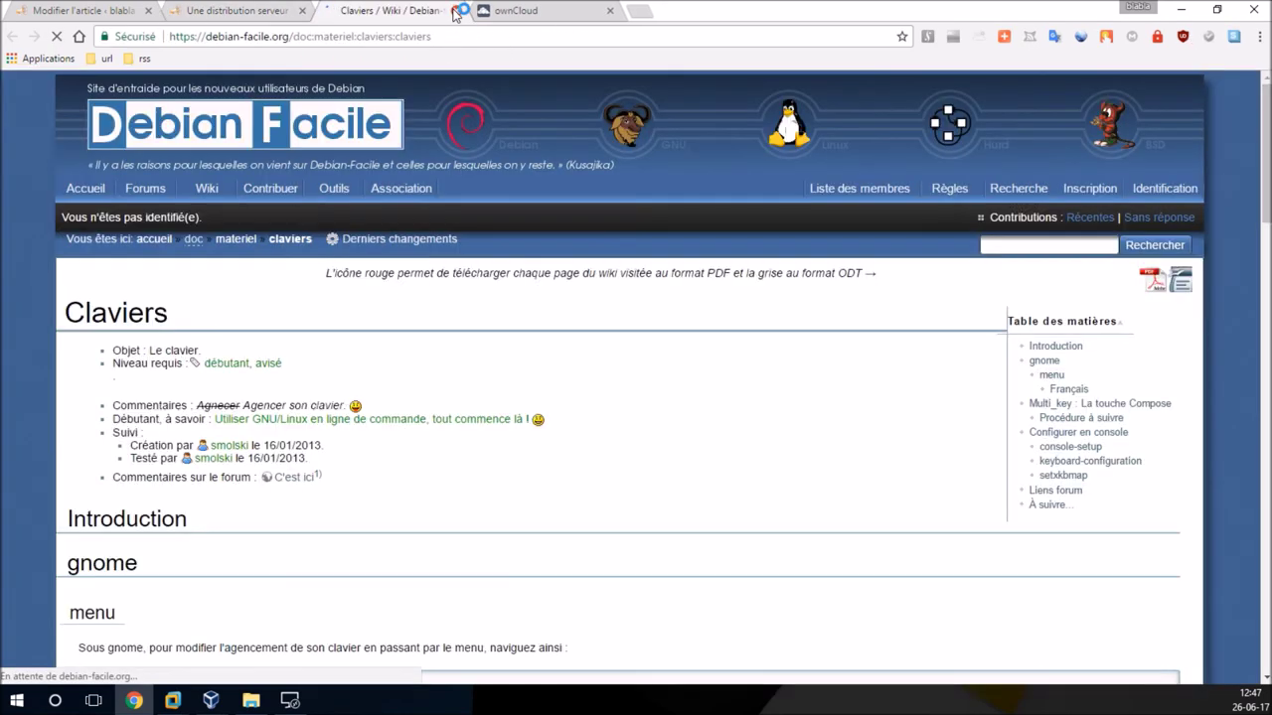
click(456, 9)
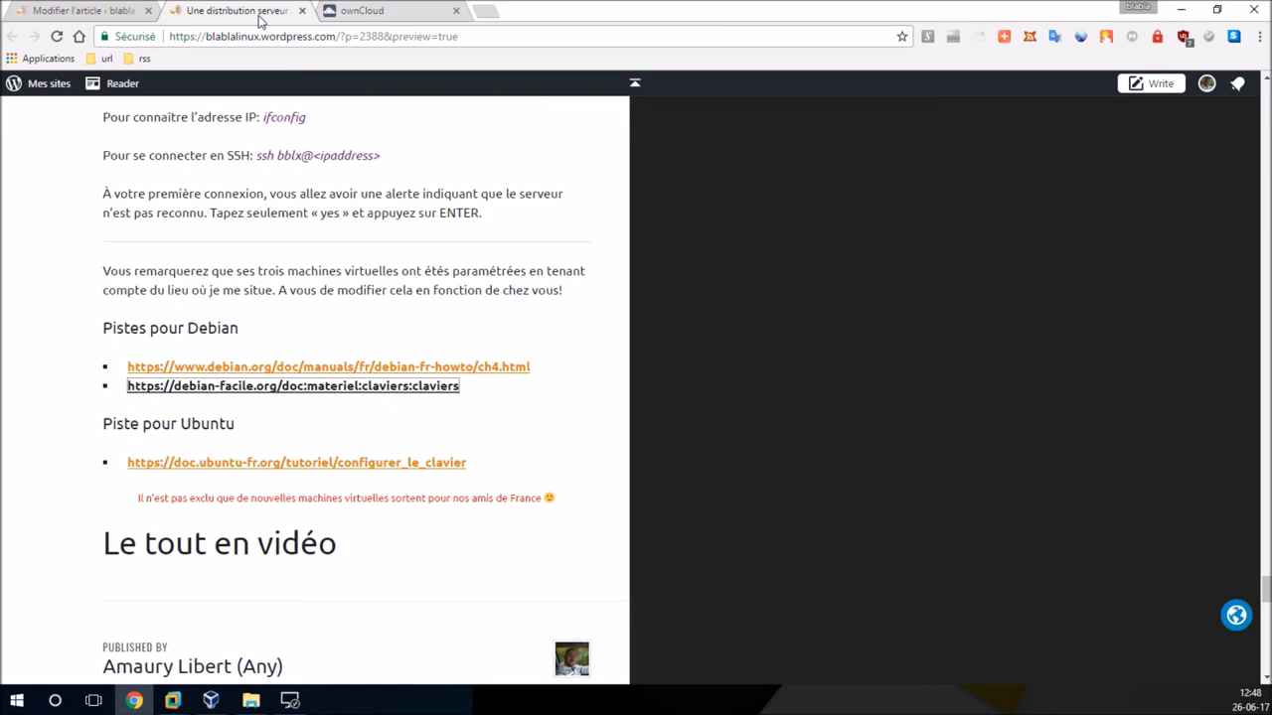
click(247, 467)
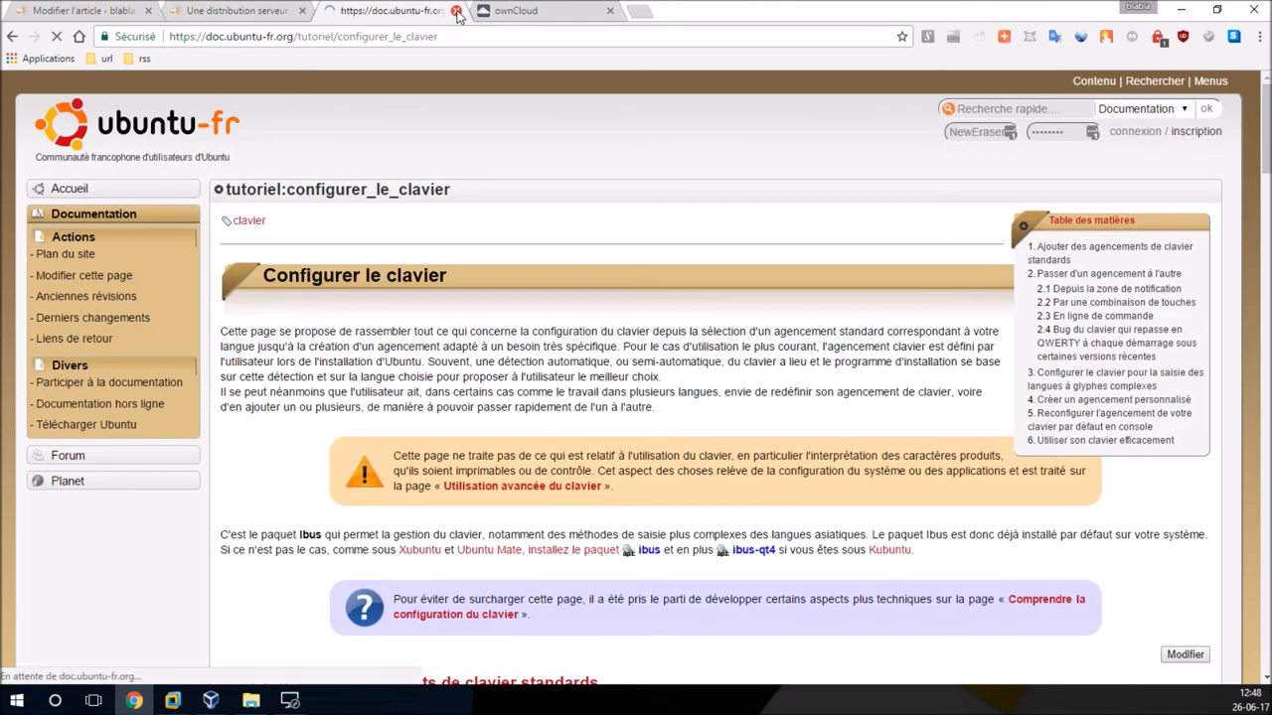
click(456, 11)
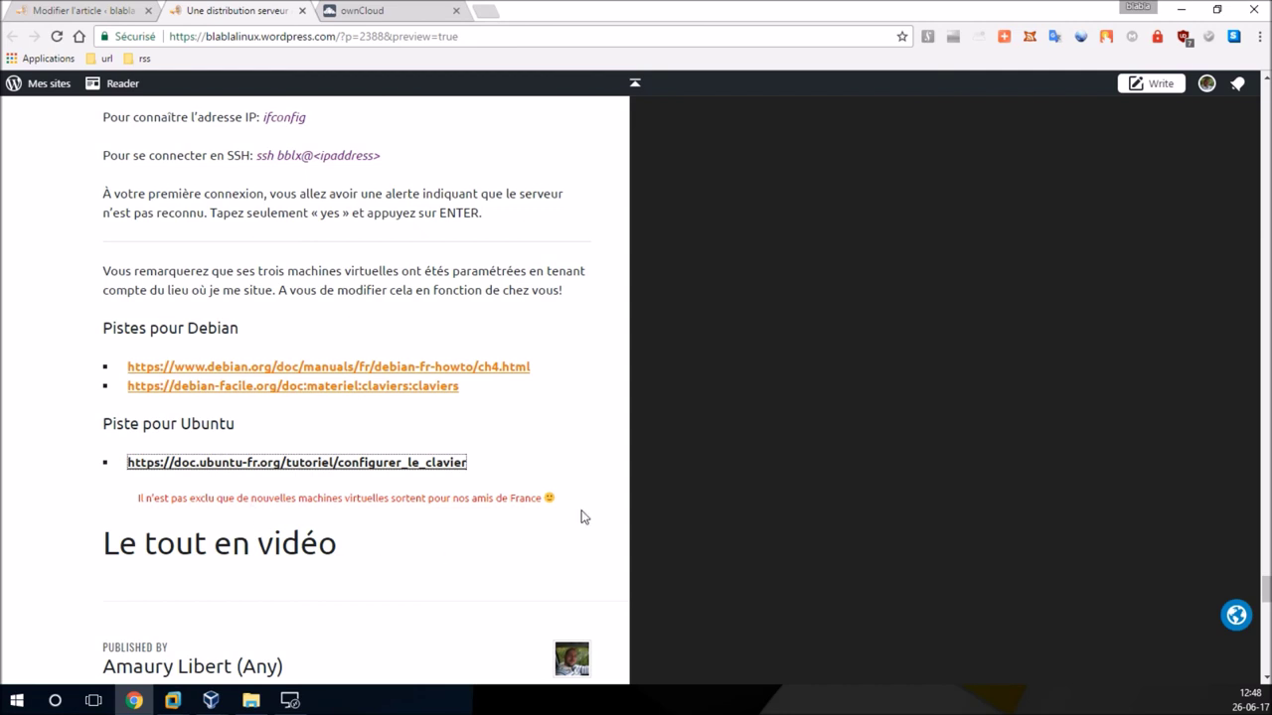
click(635, 83)
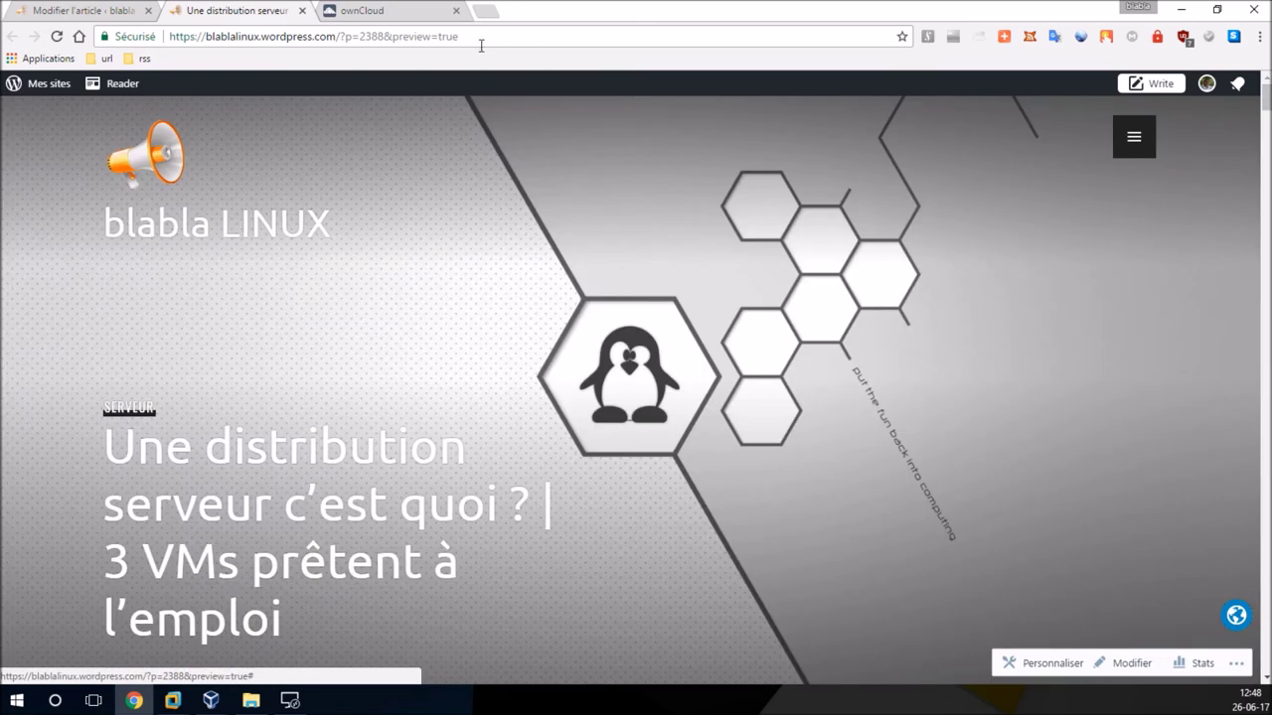
click(397, 20)
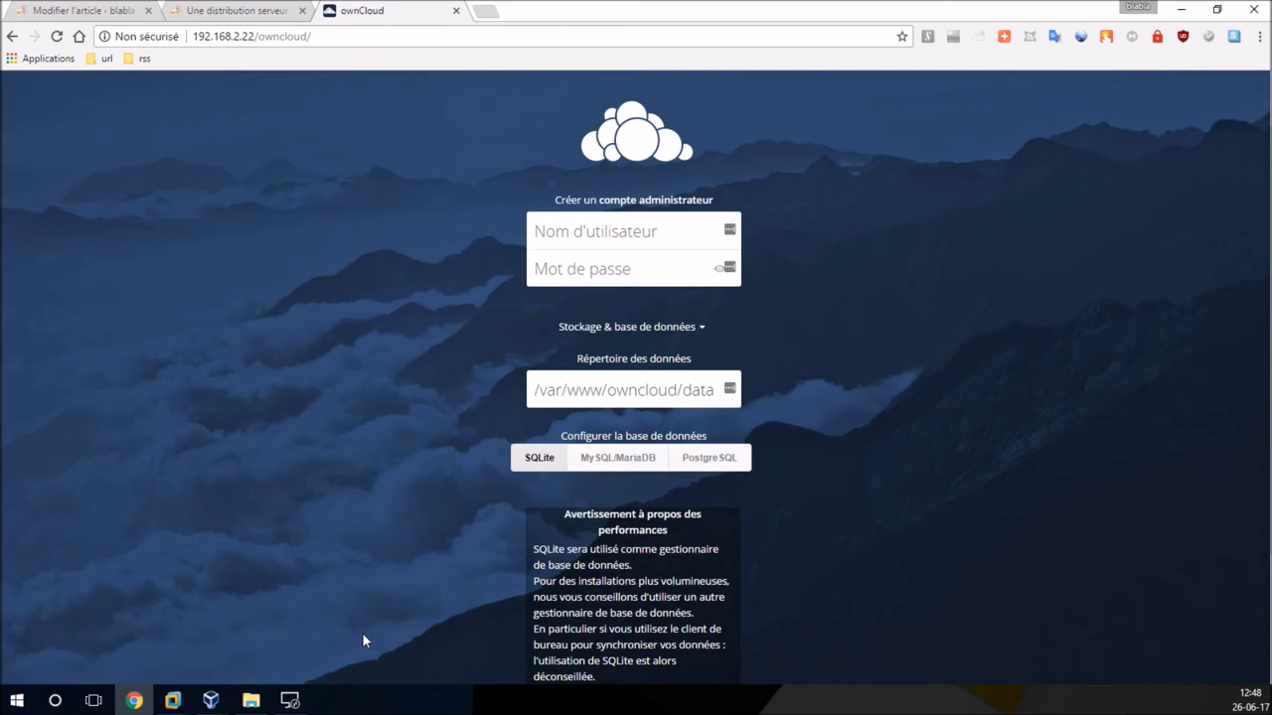
Step: Minimize the Remote Desktop session to bring the ownCloud setup page back into view
click(303, 705)
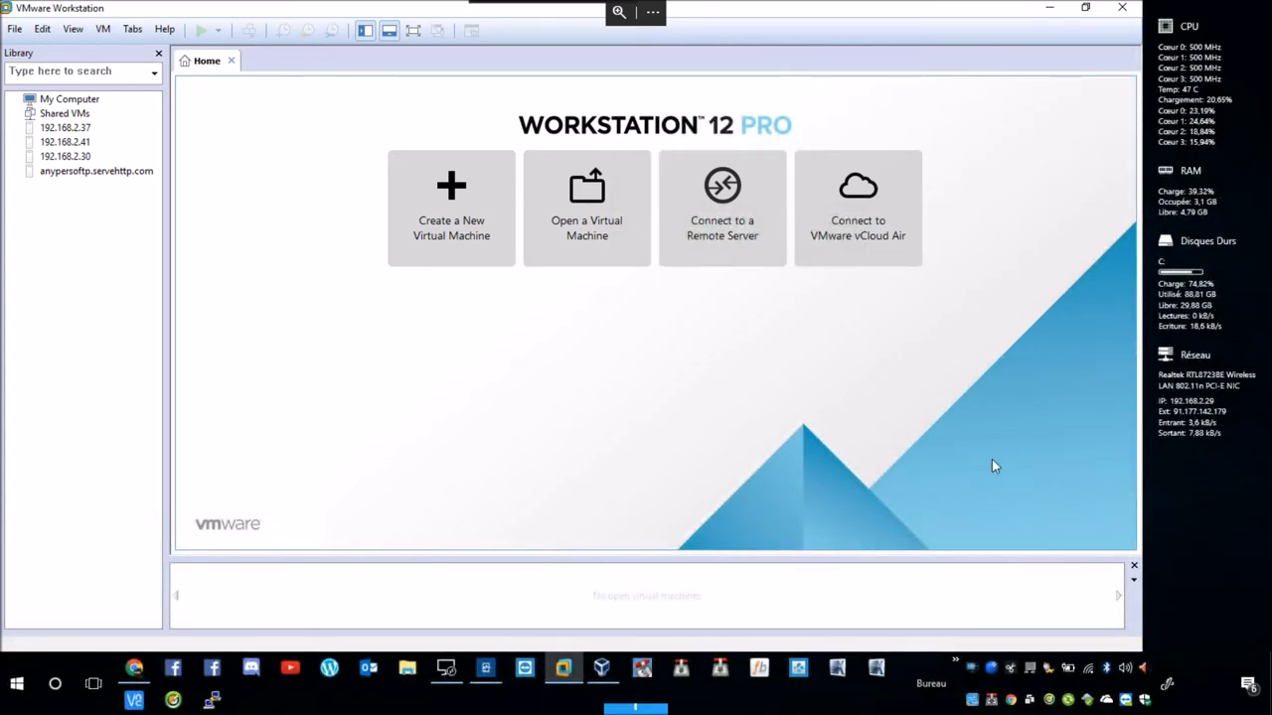
mouse_move(690, 14)
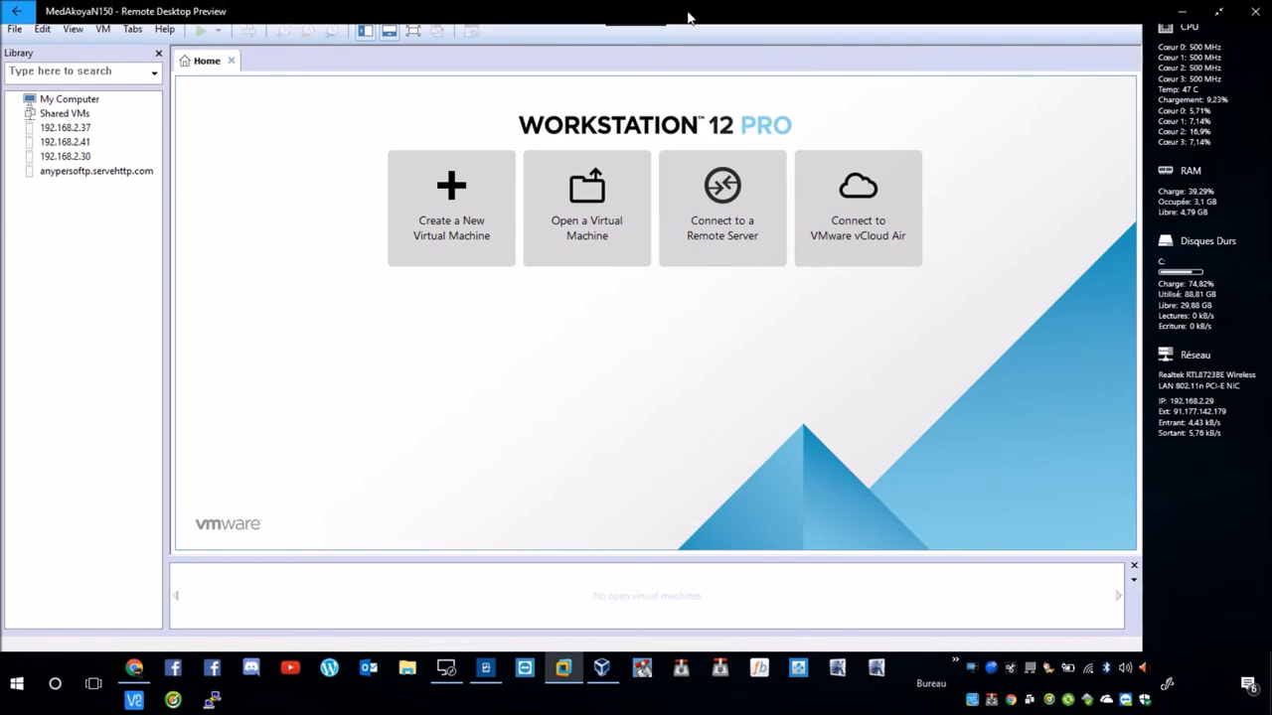
click(1182, 11)
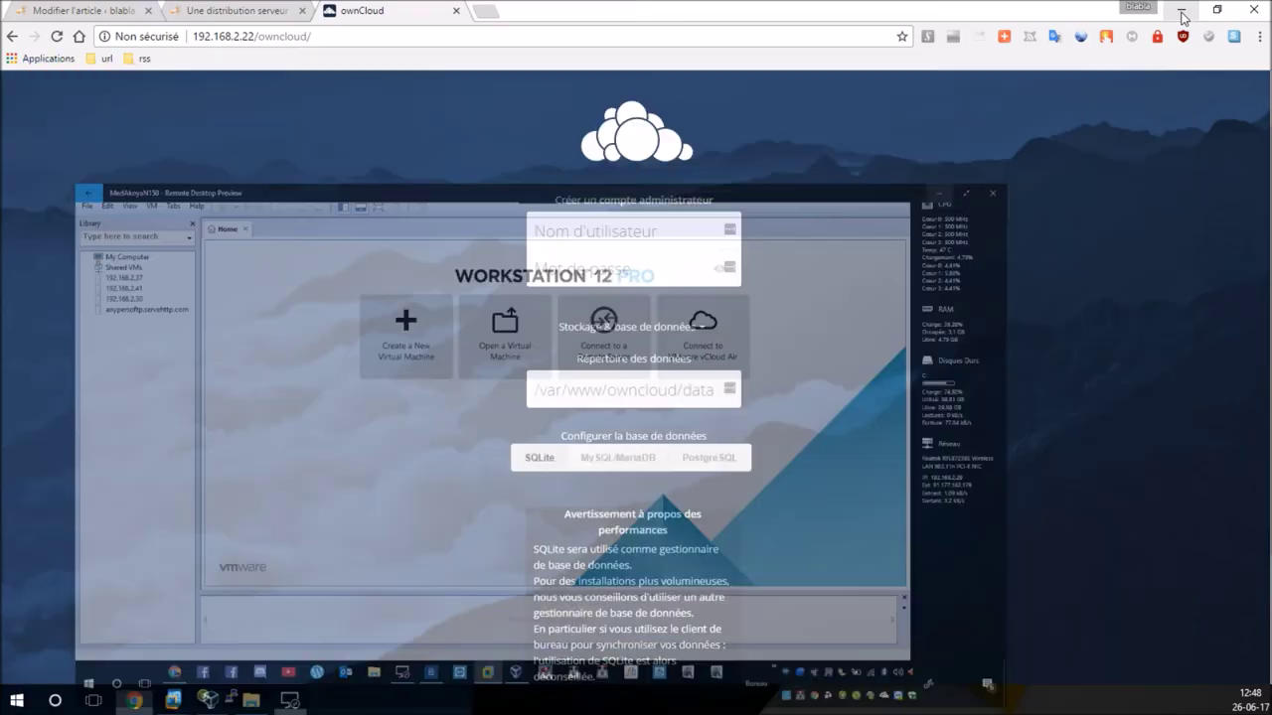
scroll(801, 369, down, 2)
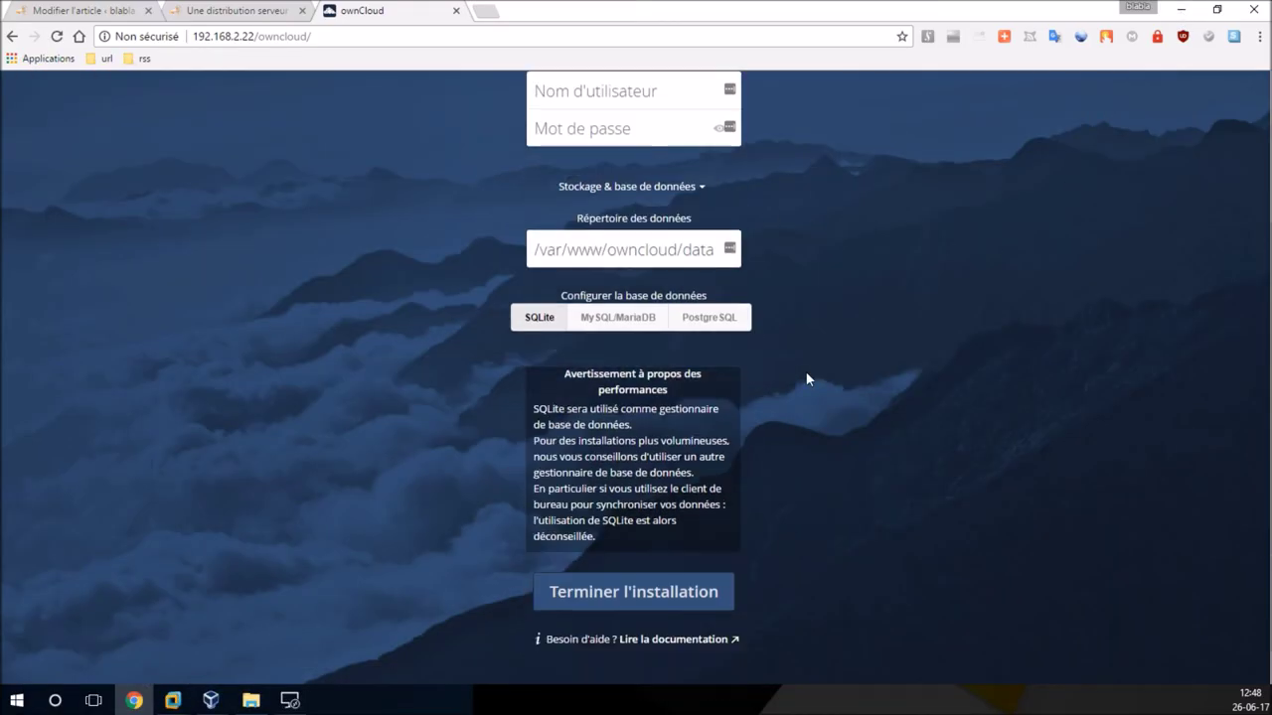
scroll(806, 375, up, 3)
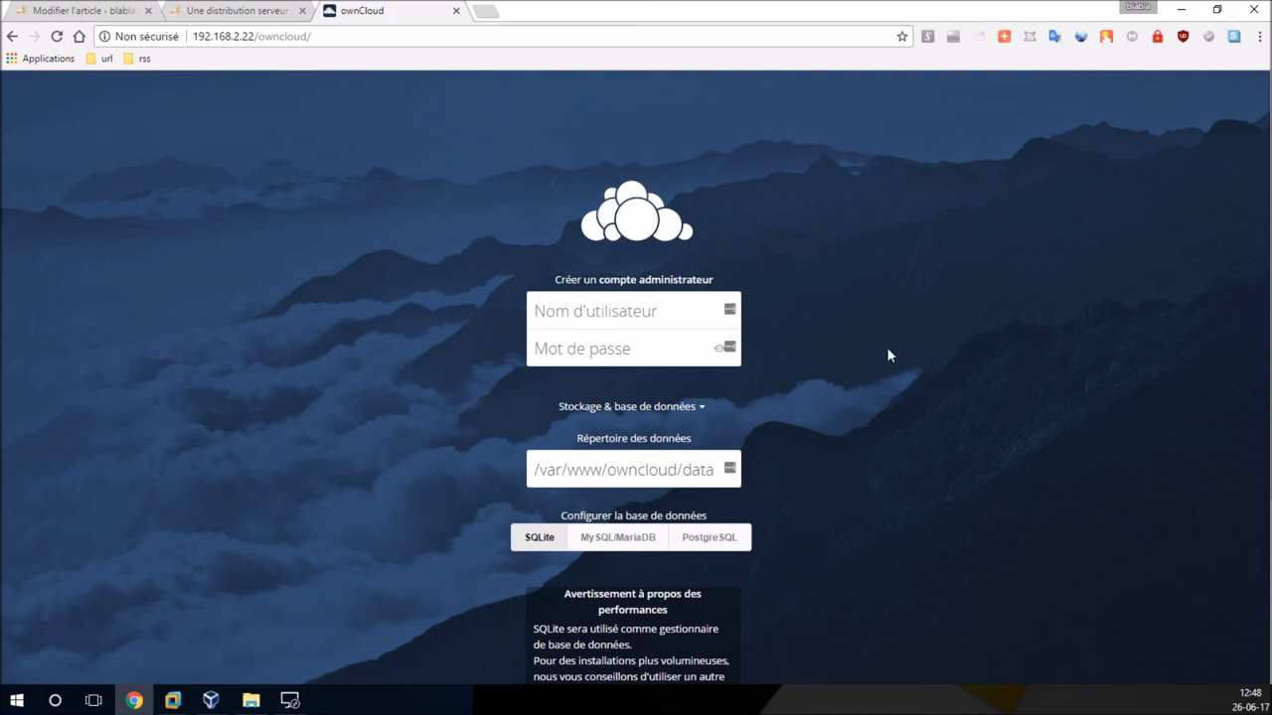
Step: Enter the admin username and password, keep SQLite storage, and complete the installation
text(any)
text(bbl)
click(608, 355)
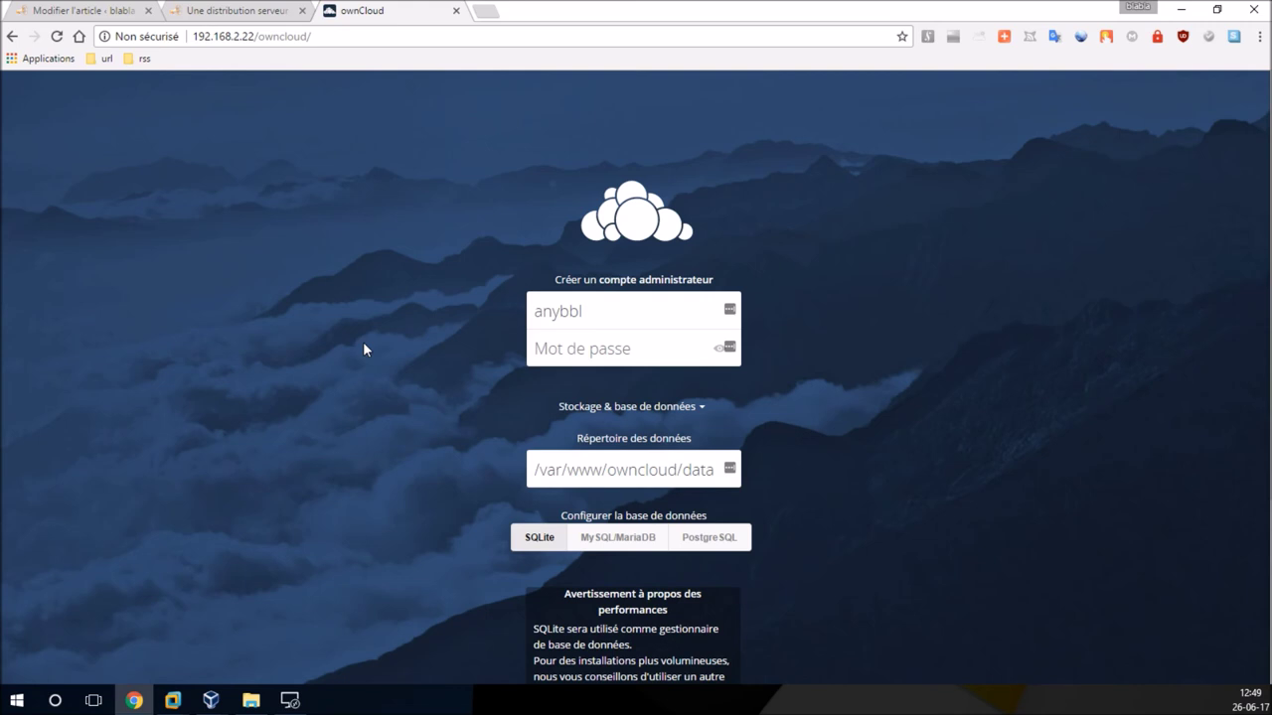
text(•••••)
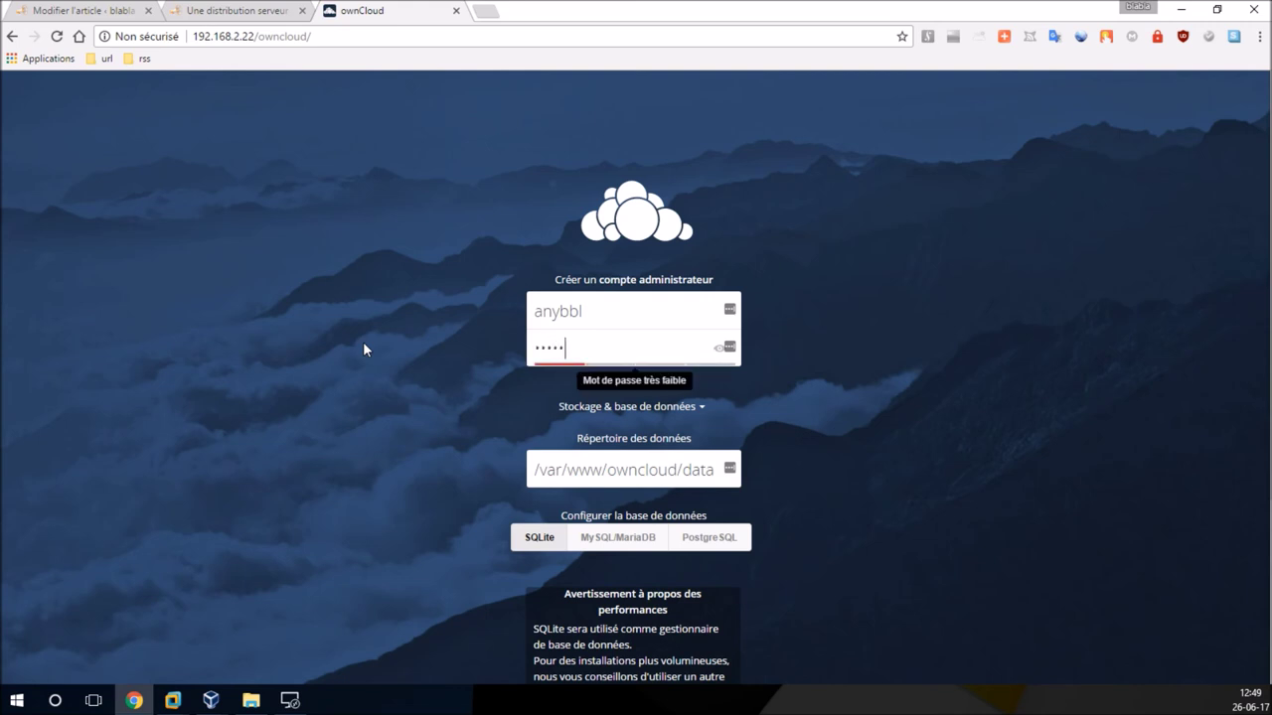
click(659, 411)
click(659, 411)
scroll(896, 539, down, 3)
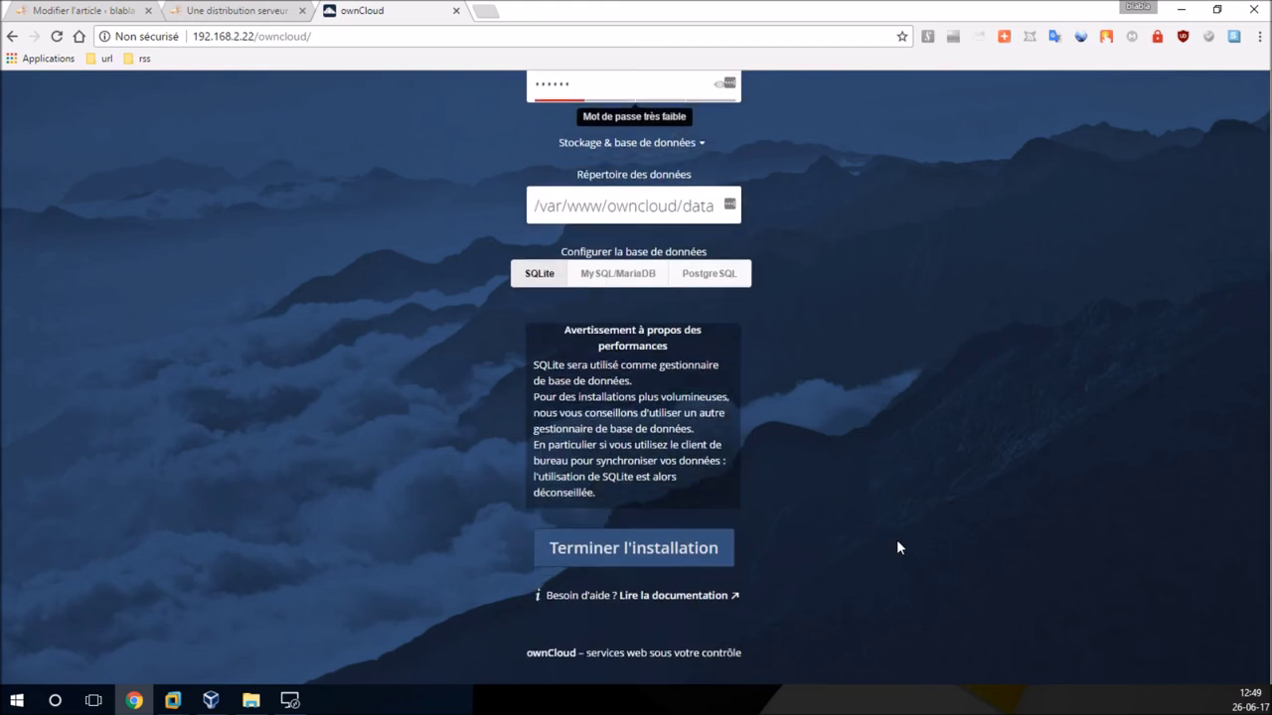
click(683, 542)
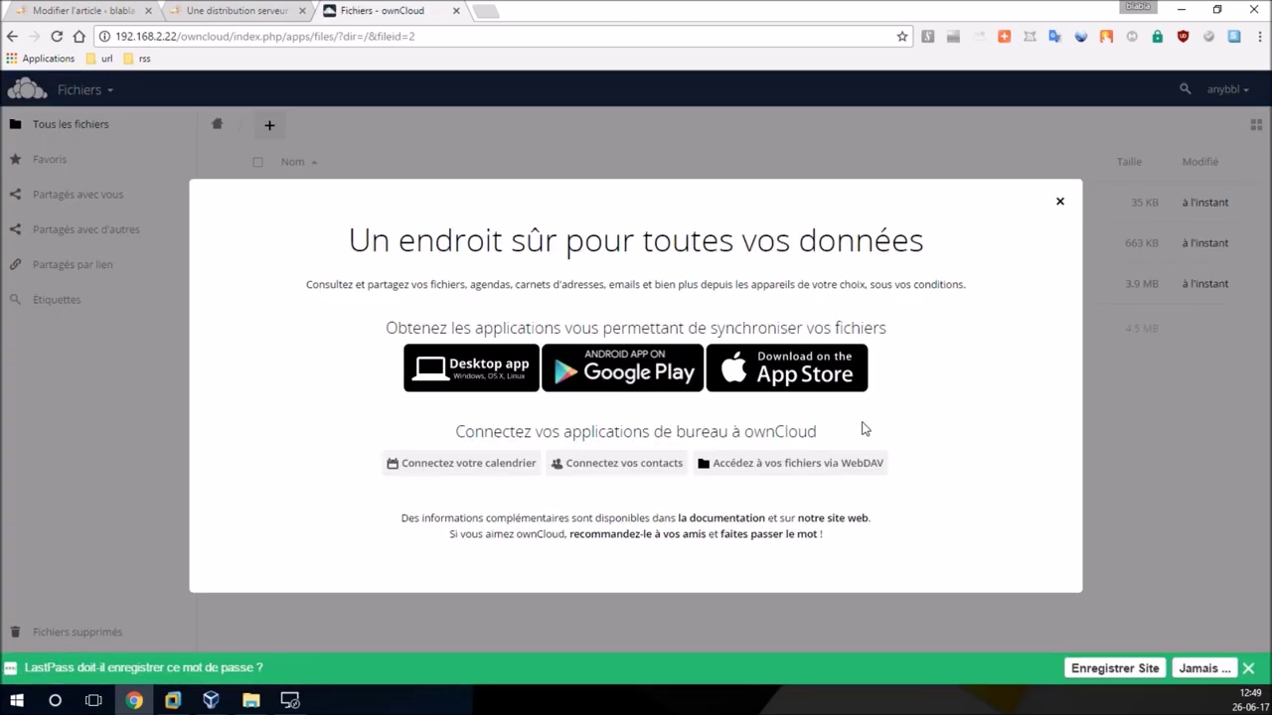
Step: Dismiss the welcome dialog, view the Administration settings, then return to the Files app
click(1060, 202)
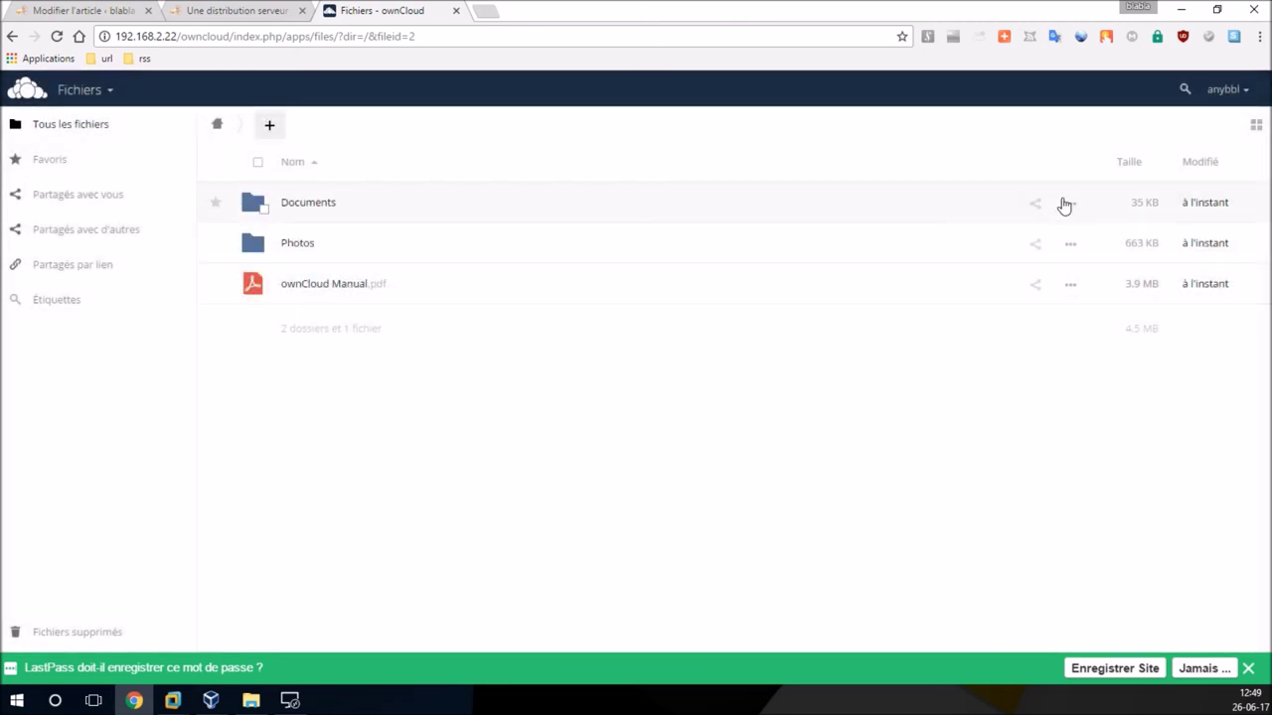
click(1225, 91)
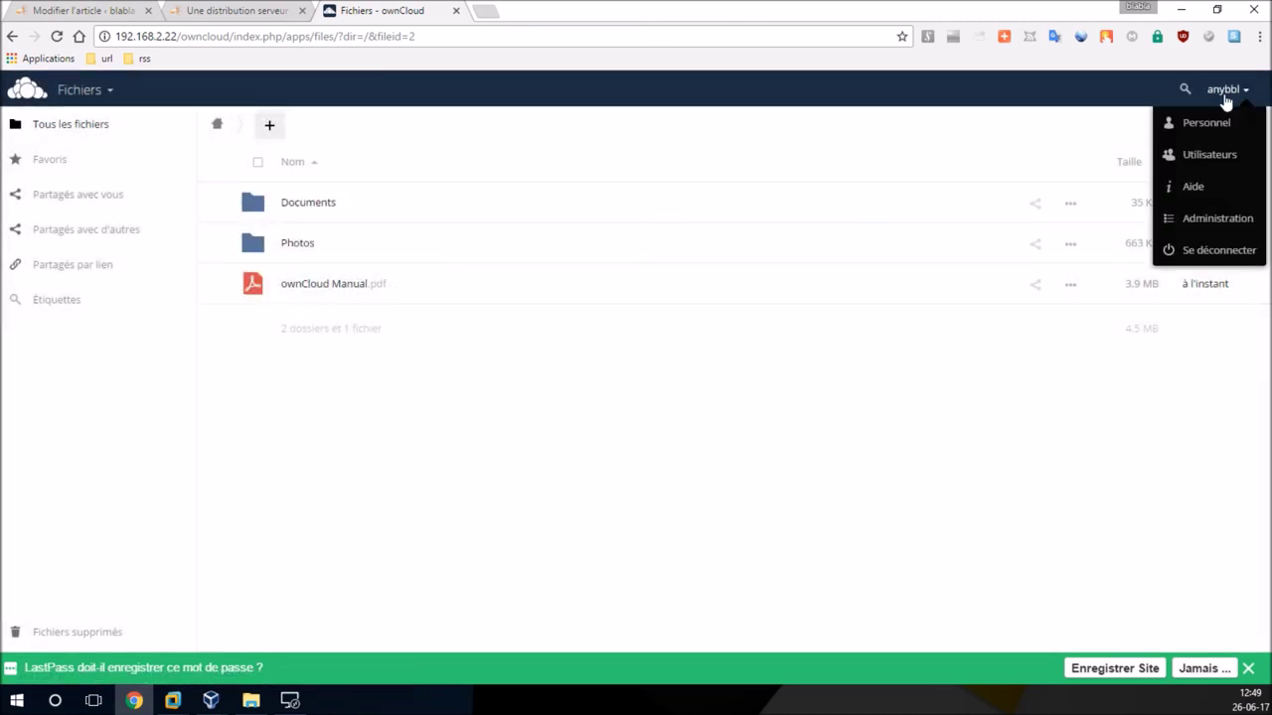
click(1200, 218)
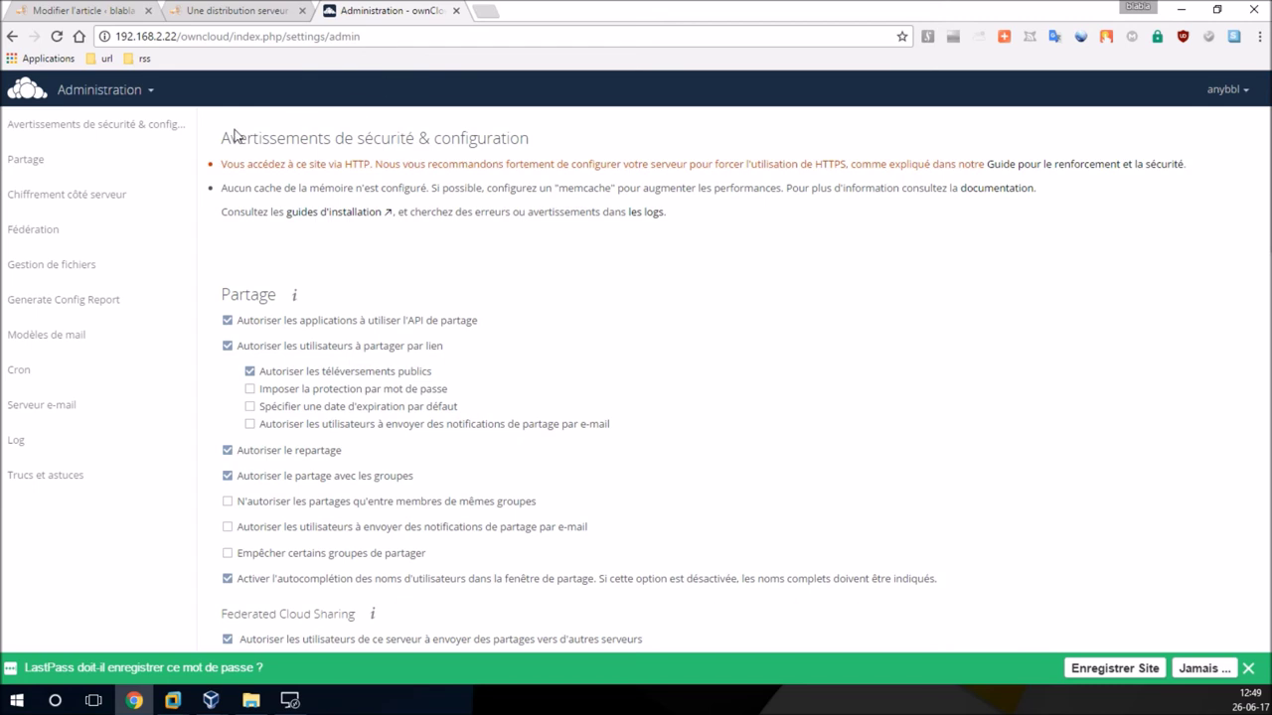
click(113, 99)
click(37, 136)
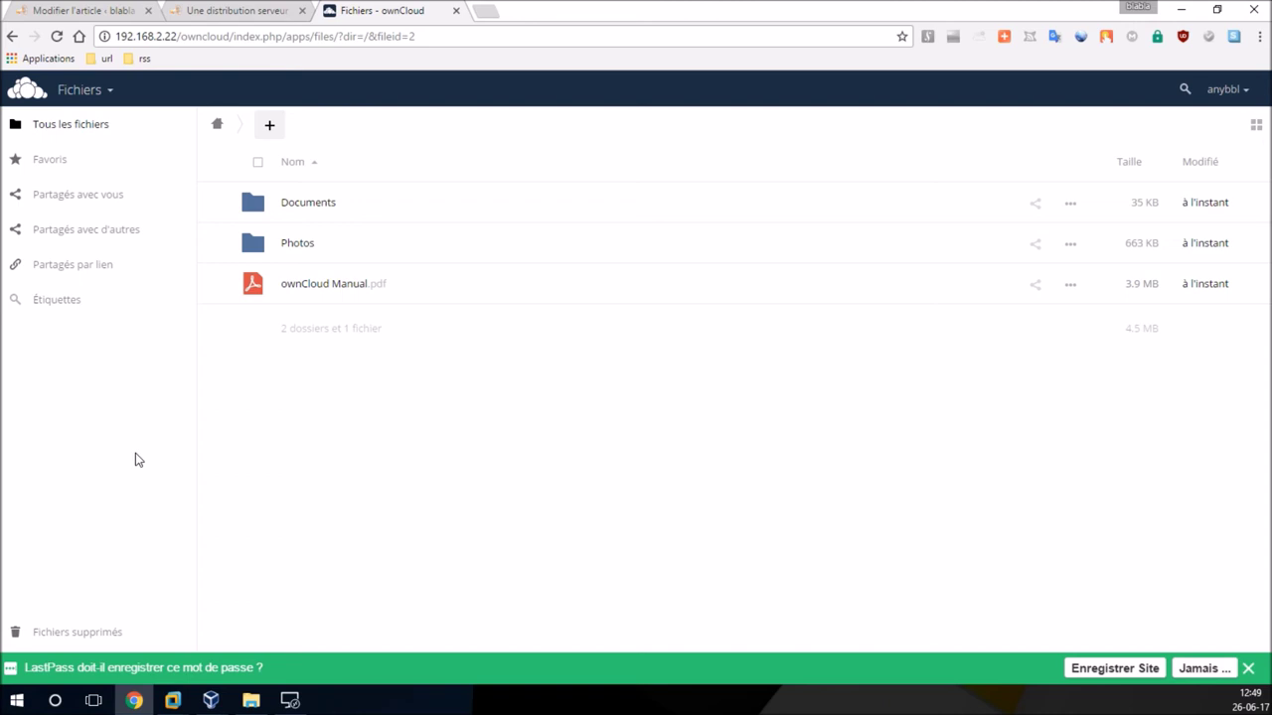
click(490, 14)
click(106, 58)
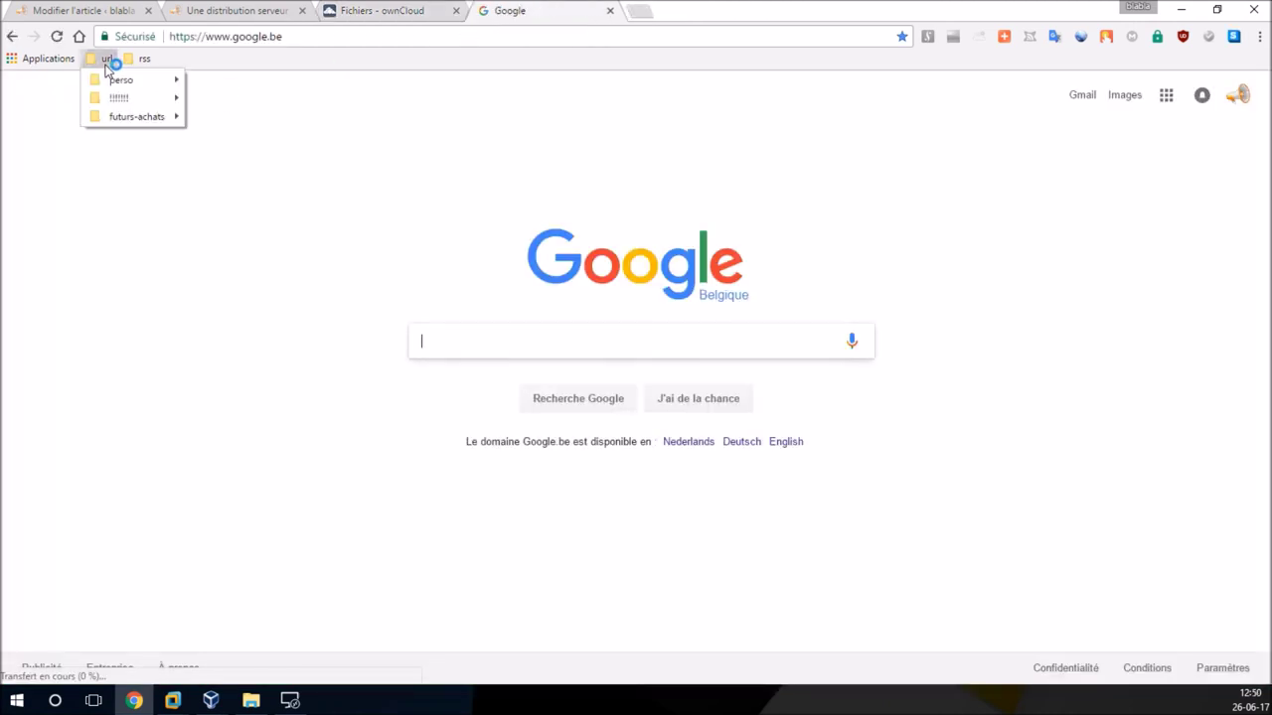
mouse_move(120, 100)
click(258, 99)
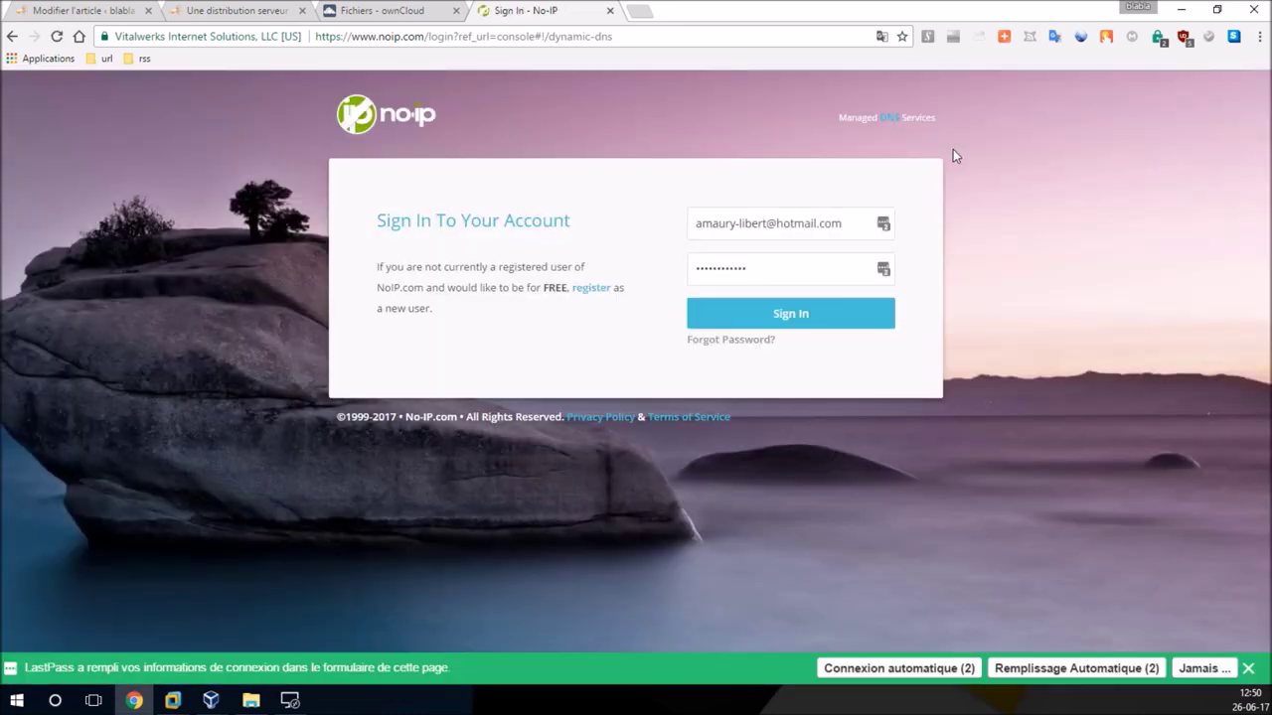
click(812, 326)
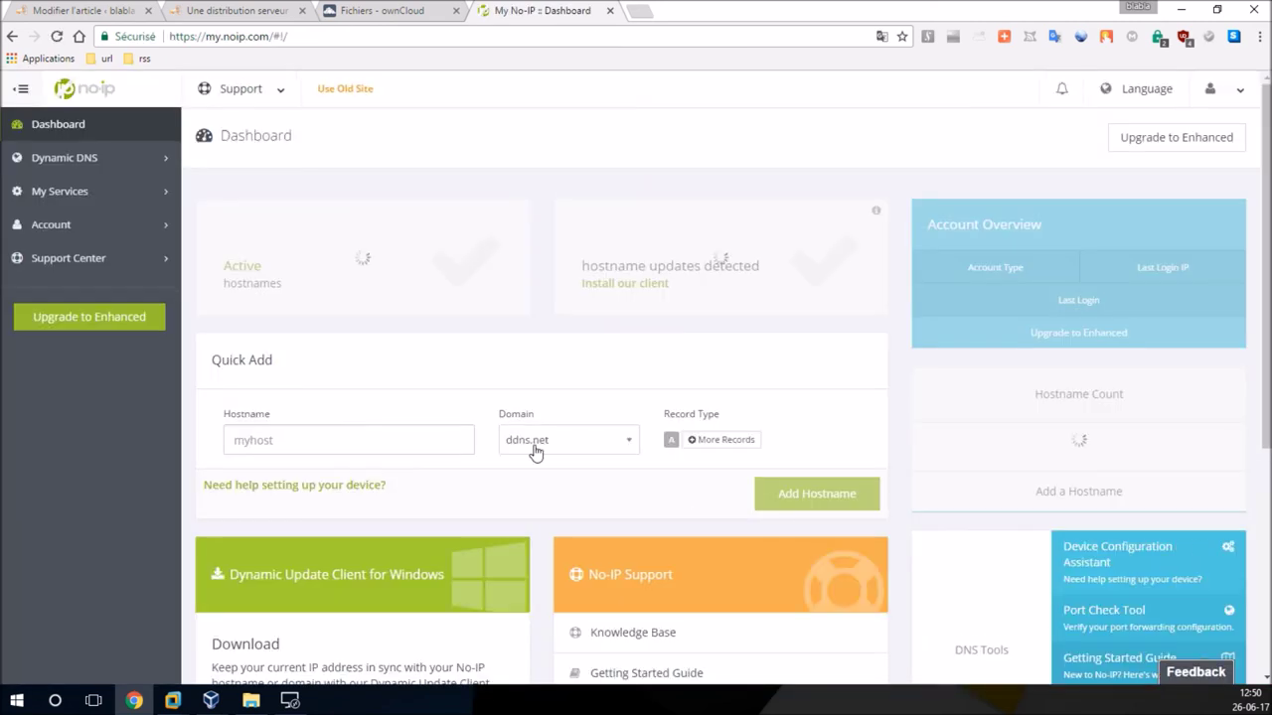
click(238, 266)
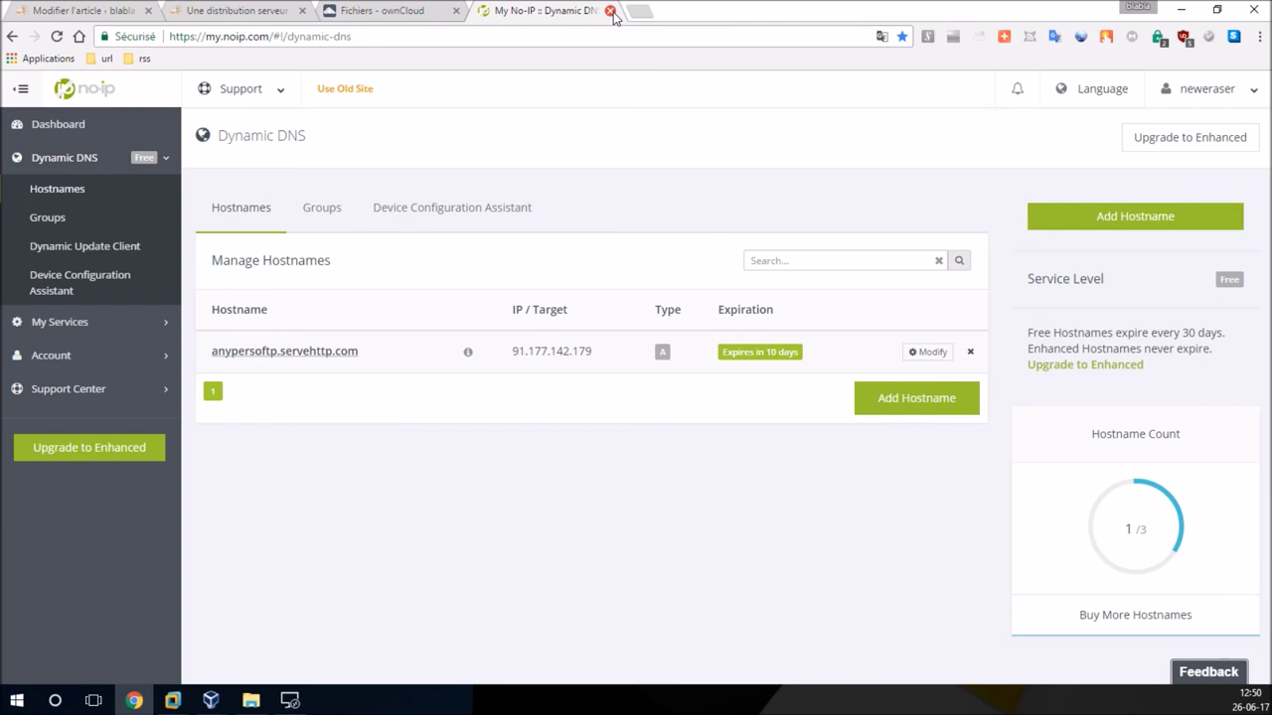
click(611, 11)
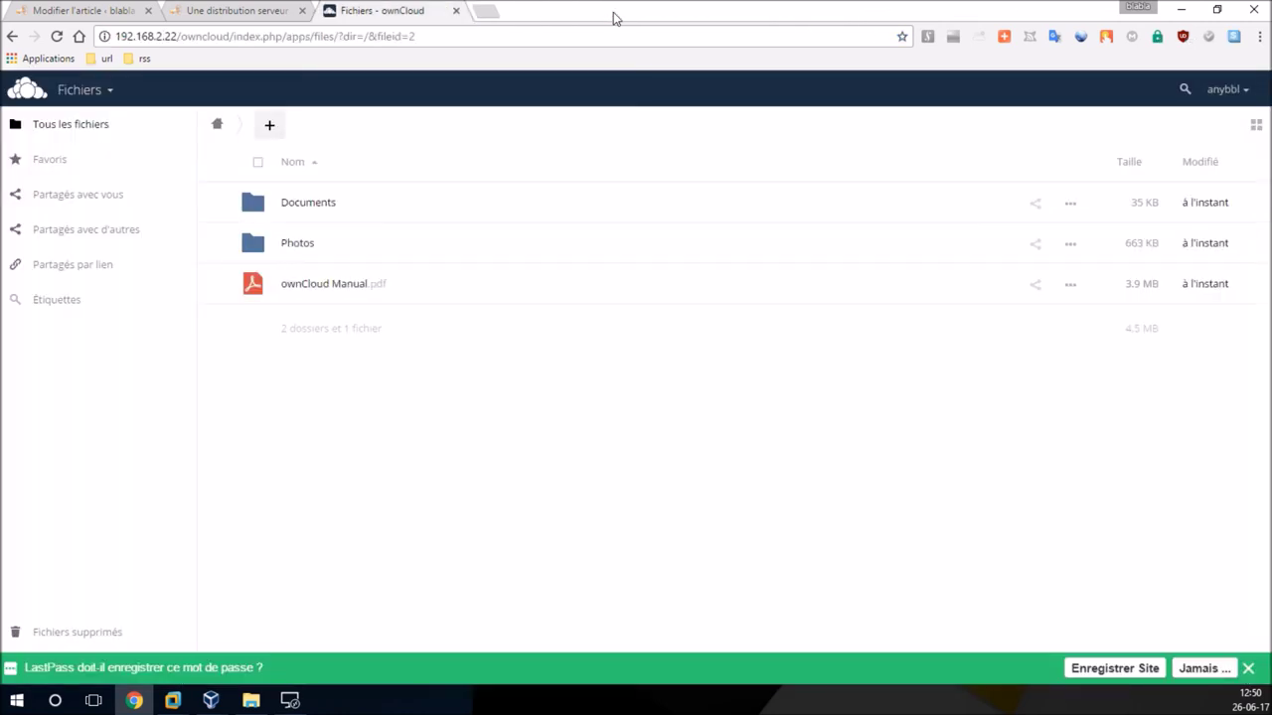
Step: Connect Remote Desktop to the DellOptiplexGX260 PC, choosing not to be asked about its certificate again
click(292, 702)
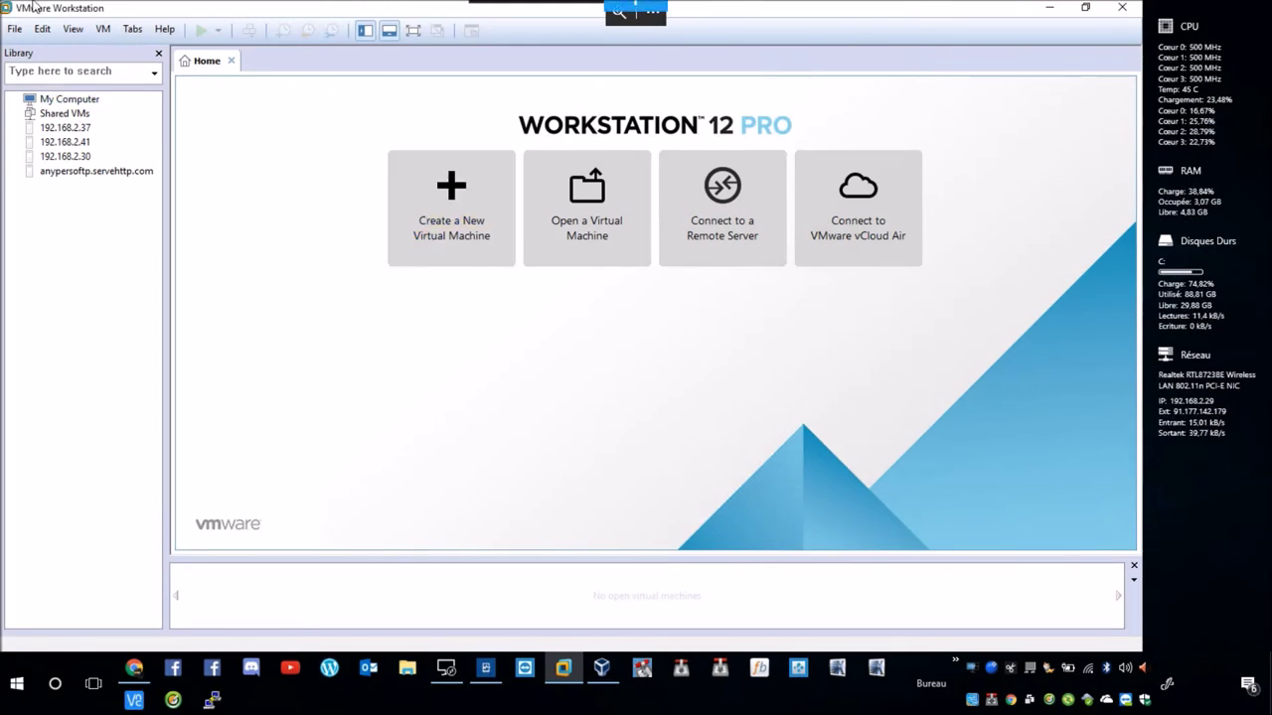
click(602, 10)
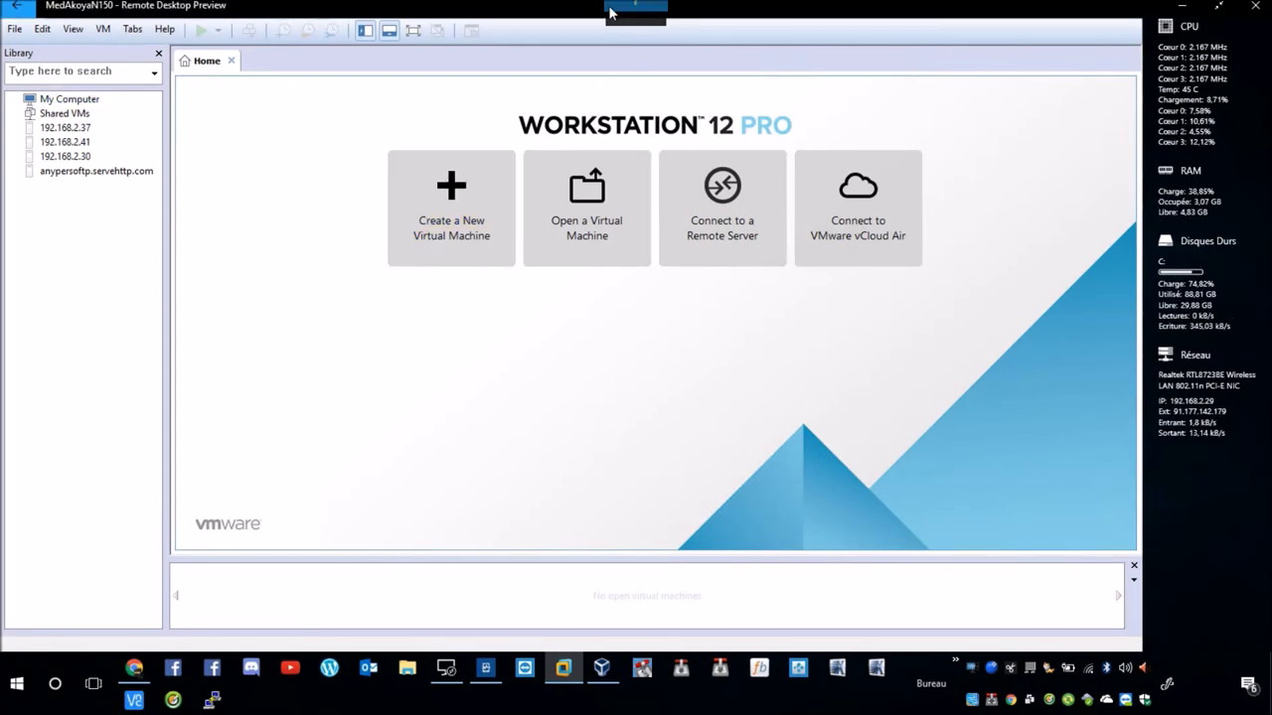
click(16, 14)
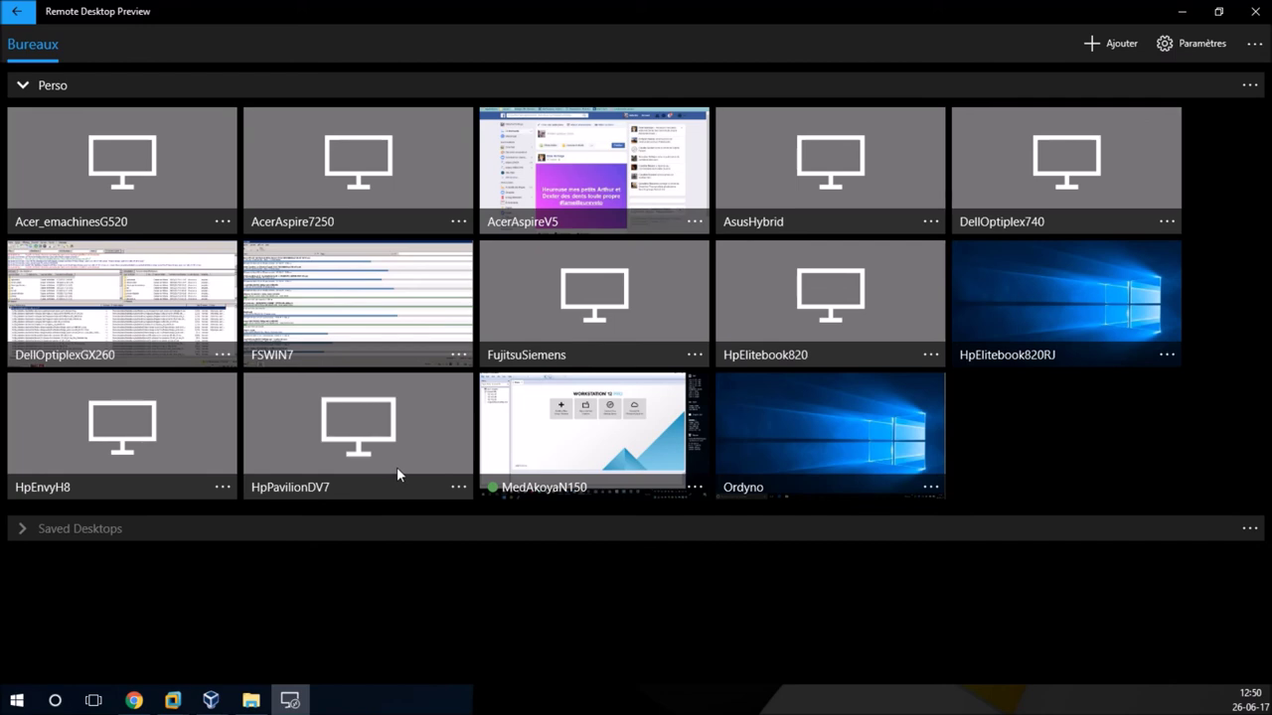
click(146, 326)
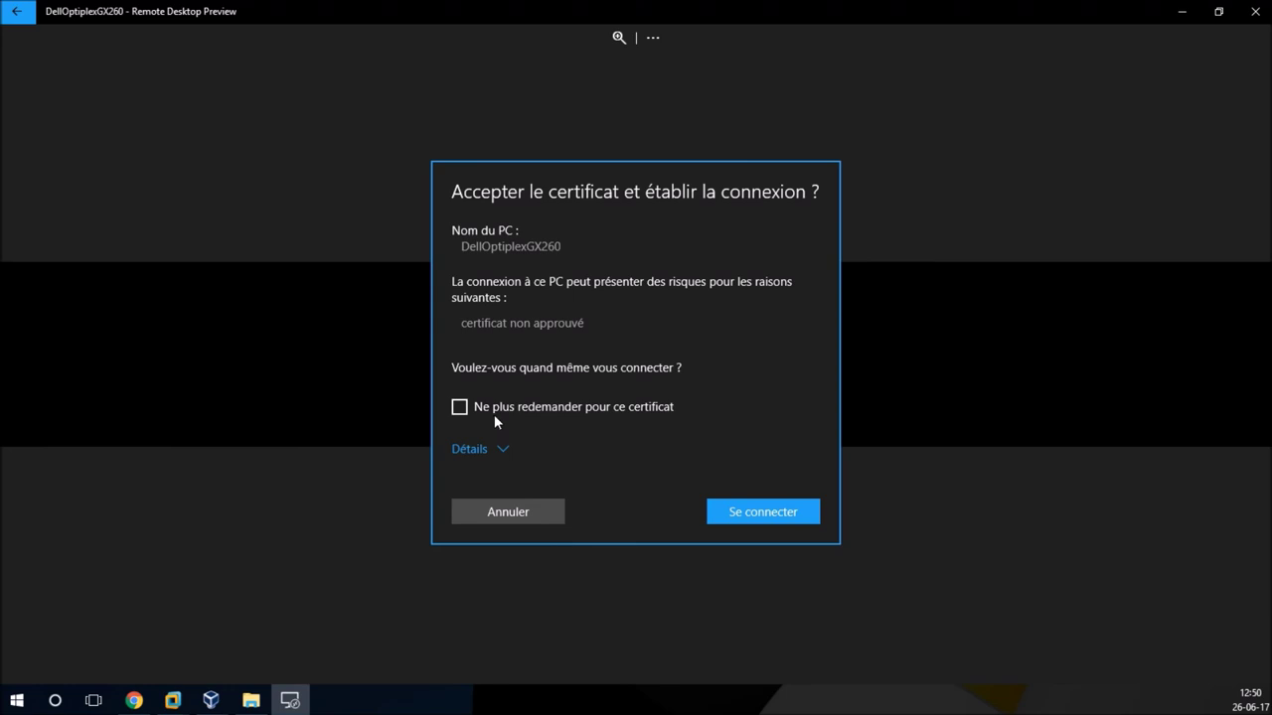
click(458, 408)
Step: Accept the certificate and launch the No-IP DUC client on DellOptiplexGX260
click(766, 511)
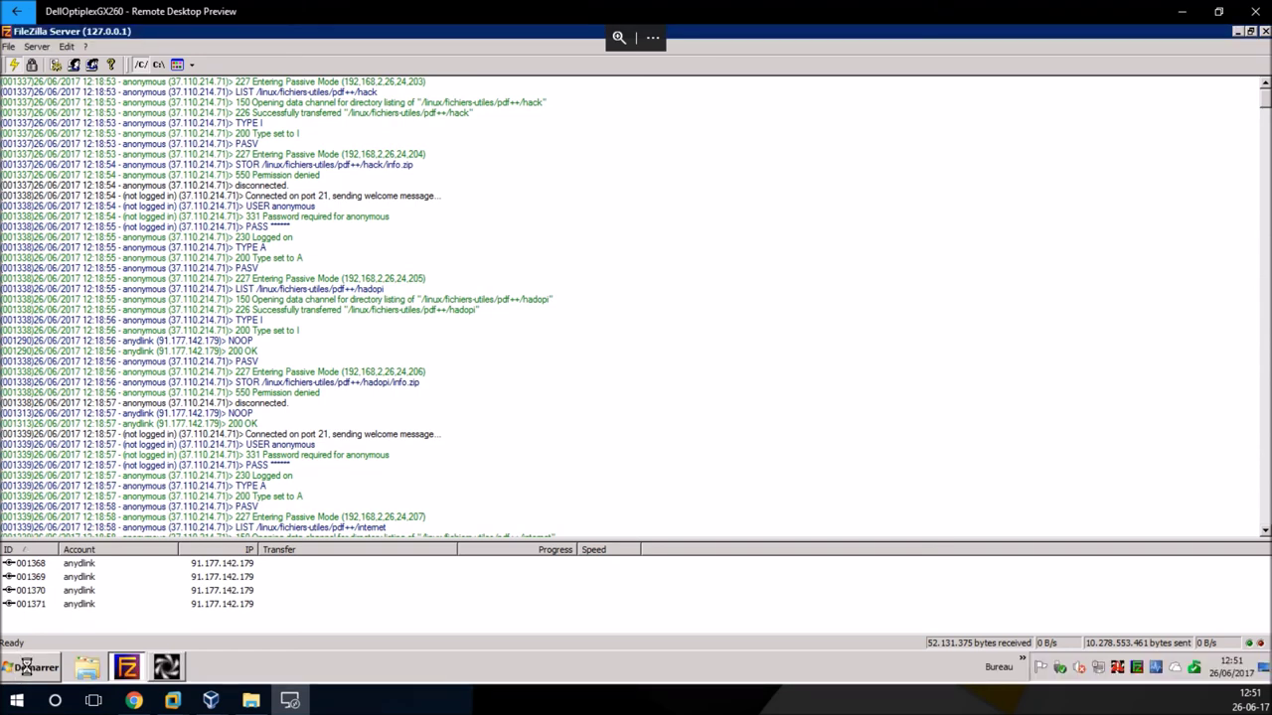
click(27, 672)
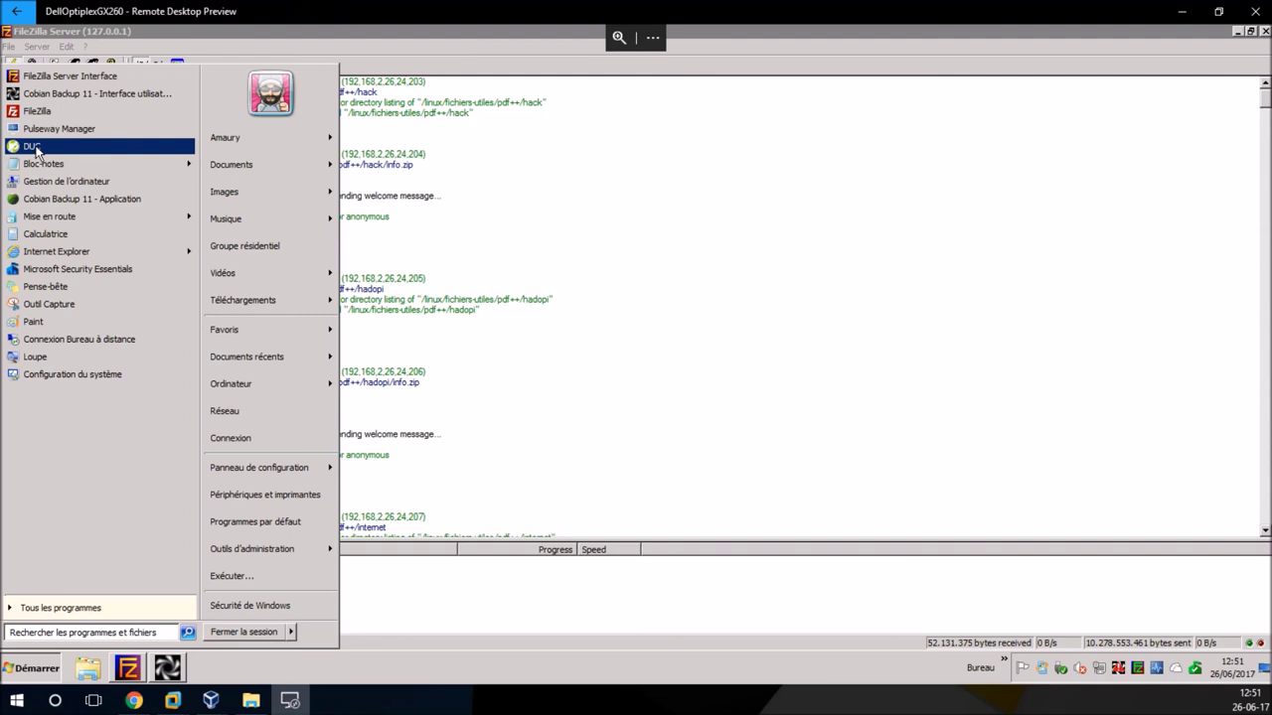
click(37, 148)
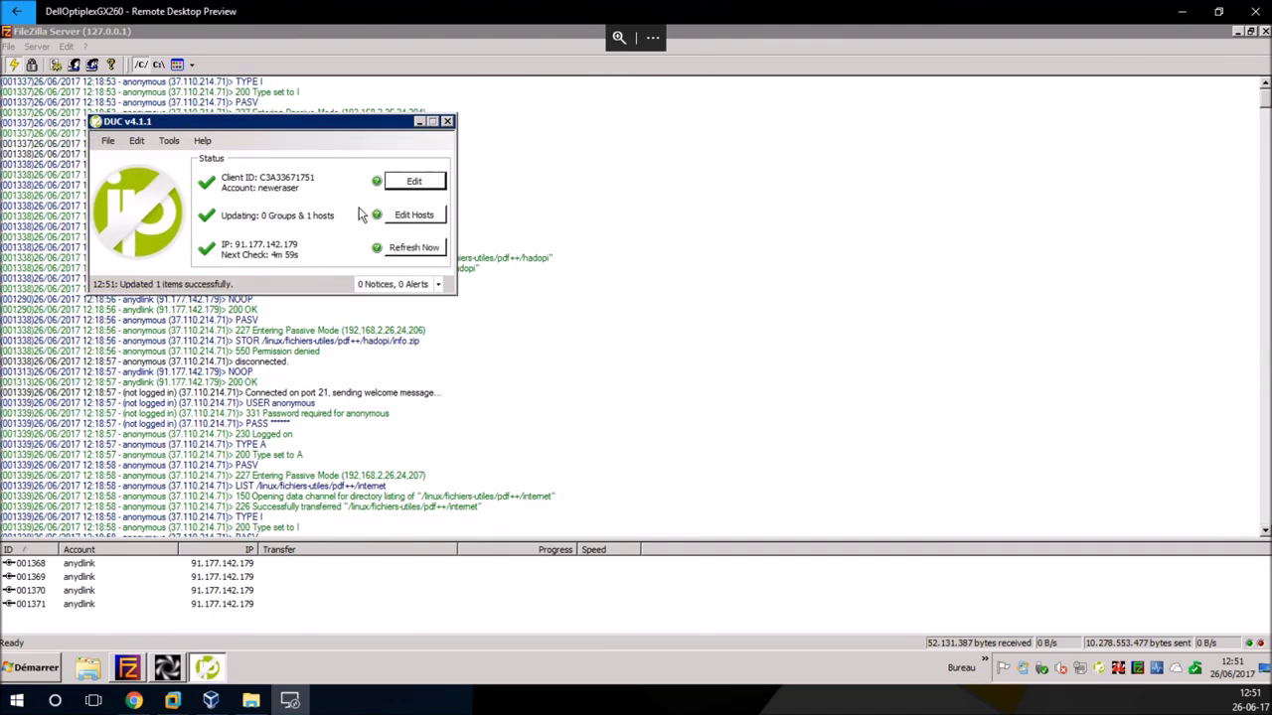
Step: Confirm in Edit Hosts that anypersoftp.servehttp.com updates to 91.177.142.179, then close the DUC
click(416, 218)
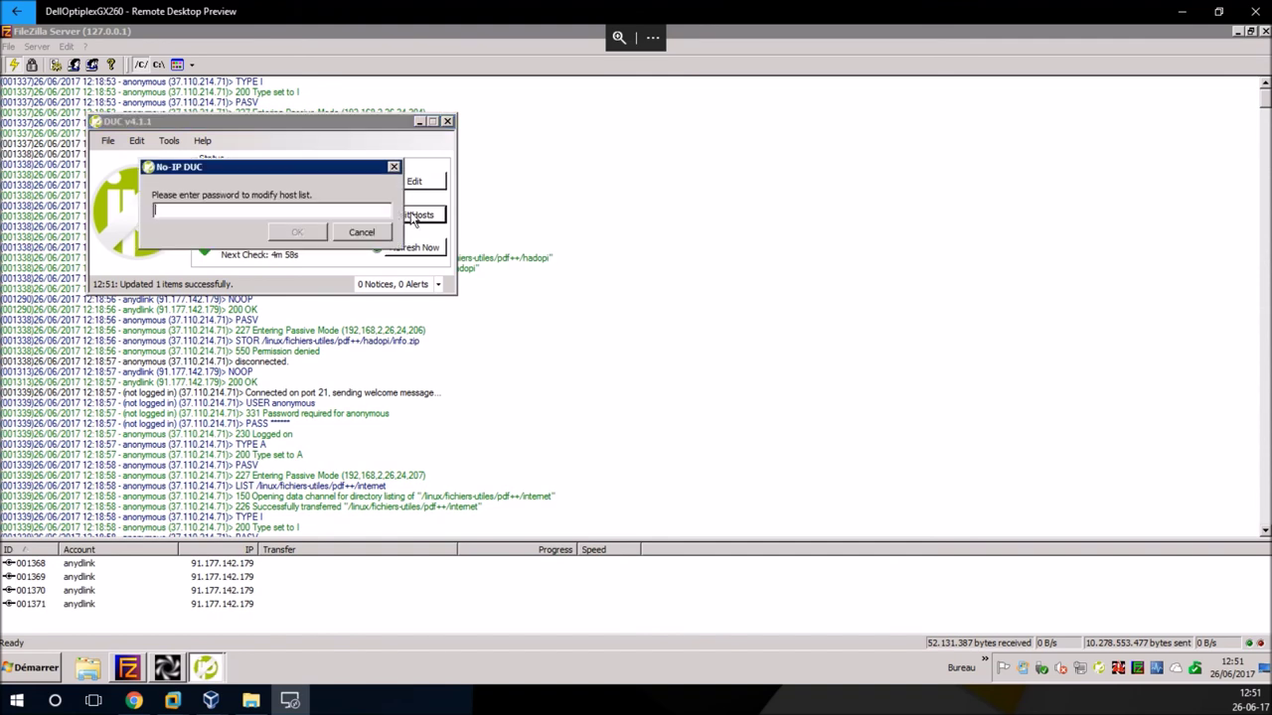
text(***)
key(Return)
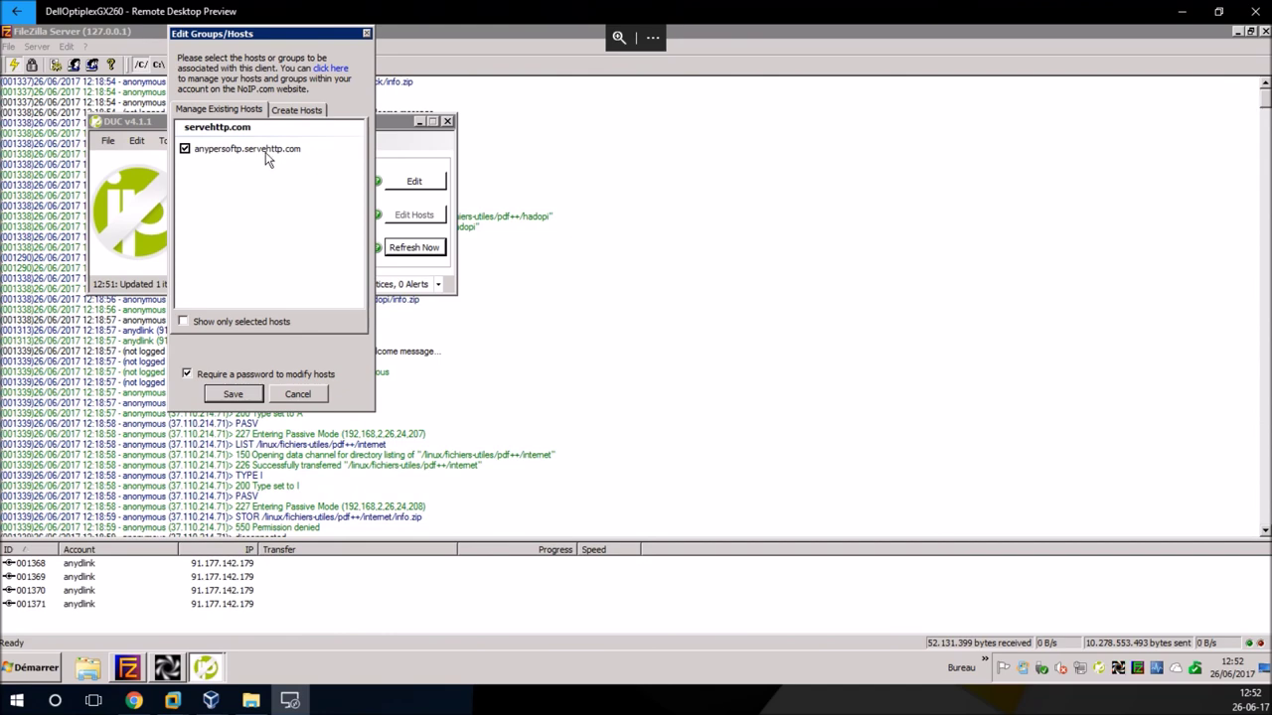
click(301, 393)
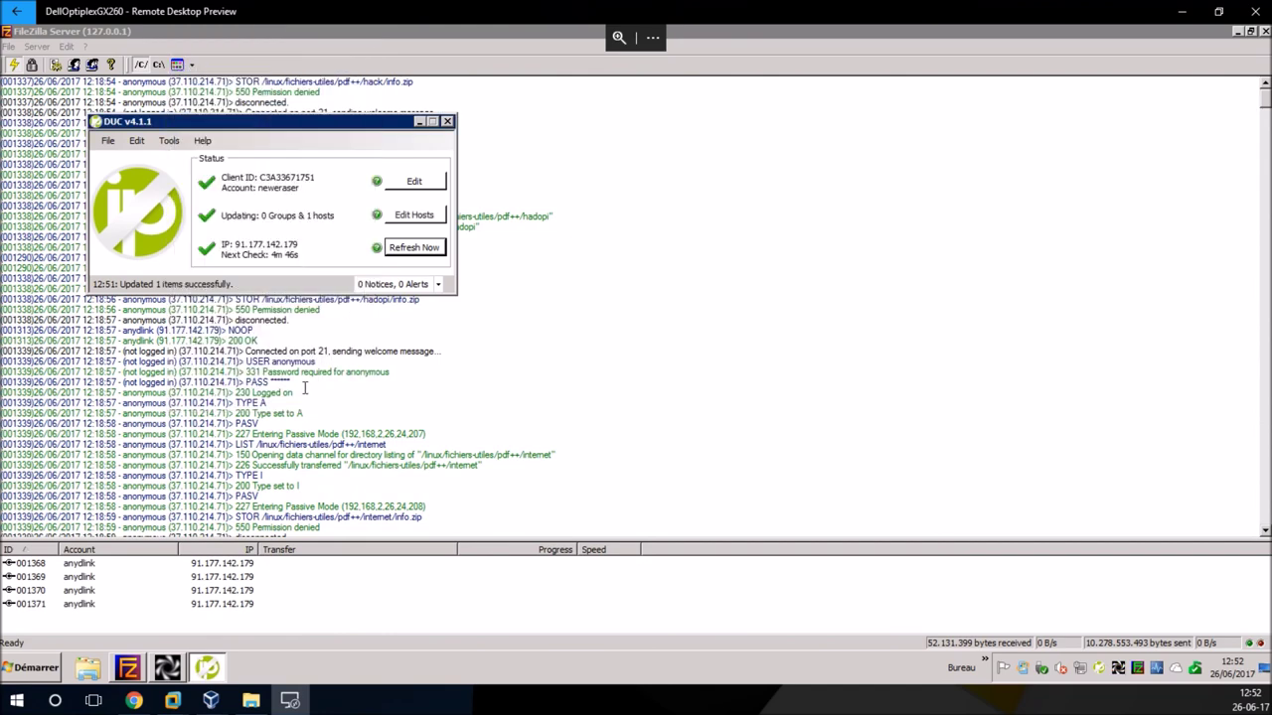
click(447, 122)
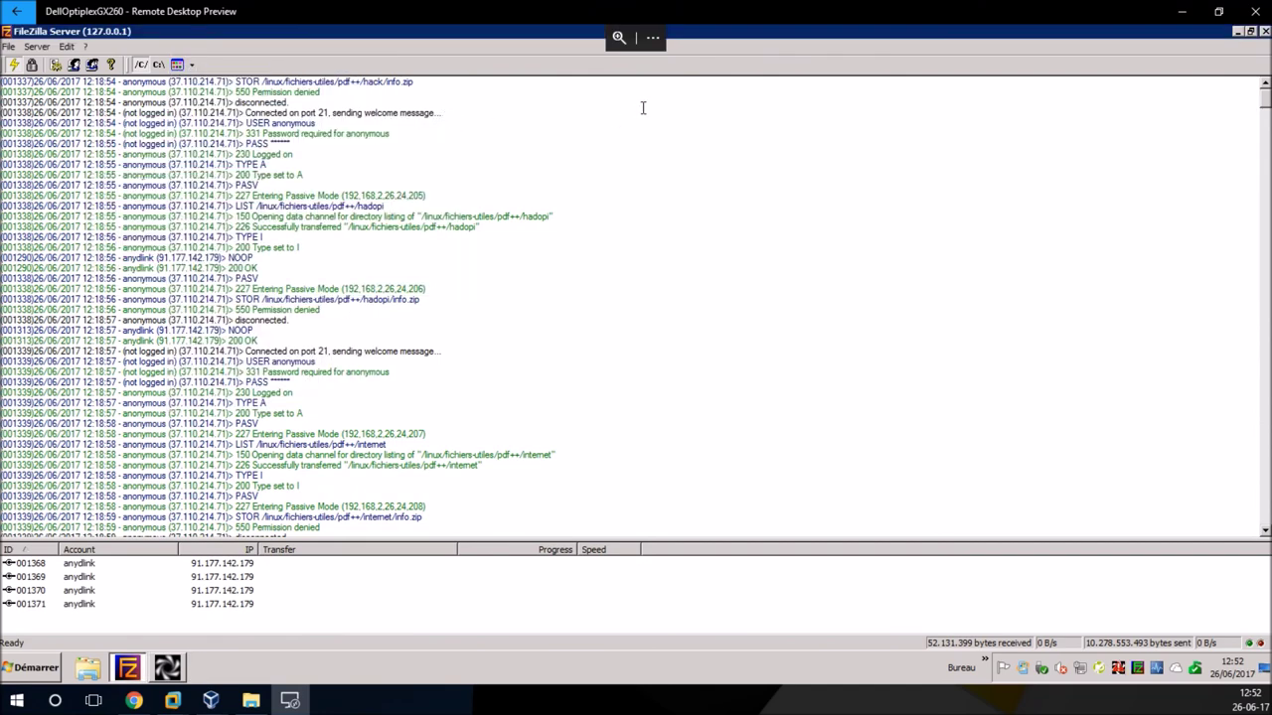
click(653, 38)
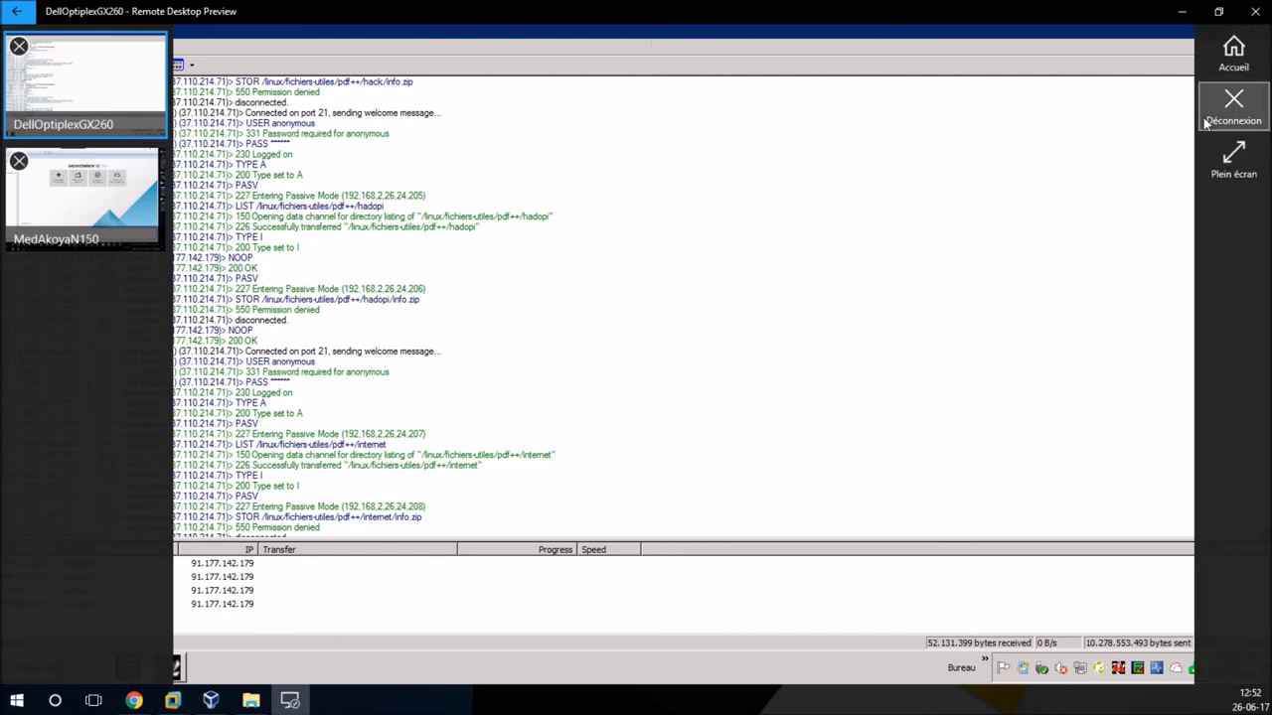
Step: Disconnect the remote session and log in to the D-Link router at 192.168.2.1 with its admin password
click(1206, 121)
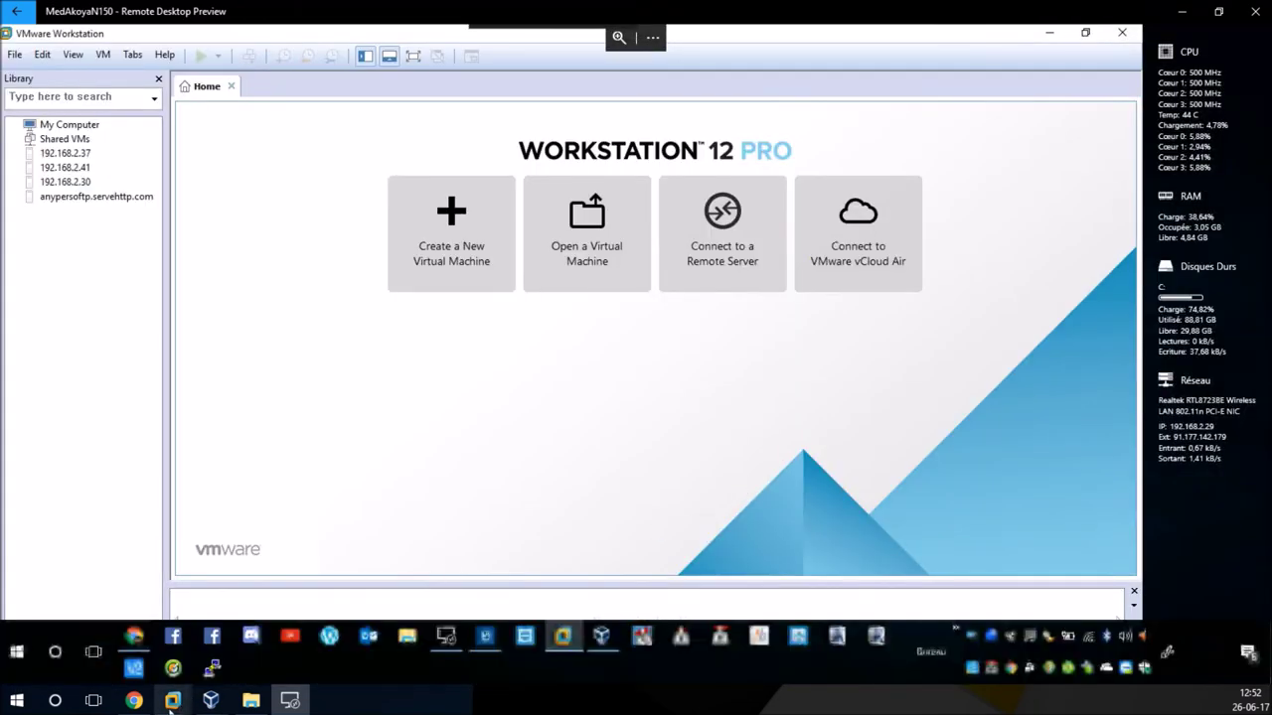
mouse_move(138, 702)
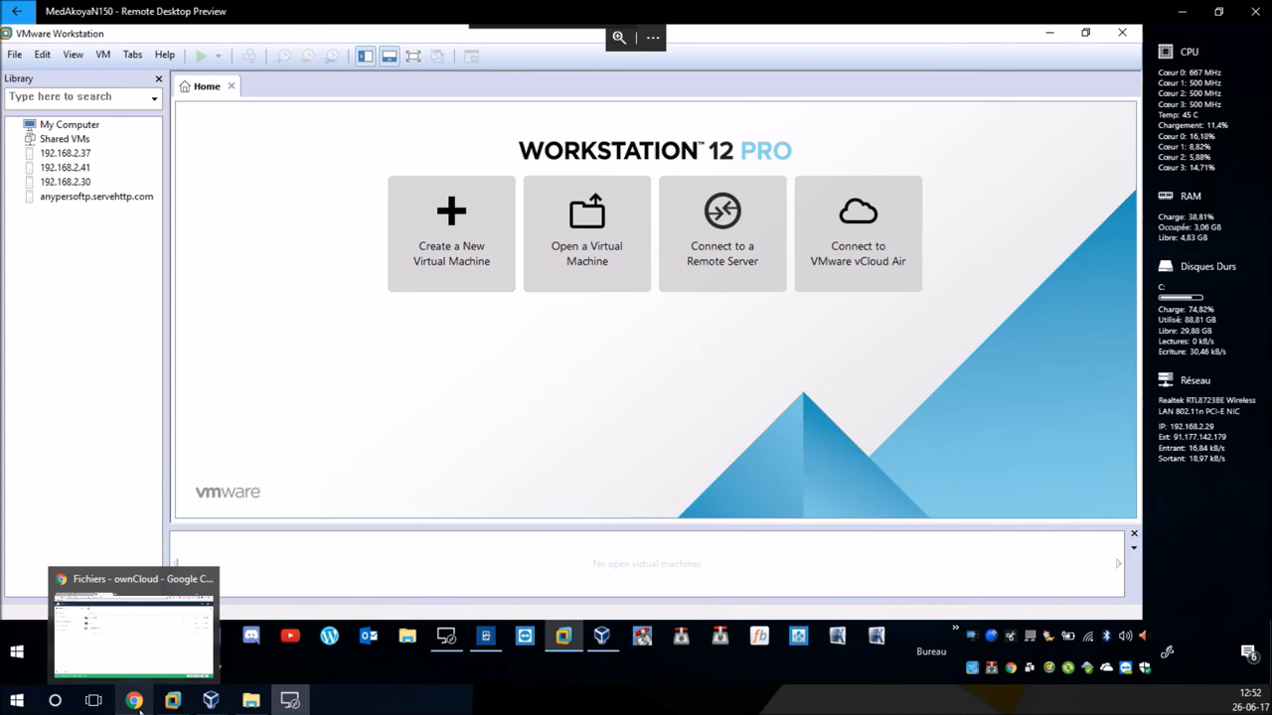
click(138, 703)
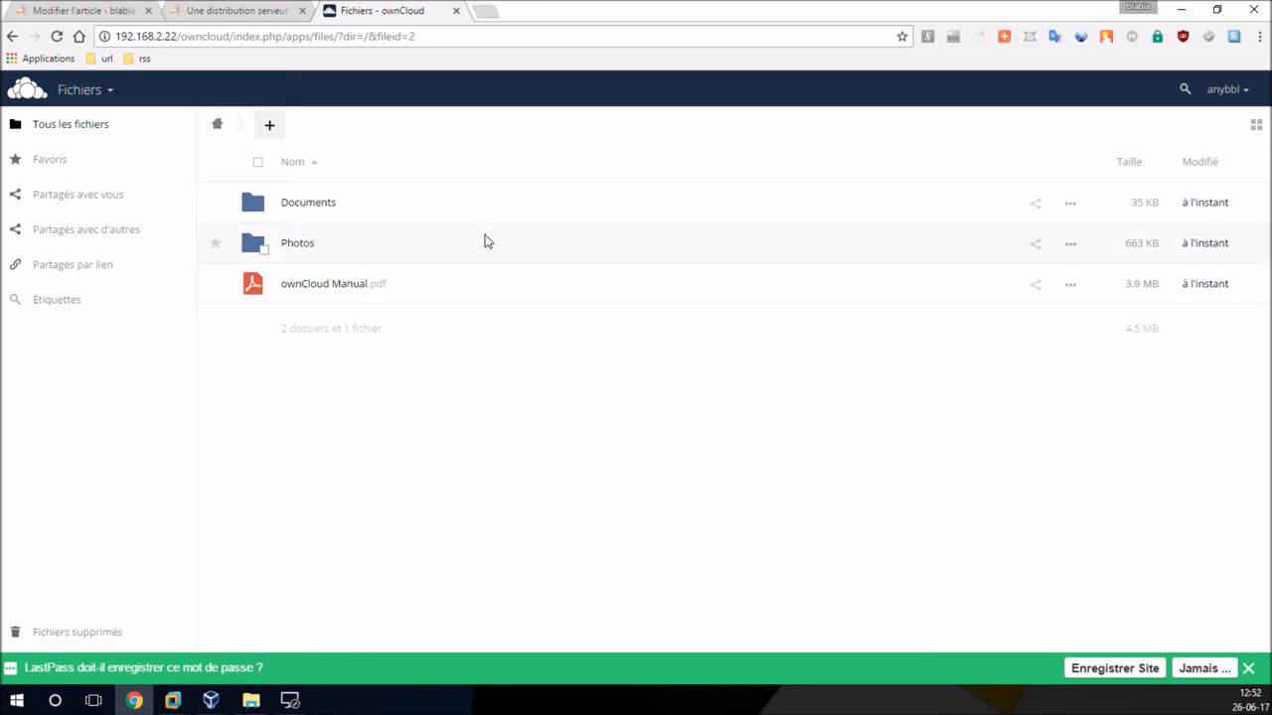
click(486, 12)
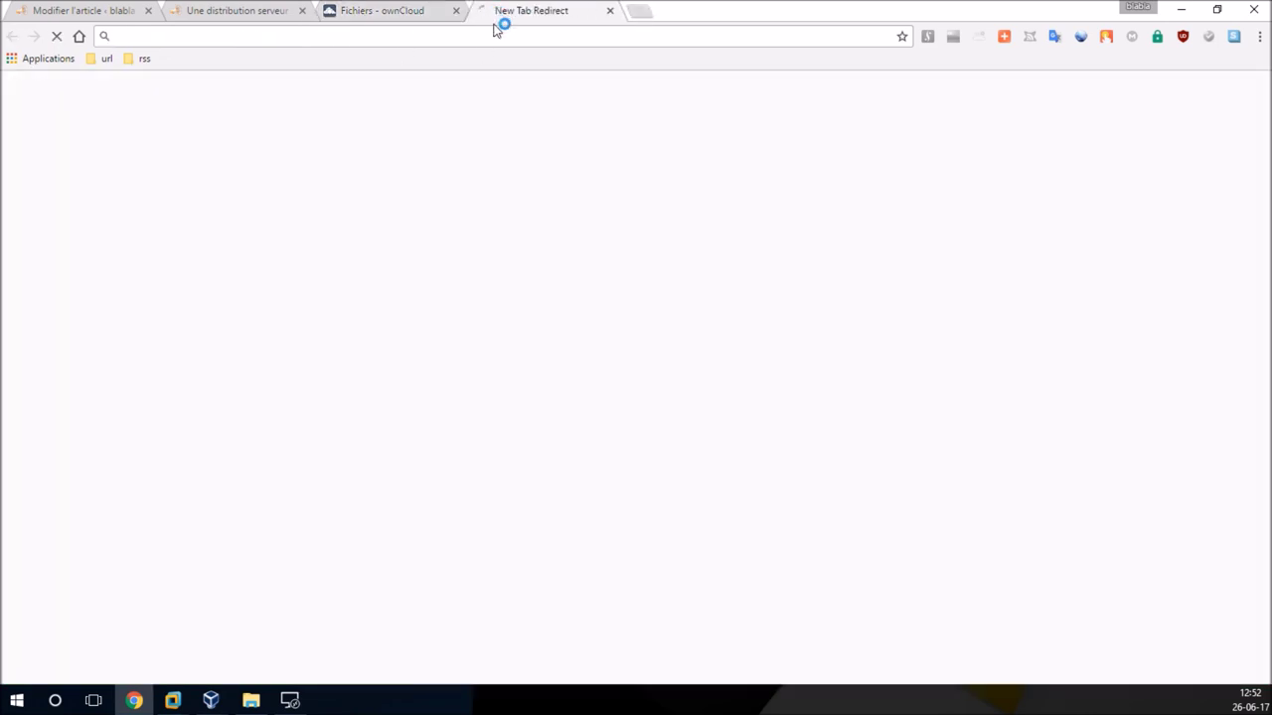
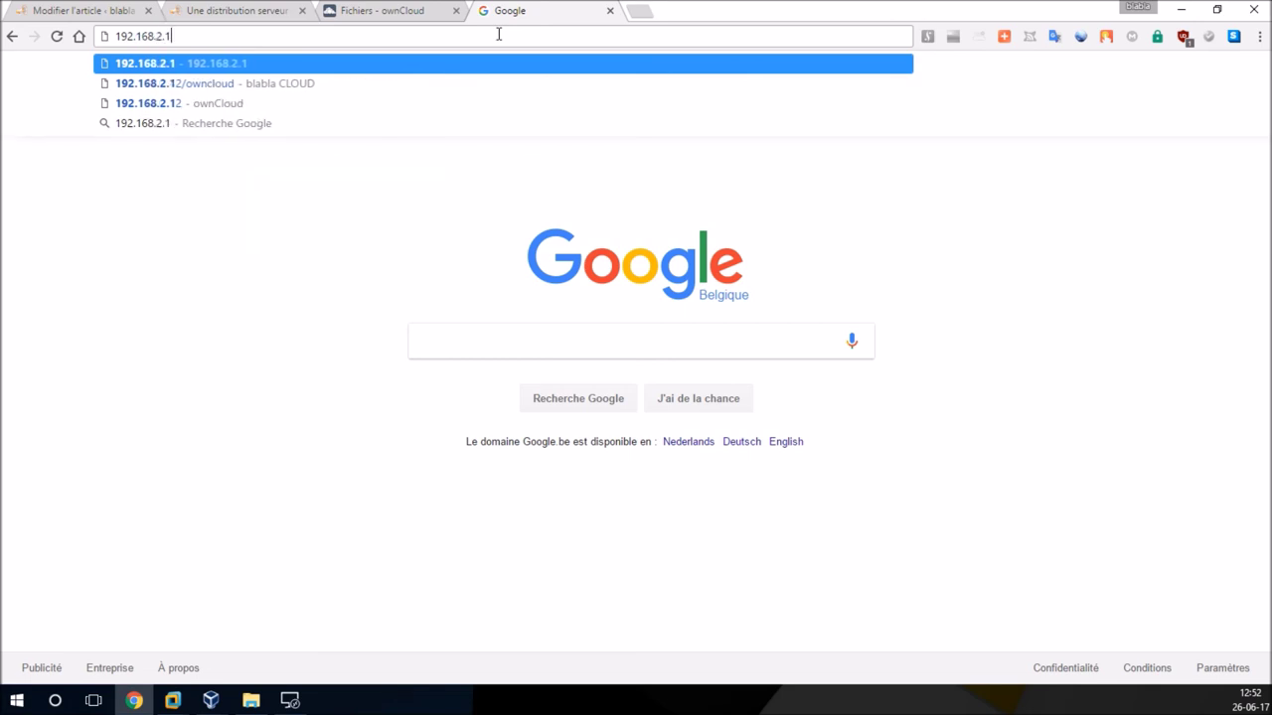
key(Return)
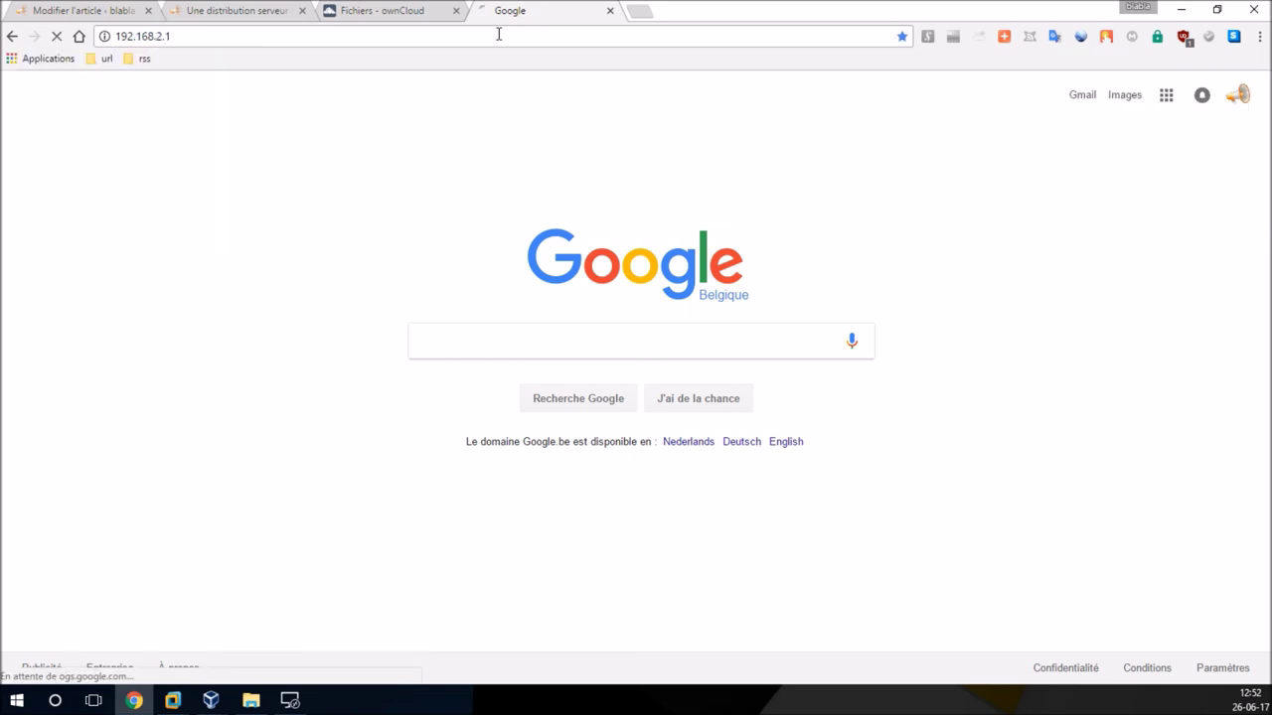
key(Tab)
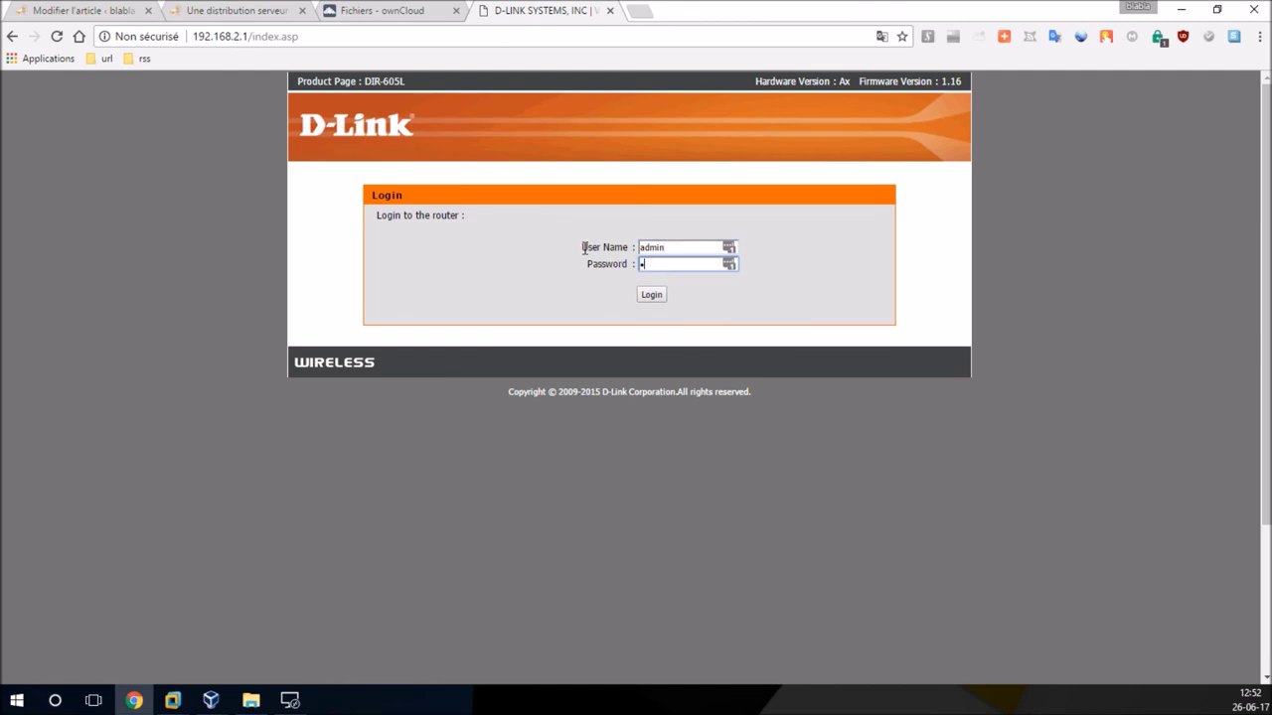
key(Return)
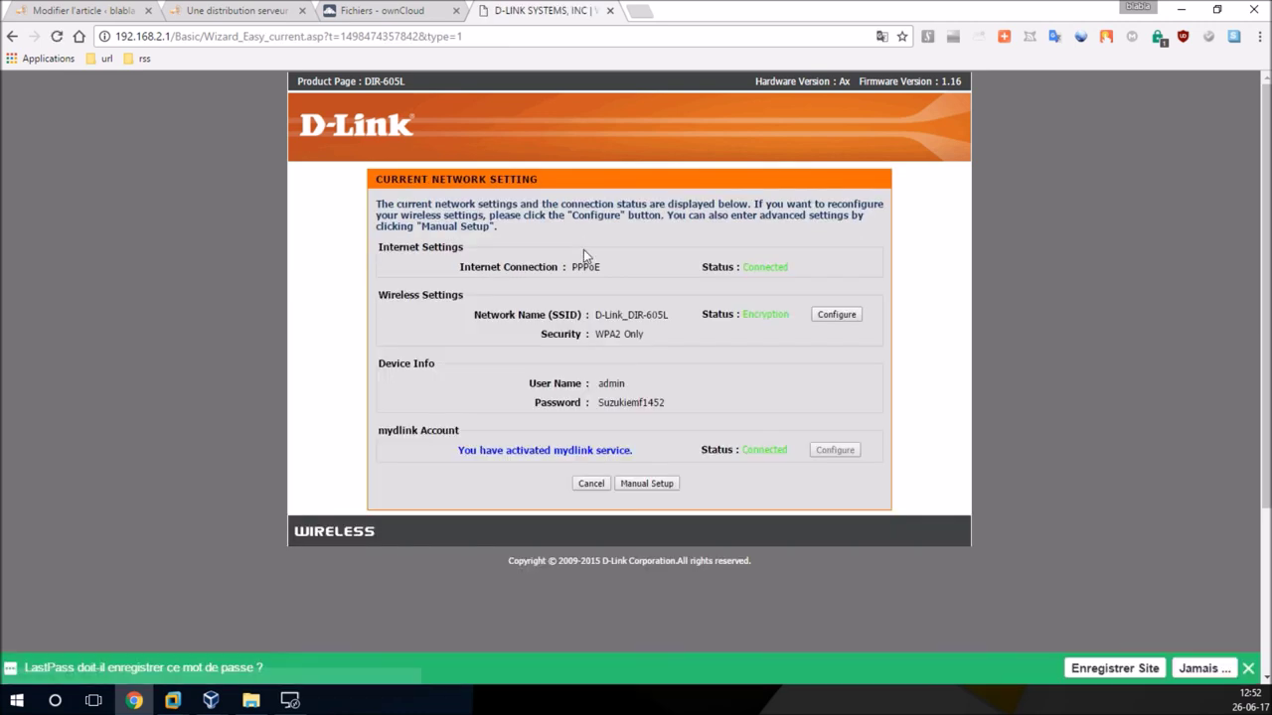
Step: Check the owncloud80 rule forwarding TCP port 80 to 192.168.2.44, then close the router tab
click(651, 487)
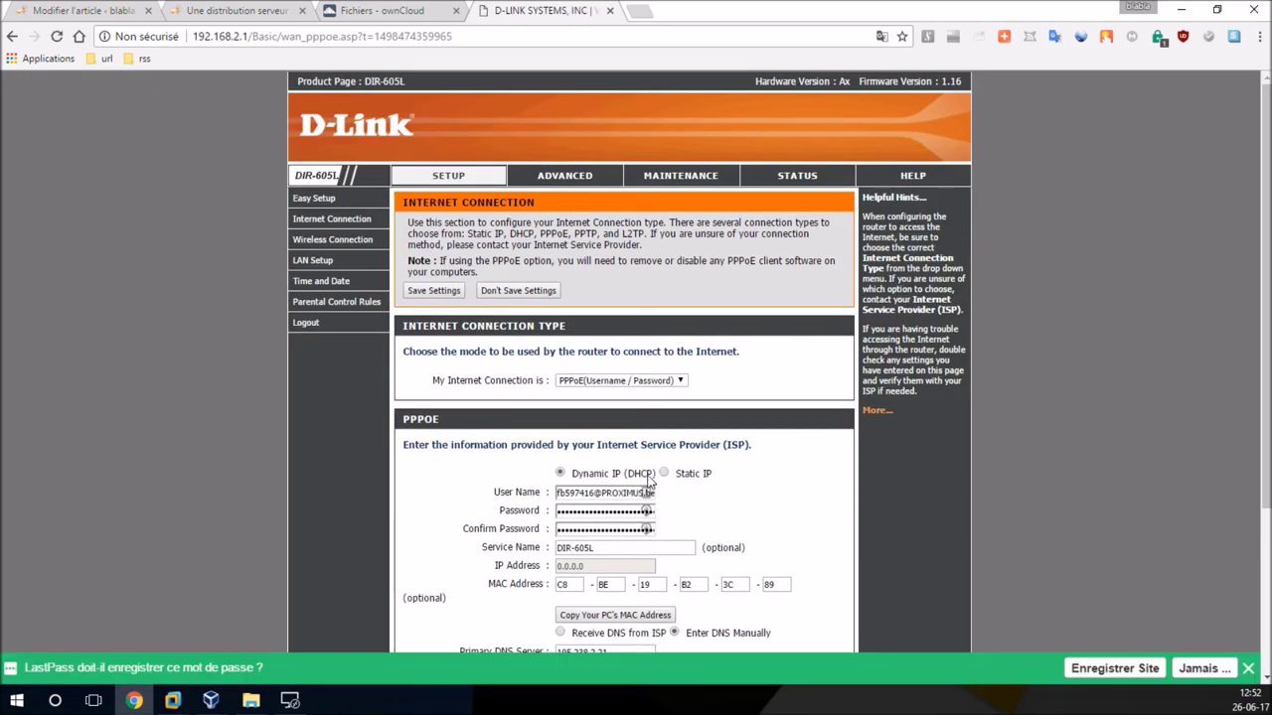
click(565, 176)
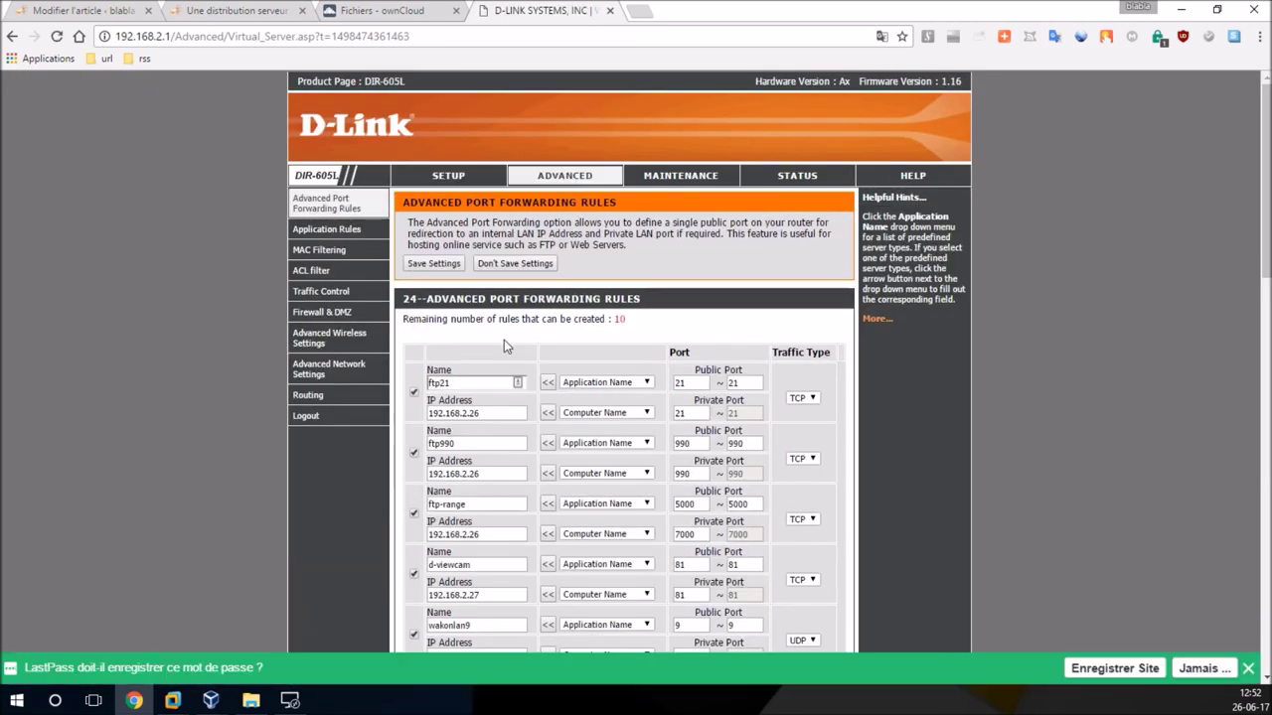
scroll(359, 483, down, 5)
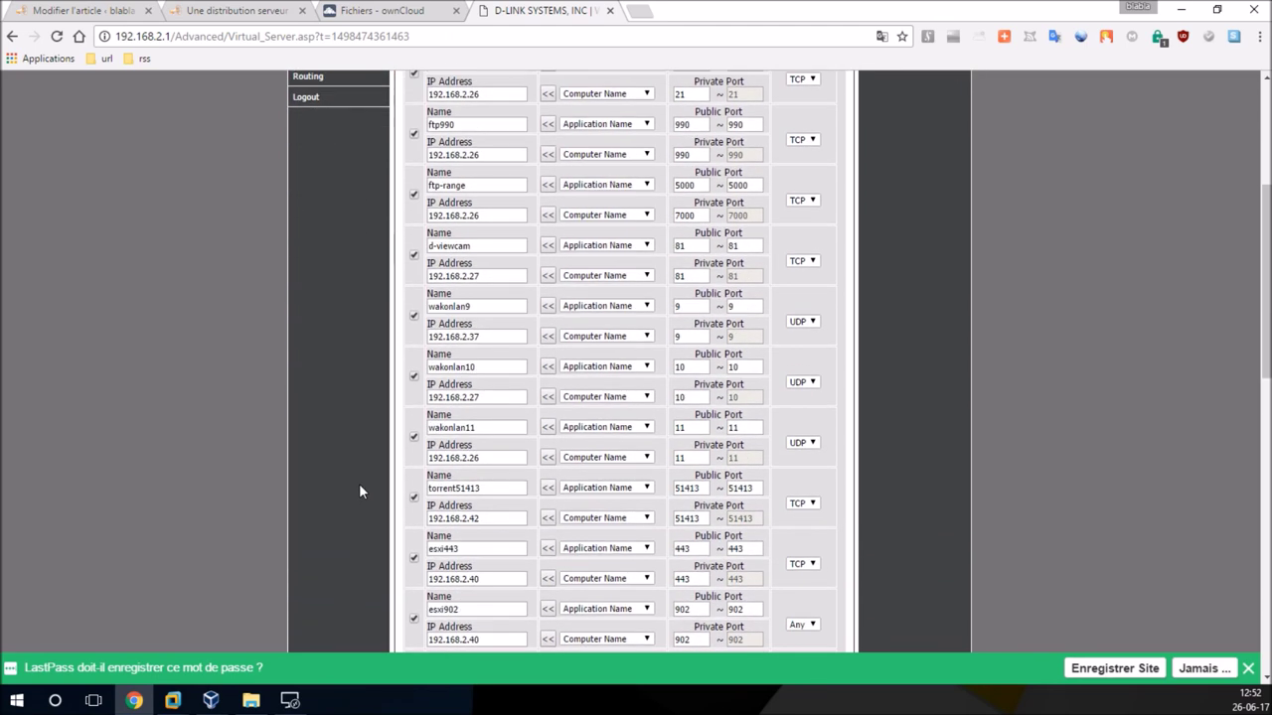
scroll(358, 483, down, 3)
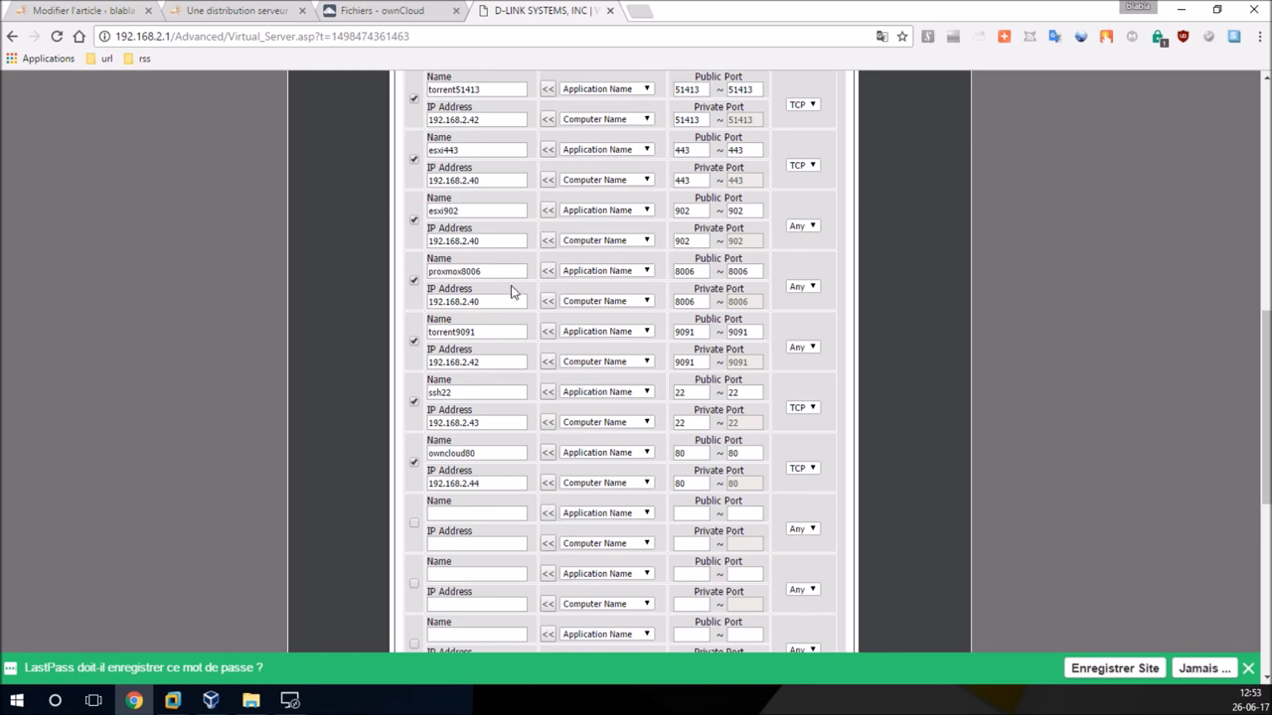
click(611, 11)
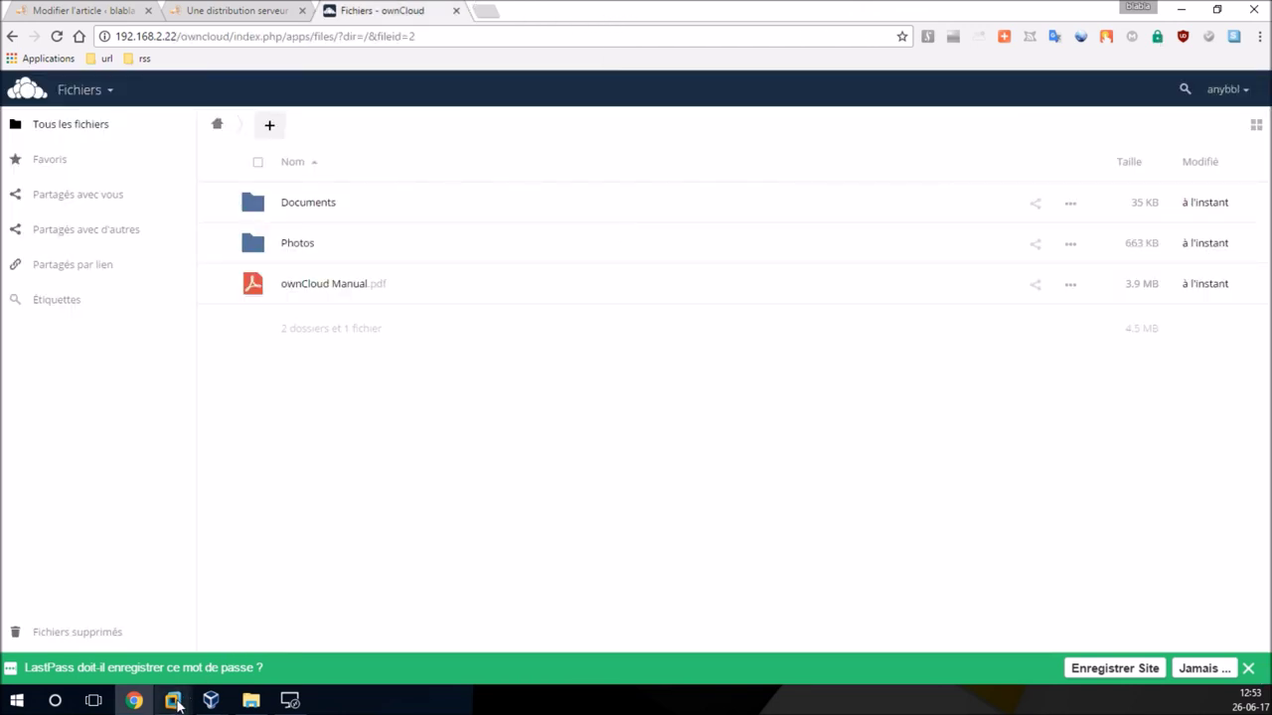
Step: In VMware Workstation's Library, connect to remote host 192.168.2.41 to list its virtual machines
mouse_move(174, 704)
click(179, 626)
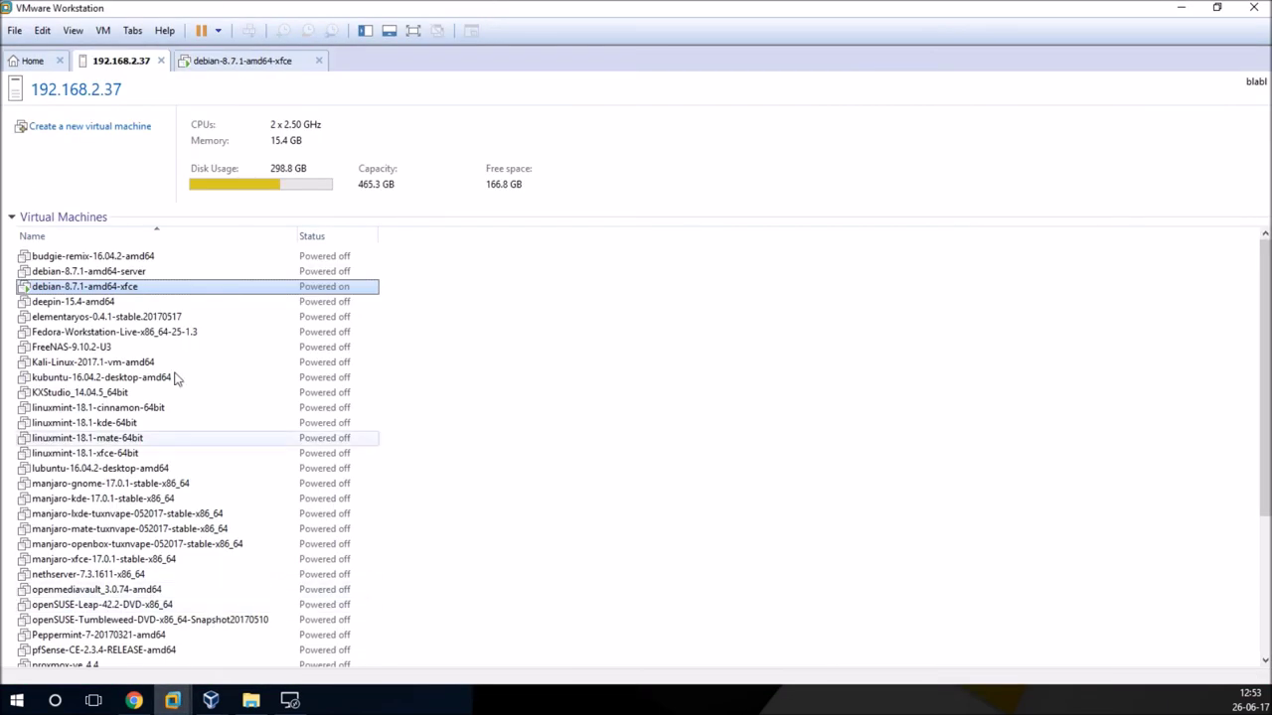
click(31, 62)
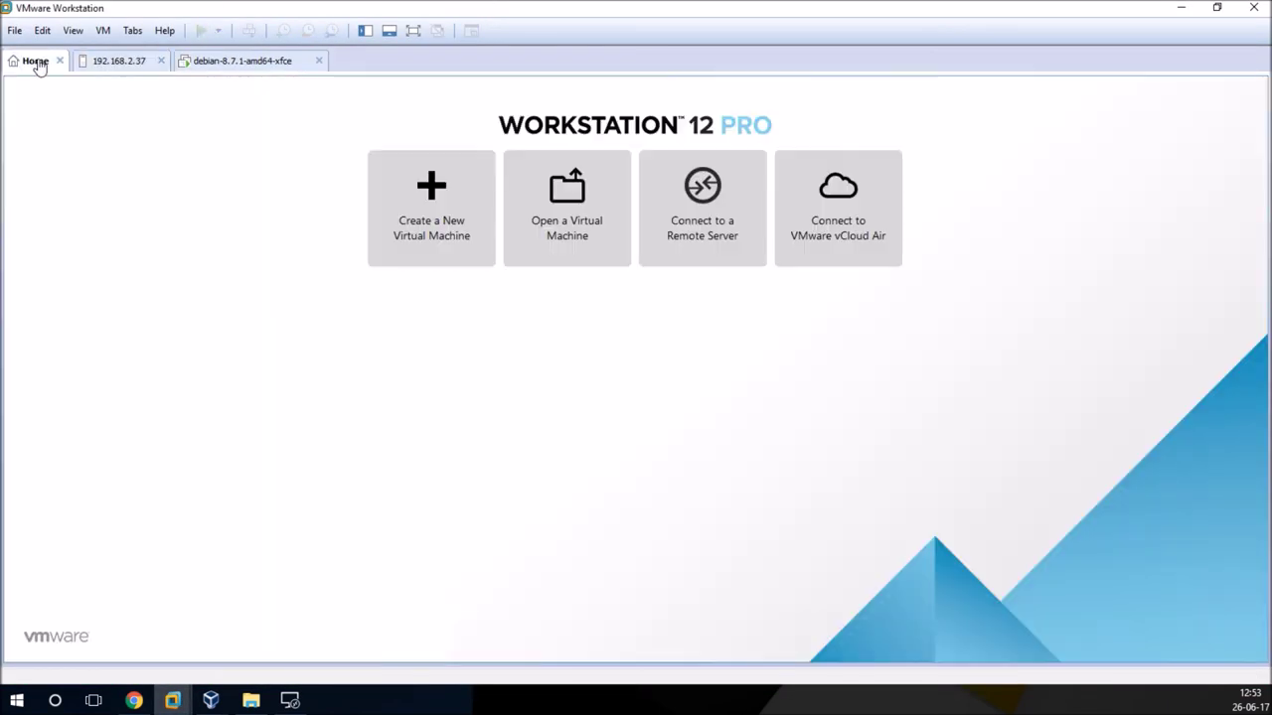
click(365, 31)
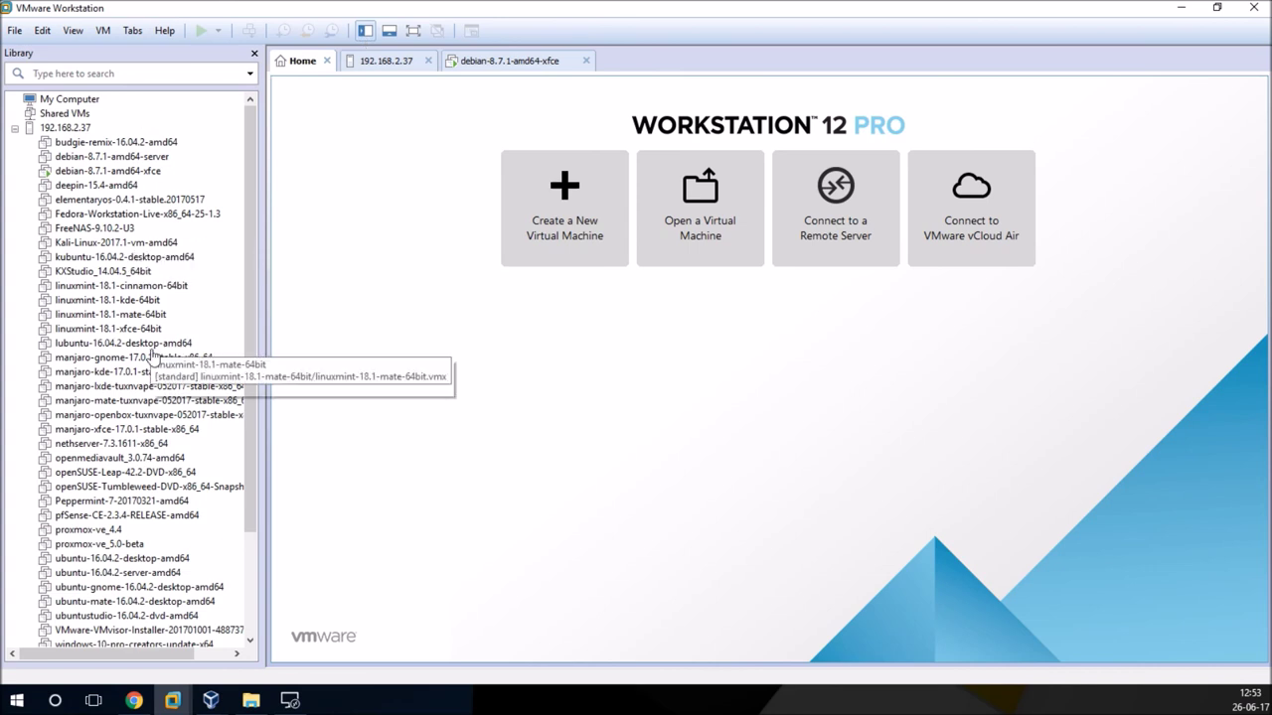
scroll(161, 387, down, 3)
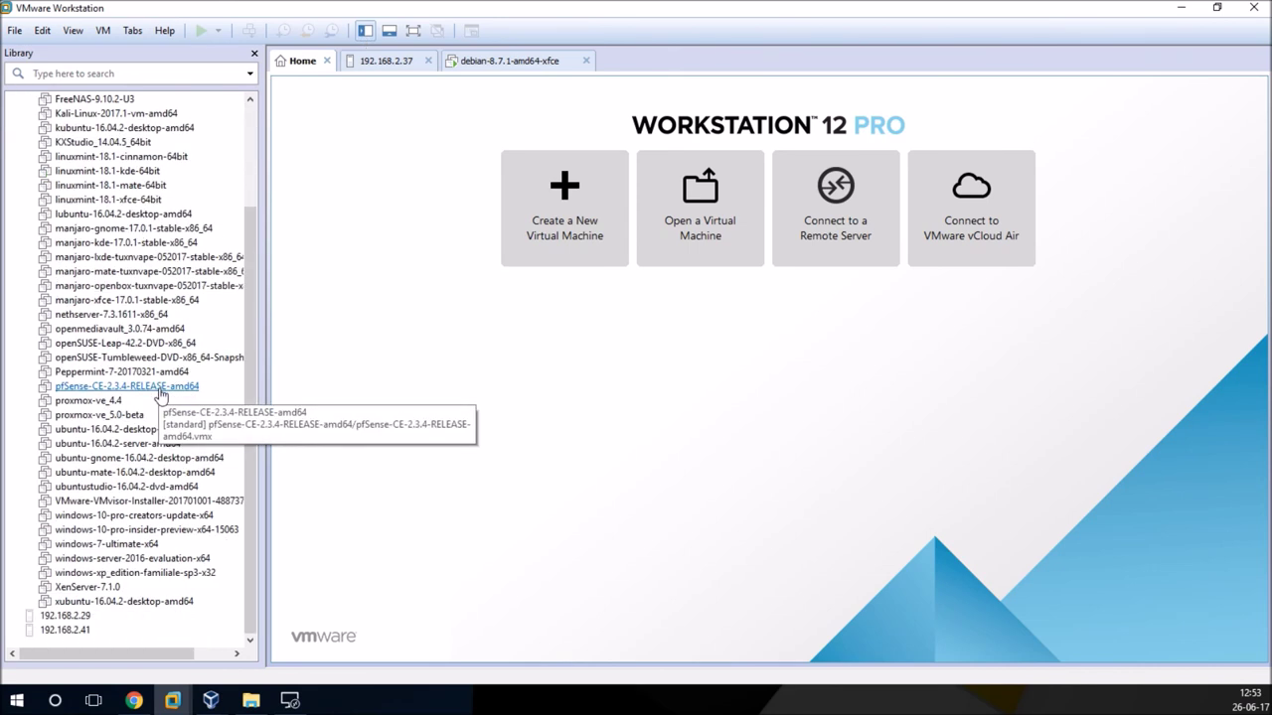
click(71, 634)
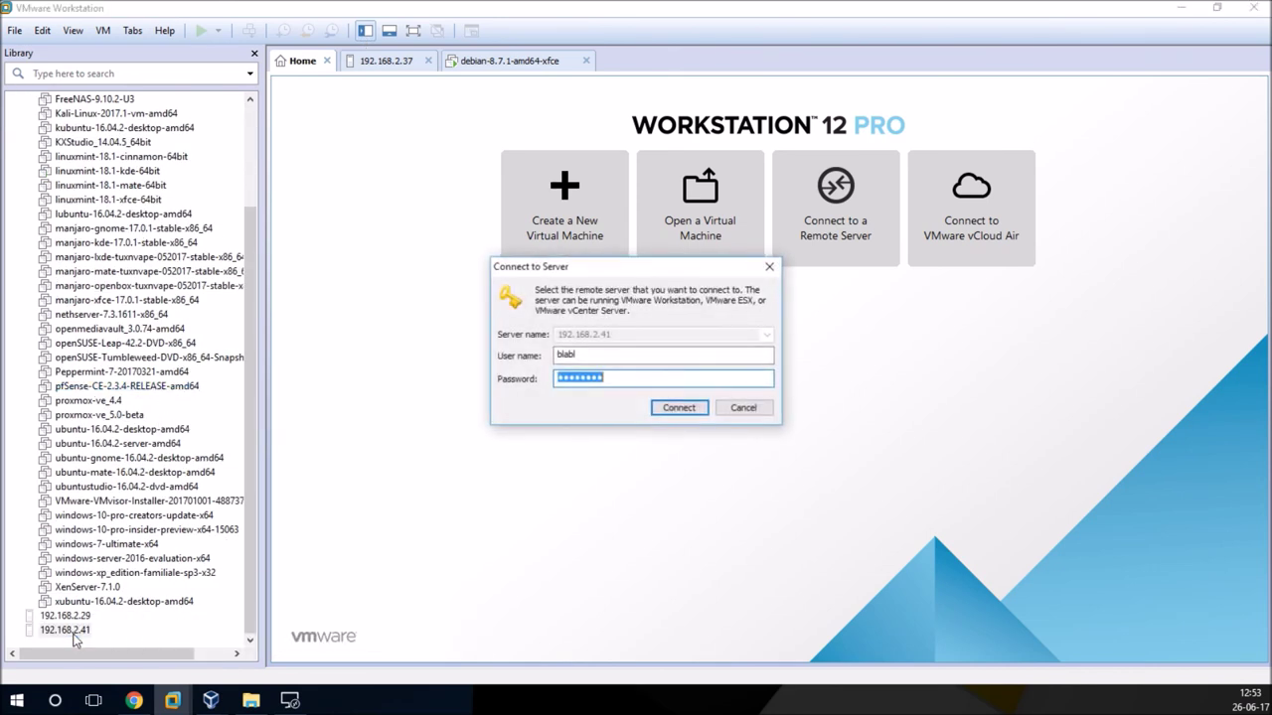
click(676, 409)
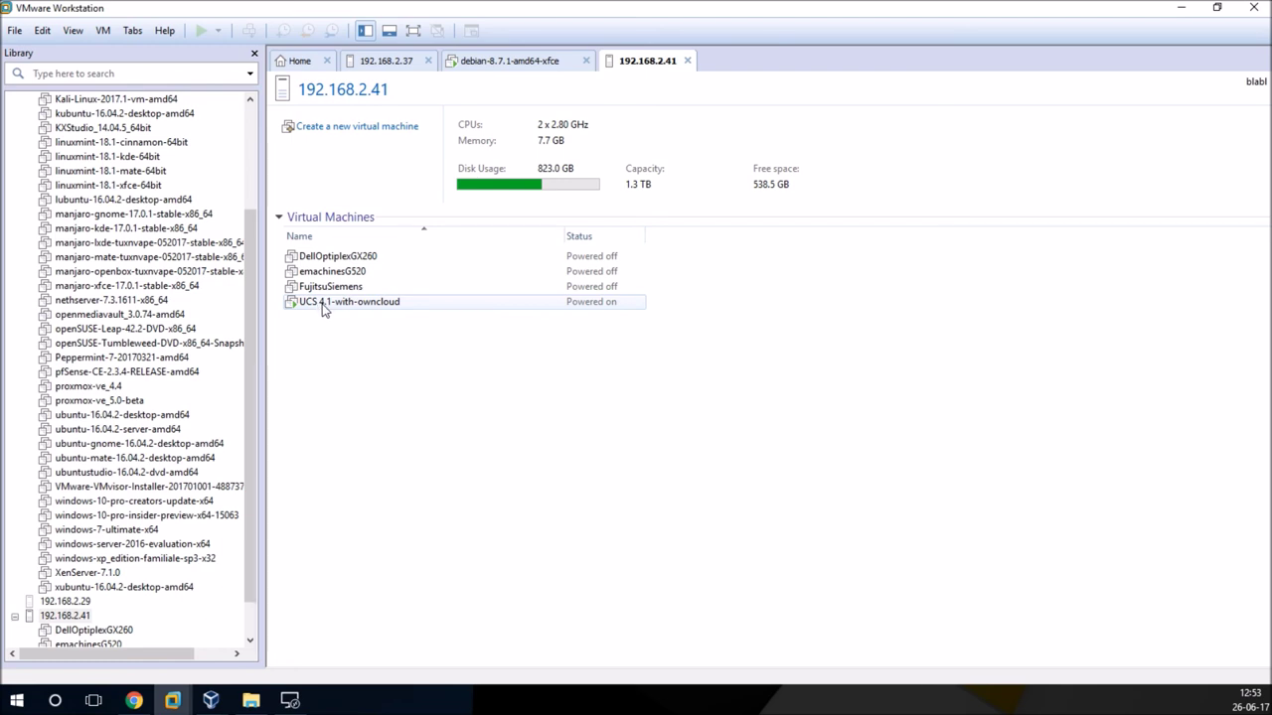
Step: Load the ownCloud login page through the No-IP hostname in a new tab, then close both ownCloud tabs
click(136, 701)
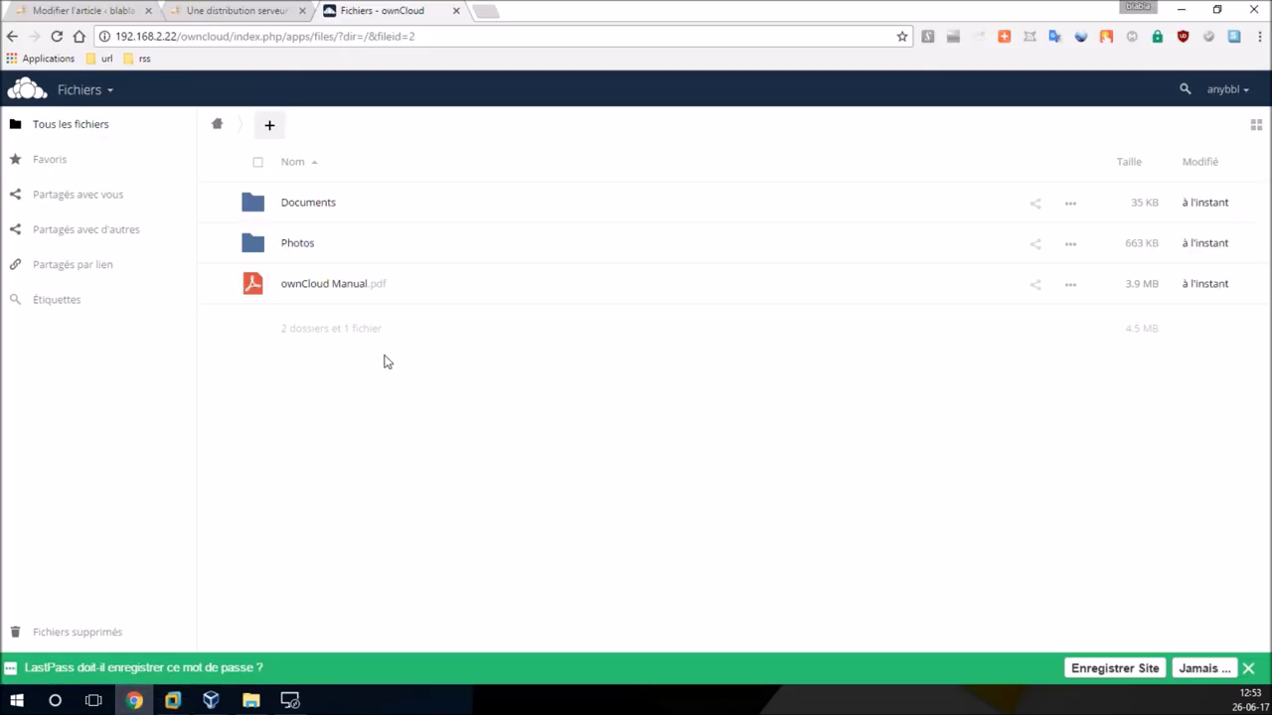
click(484, 12)
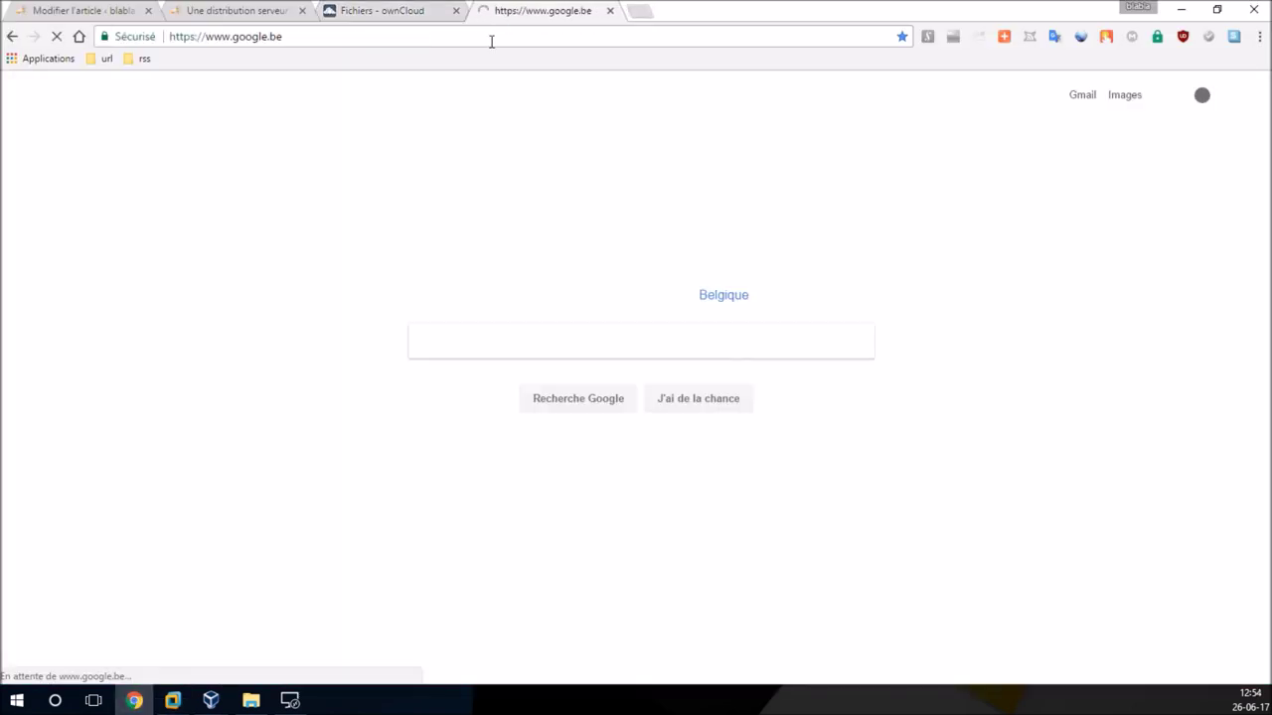
text(anypersoftp.servehttp.com)
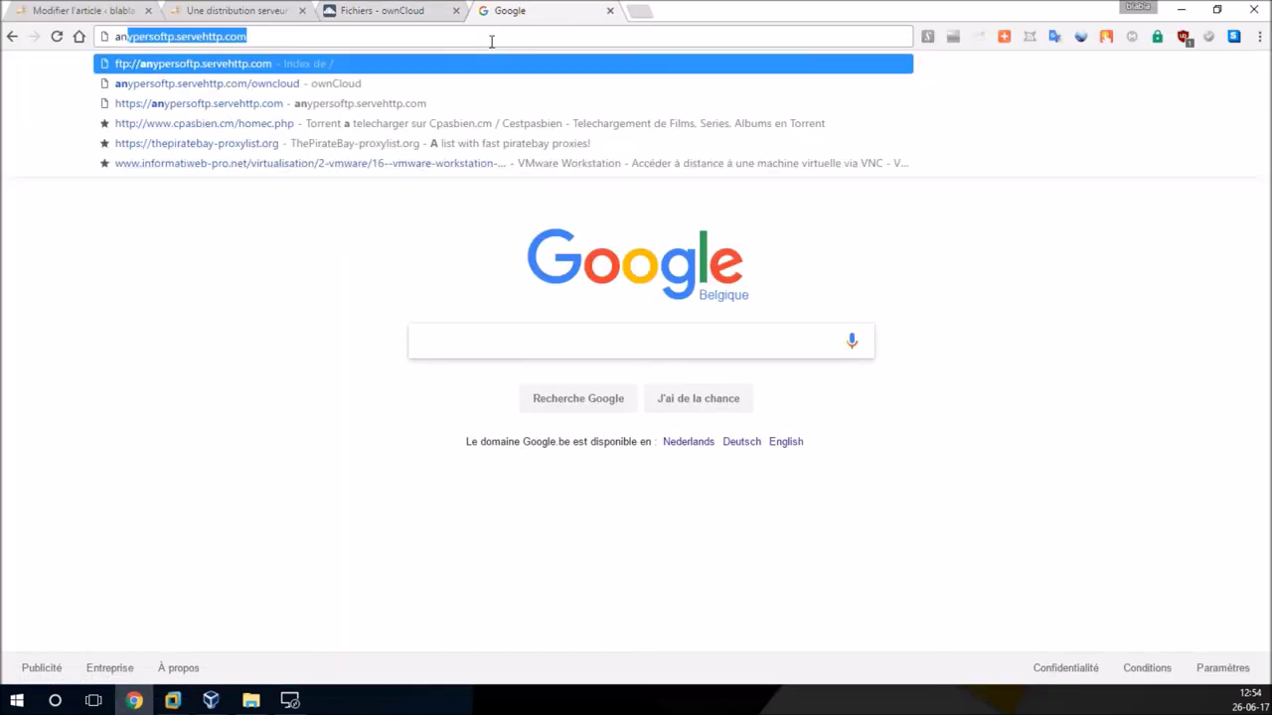
key(Down)
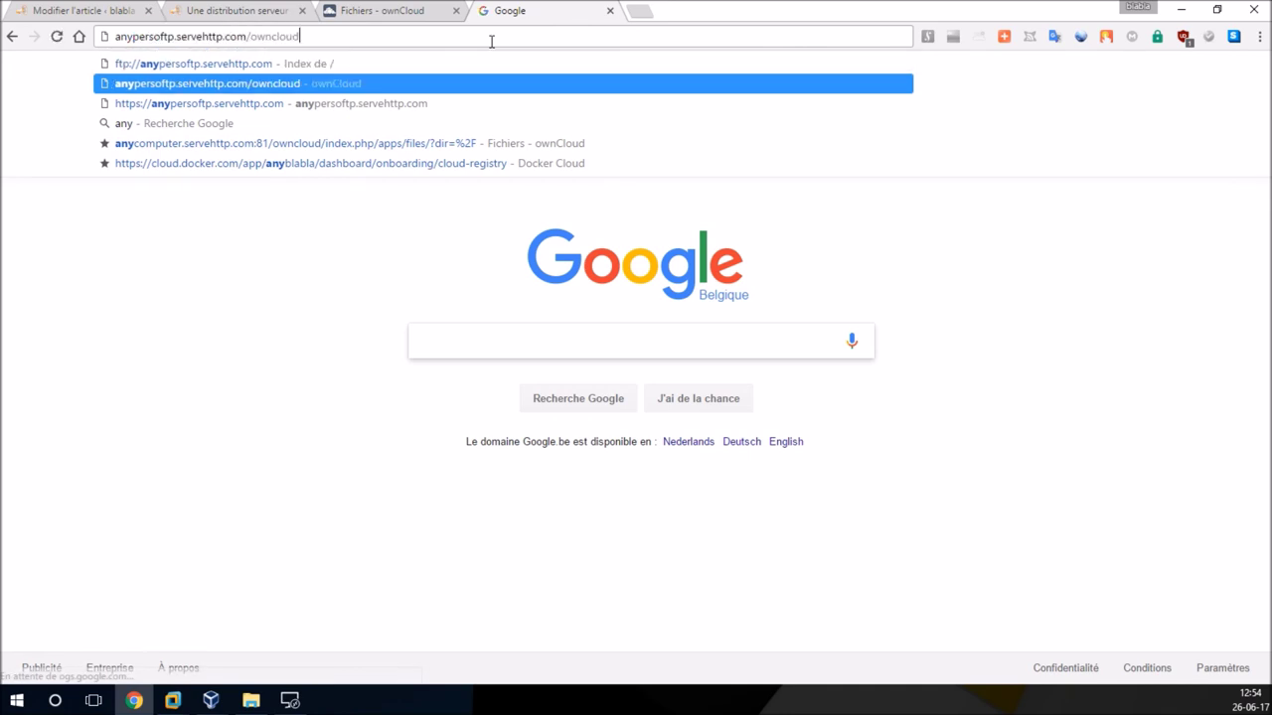
key(Return)
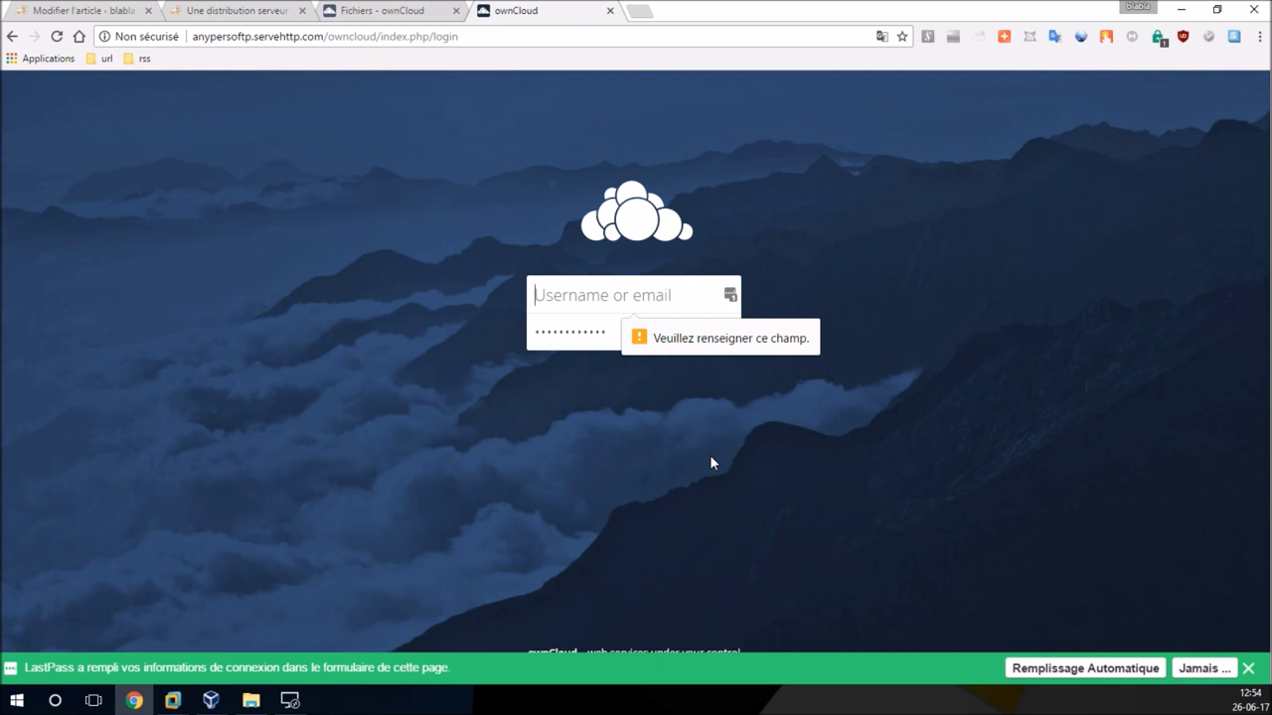
click(610, 11)
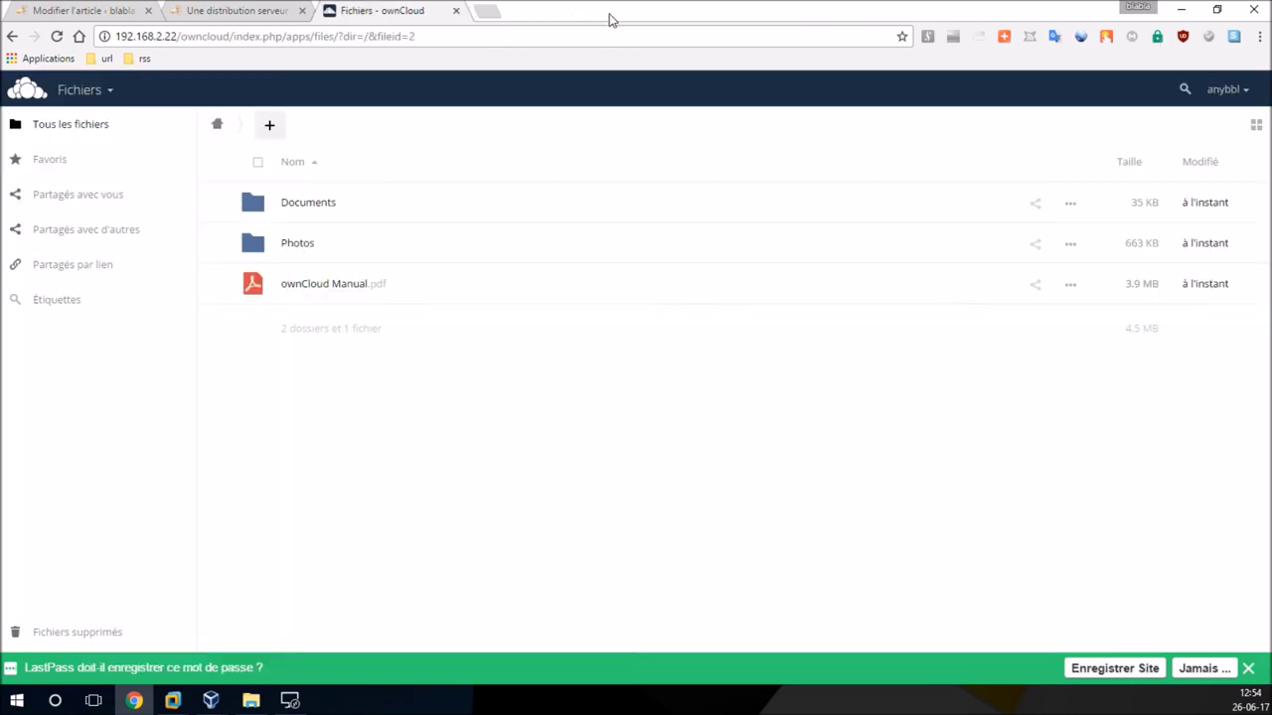
click(457, 11)
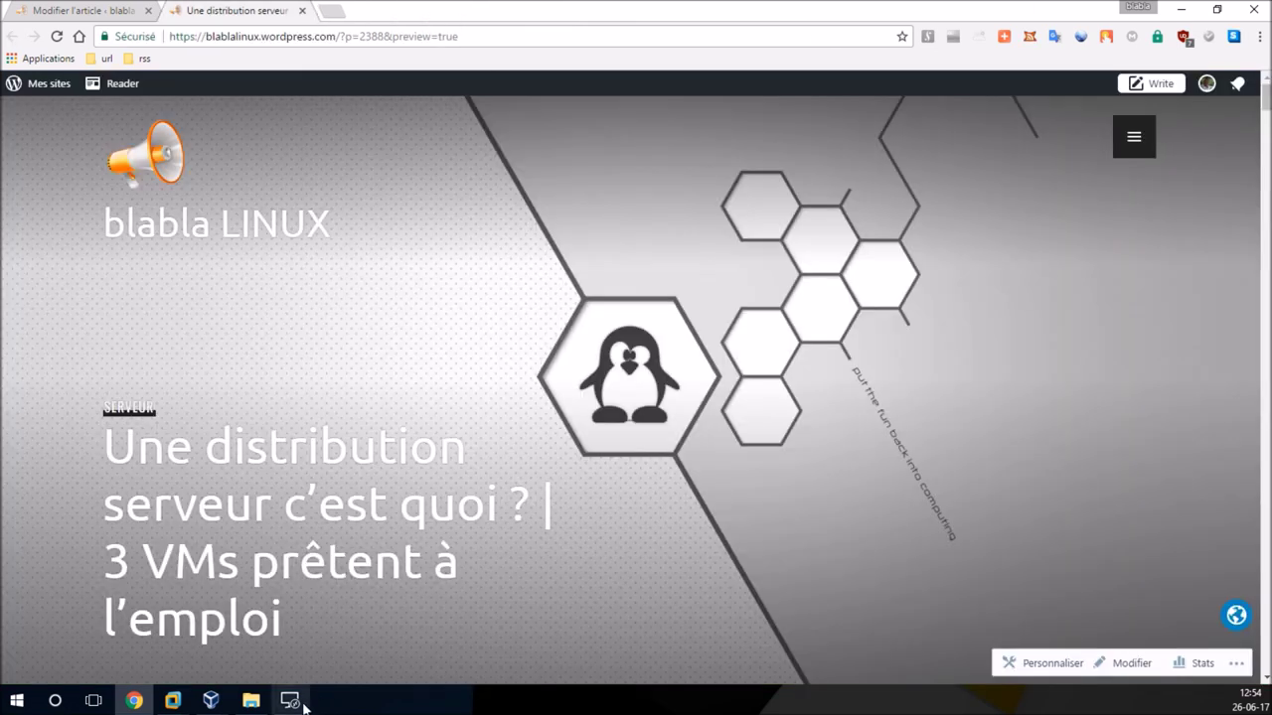
Step: Send an ACPI shutdown (Extinction par ACPI) to the ubuntu-16.04.2-server-amd64 virtual machine
mouse_move(211, 700)
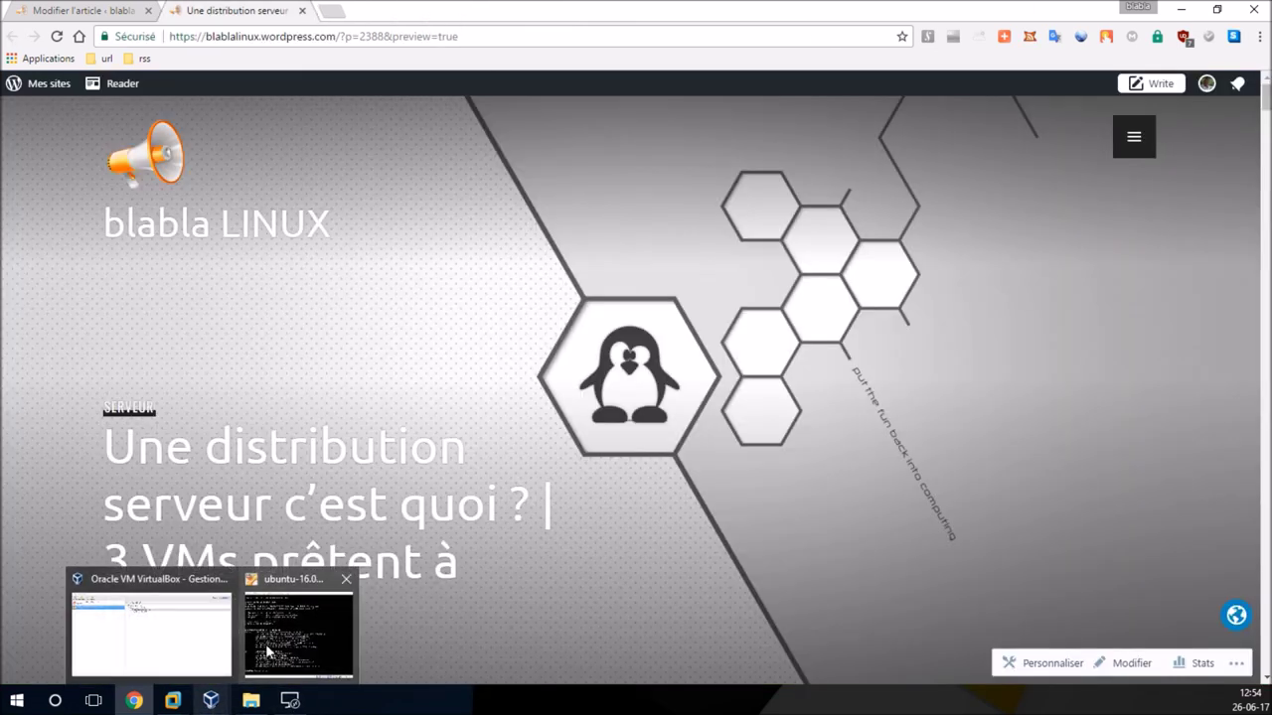
click(266, 644)
mouse_move(658, 82)
mouse_down()
mouse_move(656, 166)
mouse_move(614, 94)
mouse_move(651, 103)
mouse_up()
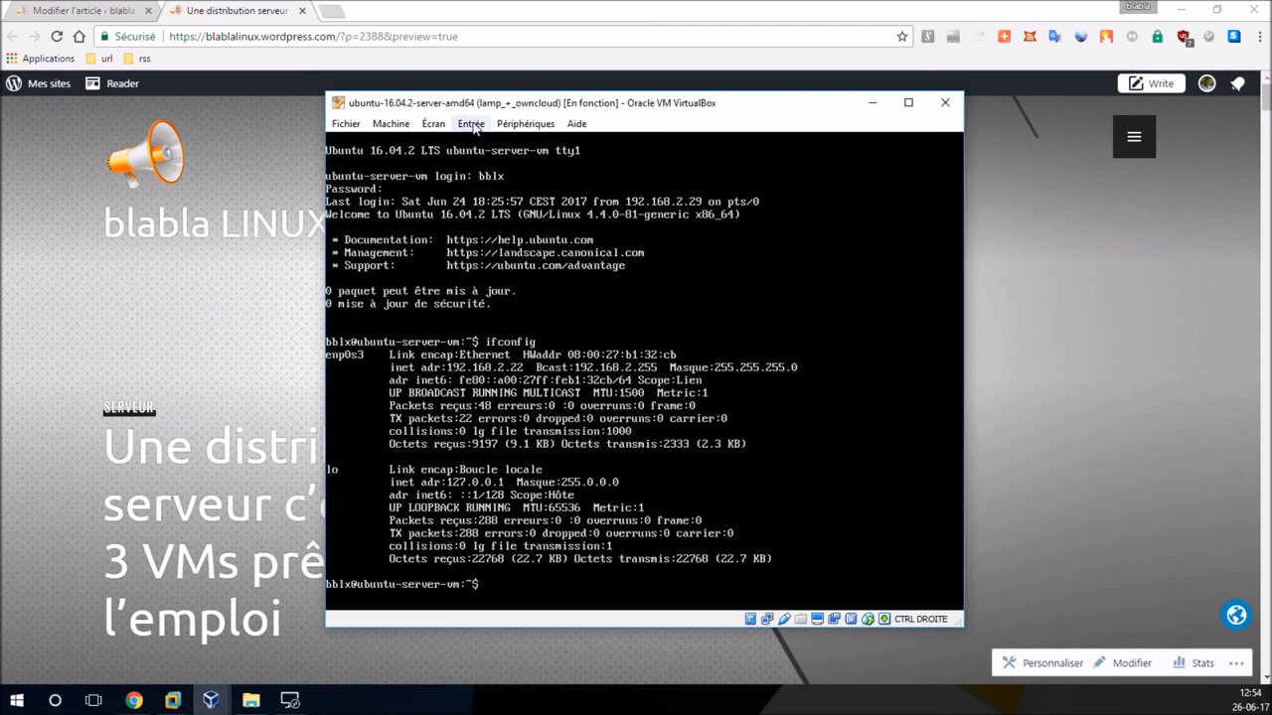
click(432, 123)
mouse_move(391, 123)
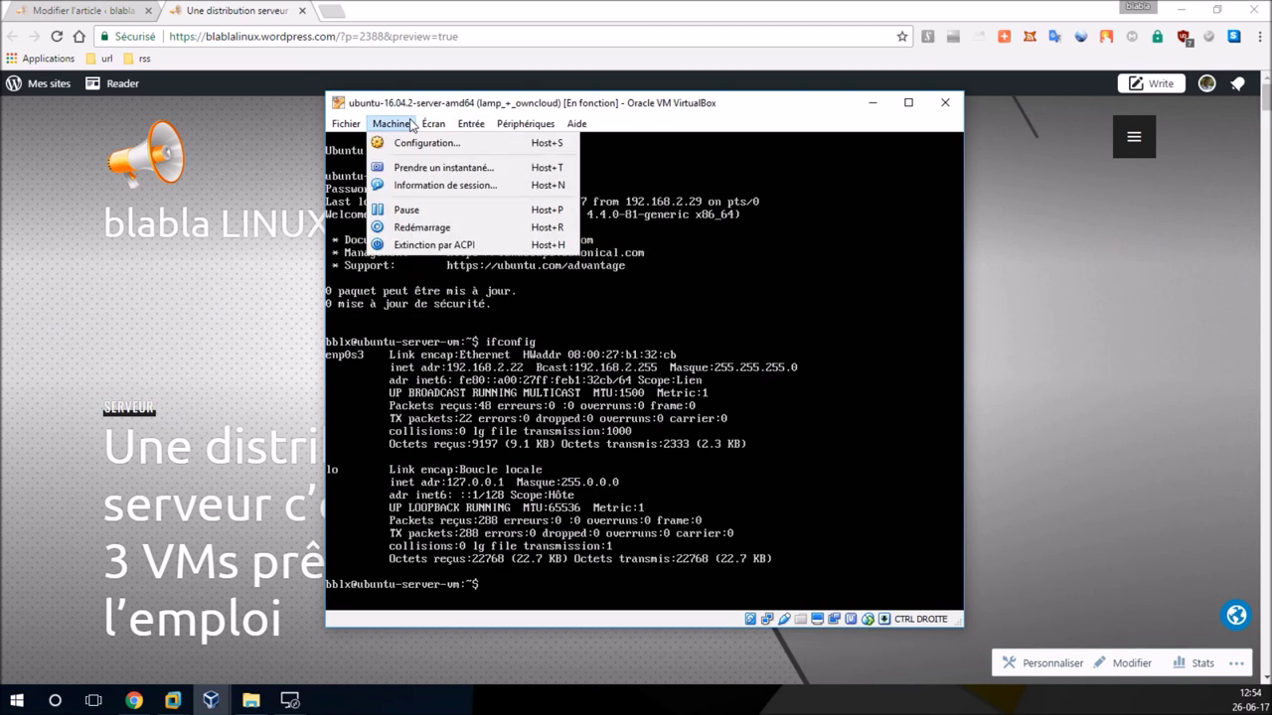
click(438, 240)
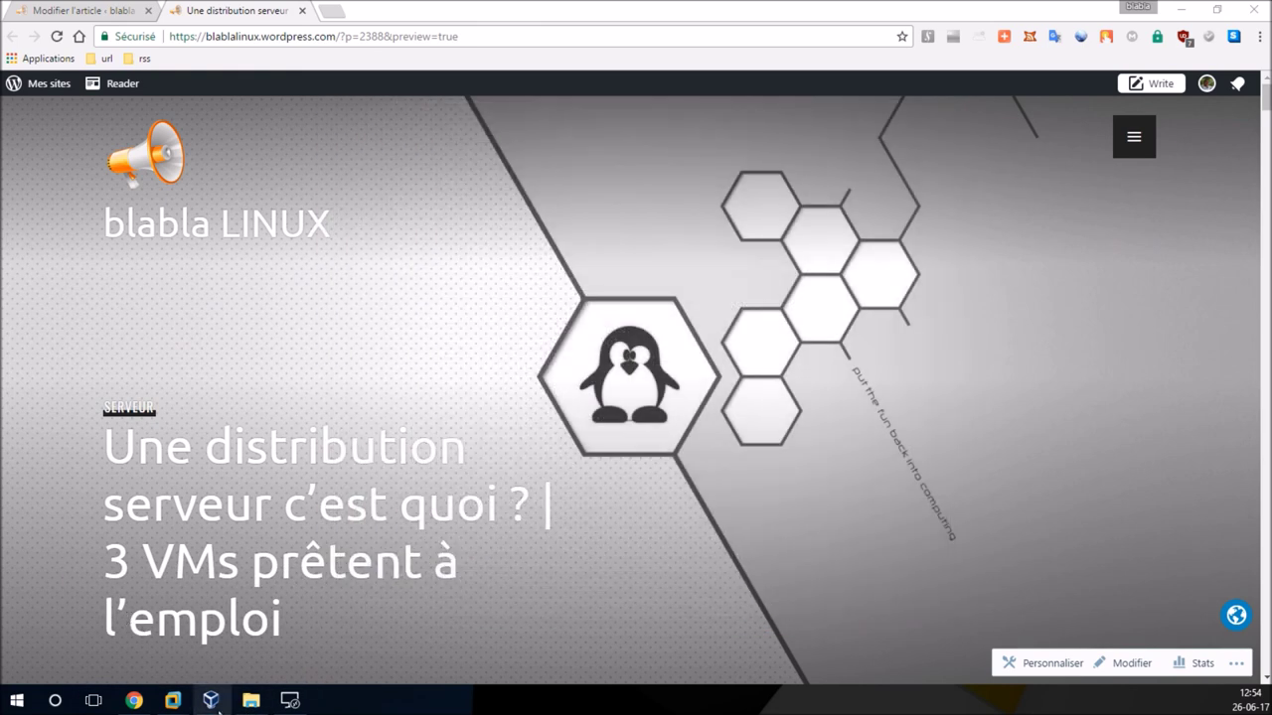
Step: Review the Instantanés of the debian and ubuntu server VMs, selecting the ubuntu VM's État actuel
click(211, 701)
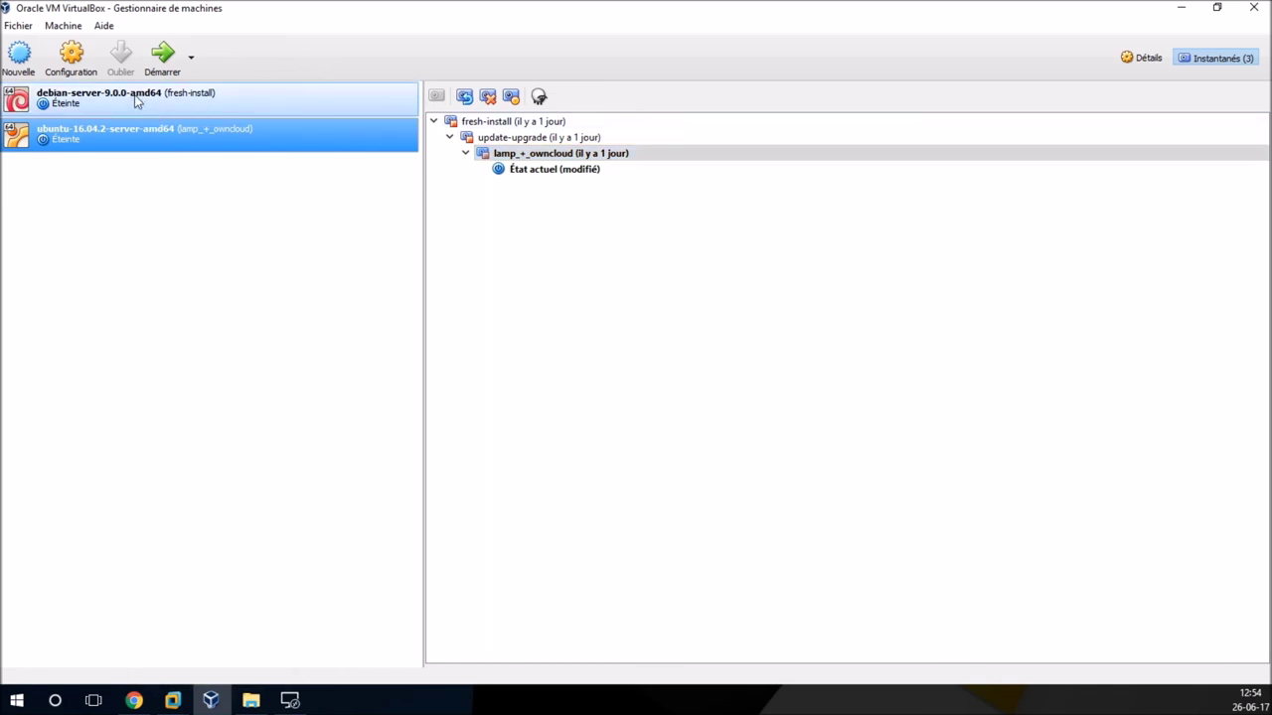
click(88, 103)
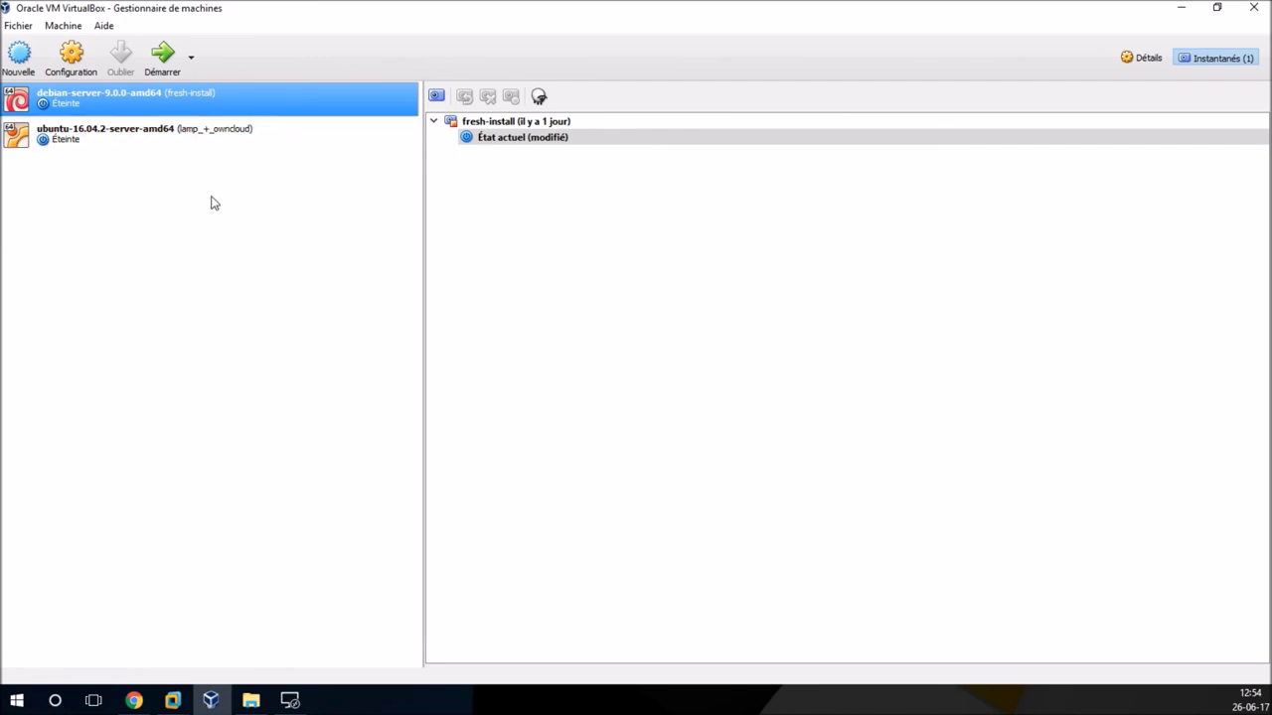
click(205, 137)
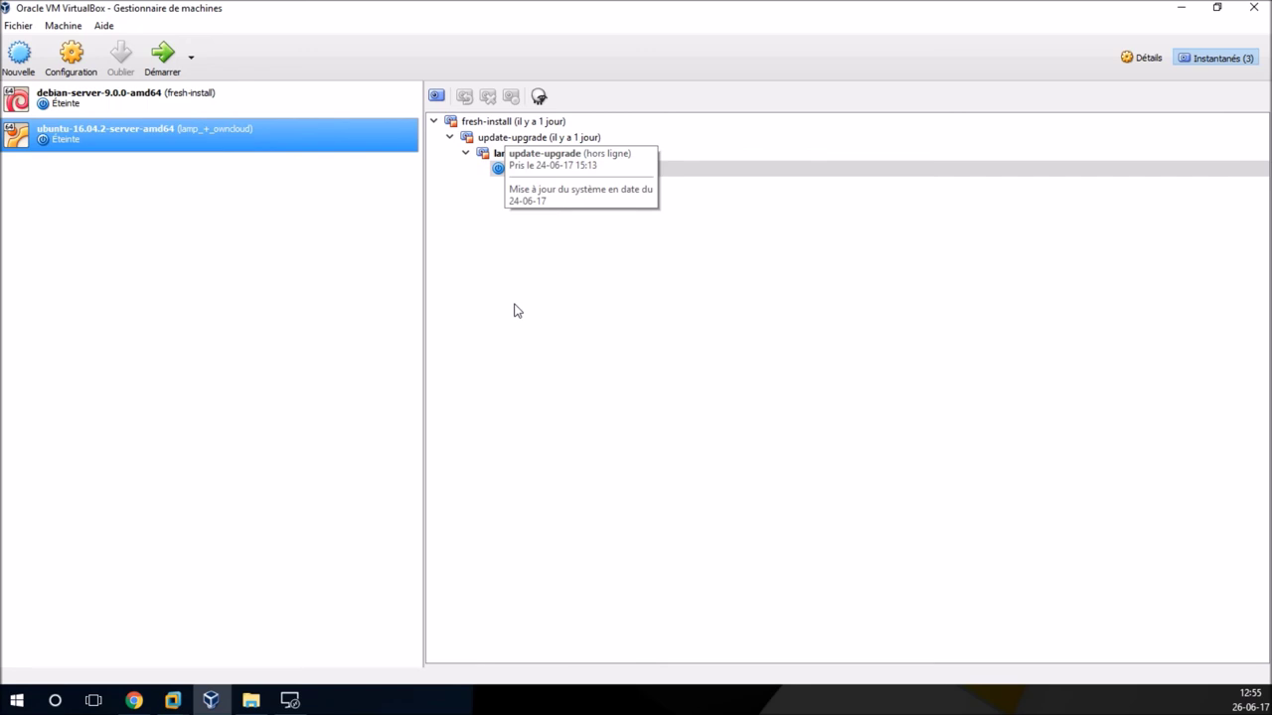
click(514, 311)
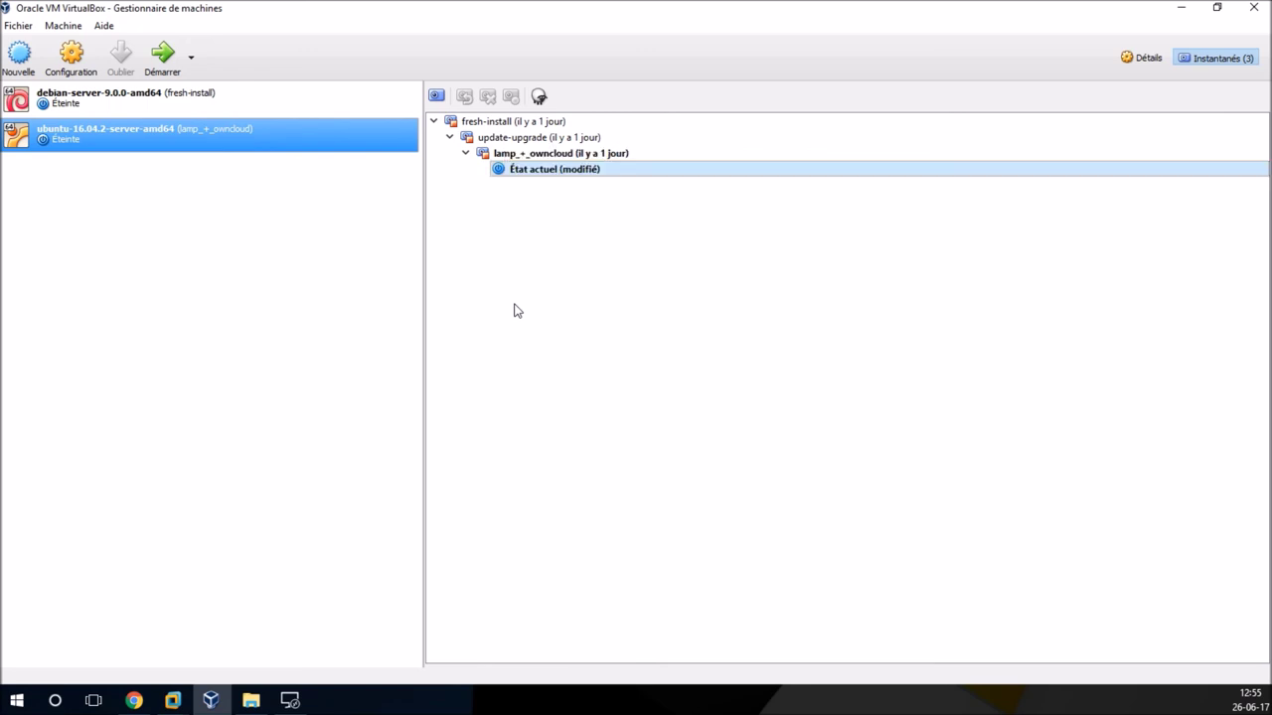
Step: Minimize VirtualBox, the browser, VMware Workstation, Remote Desktop and File Explorer to reach the desktop
click(1176, 12)
click(1180, 12)
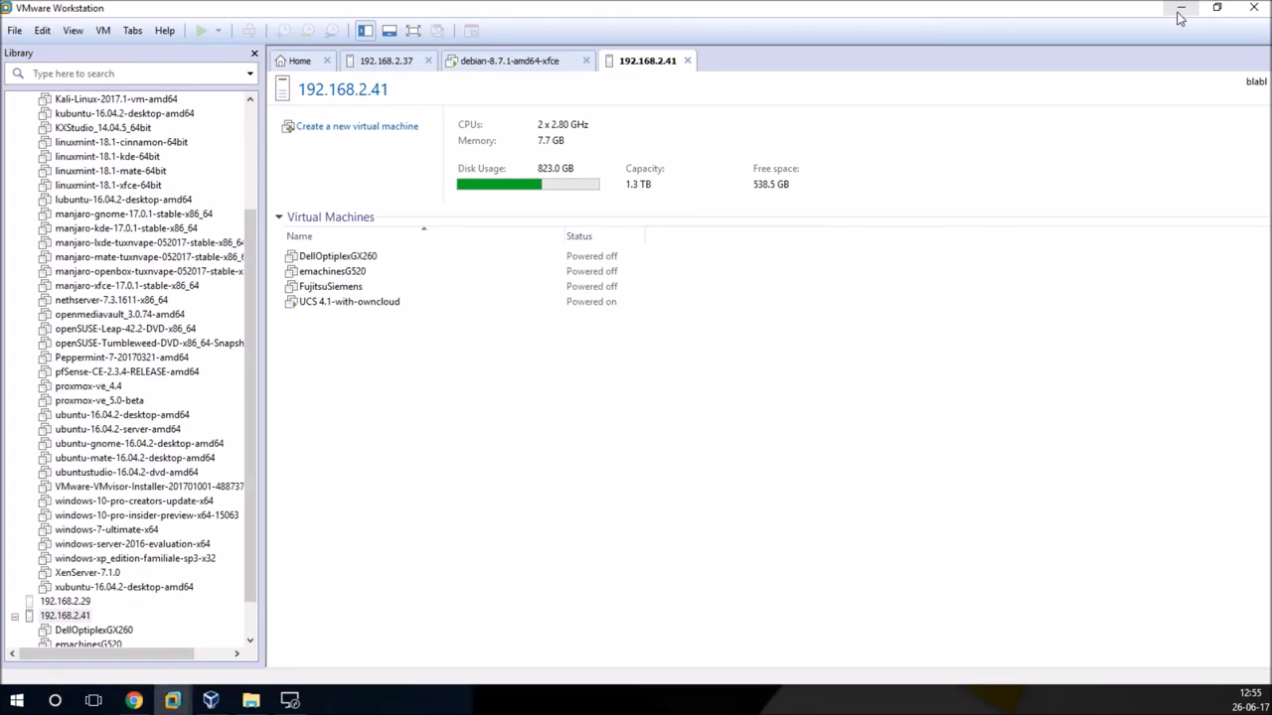
click(1180, 12)
click(1180, 12)
click(1180, 12)
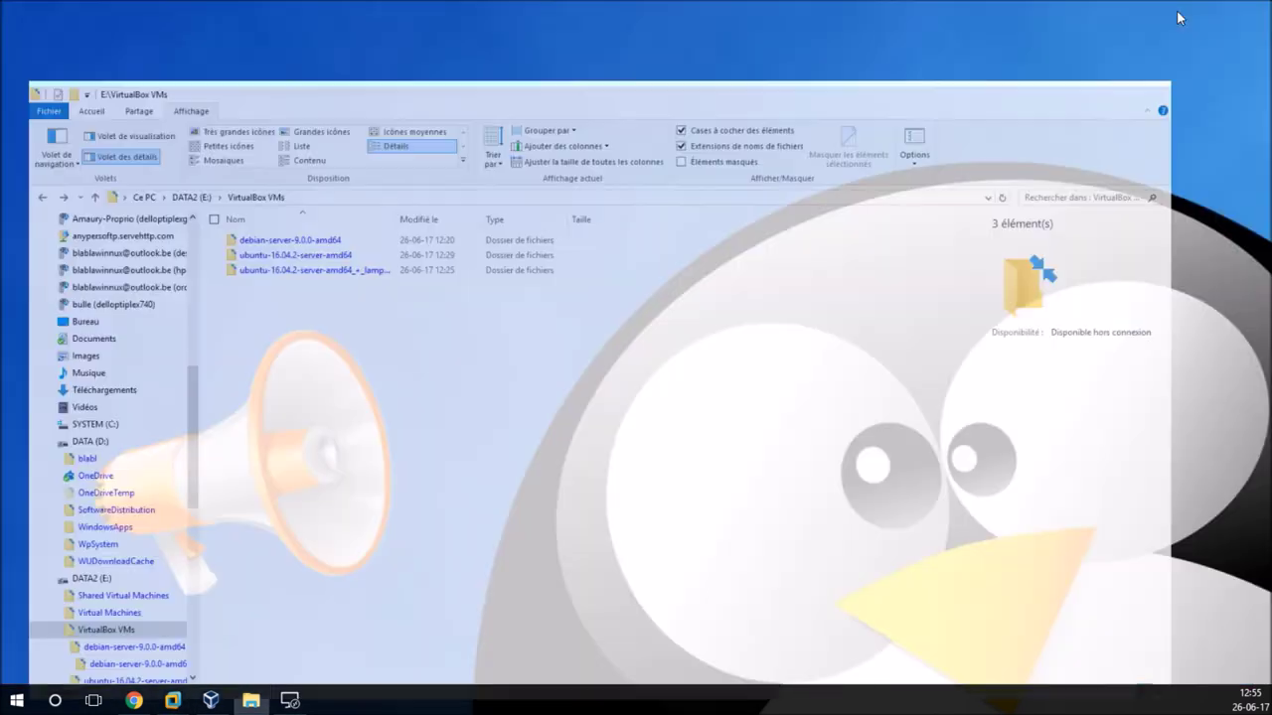